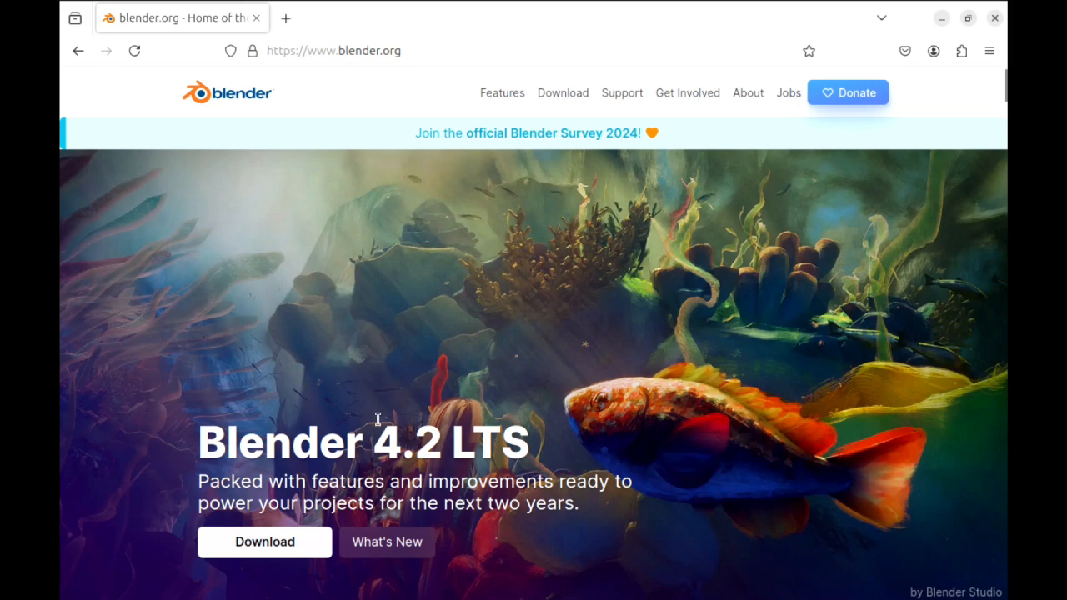
- View the Blender 4.2 LTS What's New page, and return to the blender.org home page
scroll(513, 383, "down", 3)
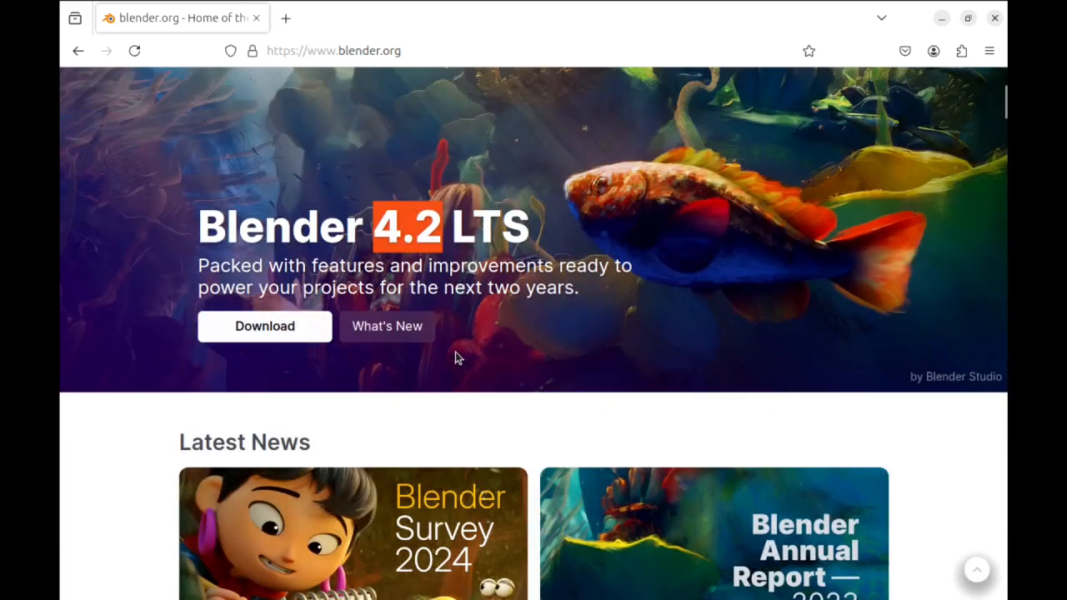
left_click(386, 330)
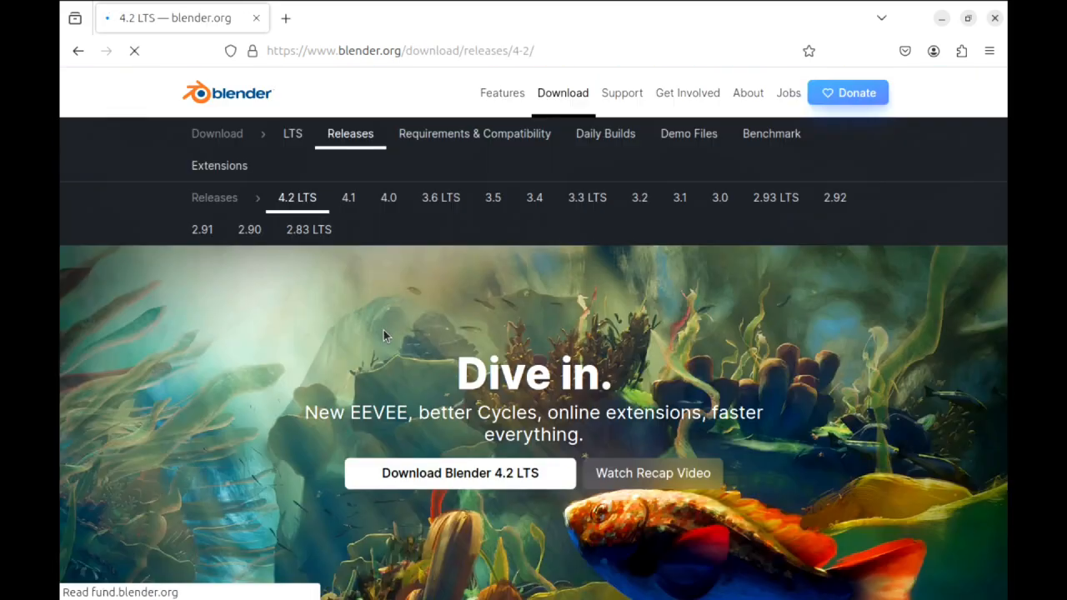
scroll(402, 357, "down", 5)
scroll(403, 356, "up", 5)
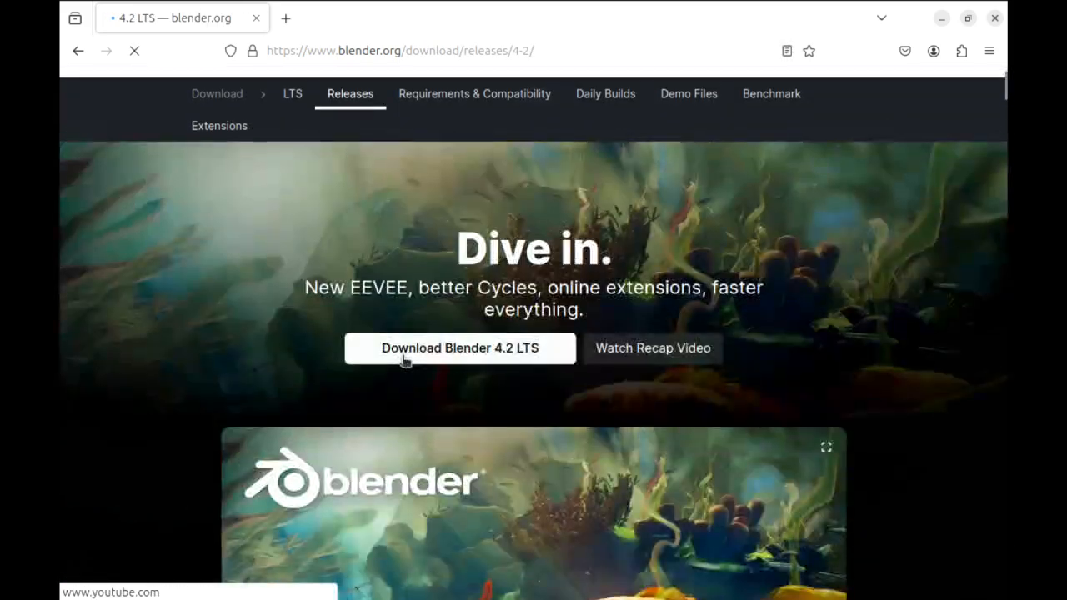
left_click(235, 98)
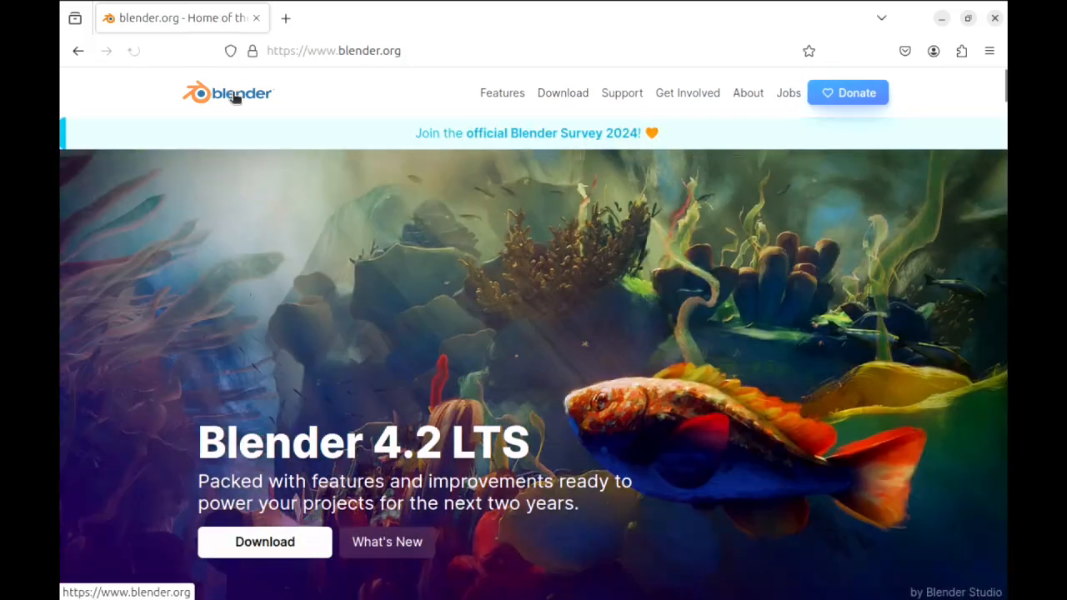
- Look through the Features page of blender.org, covering areas such as rendering, modeling and sculpting
left_click(495, 94)
scroll(392, 254, "down", 5)
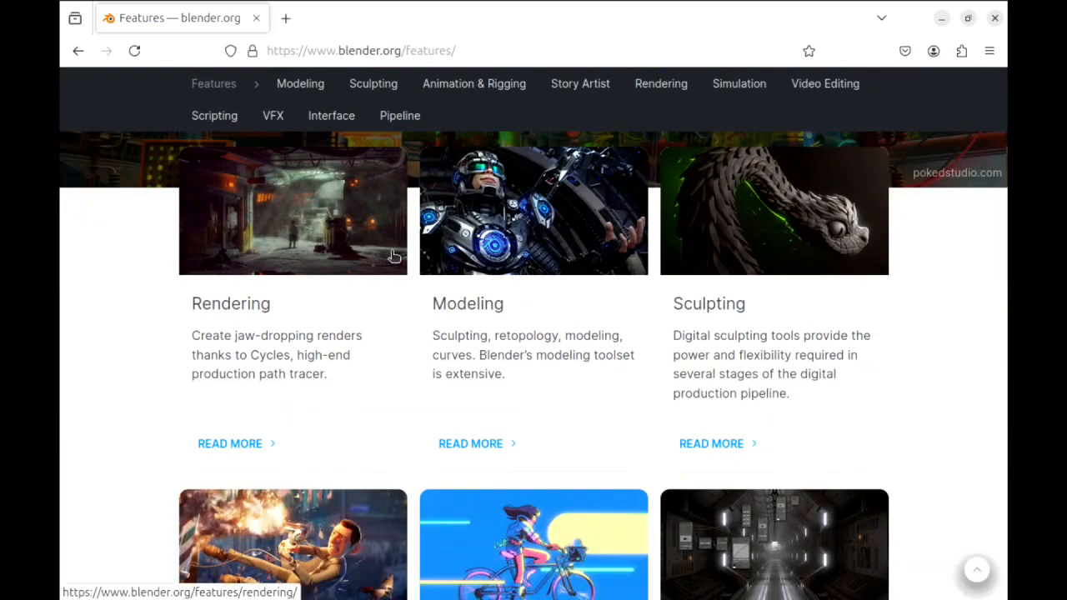
scroll(393, 258, "down", 3)
scroll(392, 258, "up", 10)
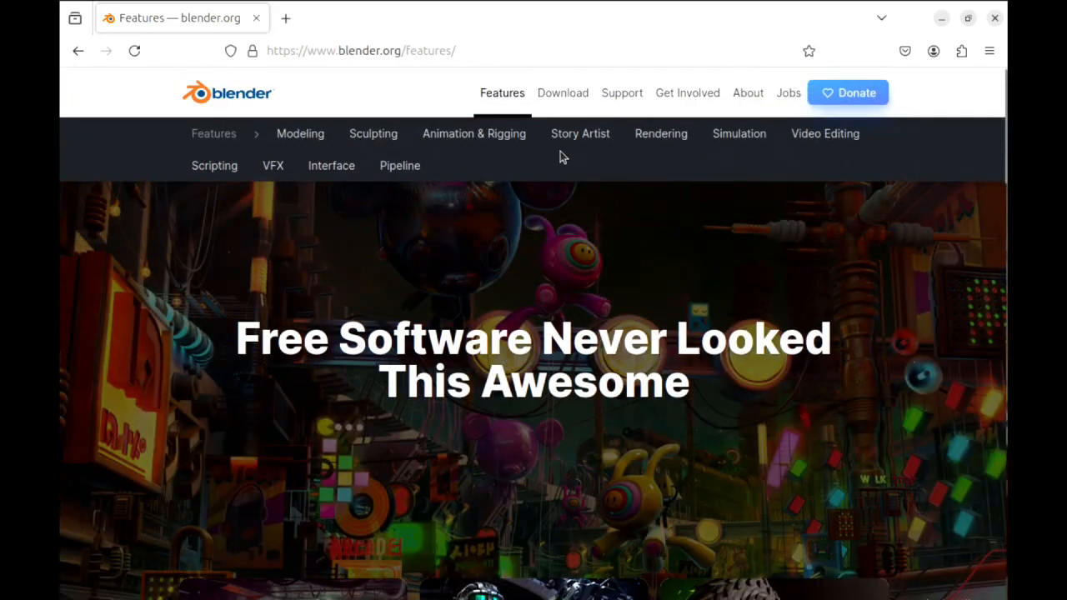
- Open the User Manual from the Support page, look through its sections, and return to the Support page
left_click(622, 99)
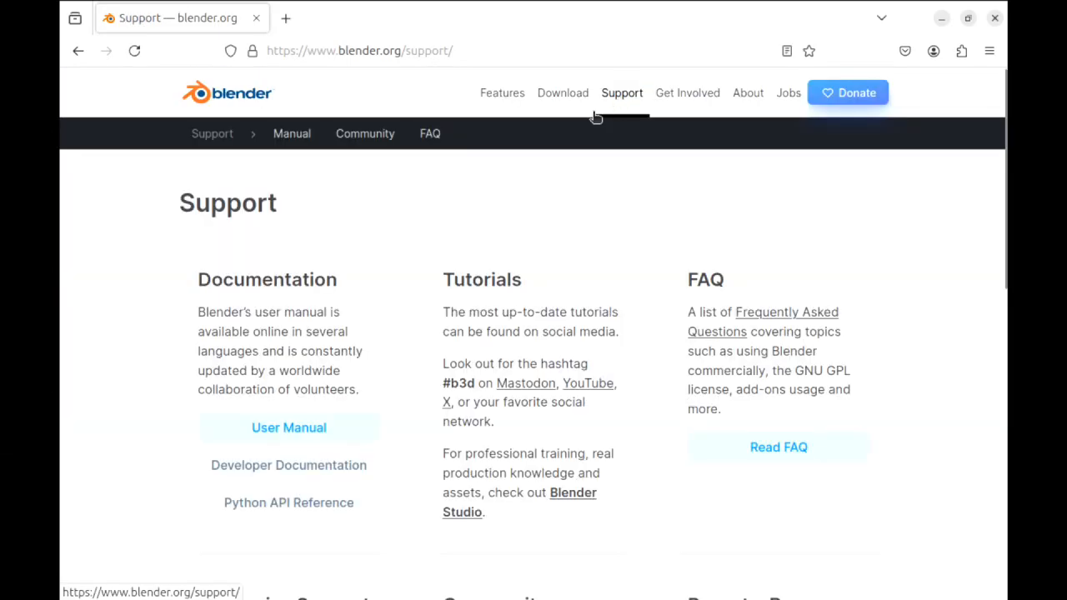
left_click(307, 430)
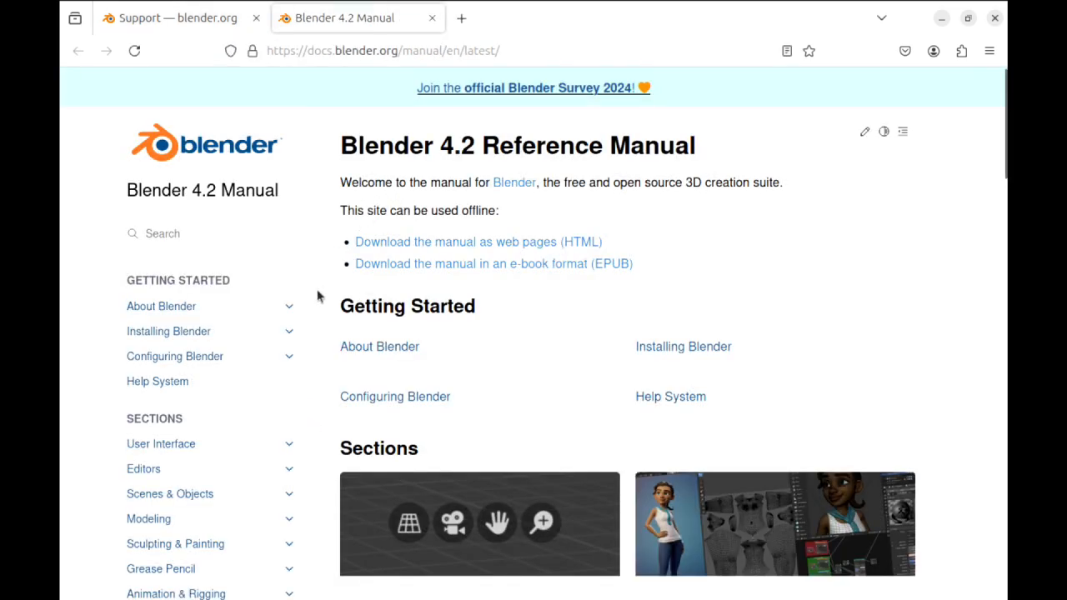
scroll(318, 296, "down", 8)
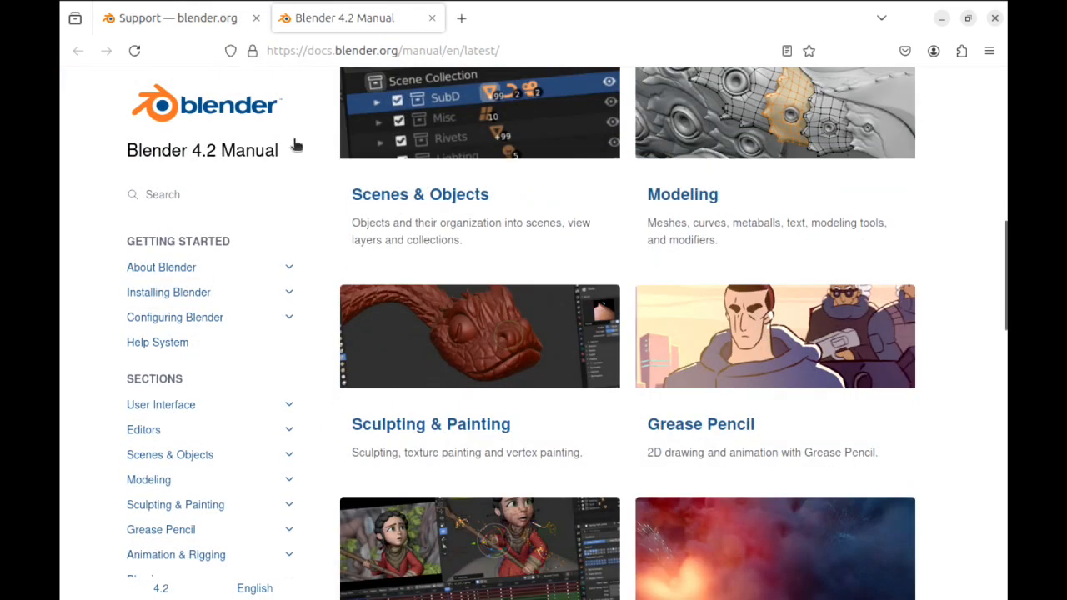
scroll(325, 160, "down", 6)
left_click(160, 18)
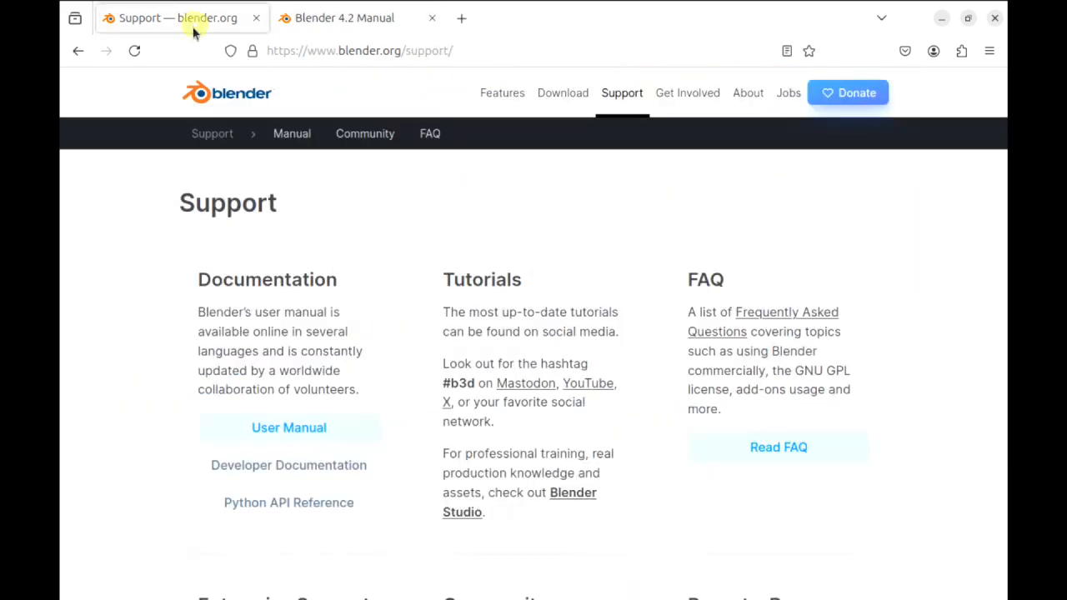
- Examine the Download page, including the installers for Windows, macOS, Linux and other versions and the 4.3 Beta option
left_click(563, 94)
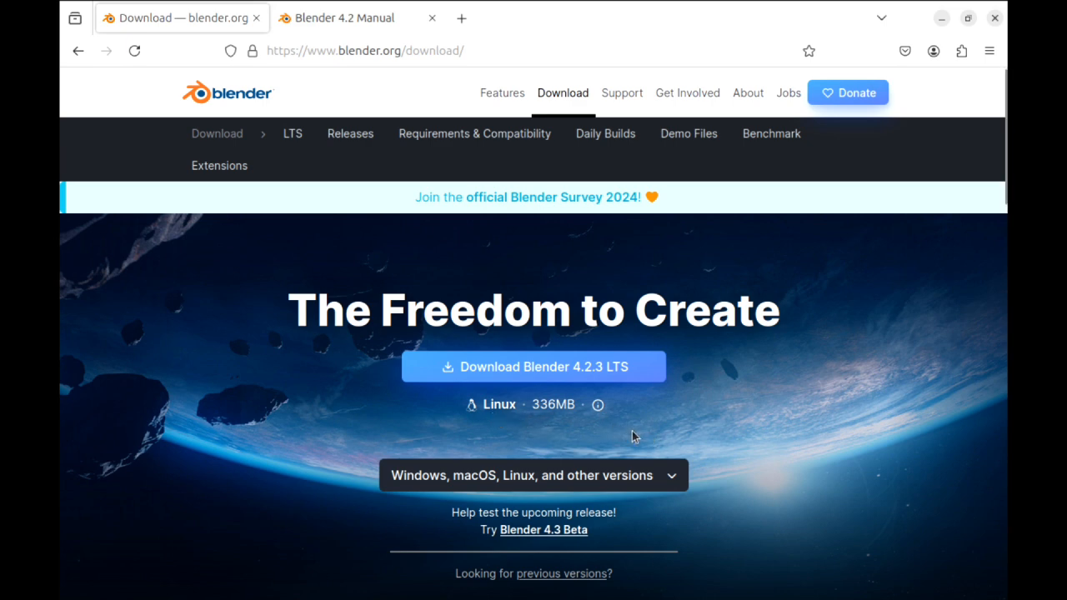
left_click(672, 478)
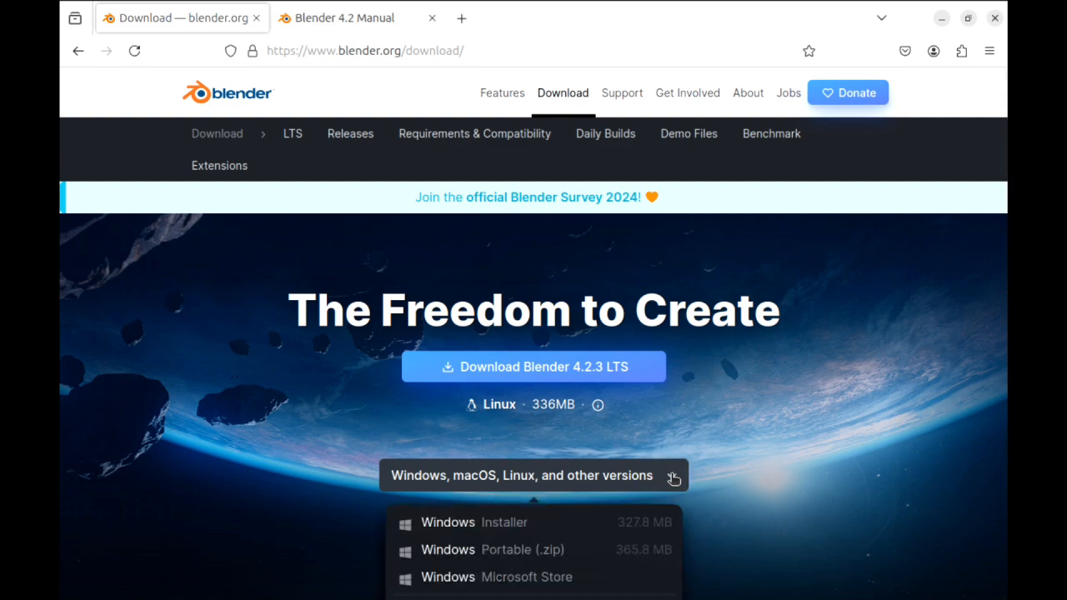
scroll(672, 477, "down", 4)
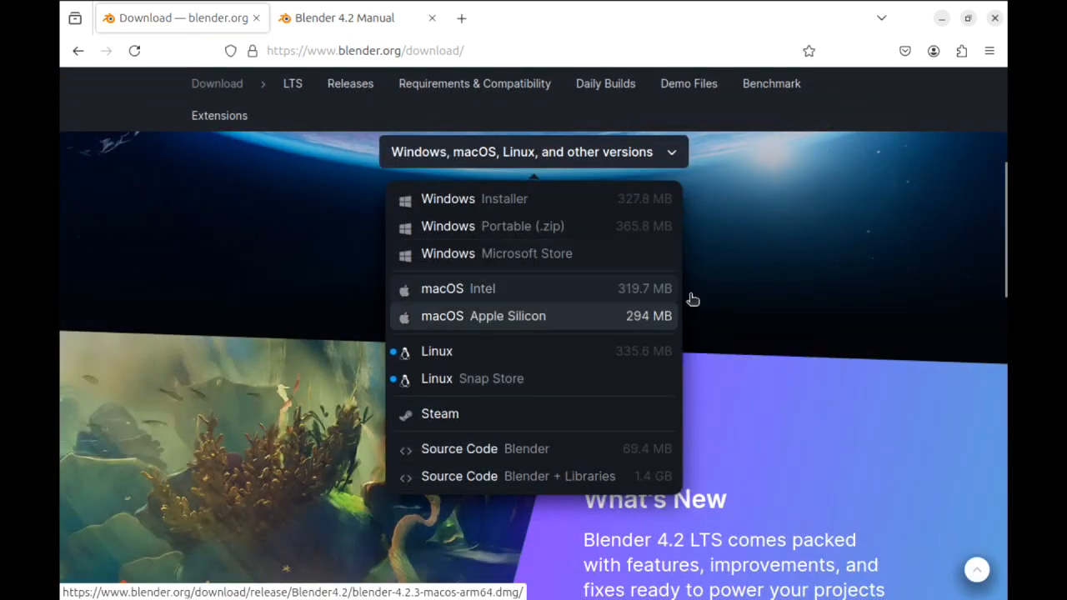
left_click(727, 287)
scroll(727, 288, "up", 4)
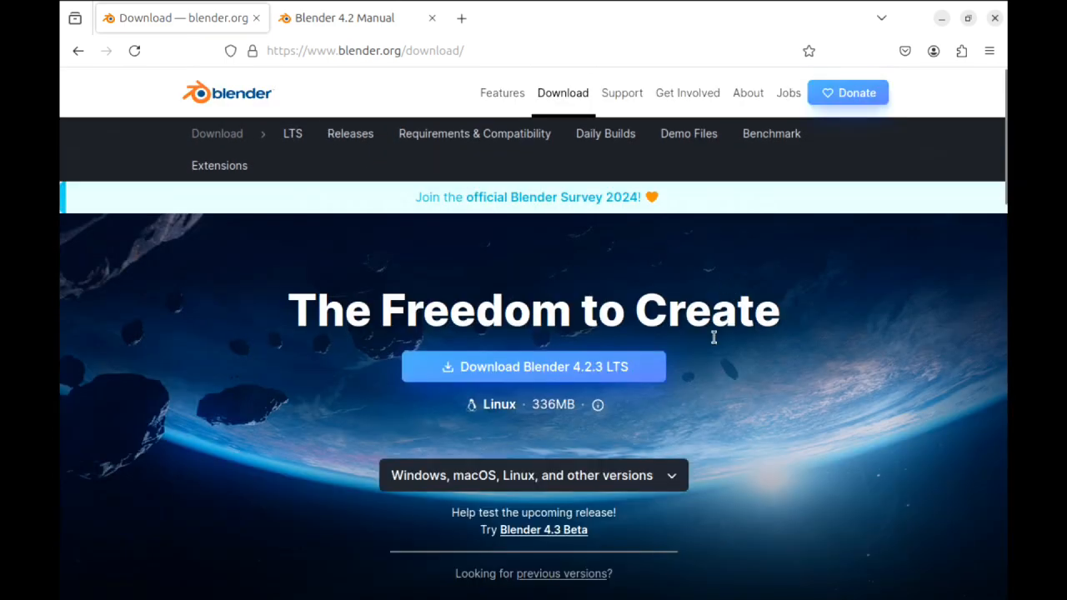
scroll(674, 403, "down", 2)
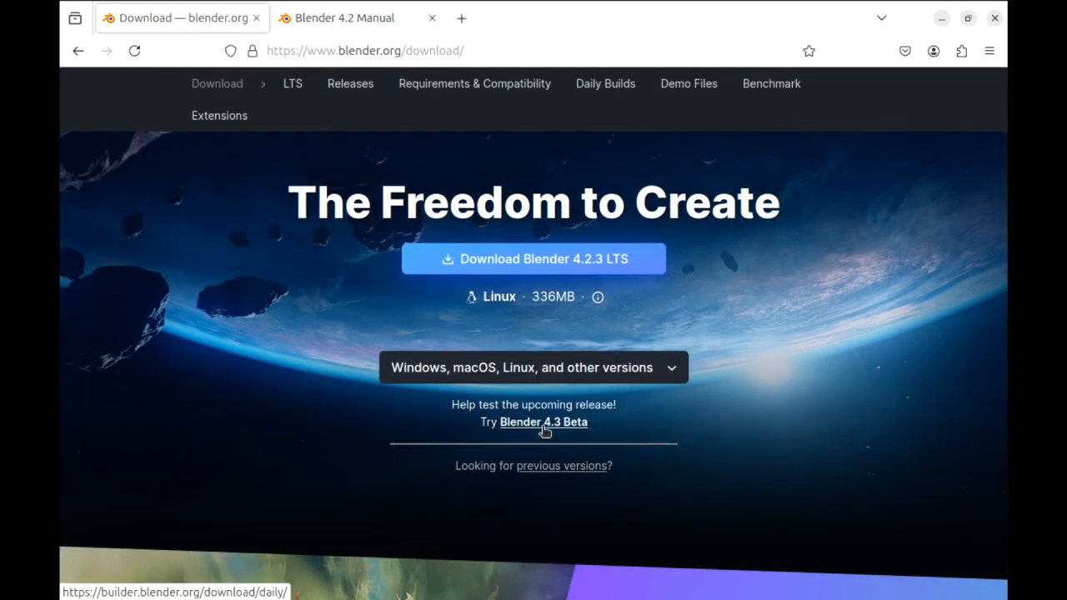
scroll(754, 459, "up", 2)
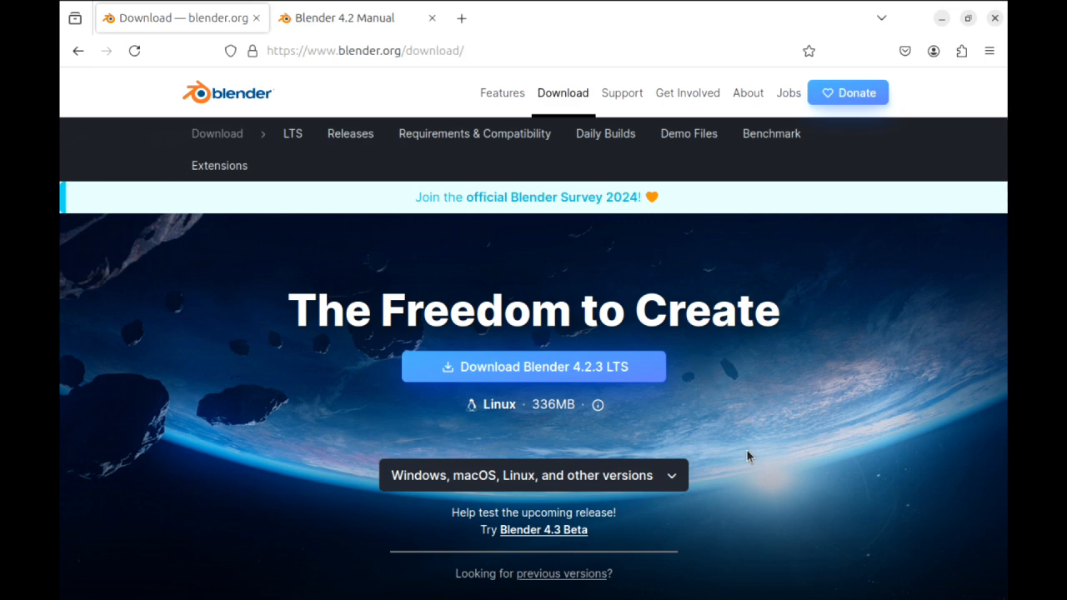
- Download Blender 4.2.3 LTS for Linux and look over the thank-you page
left_click(507, 369)
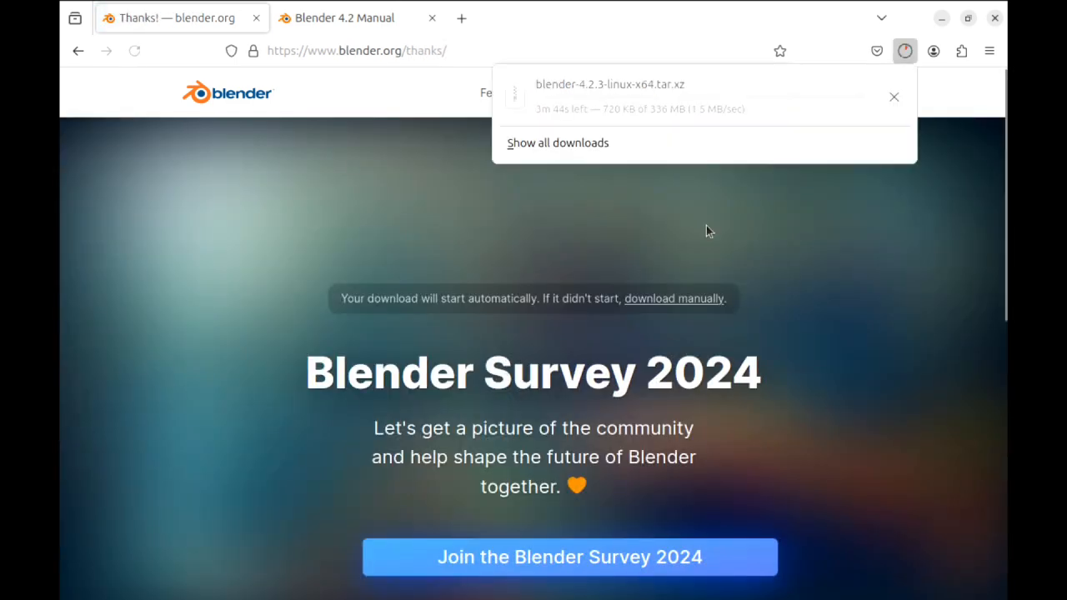
scroll(679, 369, "down", 4)
scroll(679, 370, "up", 2)
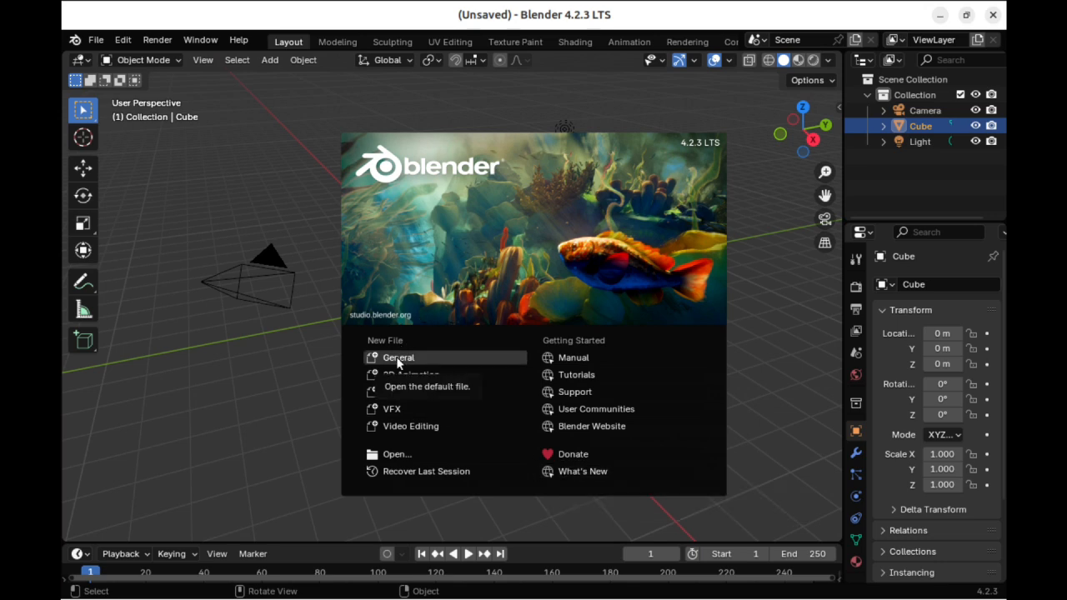
- In Blender, dismiss the splash screen and save the default scene as Example in the Vid1_IntroToBlender folder
left_click(277, 359)
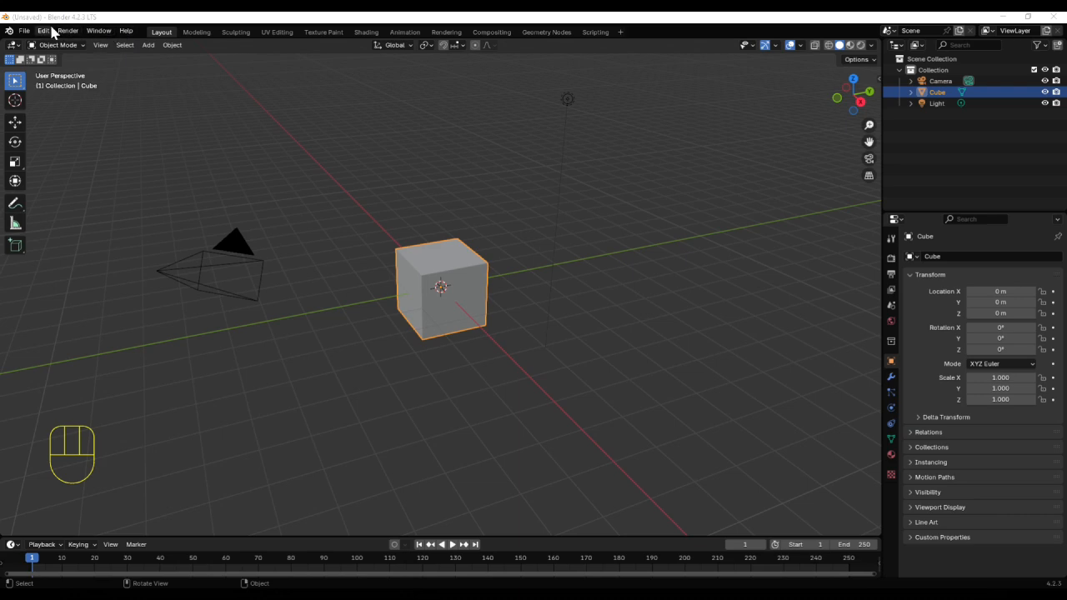
left_click(32, 34)
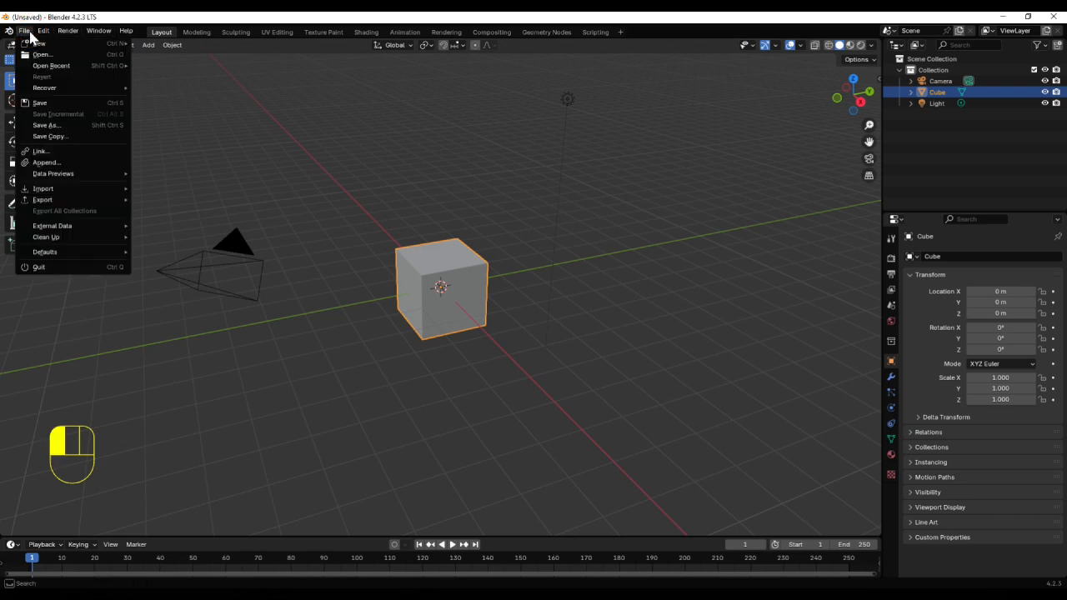
mouse_move(34, 45)
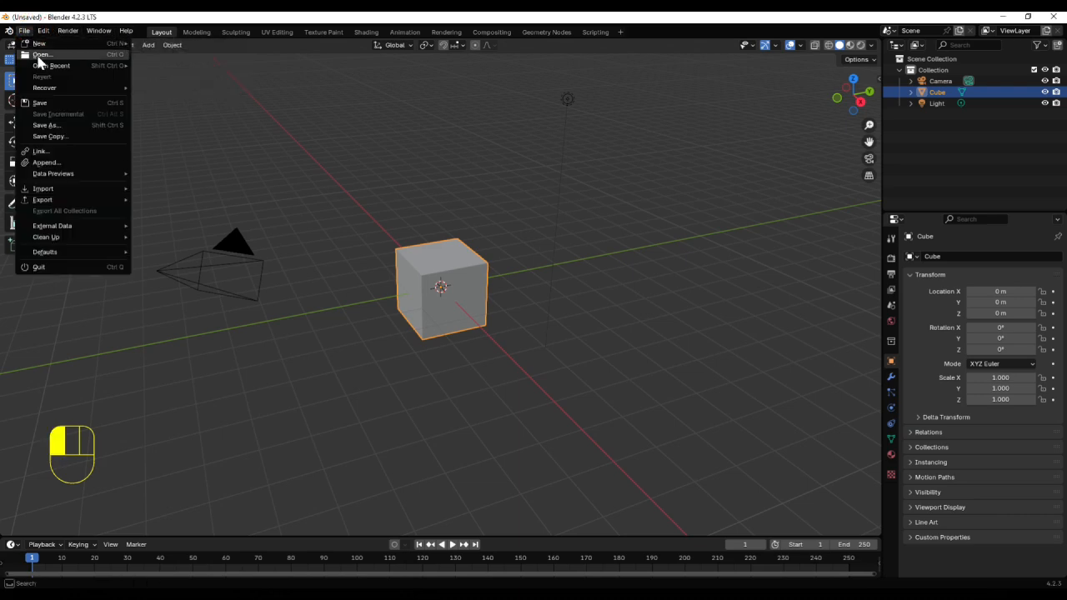
mouse_move(38, 68)
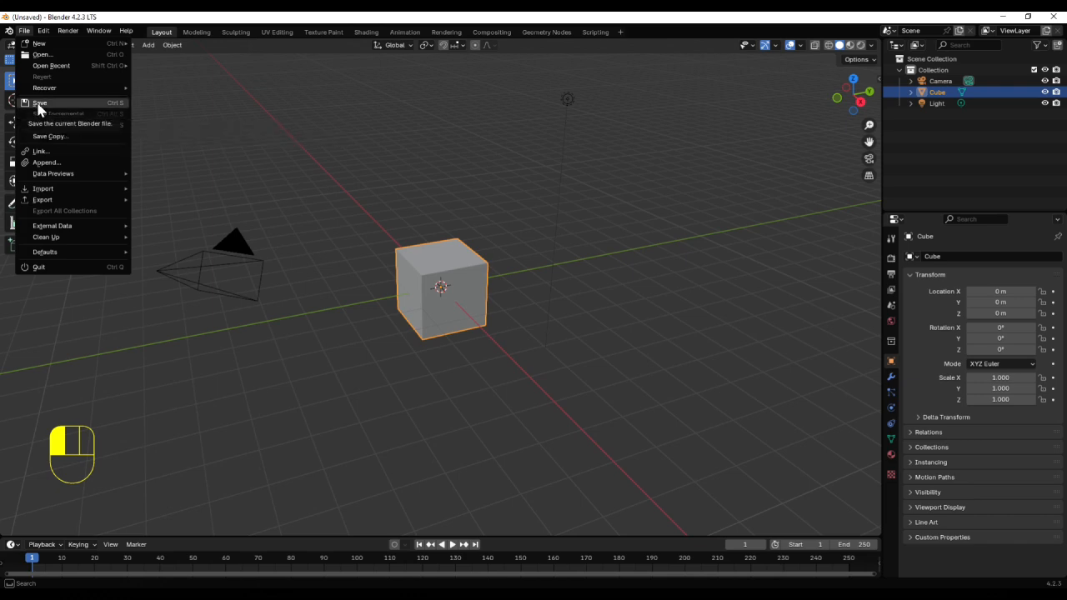
left_click(38, 104)
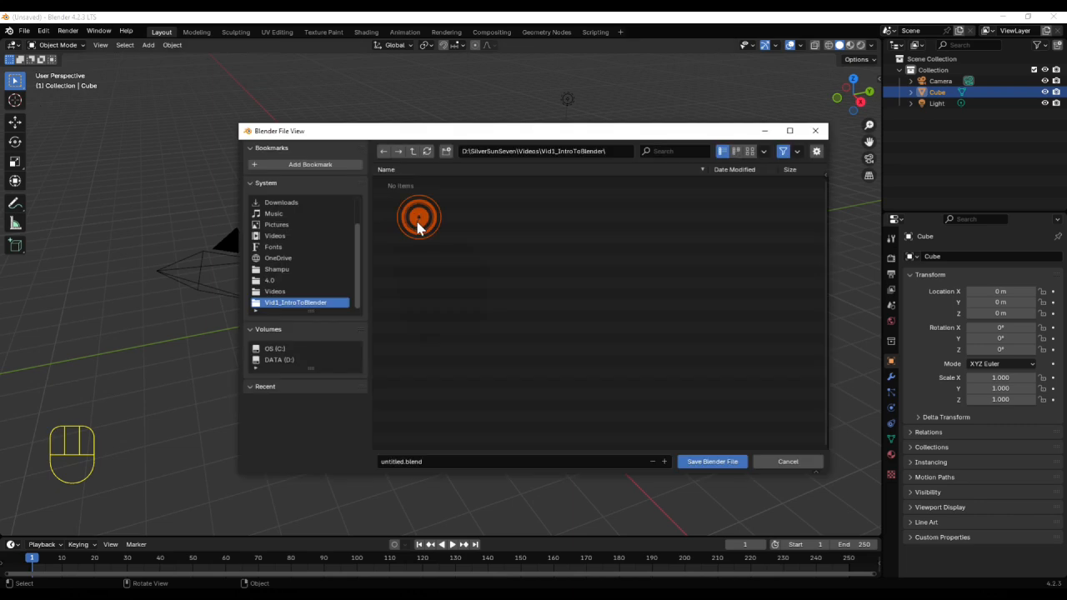
left_click(431, 461)
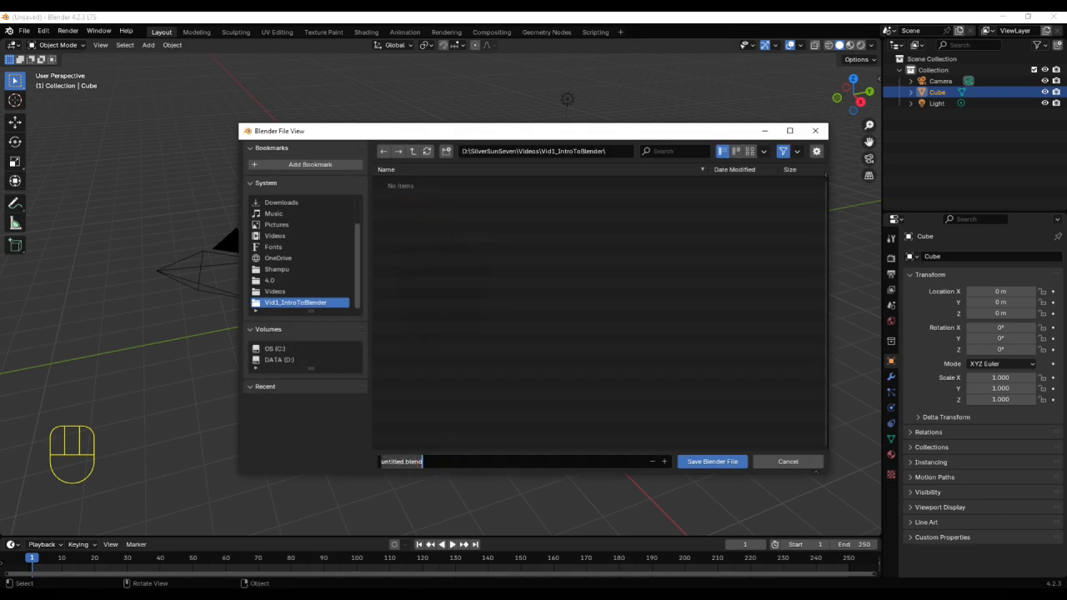
type("Example")
key("Return")
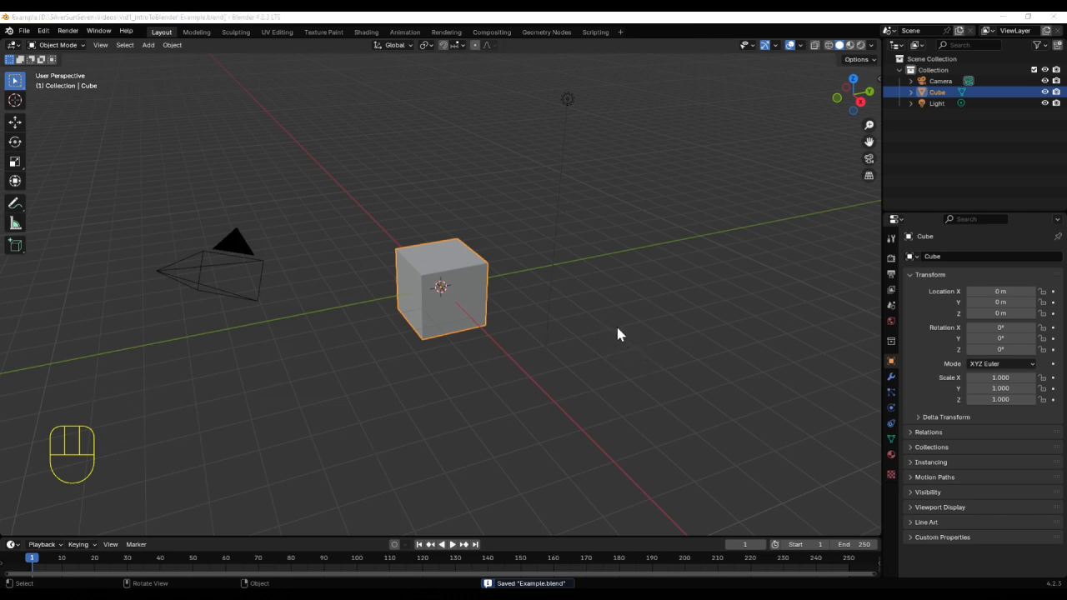
- Set the cube's Z location to 1 m and save the file as an incremental version
left_click(984, 314)
type("1")
key("Return")
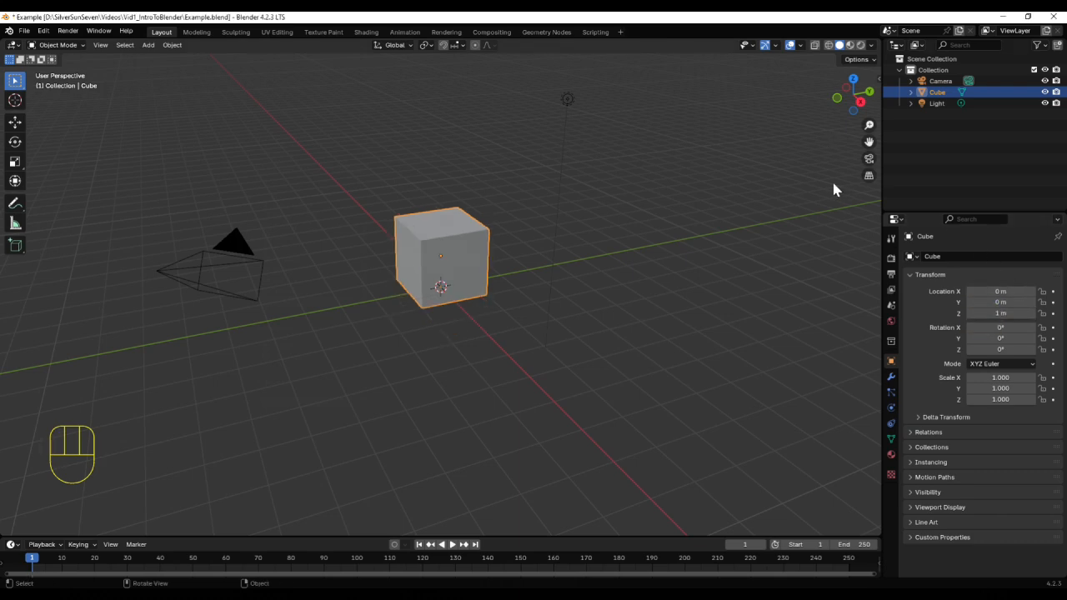
left_click(24, 31)
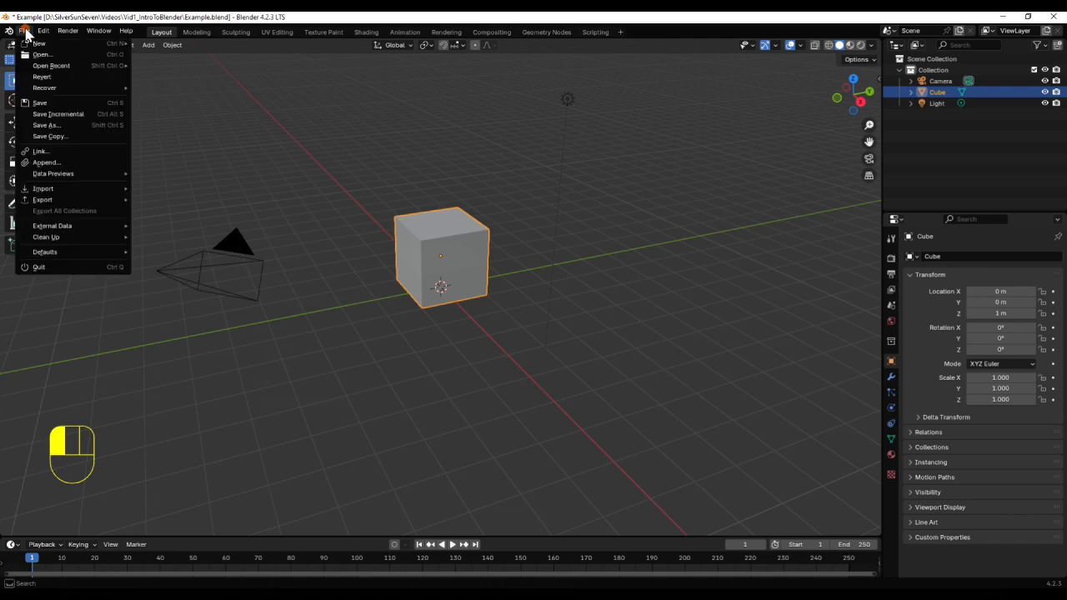
left_click(48, 115)
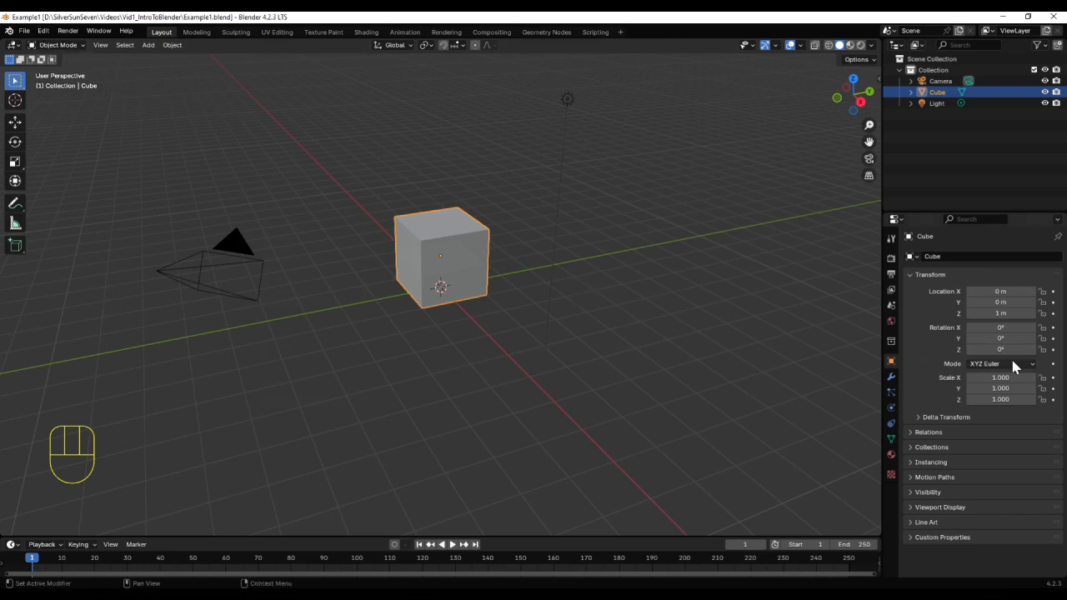
- Set the cube's Z location to 0 m and save another incremental version of the file
left_click(1000, 312)
type("0")
key("Return")
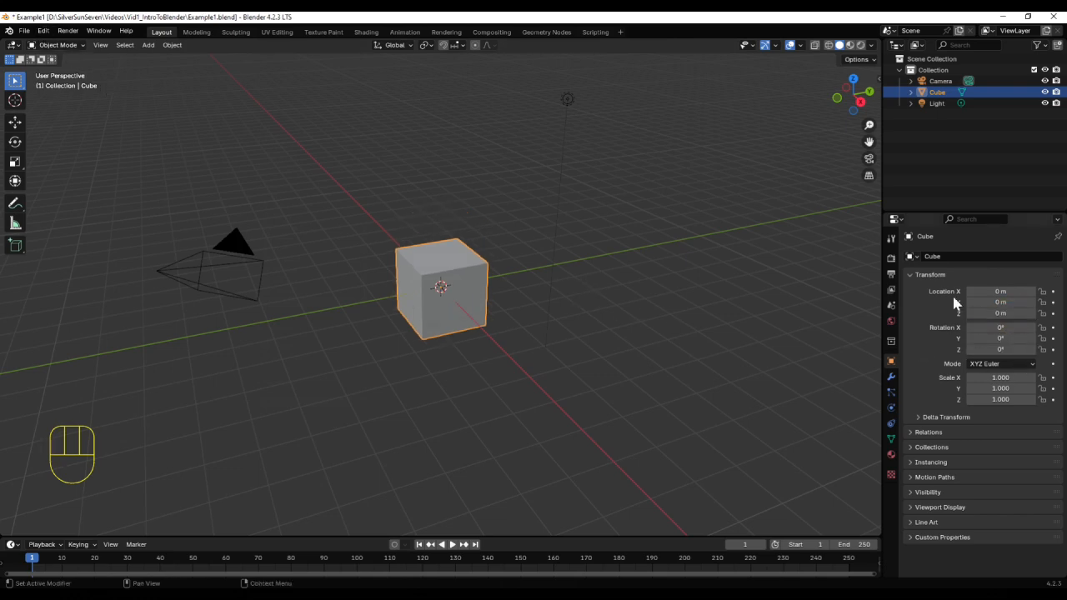
left_click(25, 32)
left_click(59, 114)
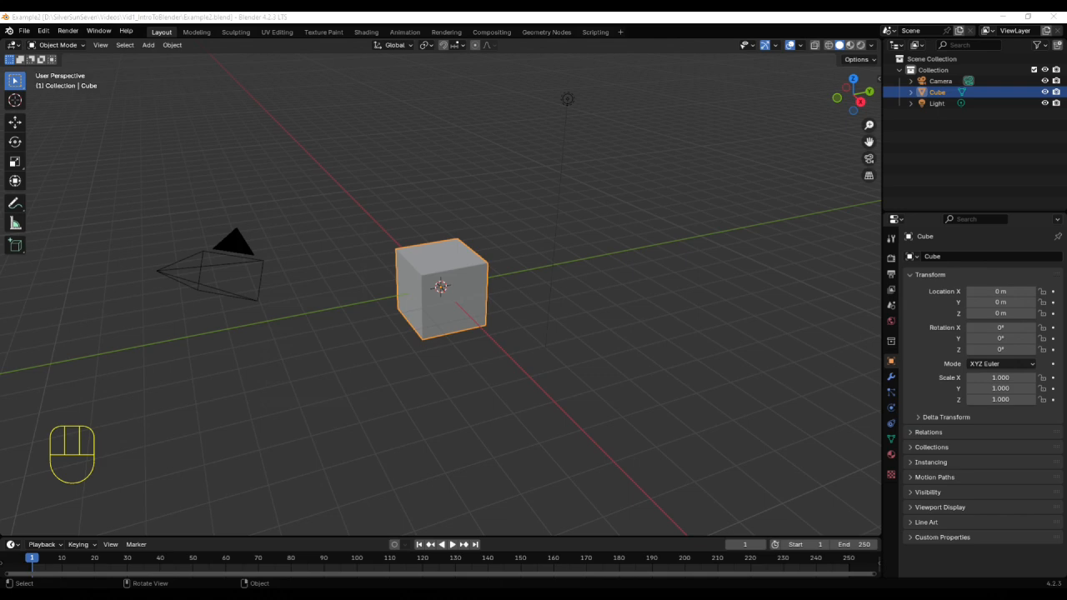
- Open the Preferences at the Interface settings, and switch the Splash Screen option off and back on
left_click(45, 32)
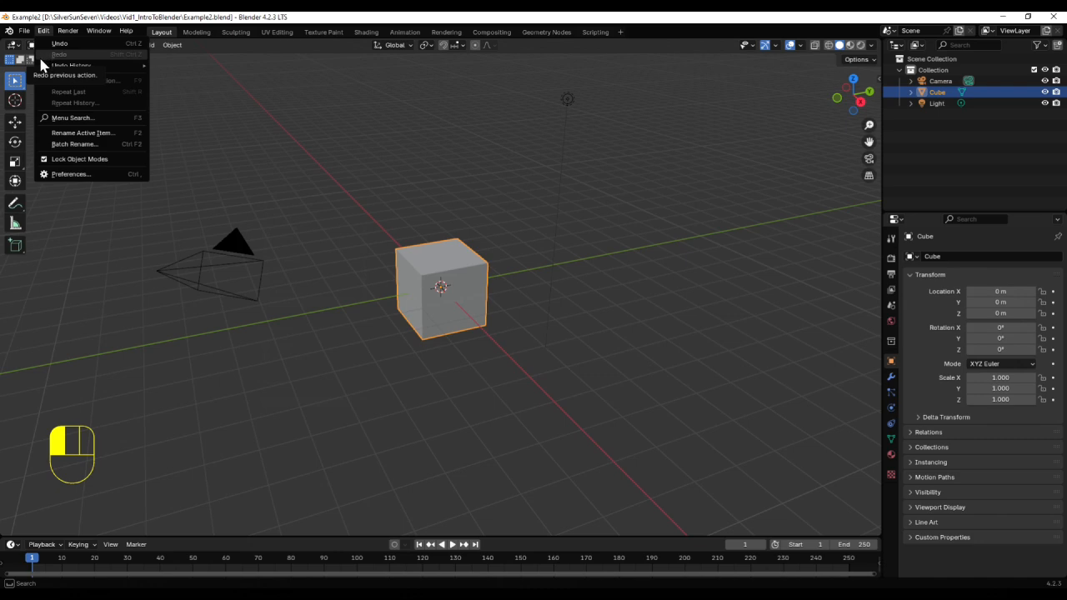
mouse_move(40, 66)
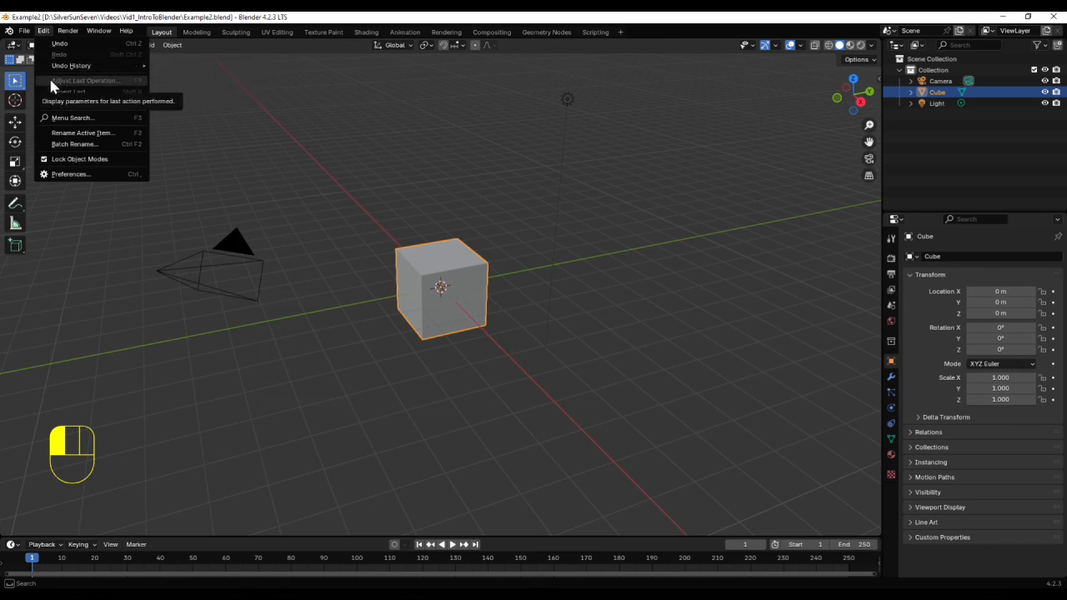
left_click(95, 175)
left_click_drag(136, 13, 370, 154)
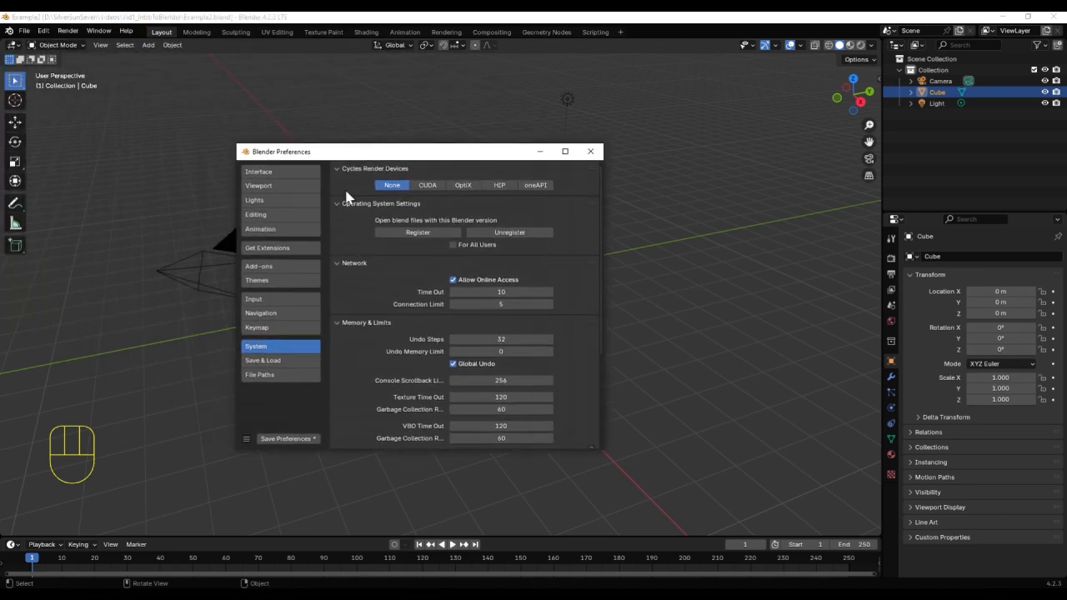
left_click(286, 172)
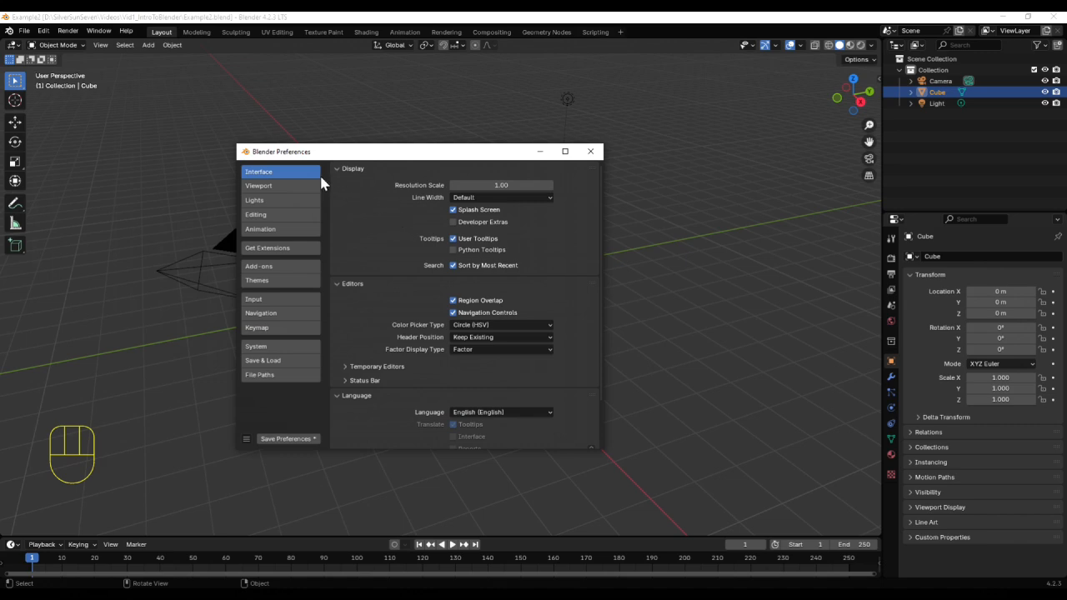
left_click(453, 211)
left_click(451, 210)
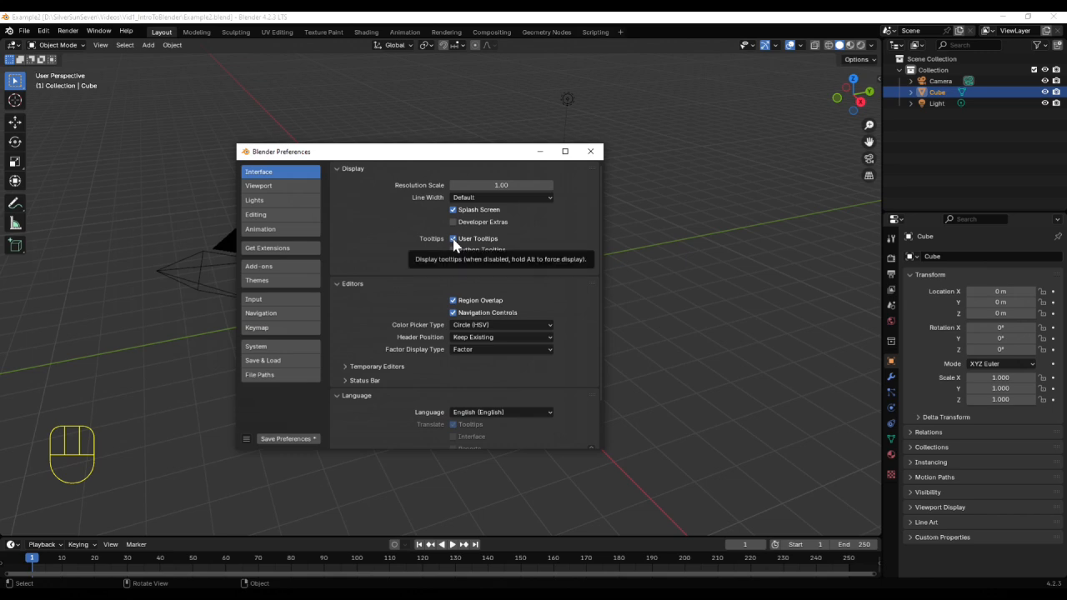
- Switch the User Tooltips option off and back on, and view the available interface languages
left_click(453, 239)
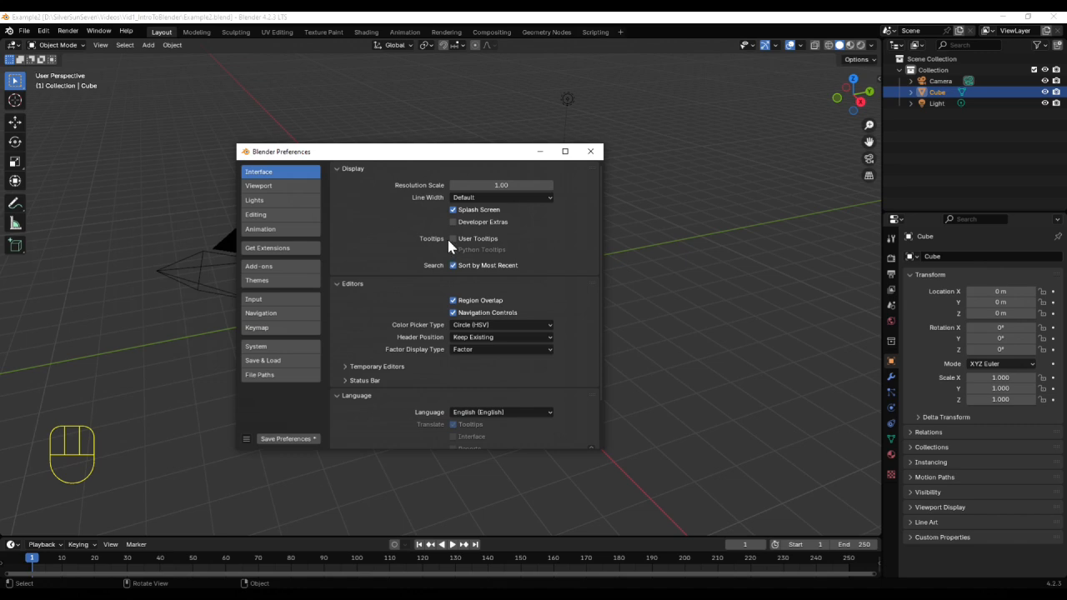
left_click(452, 239)
left_click(489, 411)
- Review the Viewport and Lights preferences, expanding the Studio Lights Editor section
left_click(275, 185)
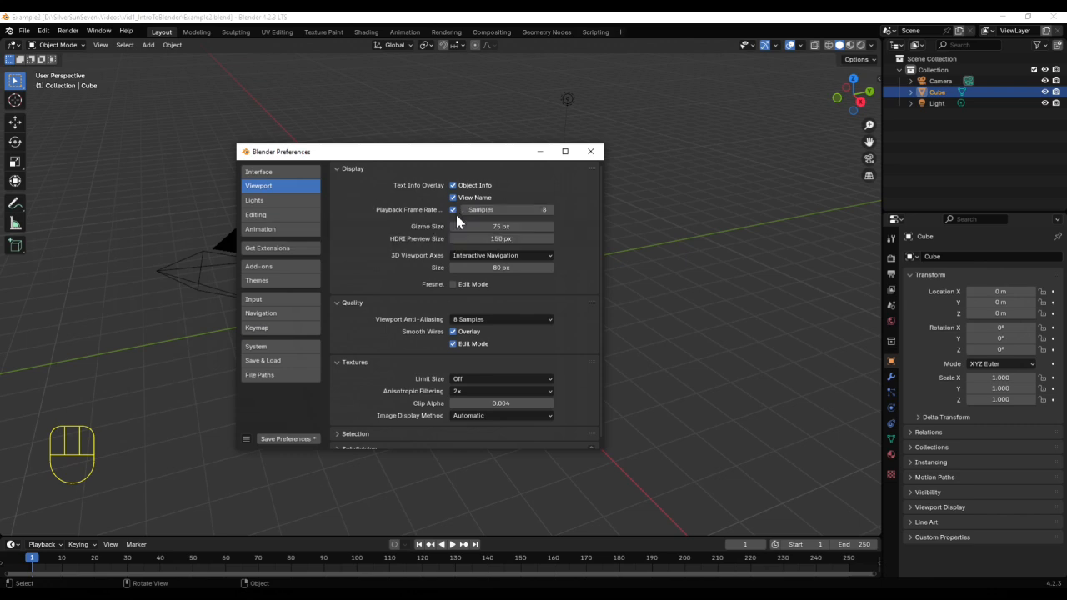
left_click(280, 203)
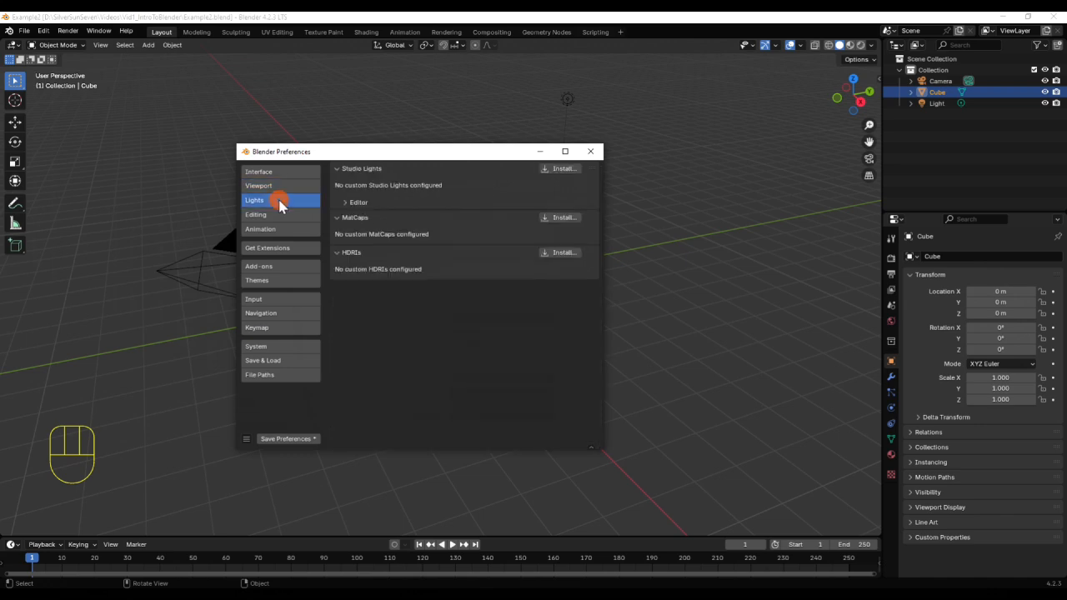
left_click(349, 207)
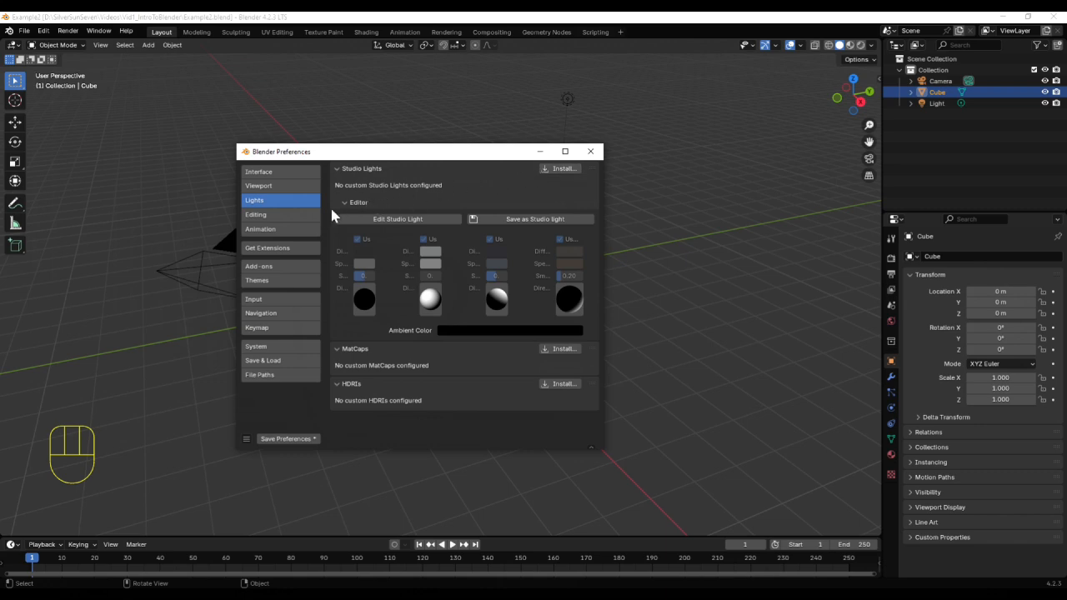
- Review the Editing and Animation preferences, including the Default Interpolation choices for F-Curves
left_click(297, 218)
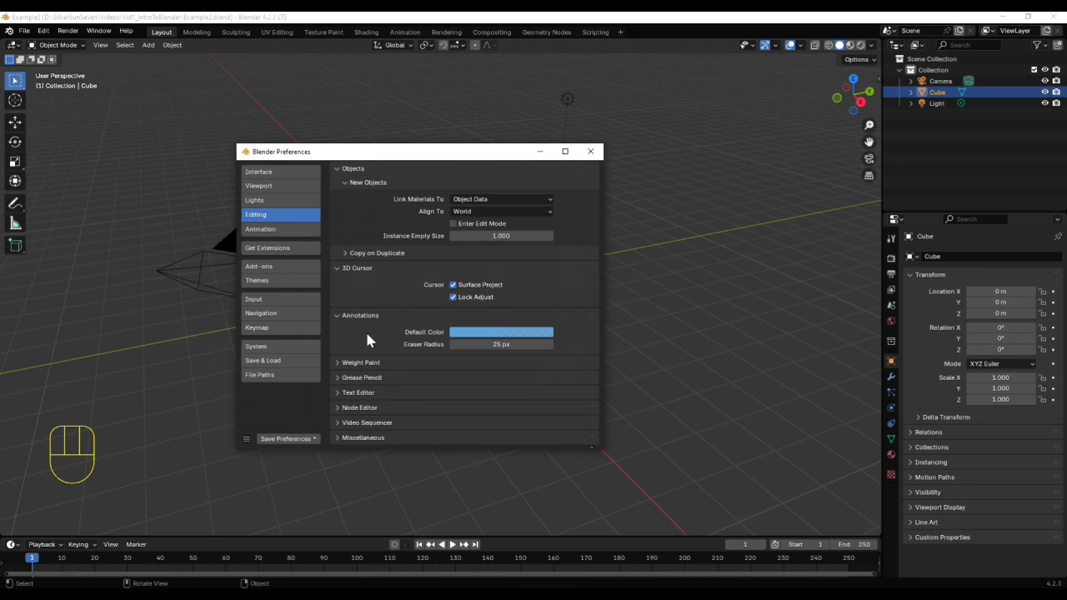
left_click(286, 230)
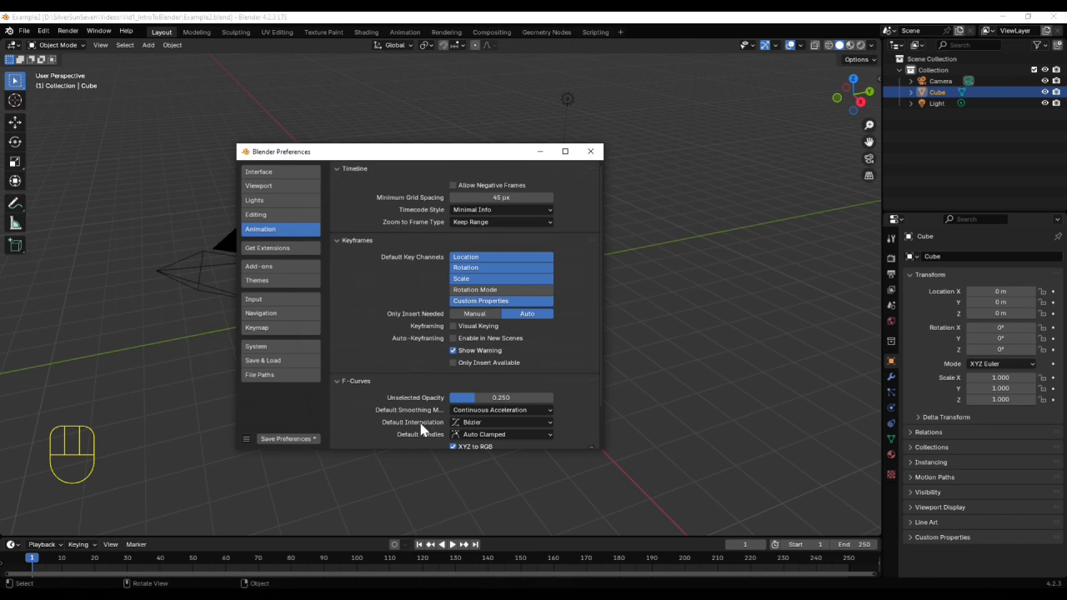
left_click(467, 424)
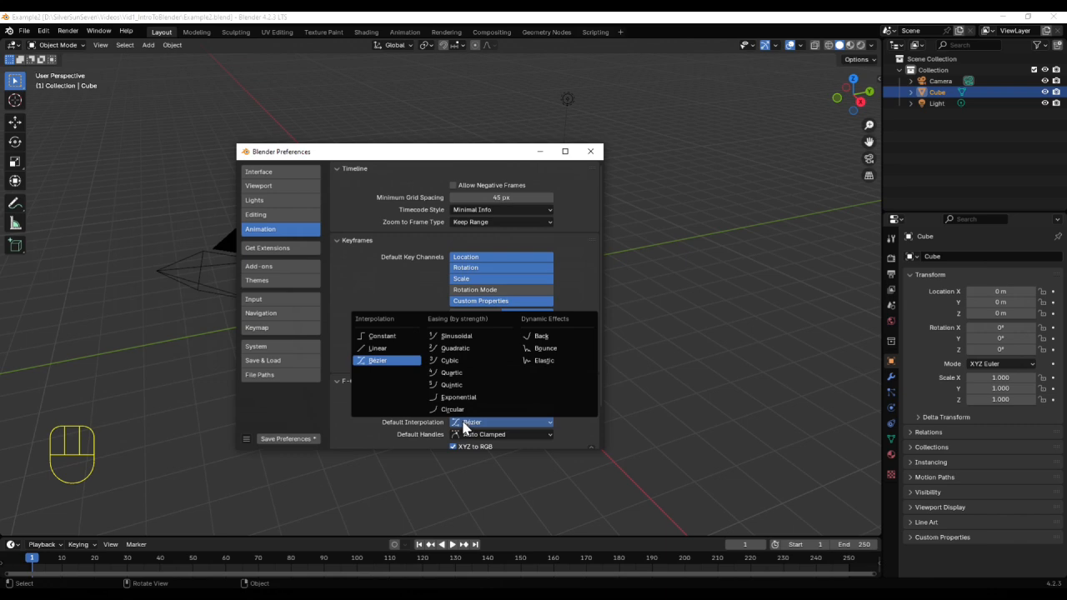
left_click(449, 424)
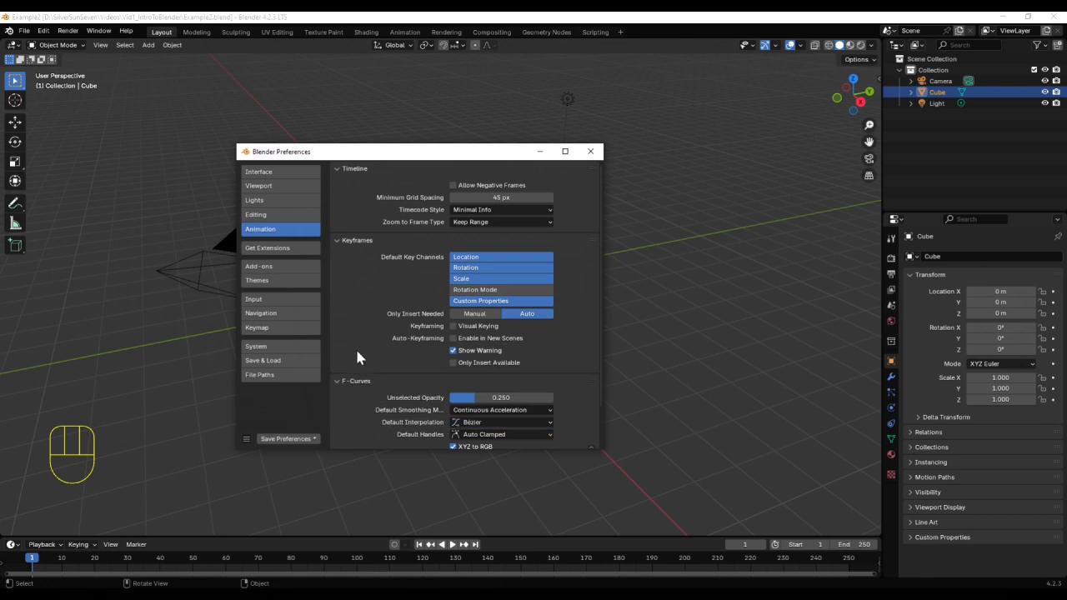
- Find the Node Wrangler add-on by searching for "node", enable it, and clear the search
left_click(291, 273)
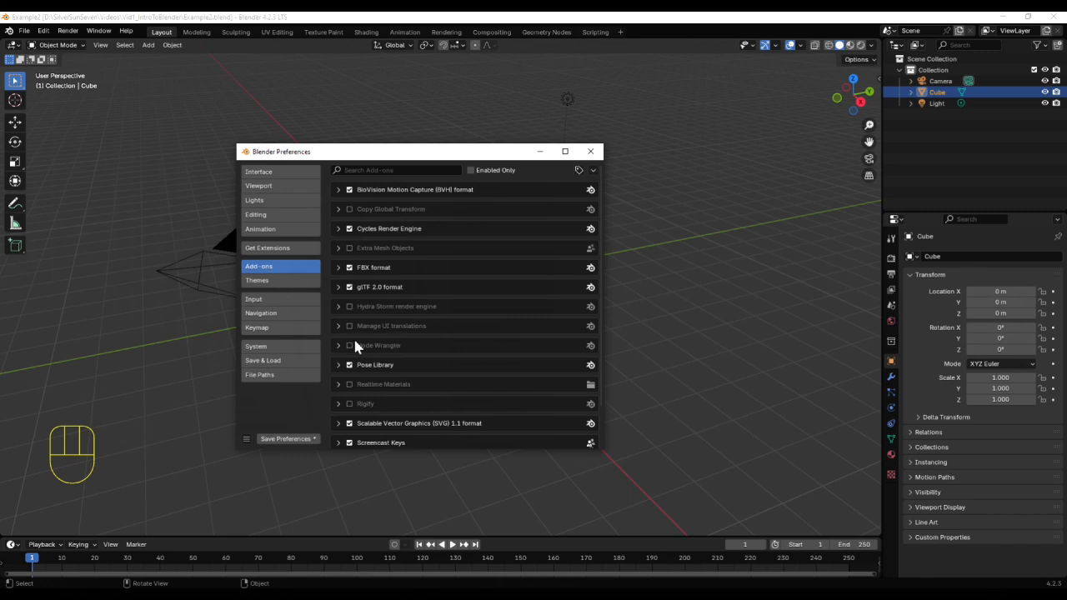
left_click(371, 170)
type("node")
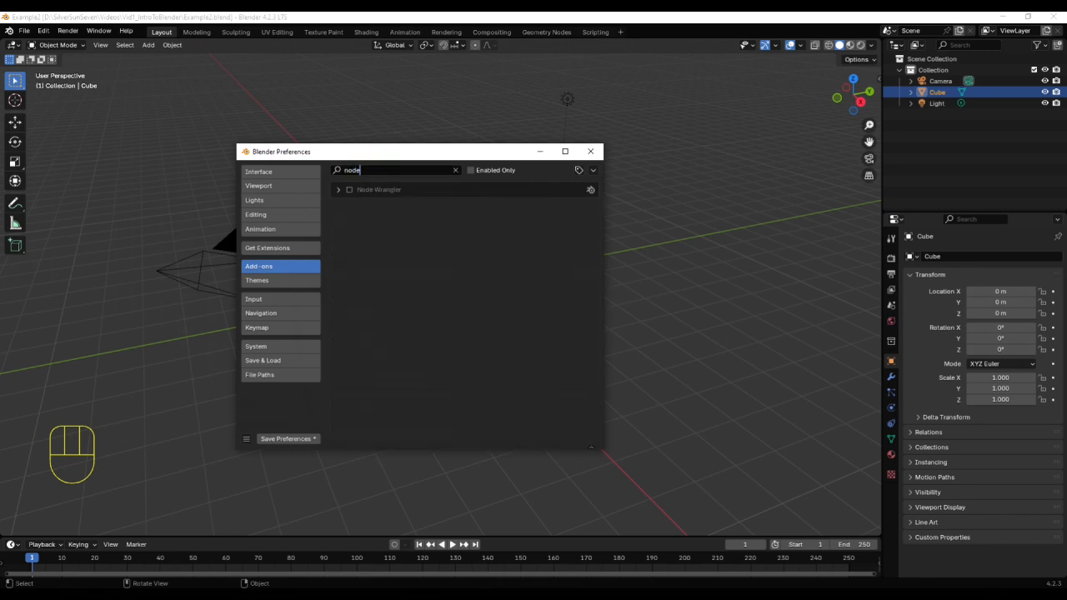
left_click(348, 190)
left_click(456, 170)
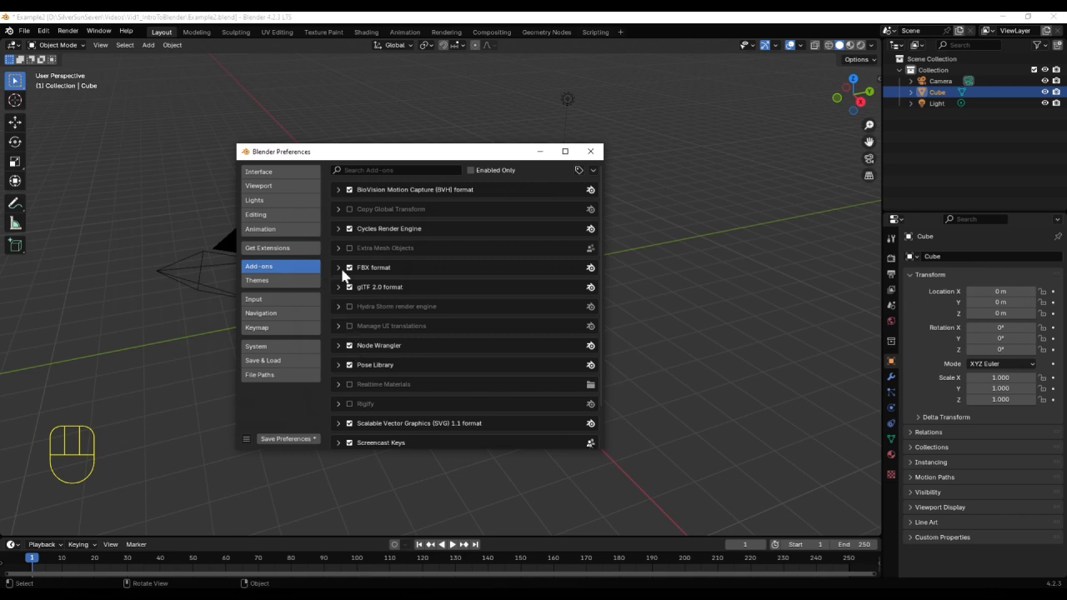
- Search the add-ons for "Loop", and install LoopTools from the available extensions, expanding its details
left_click(373, 173)
type("Loop")
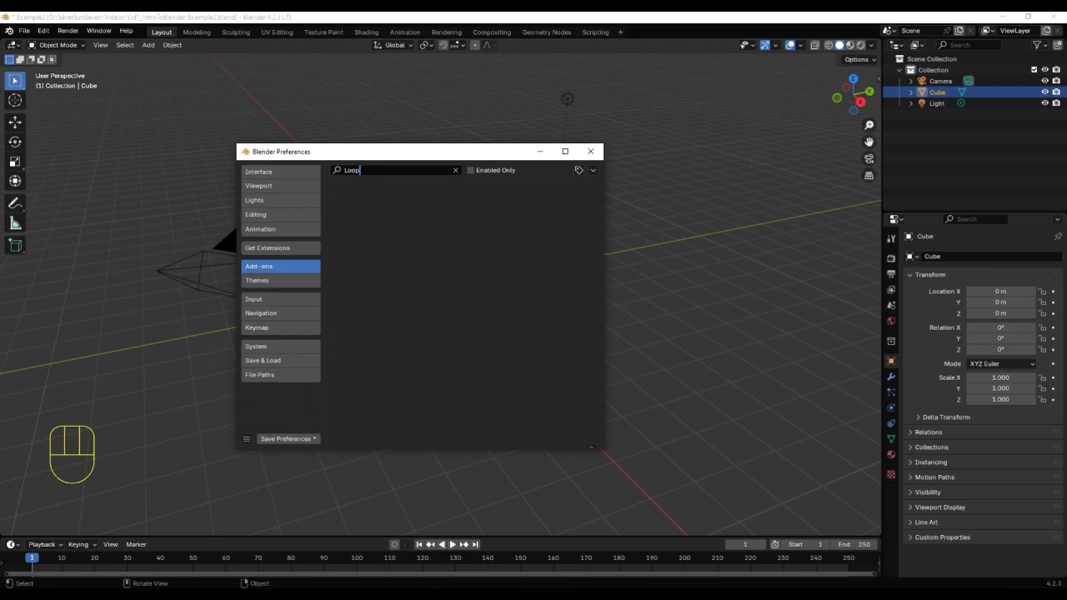
left_click(283, 247)
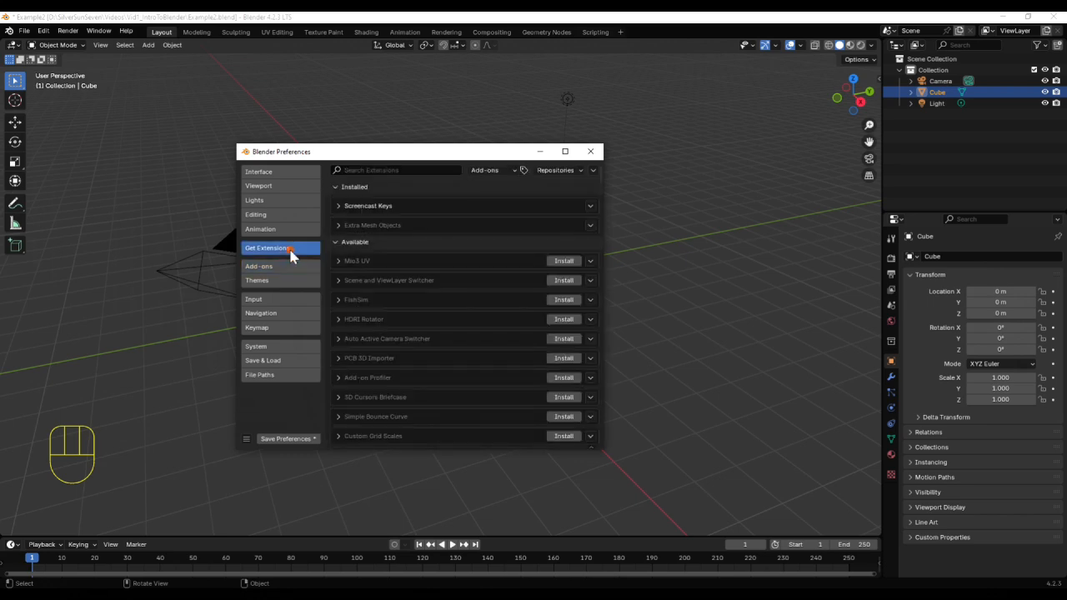
left_click(367, 170)
type("loo")
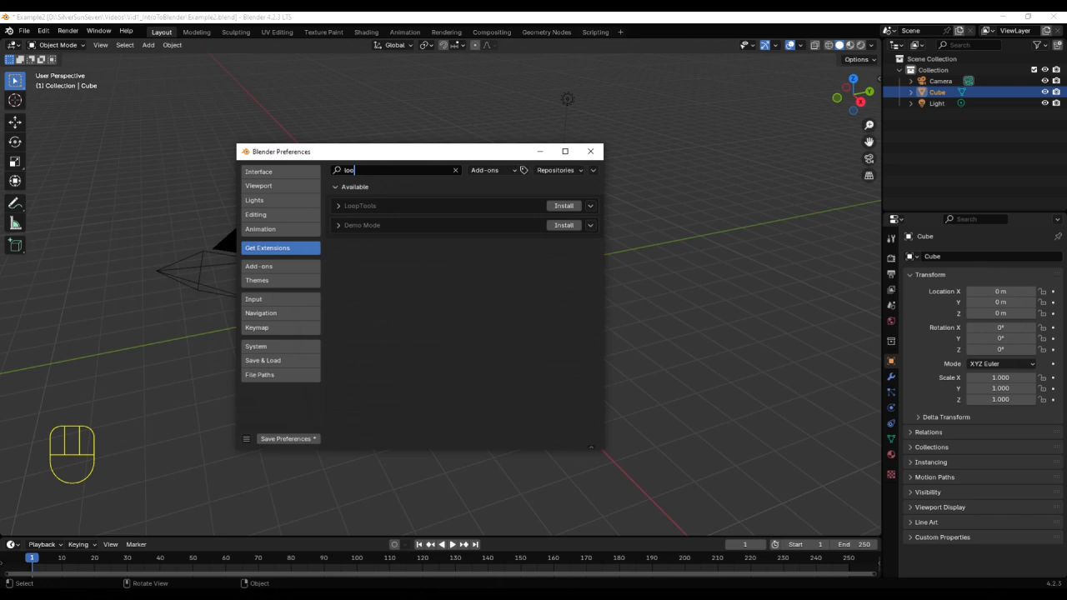
left_click(338, 206)
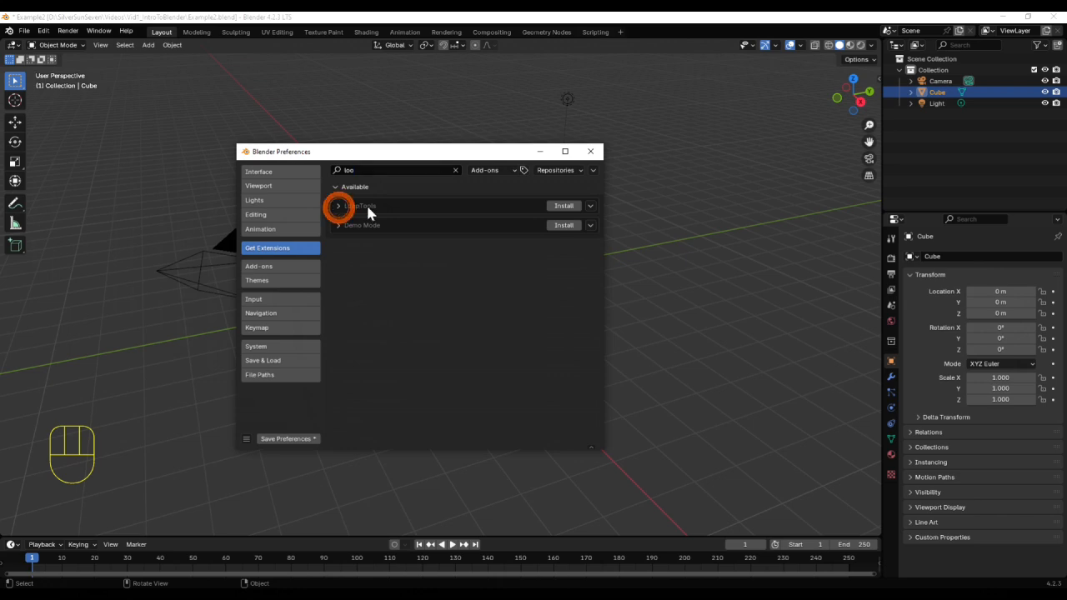
left_click(565, 206)
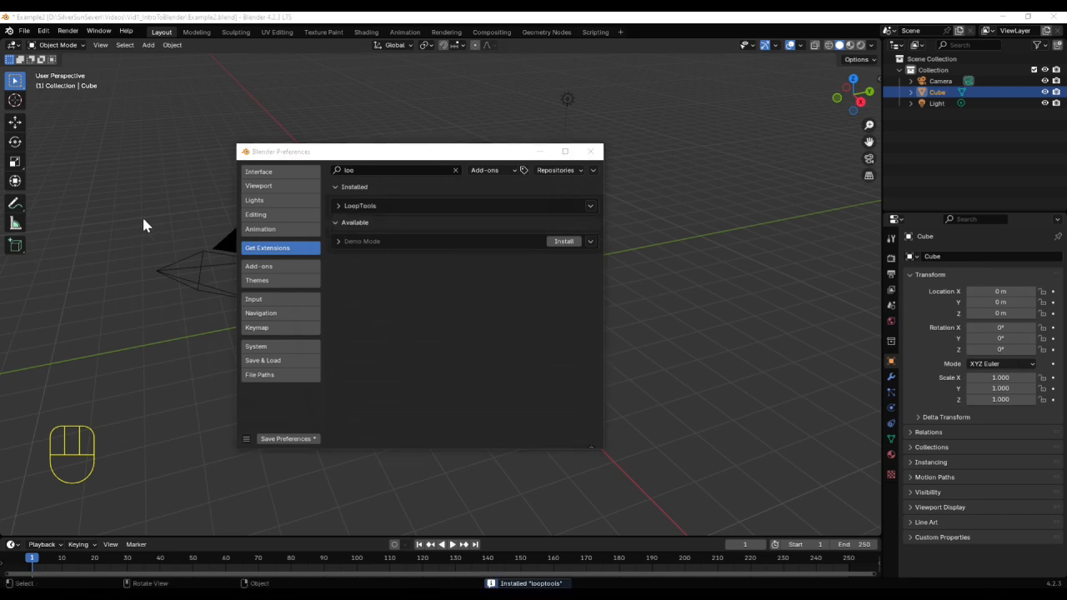
left_click(338, 207)
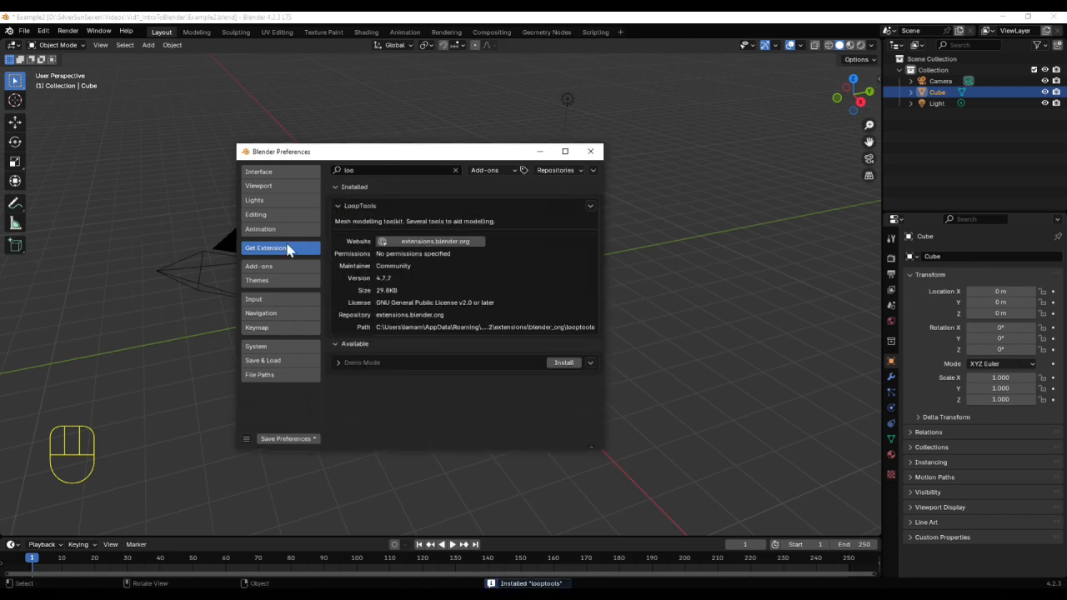
left_click(456, 170)
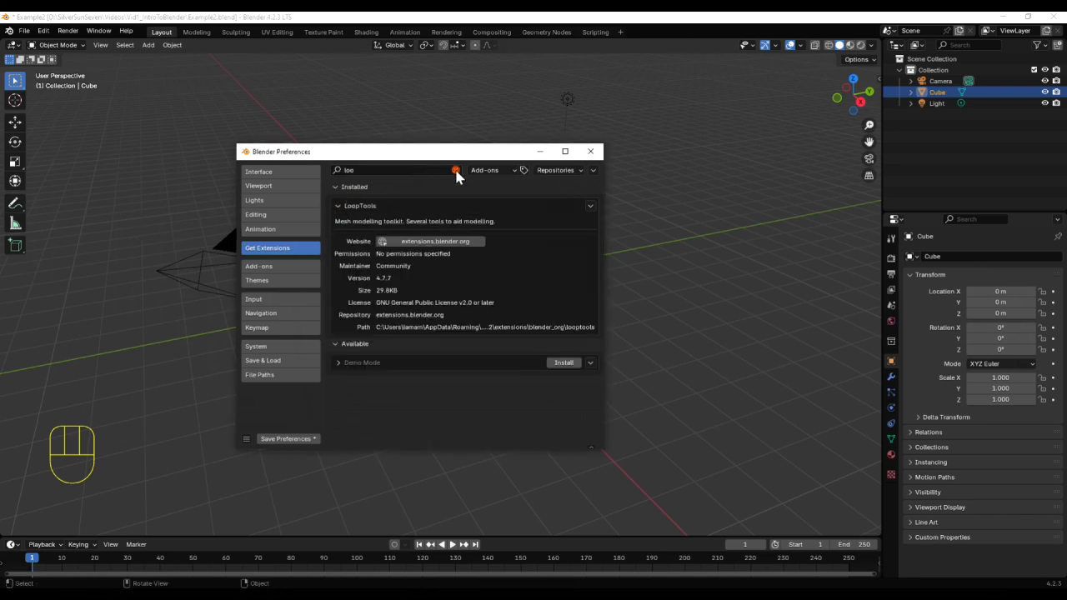
- Check the add-ons for LoopTools by searching for "loo", clear the search, and review the Get Extensions settings
left_click(259, 266)
left_click(359, 170)
type("loo")
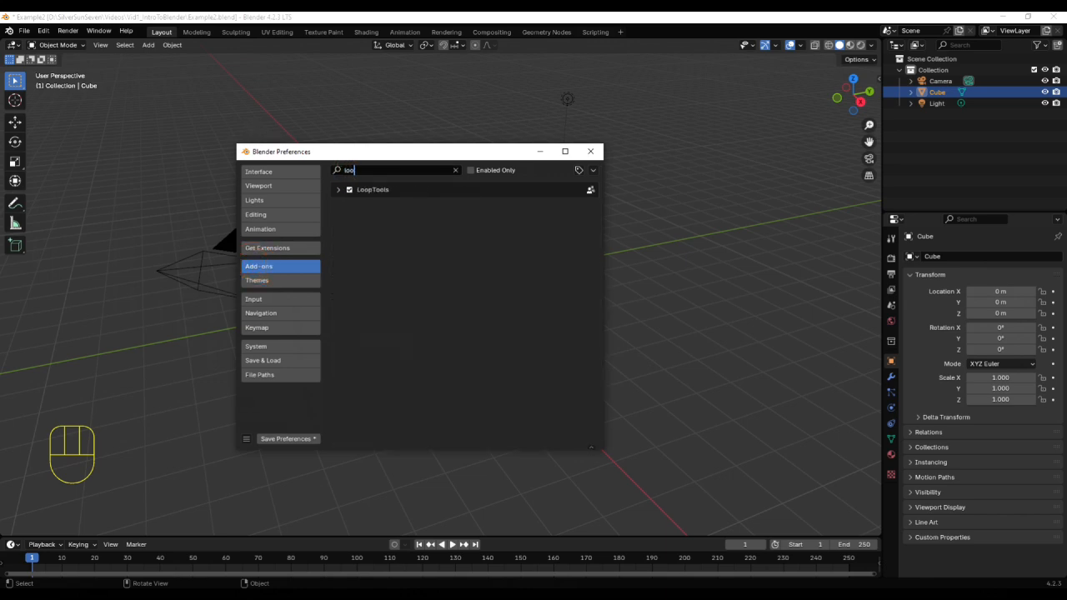
left_click(455, 170)
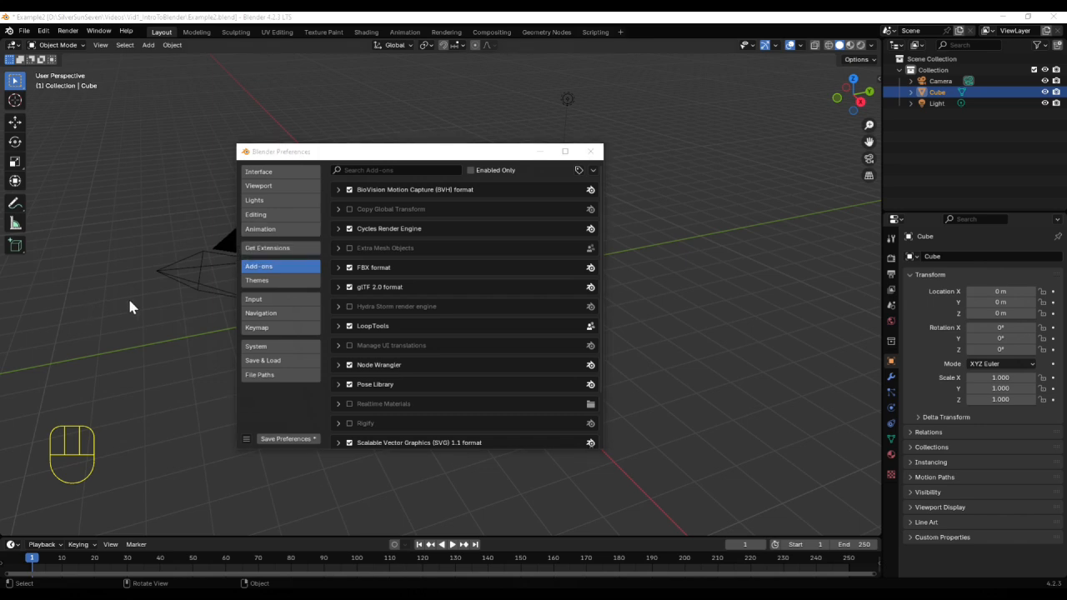
left_click(280, 248)
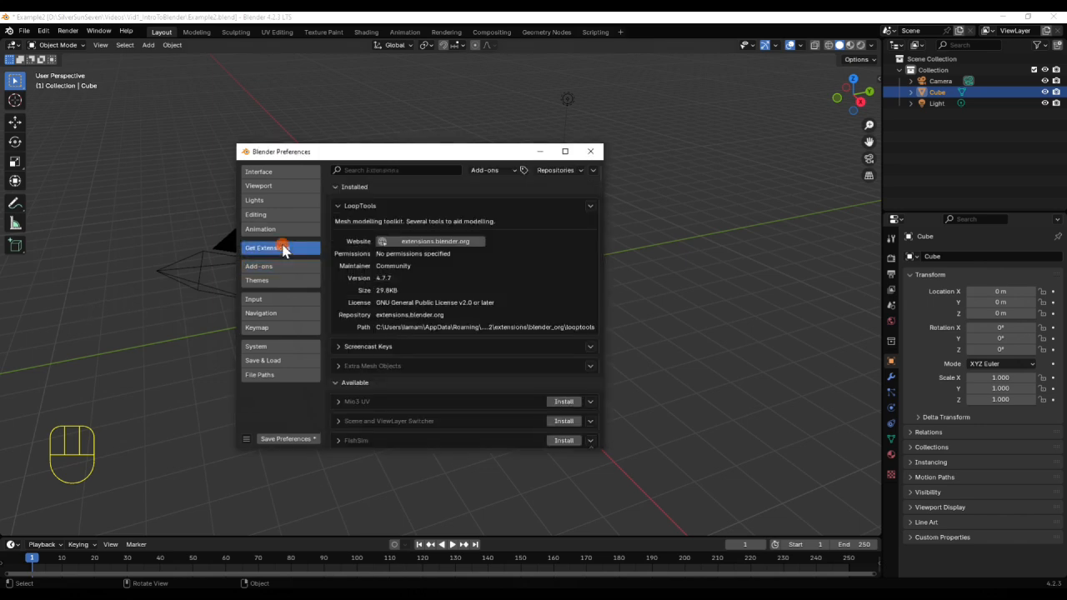
left_click(594, 170)
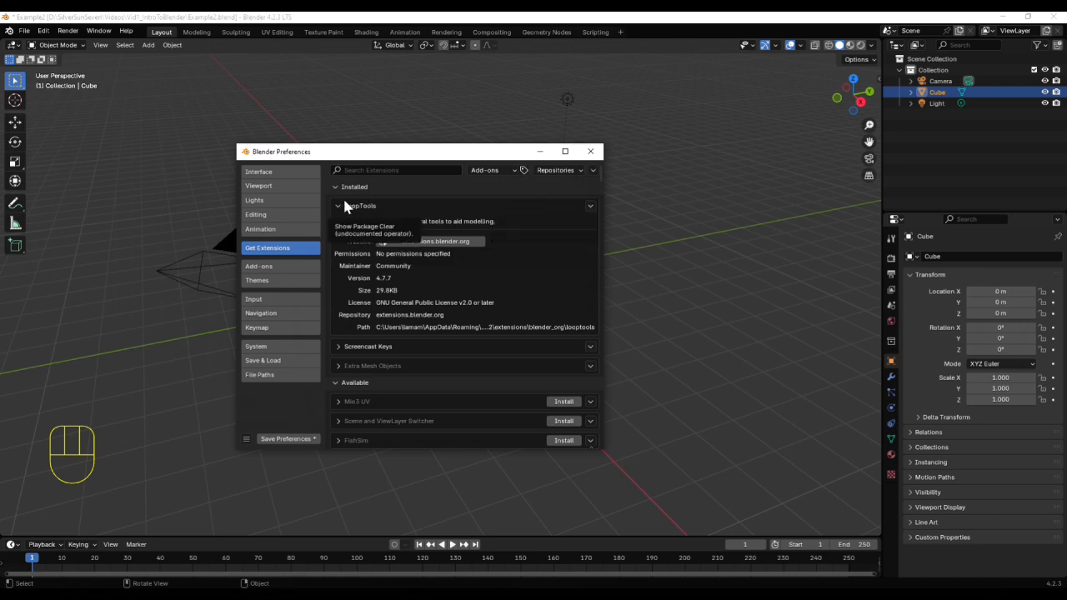
- Examine the Dope Sheet/Timeline theme colors, including the Interpolation Line color
left_click(309, 288)
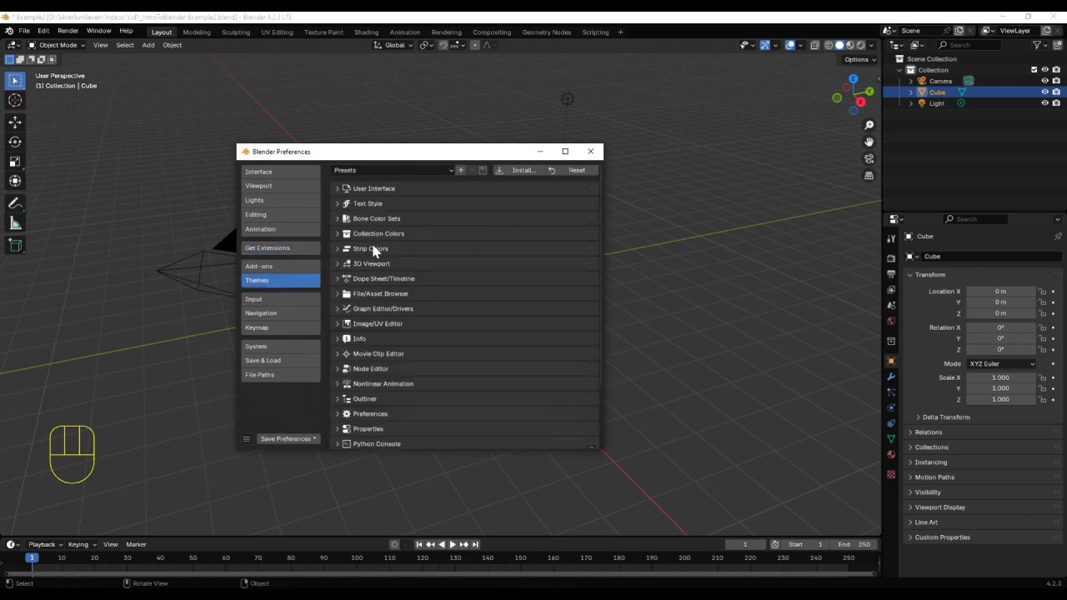
left_click(339, 279)
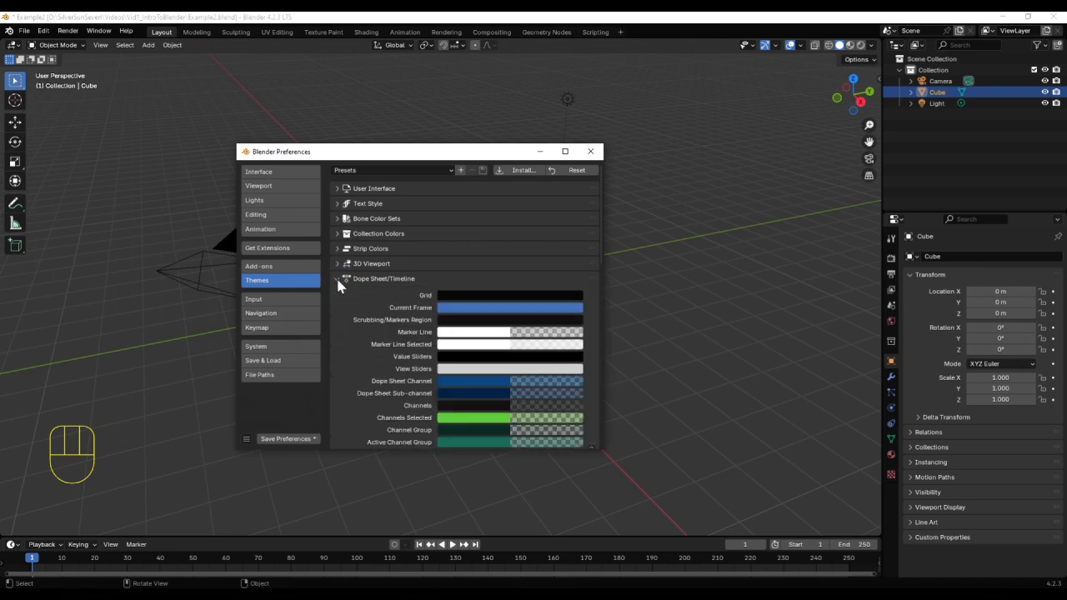
scroll(491, 380, "down", 2)
scroll(492, 383, "down", 7)
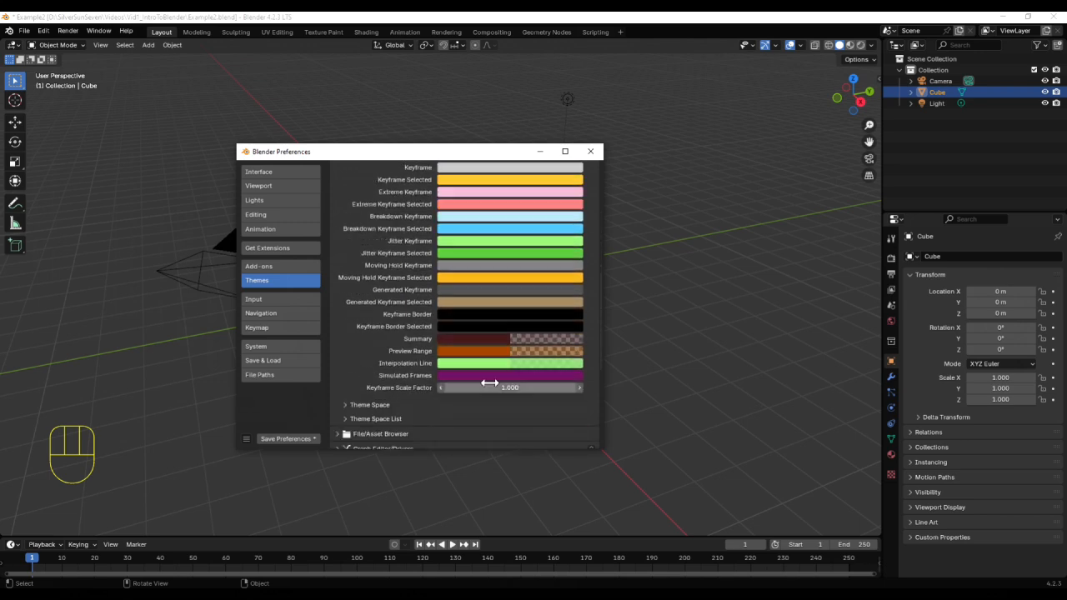
left_click(488, 364)
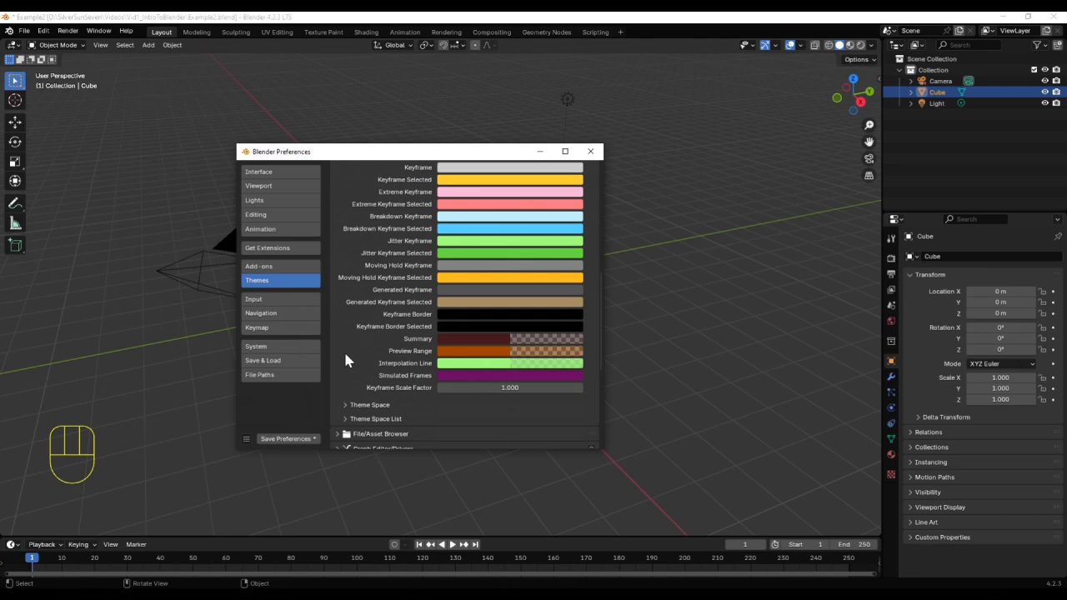
scroll(346, 355, "up", 4)
scroll(345, 356, "down", 4)
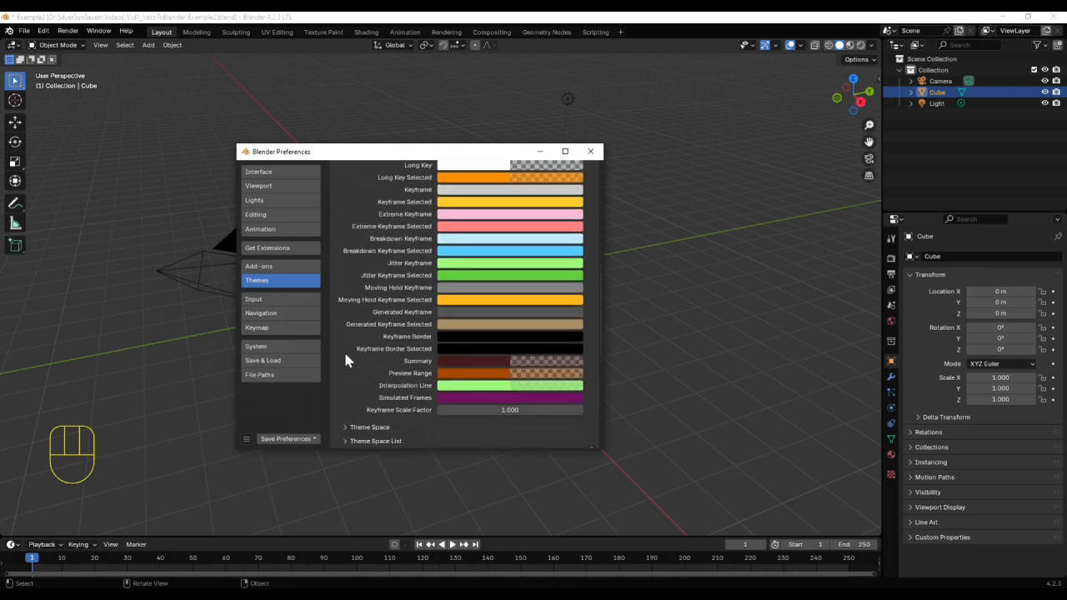
scroll(345, 355, "down", 1)
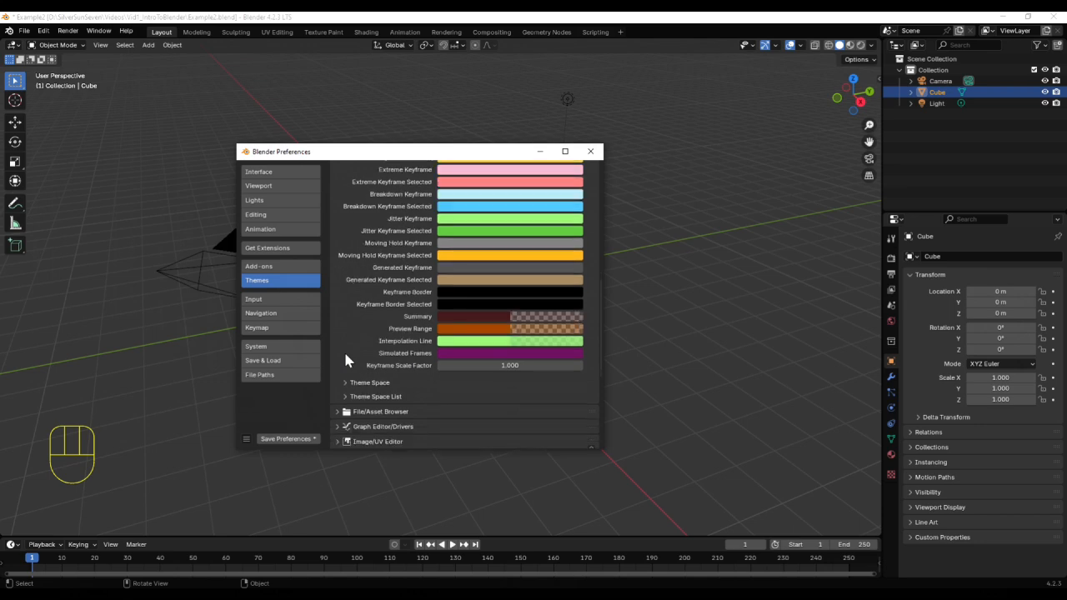
scroll(345, 359, "down", 2)
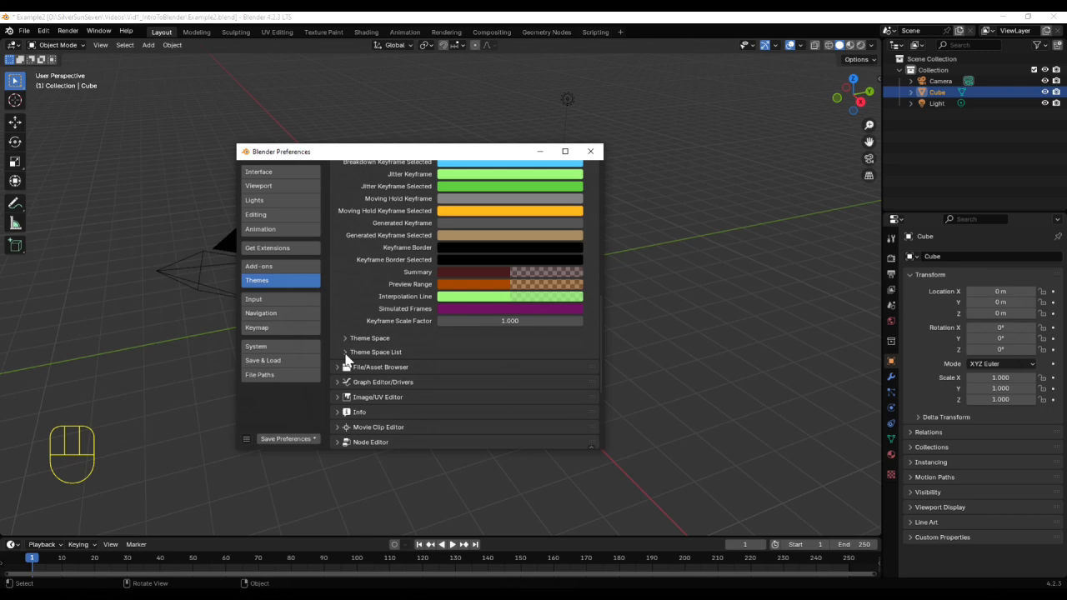
scroll(345, 359, "down", 2)
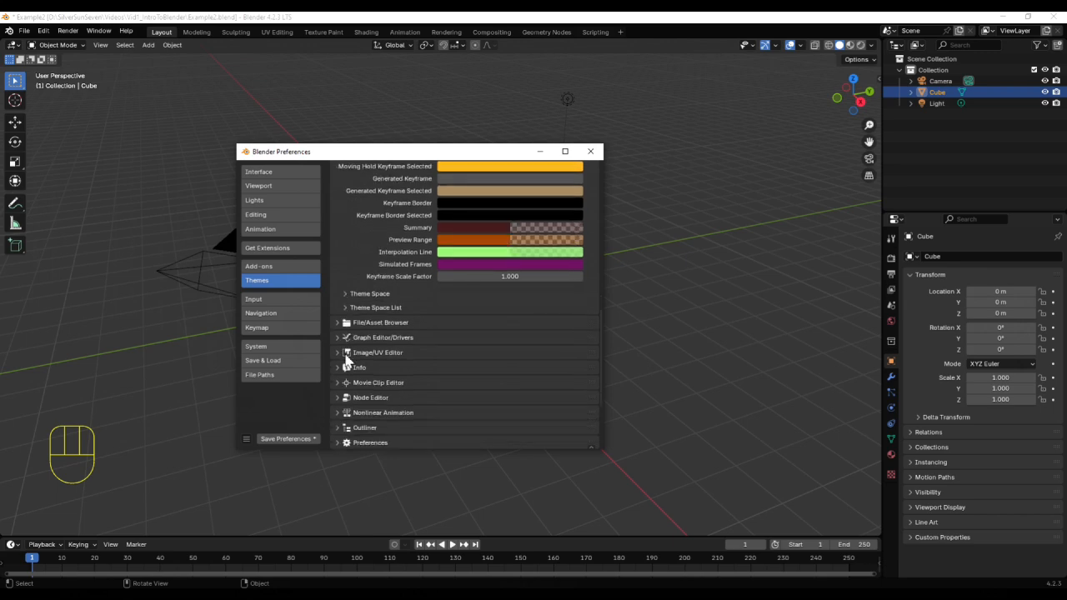
- Expand the Node Editor theme section and examine its node colors and Noodle Curving setting
left_click(338, 399)
scroll(409, 359, "down", 8)
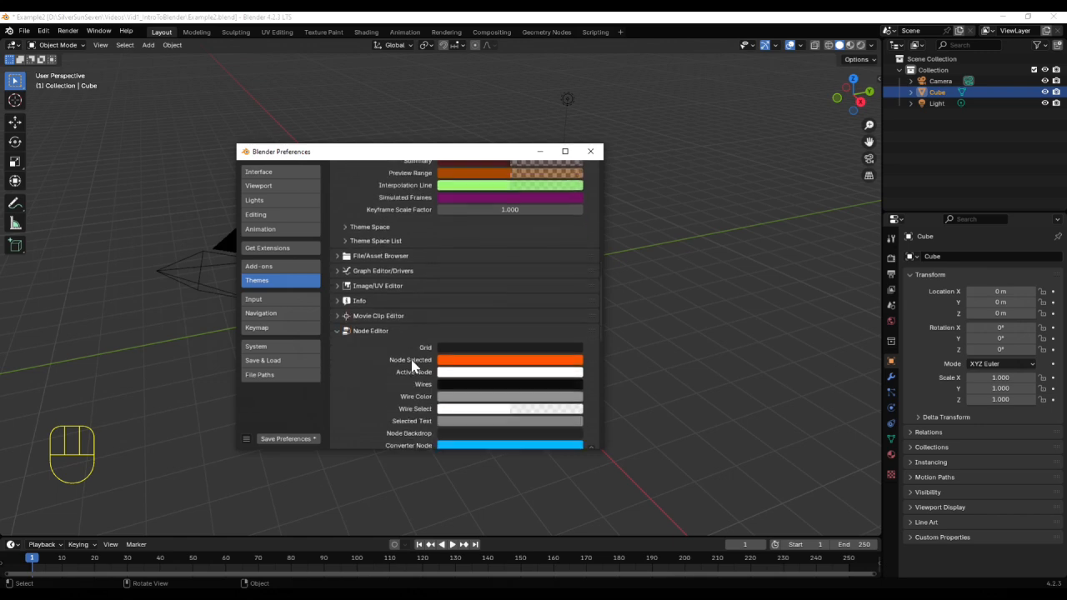
scroll(409, 371, "down", 10)
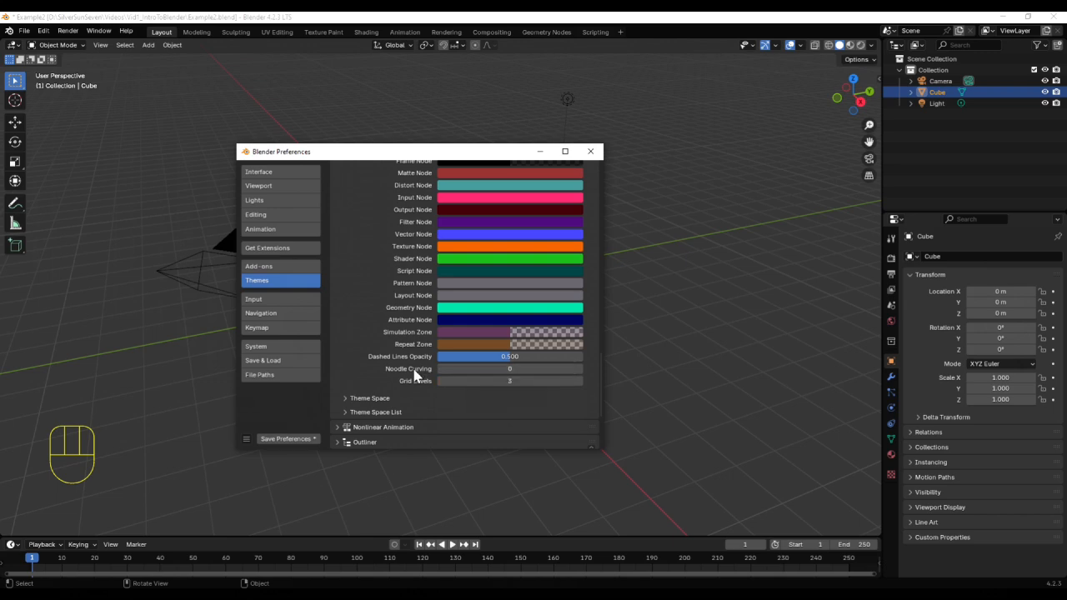
- Move the Preferences window aside, change the 3D Viewport to the Shader Editor, and move the Principled BSDF node away from the output node
left_click_drag(343, 155, 510, 148)
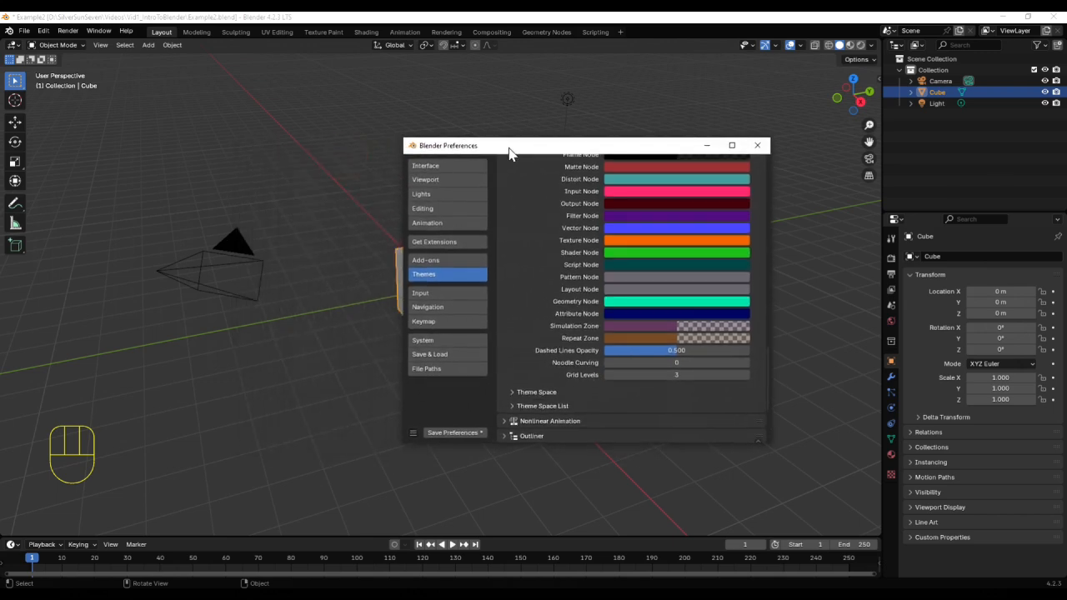
left_click(15, 46)
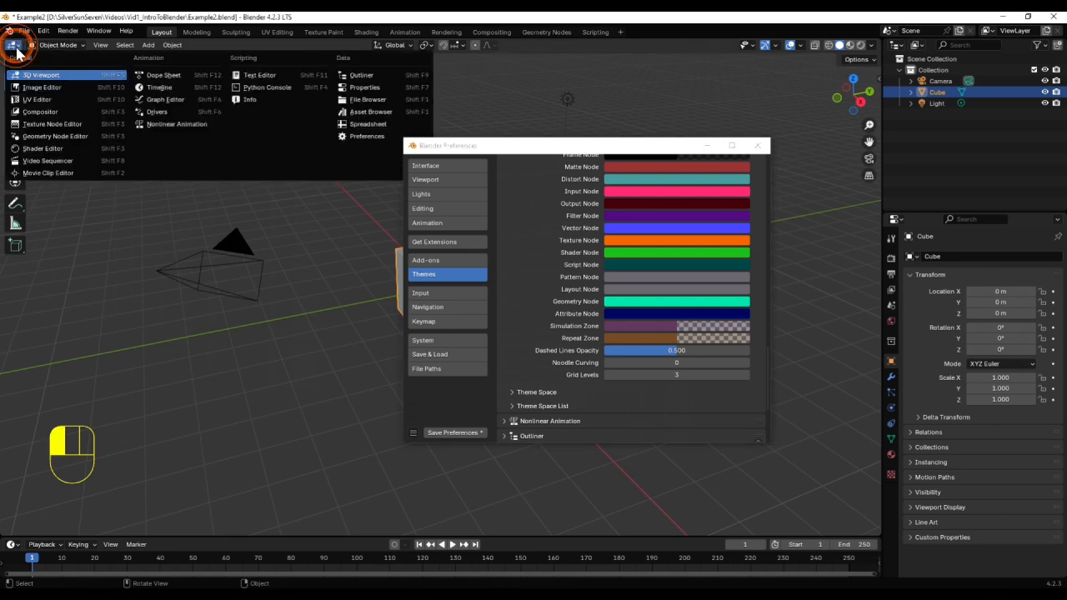
left_click(42, 149)
left_click_drag(310, 280, 167, 215)
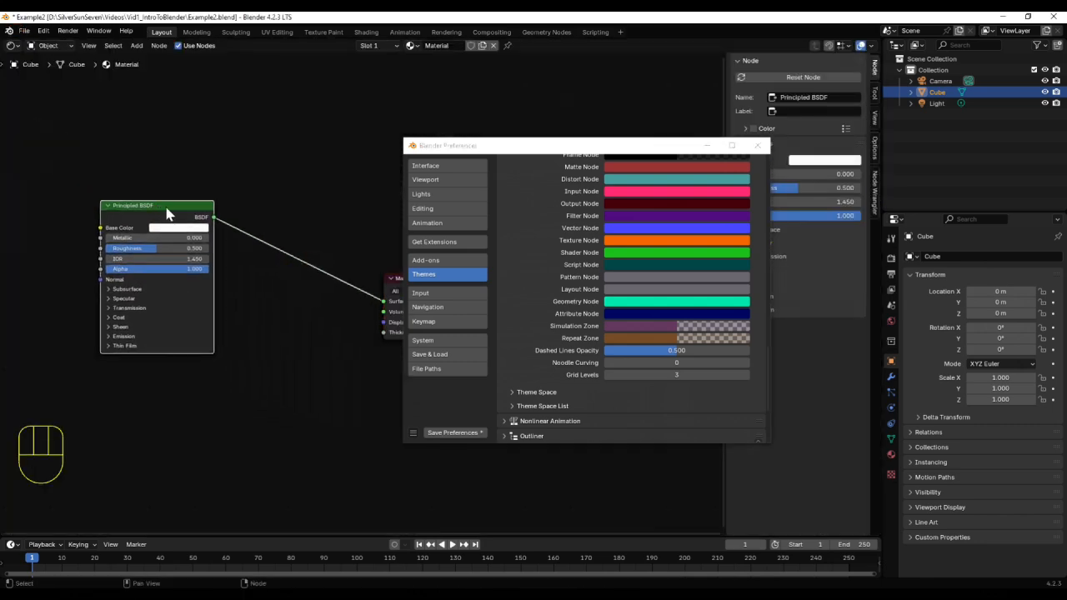
- Move the Material Output node closer to and below the Principled BSDF node, and set the theme's Noodle Curving to 4
left_click(395, 286)
left_click_drag(397, 281, 371, 321)
left_click(677, 363)
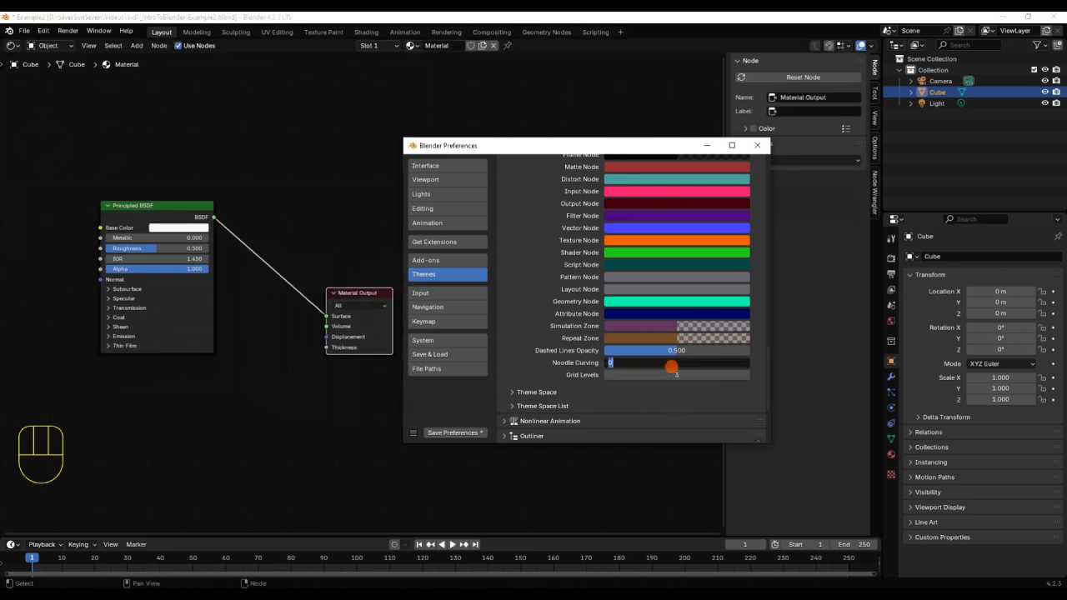
type("4")
key("Return")
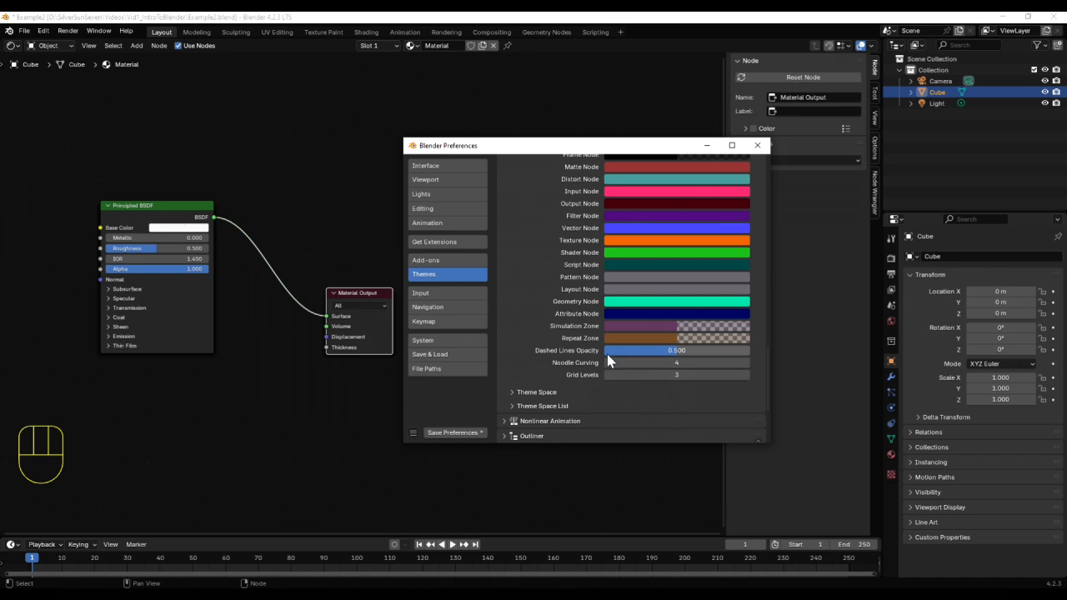
- Move the Principled BSDF node farther up and away from the Material Output node, and set Noodle Curving to 0
left_click_drag(202, 215, 117, 142)
left_click(672, 363)
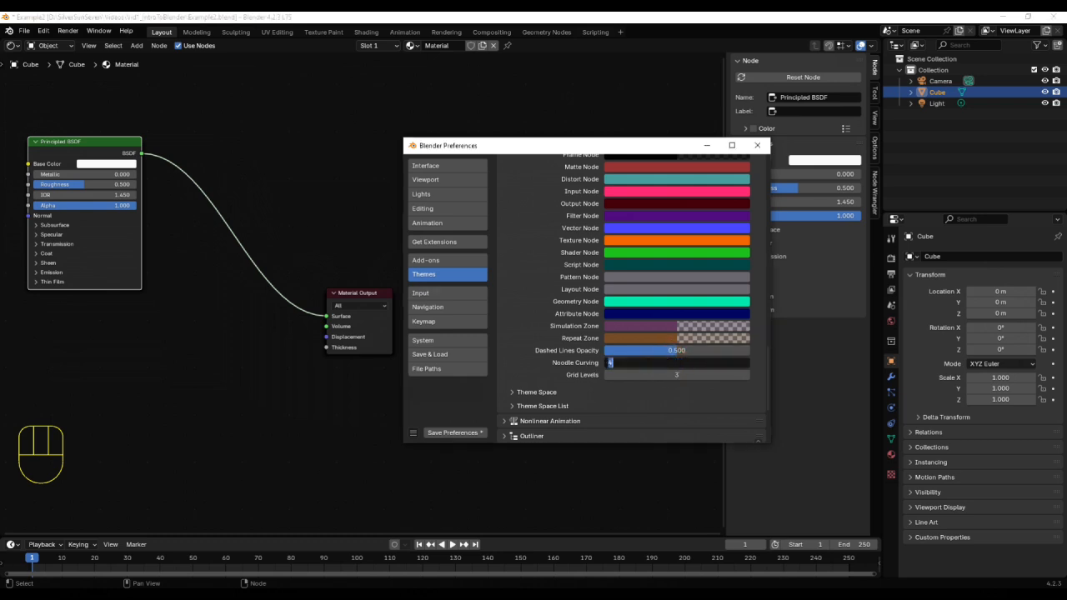
type("0")
key("Return")
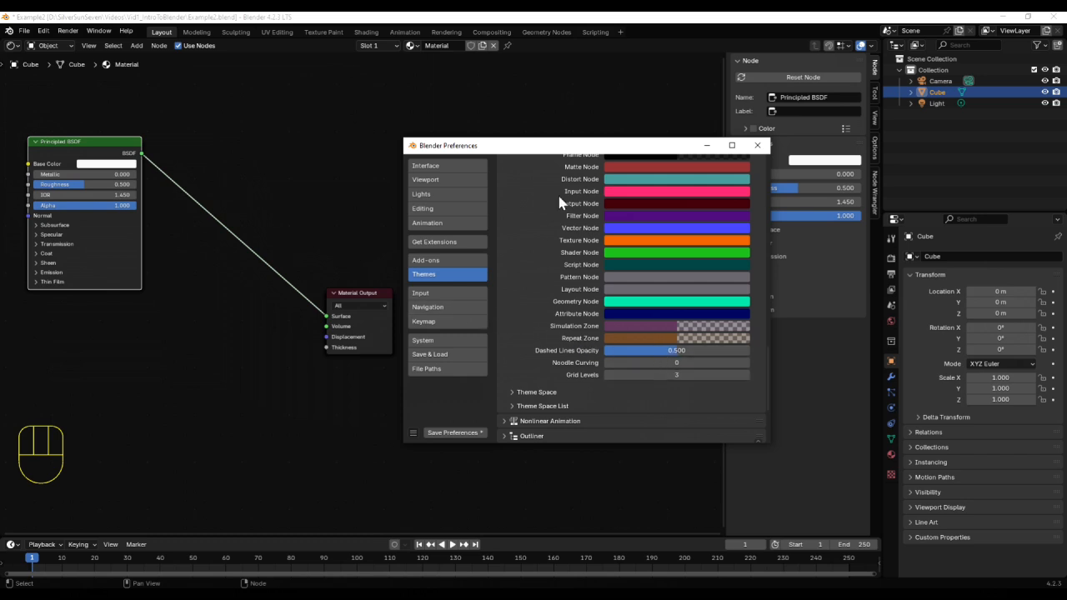
- Reposition the Preferences window and, in the Input settings, turn Emulate Numpad and Emulate 3 Button Mouse on and back off
left_click_drag(557, 149, 357, 129)
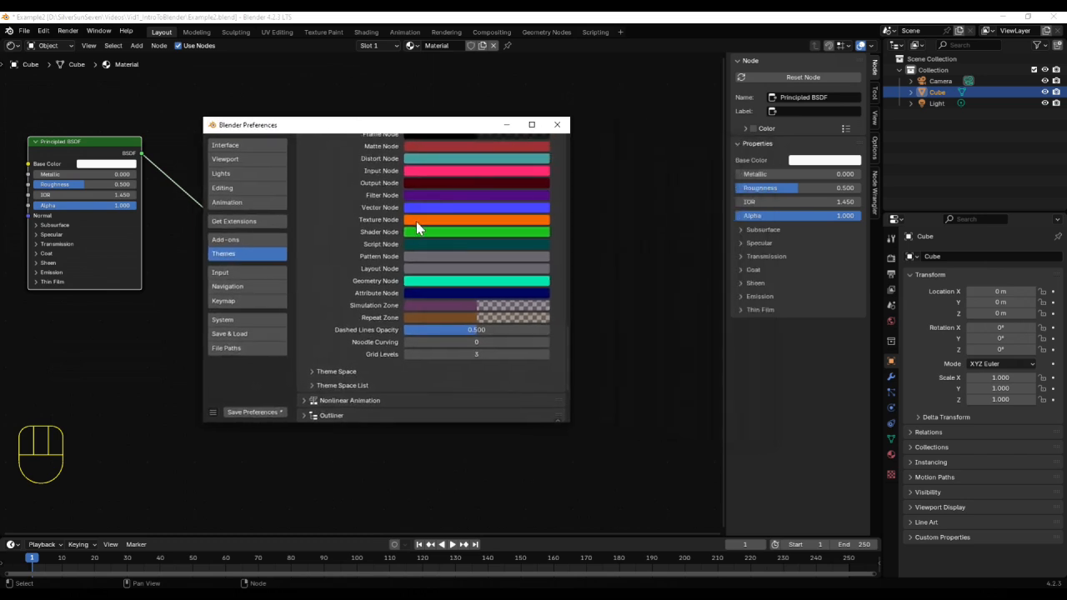
left_click(244, 274)
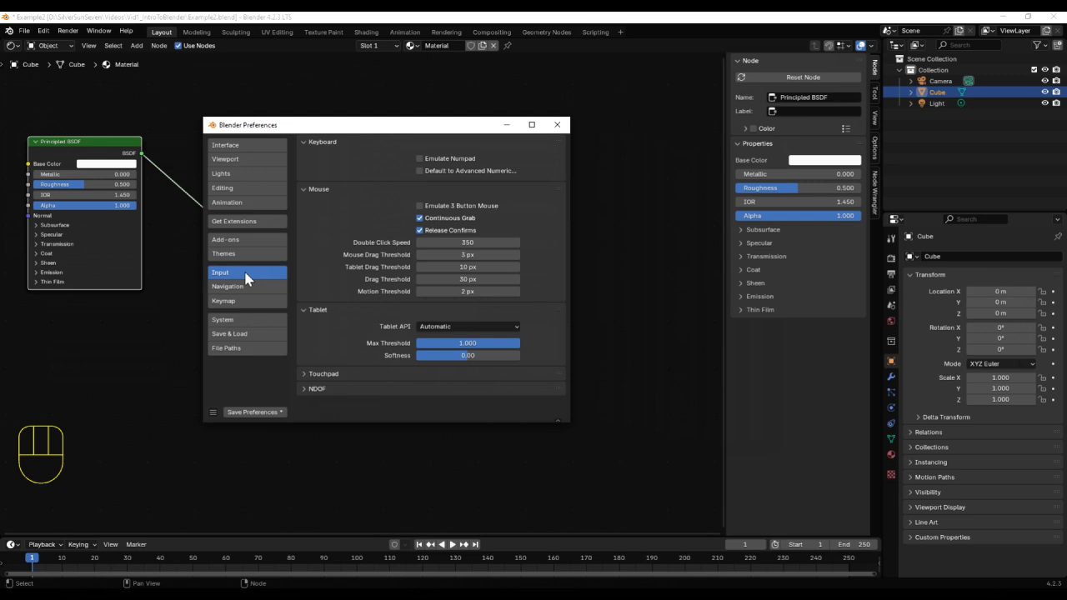
left_click(420, 158)
left_click(419, 158)
left_click(420, 206)
left_click(419, 206)
- Change the Shader Editor back to the 3D Viewport and orbit around the scene
left_click(14, 45)
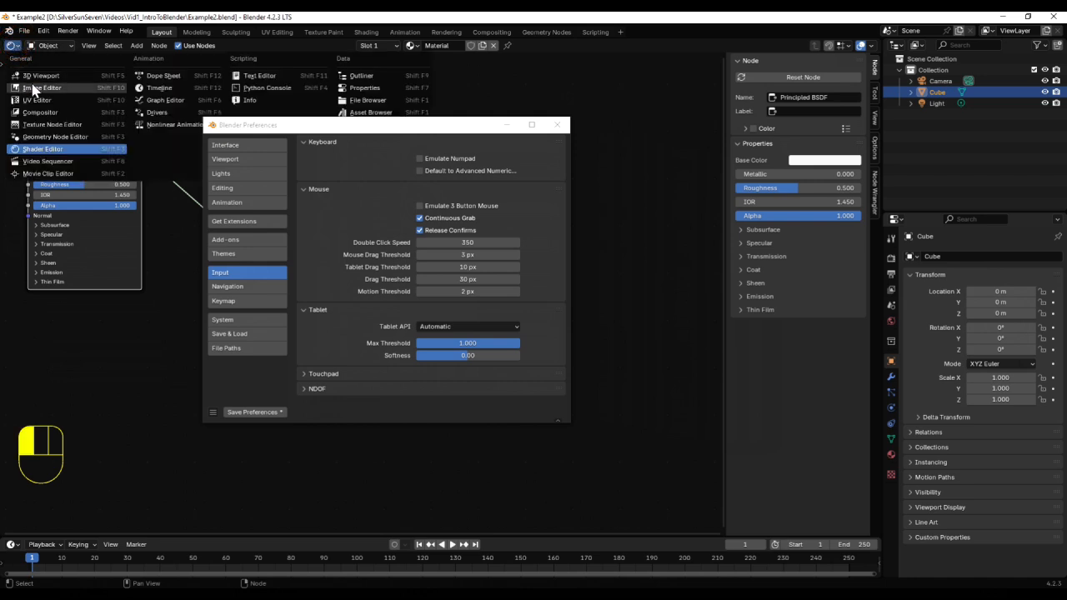
left_click(39, 76)
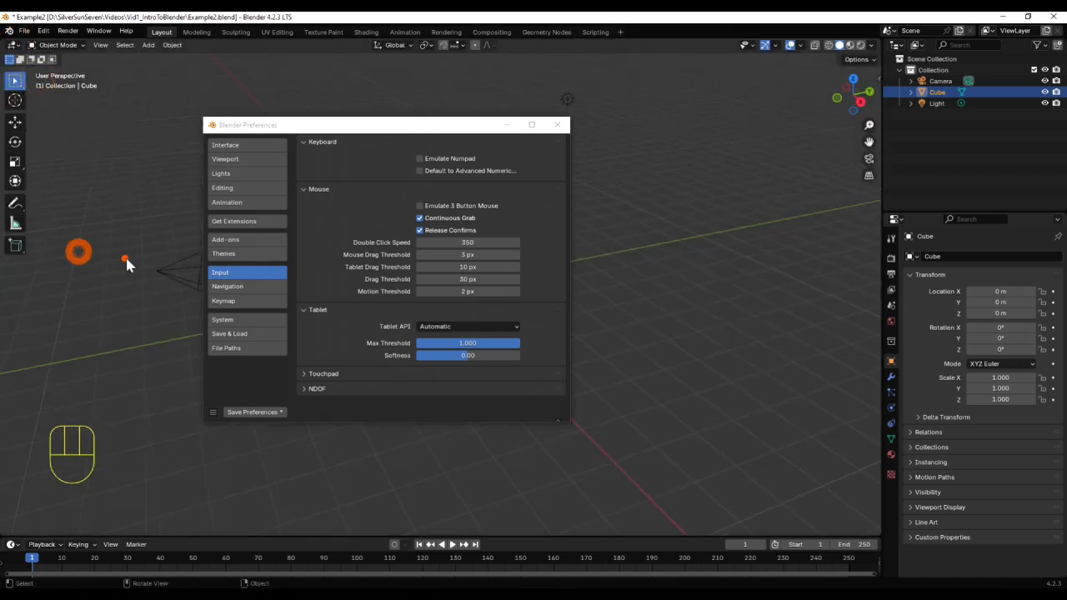
middle_click_drag(103, 342, 334, 440)
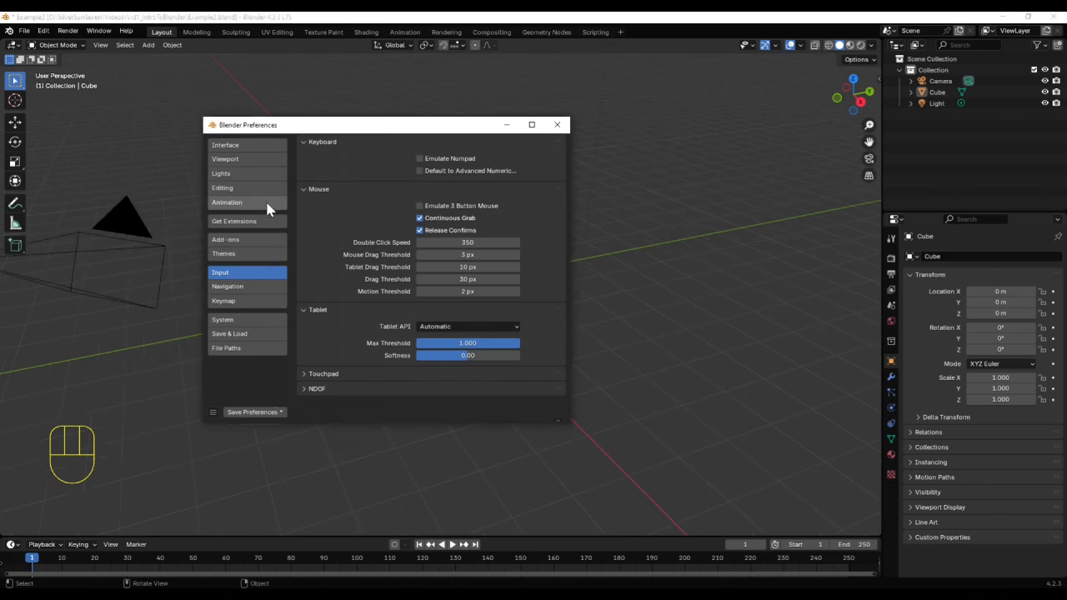
- Review the Navigation and Keymap preferences, switching Select with Mouse Button to Right and back to Left
left_click(249, 287)
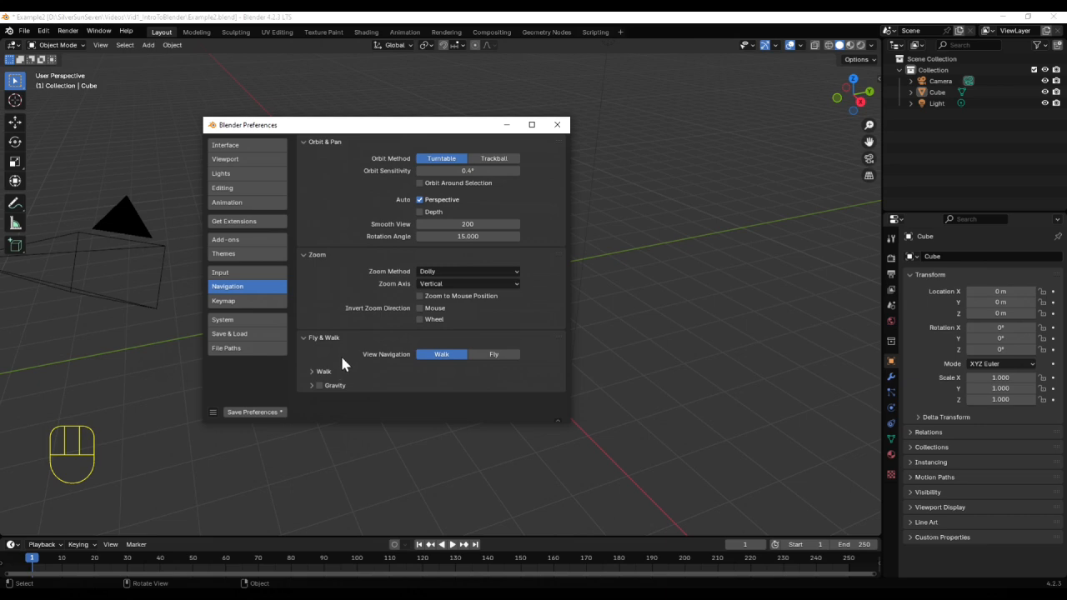
left_click(247, 301)
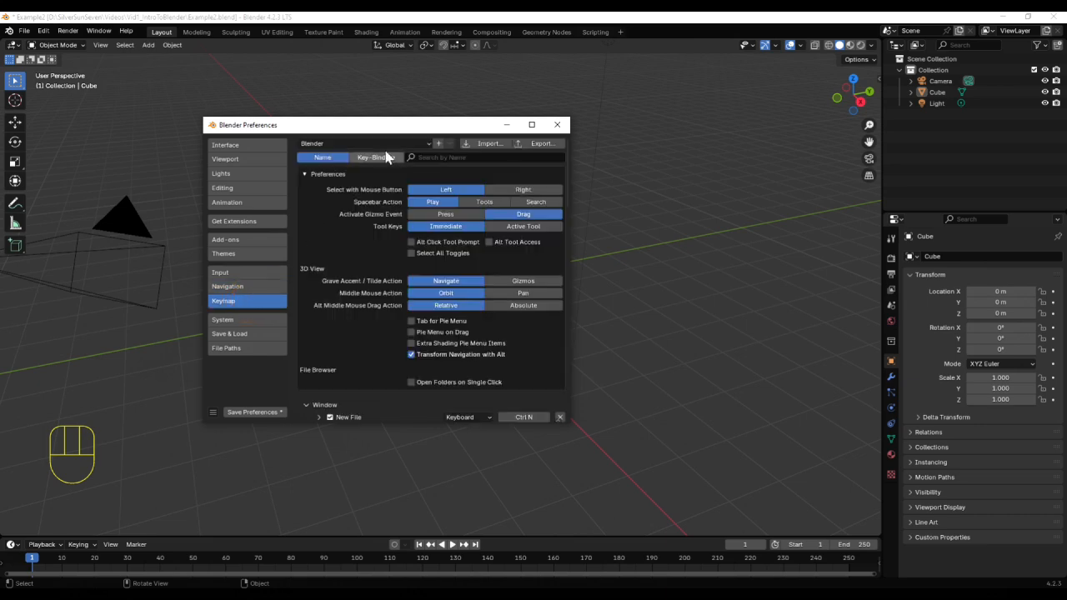
scroll(377, 354, "down", 3)
scroll(368, 351, "down", 4)
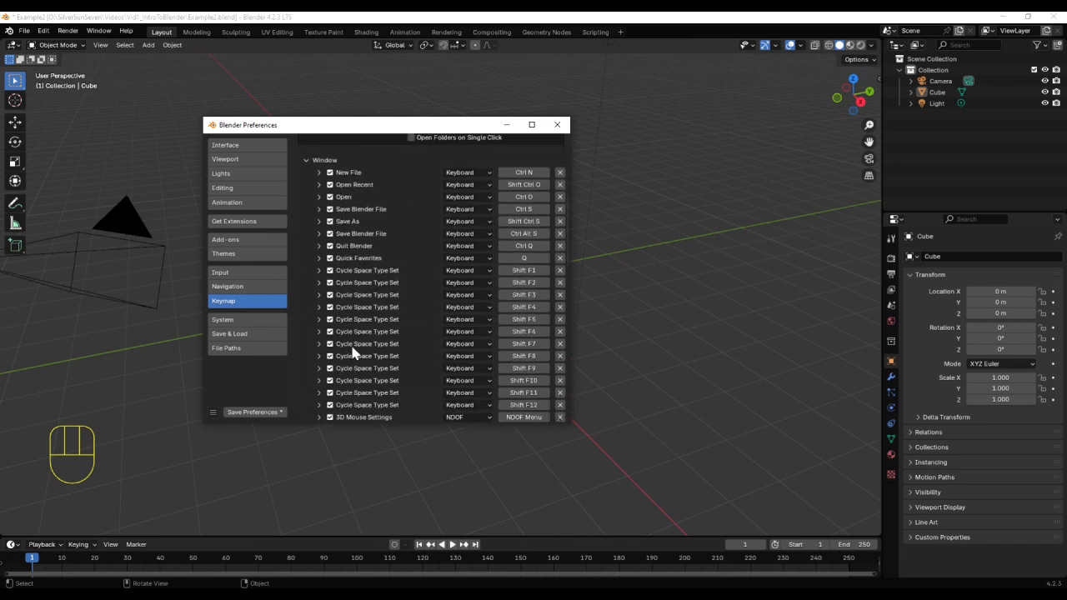
scroll(352, 352, "up", 7)
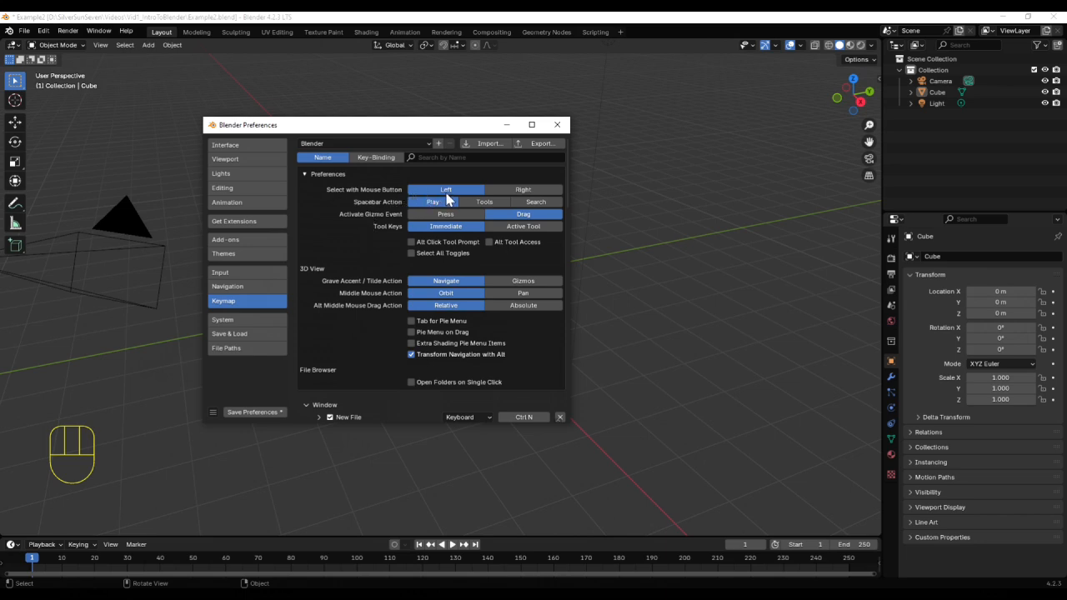
left_click(523, 191)
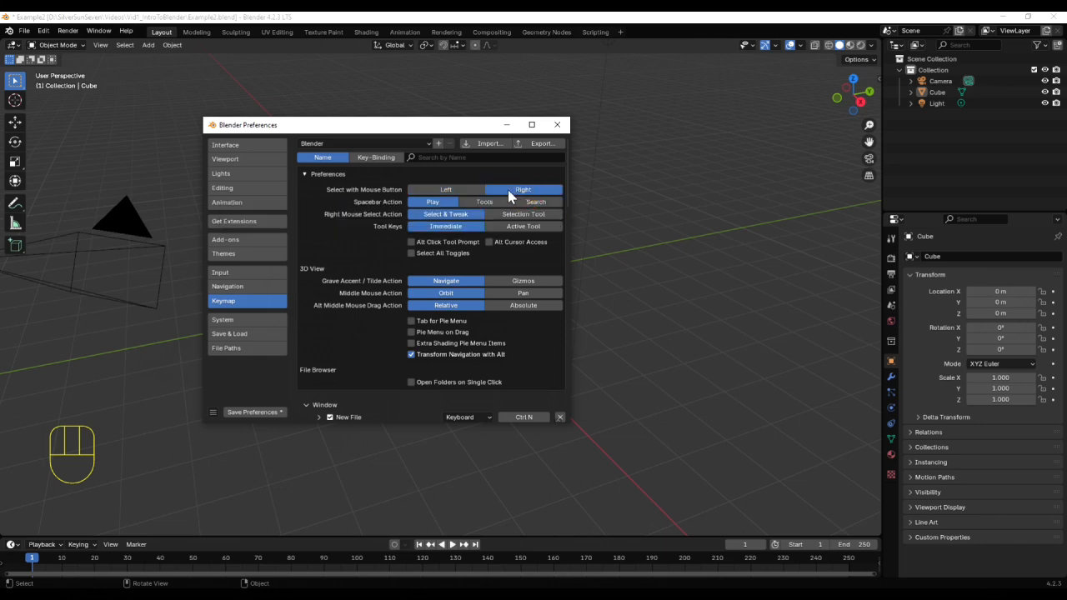
left_click(449, 191)
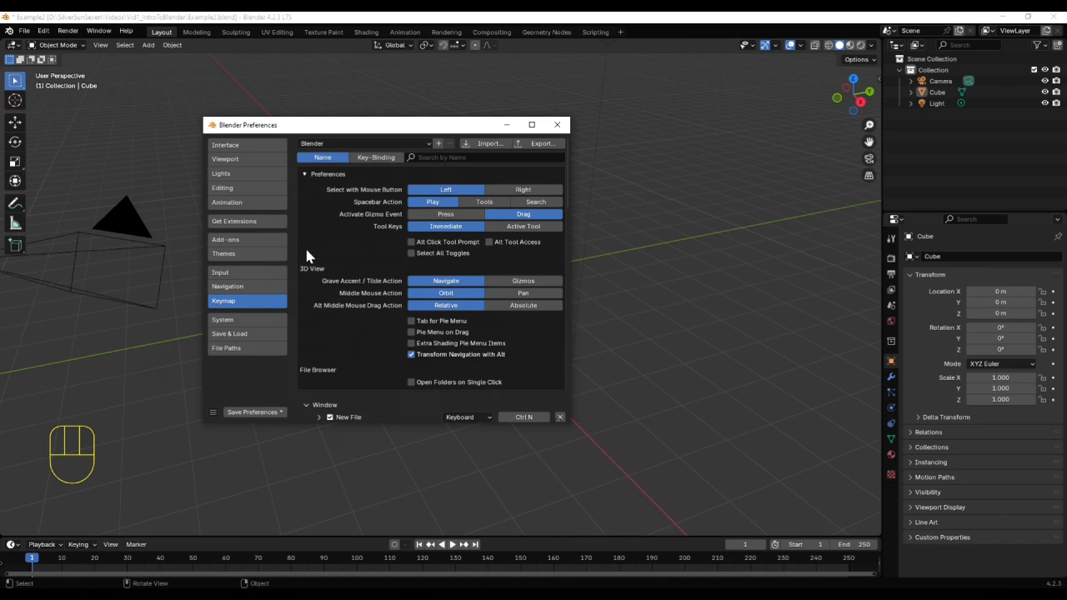
- Examine the Undo Steps and Undo Memory Limit settings in the System preferences
left_click(252, 321)
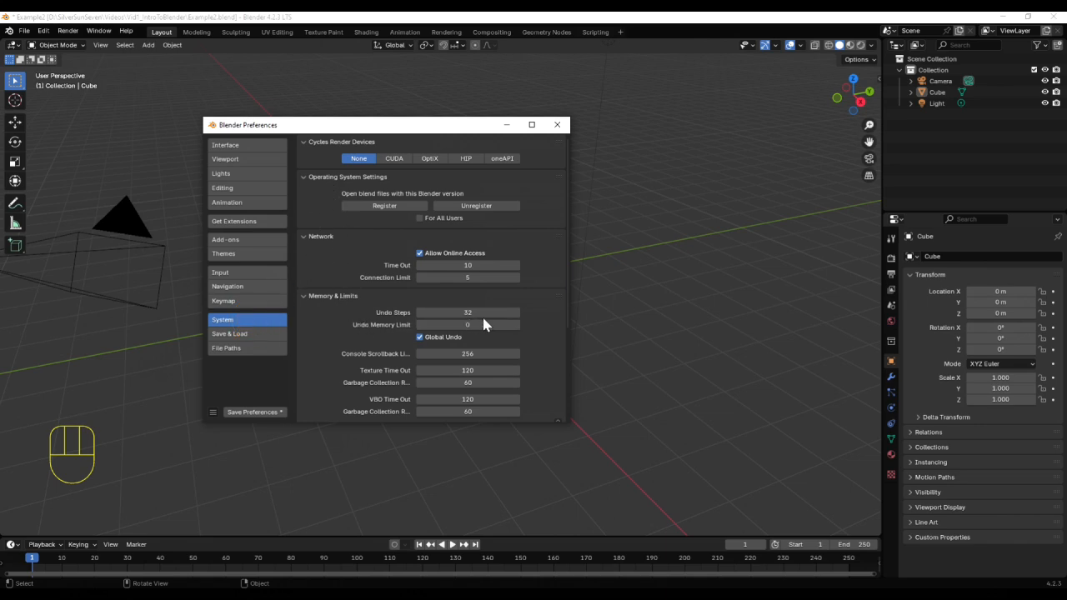
left_click(487, 311)
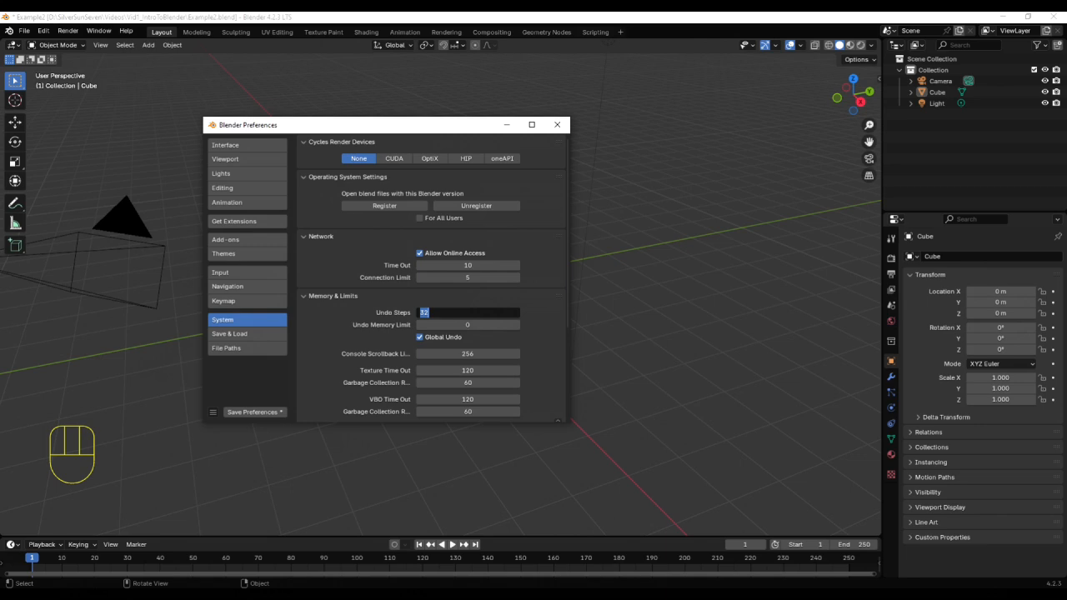
left_click(486, 327)
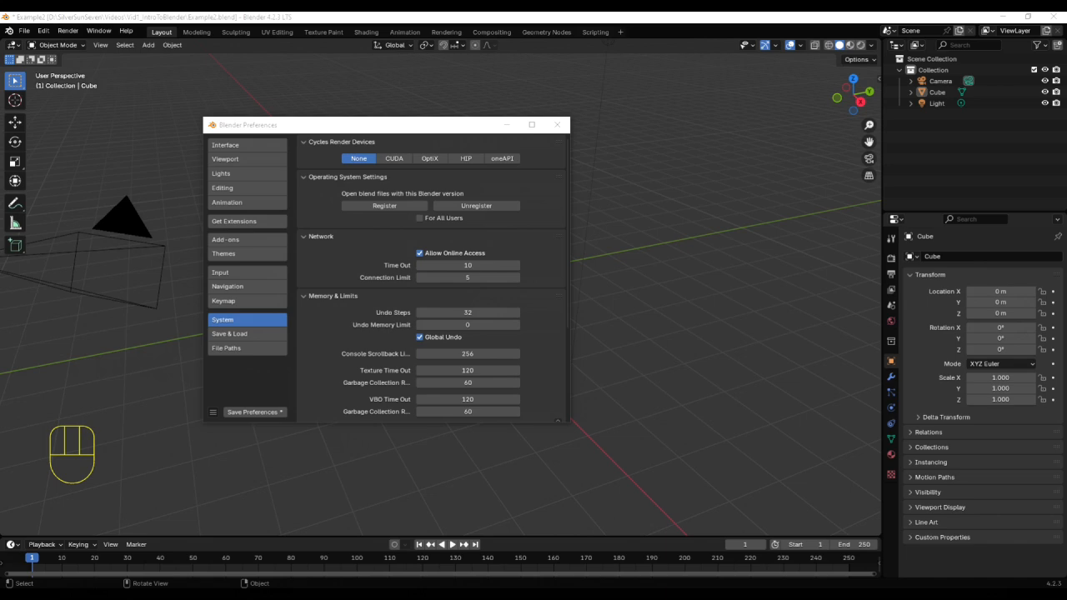
- Review the Save & Load preferences, toggling Save Prompt off and on, and check the recently opened files option
left_click(223, 333)
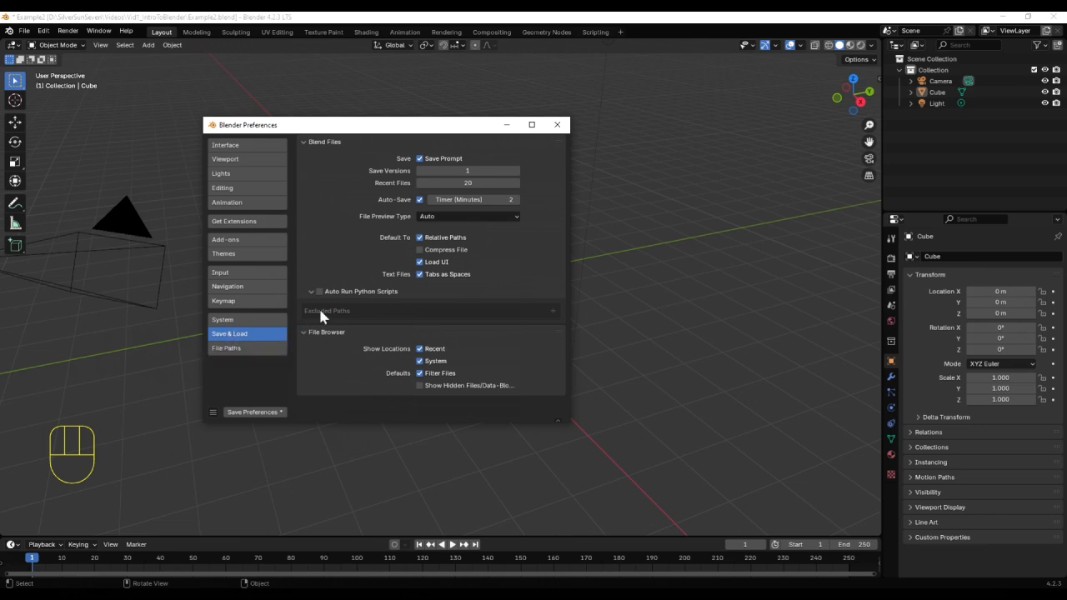
left_click(420, 160)
left_click(420, 159)
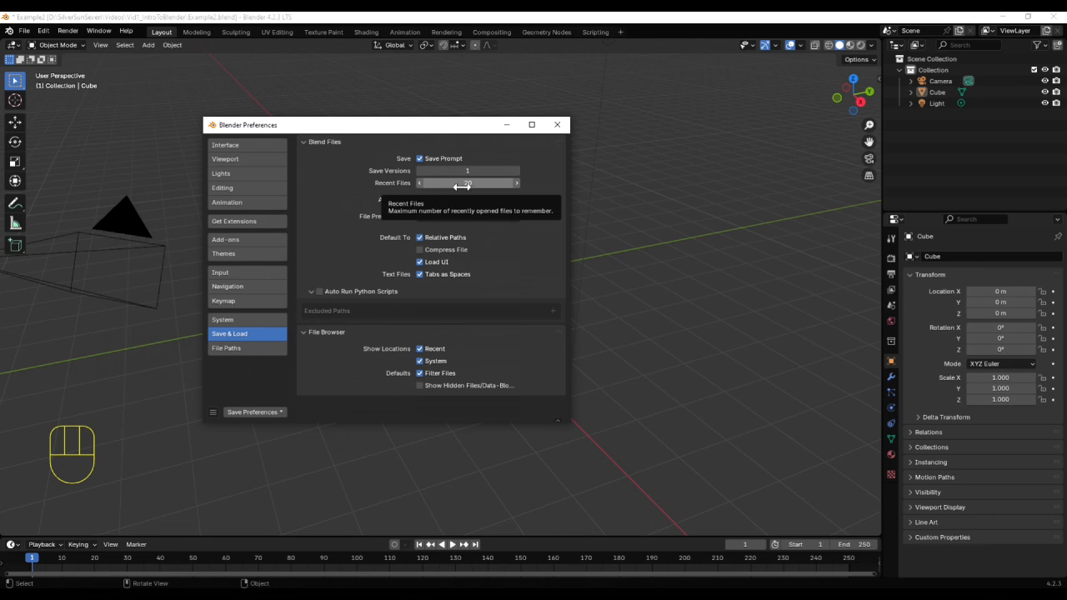
left_click(24, 31)
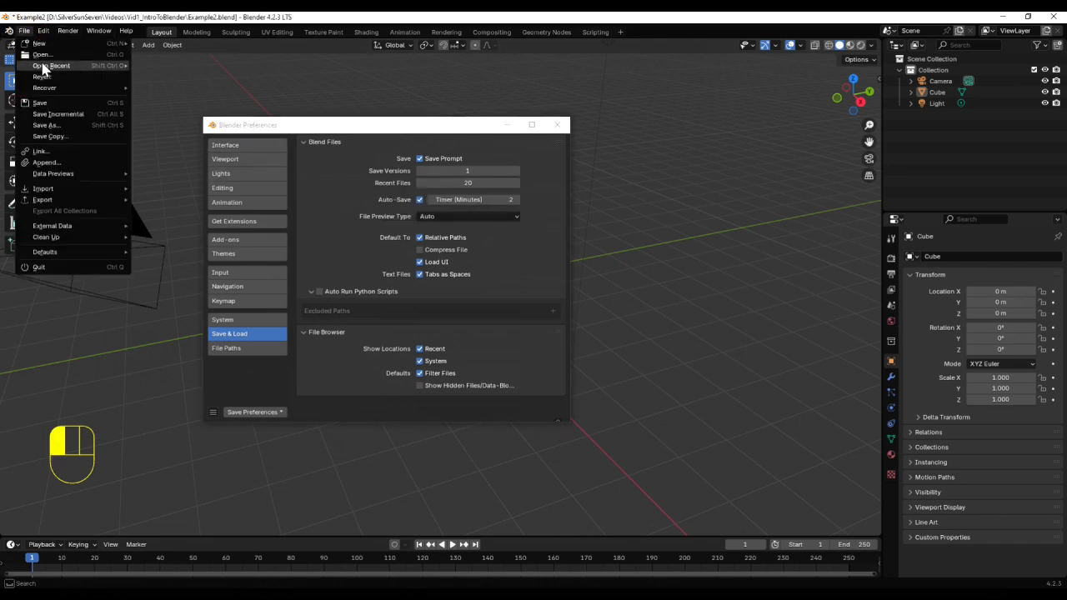
left_click(43, 67)
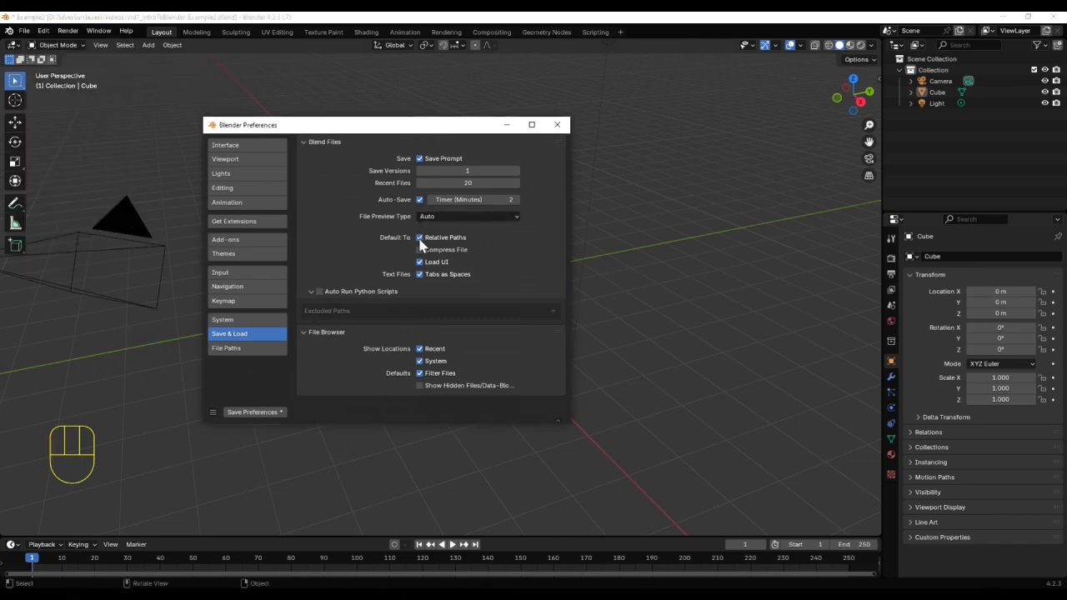
- Toggle Auto-Save off and on, and try higher and lower timer values before returning it to 2 minutes
left_click(419, 201)
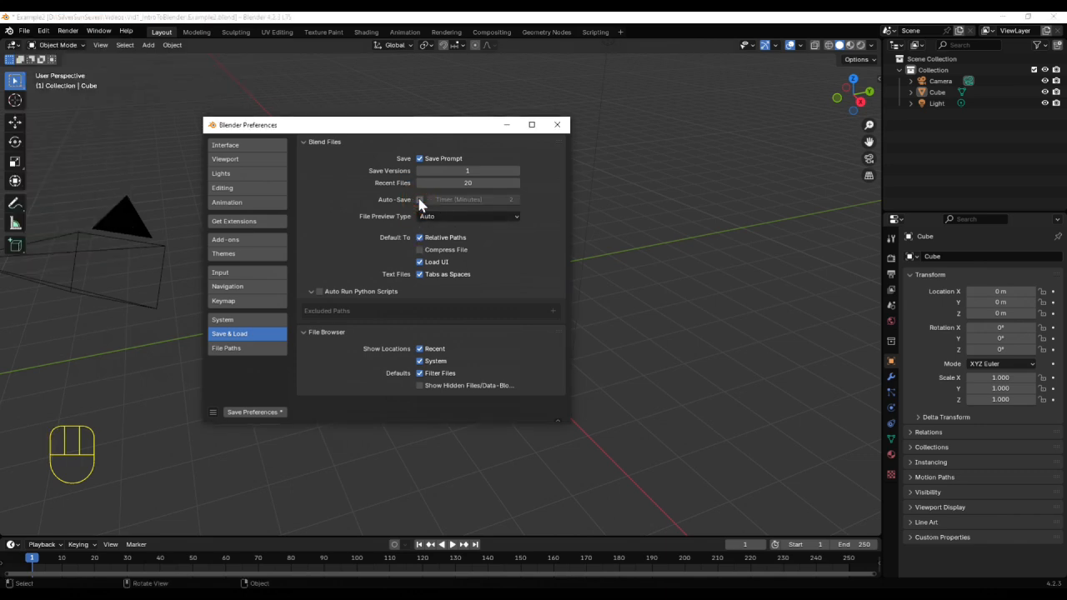
left_click(419, 201)
double_click(516, 200)
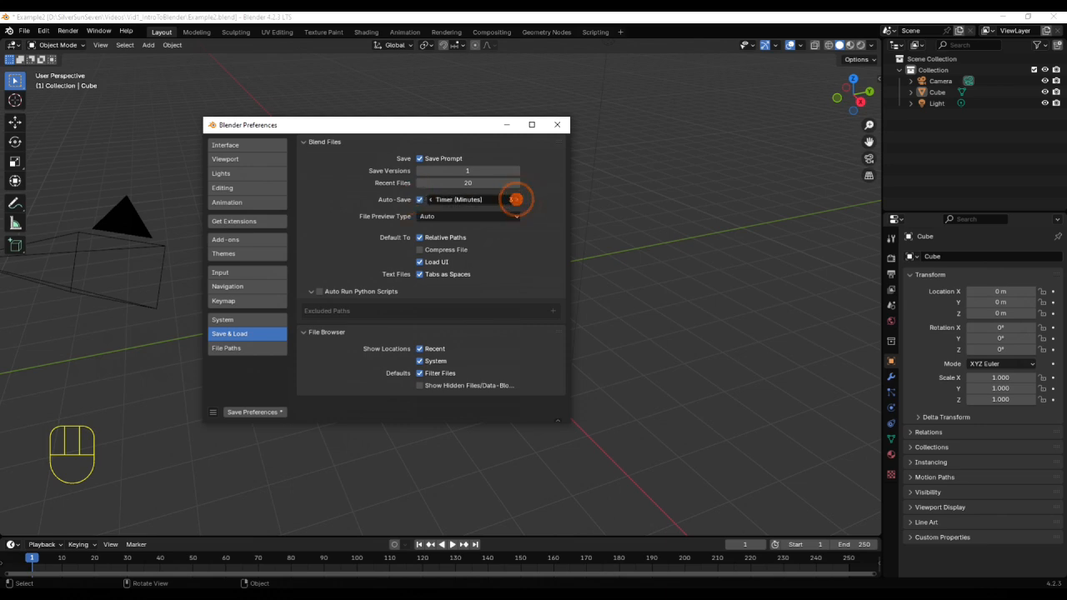
left_click(431, 200)
left_click(431, 200)
left_click(431, 200)
left_click(516, 201)
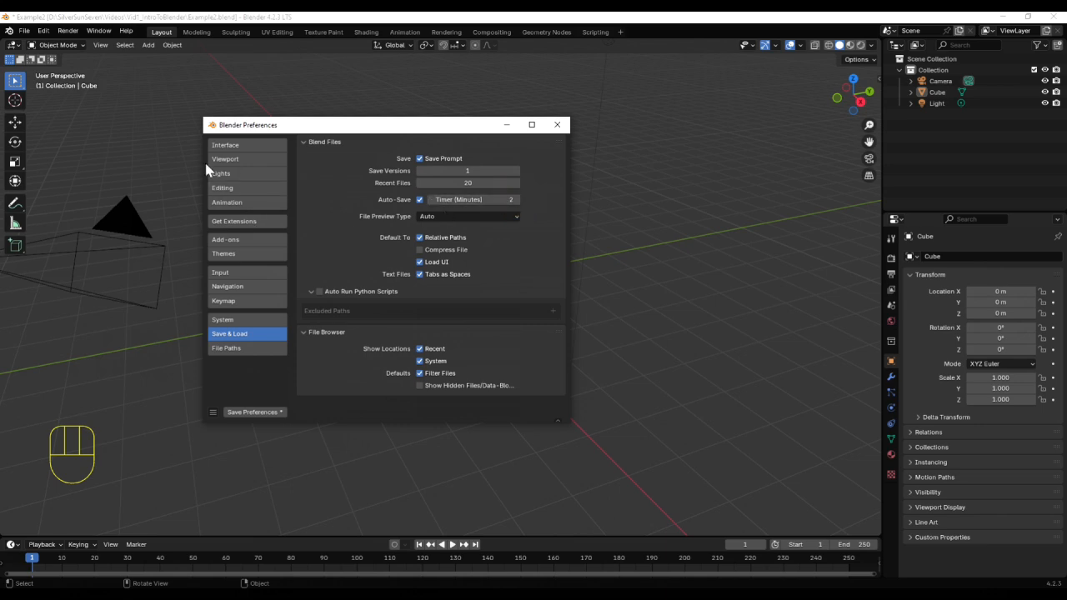
- Examine the Recover options for the last session and auto-saved files
left_click(23, 34)
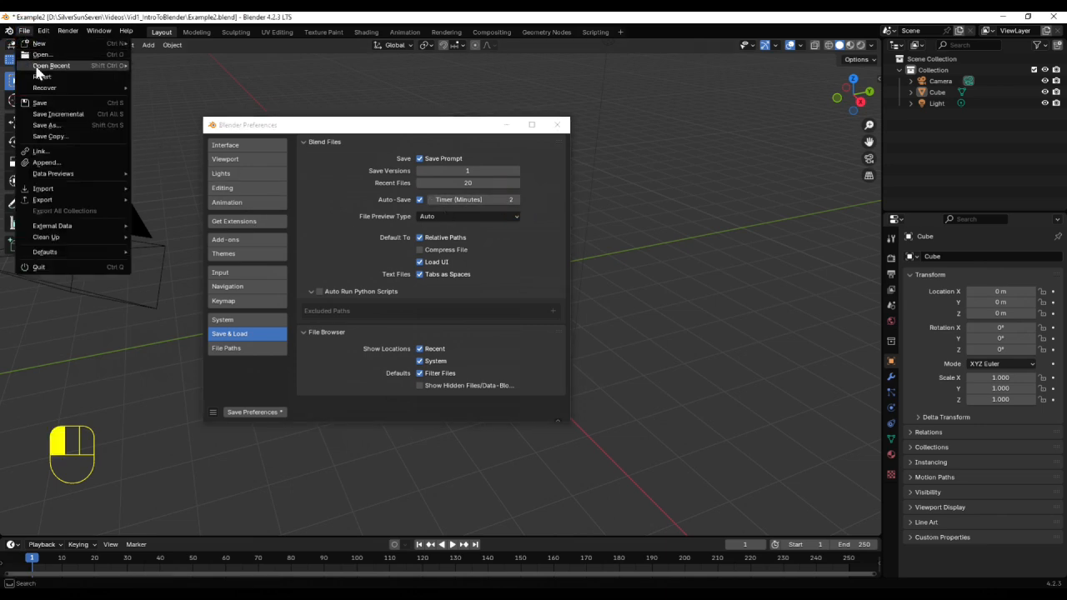
mouse_move(59, 87)
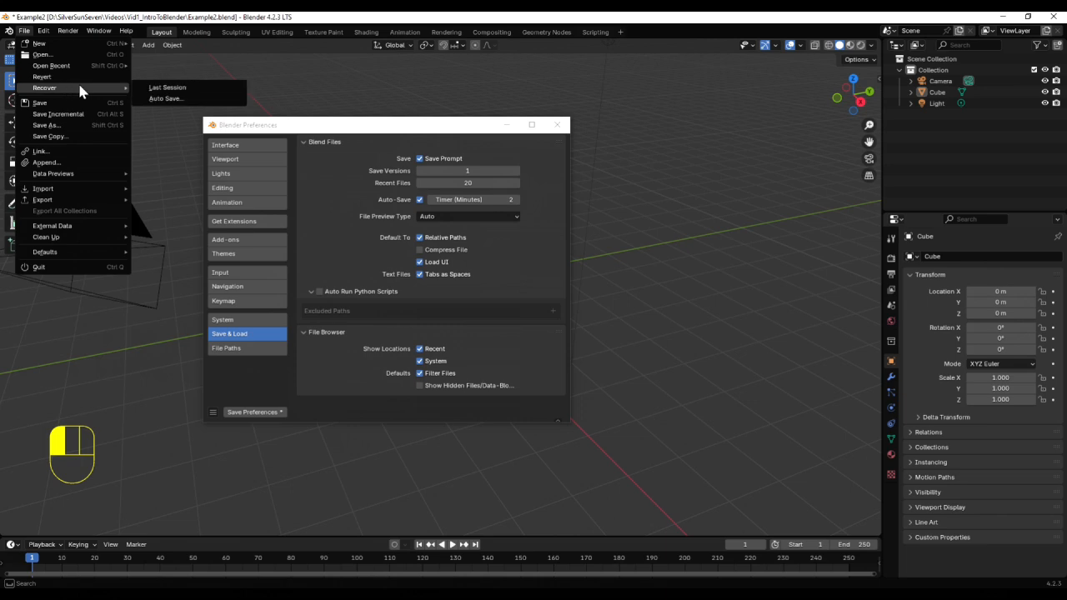
left_click(166, 132)
- Review the File Paths preferences and close the Preferences window
left_click(242, 350)
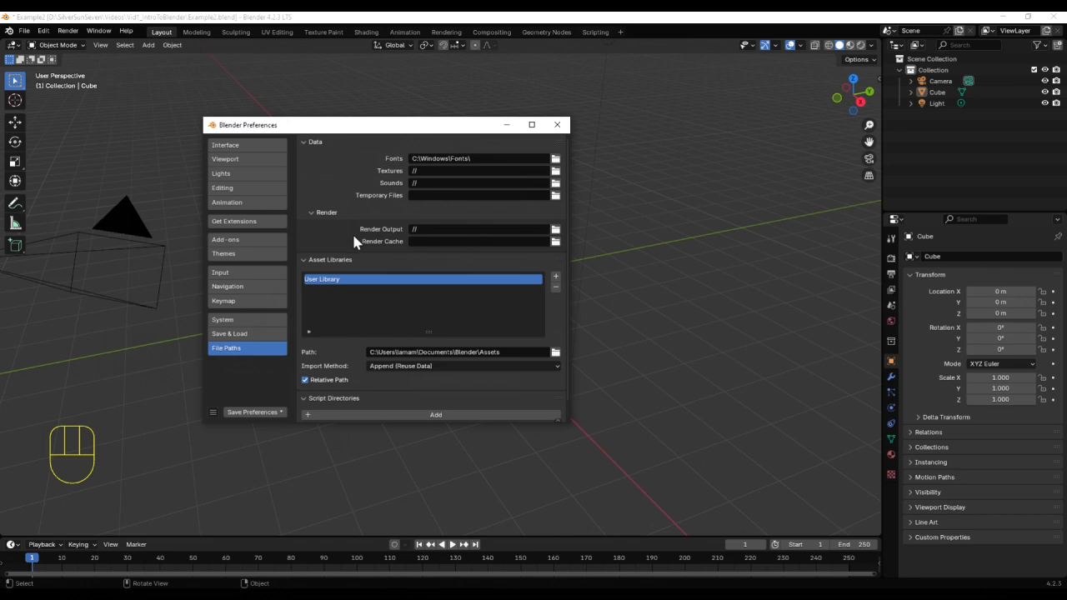
left_click(421, 182)
left_click(213, 412)
left_click(212, 412)
left_click(558, 126)
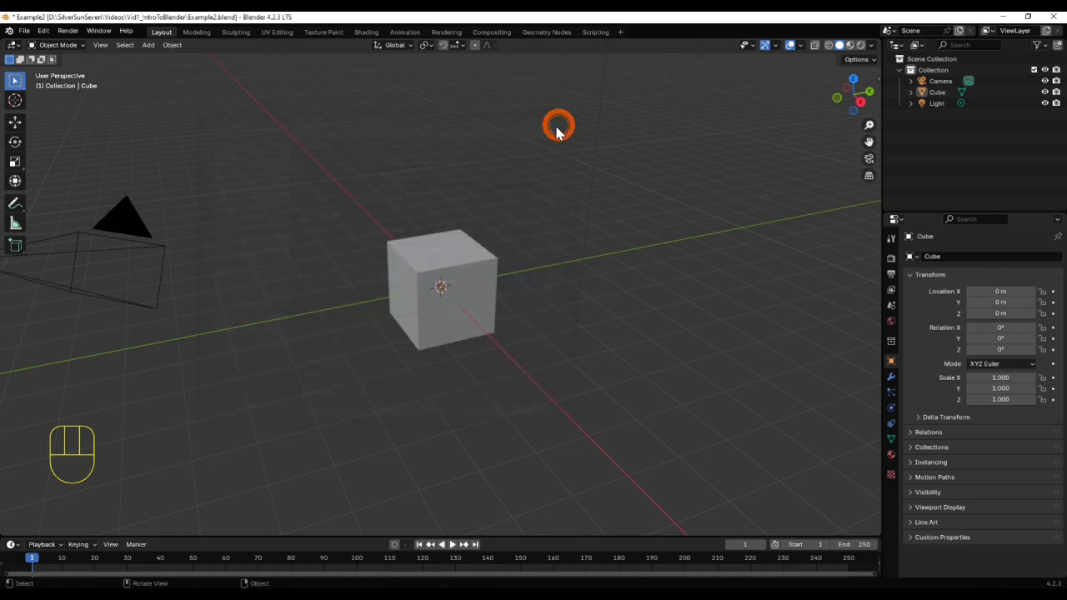
- Review the Render commands, turning Lock Interface on and back off
left_click(66, 31)
left_click_drag(67, 33, 70, 58)
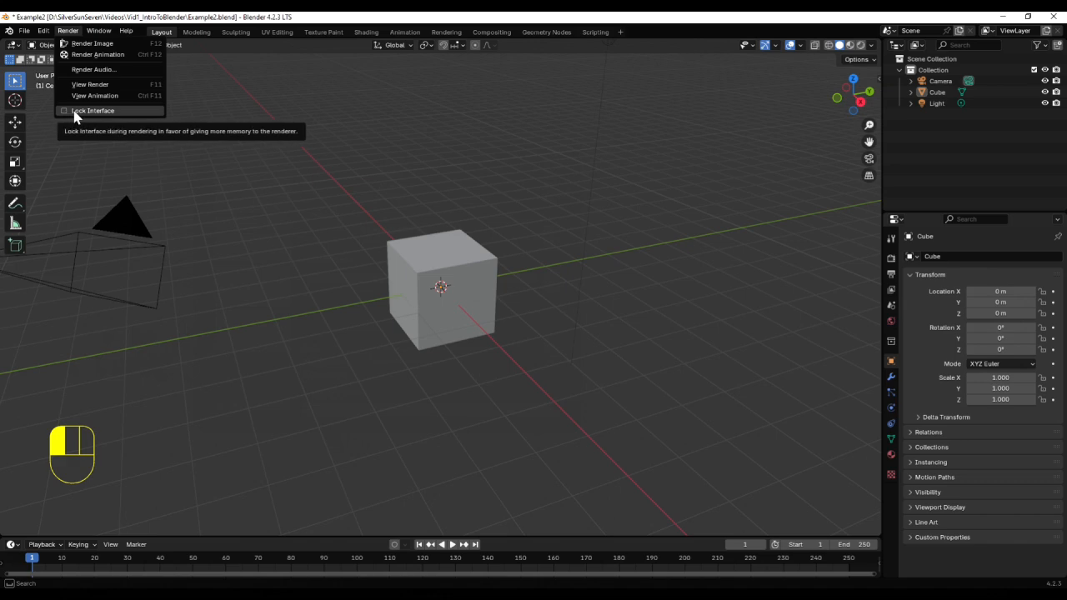
left_click(64, 111)
left_click(67, 32)
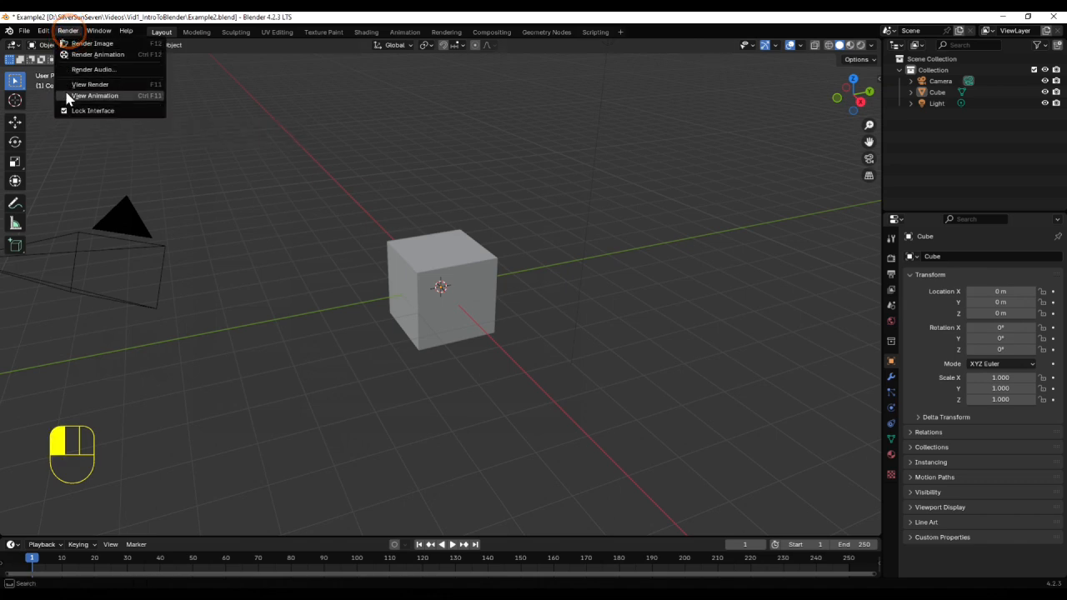
left_click(65, 111)
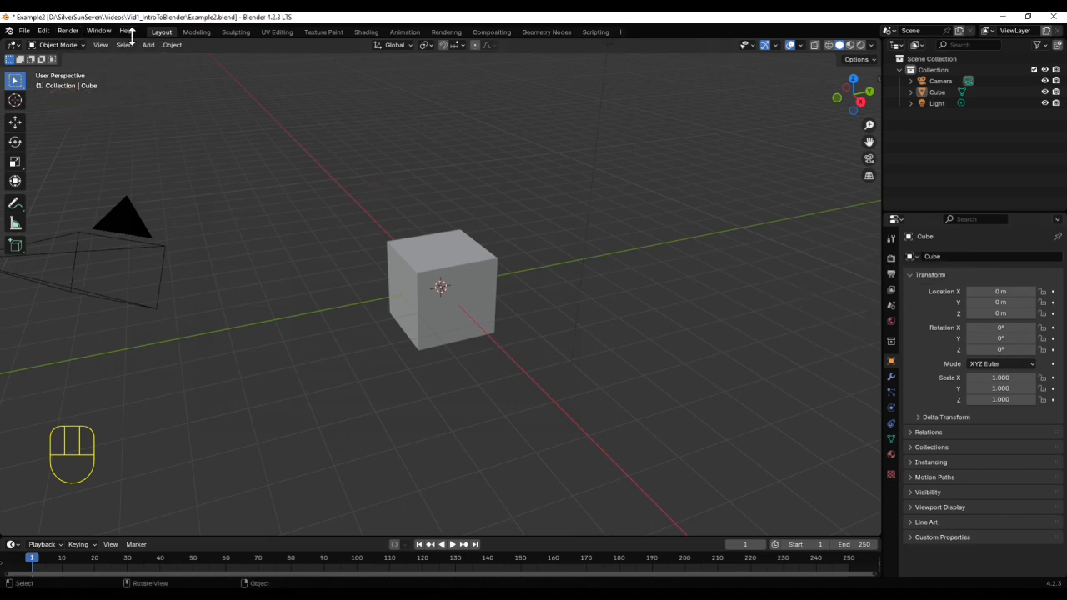
- Examine the Window commands, including Save Screenshot, and the Help resources, including Save System Info
left_click(99, 31)
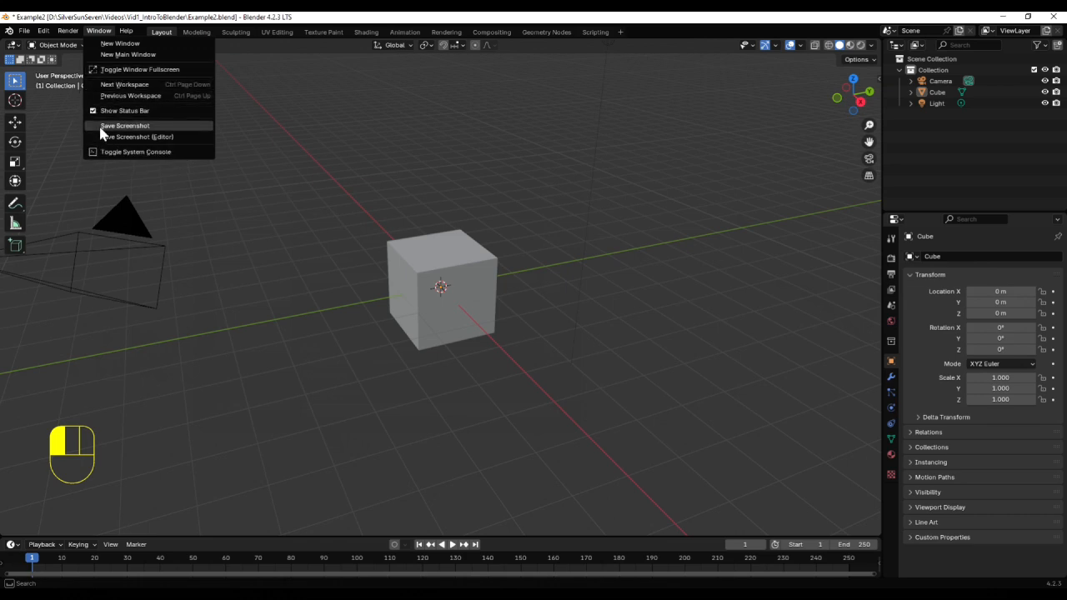
left_click(126, 34)
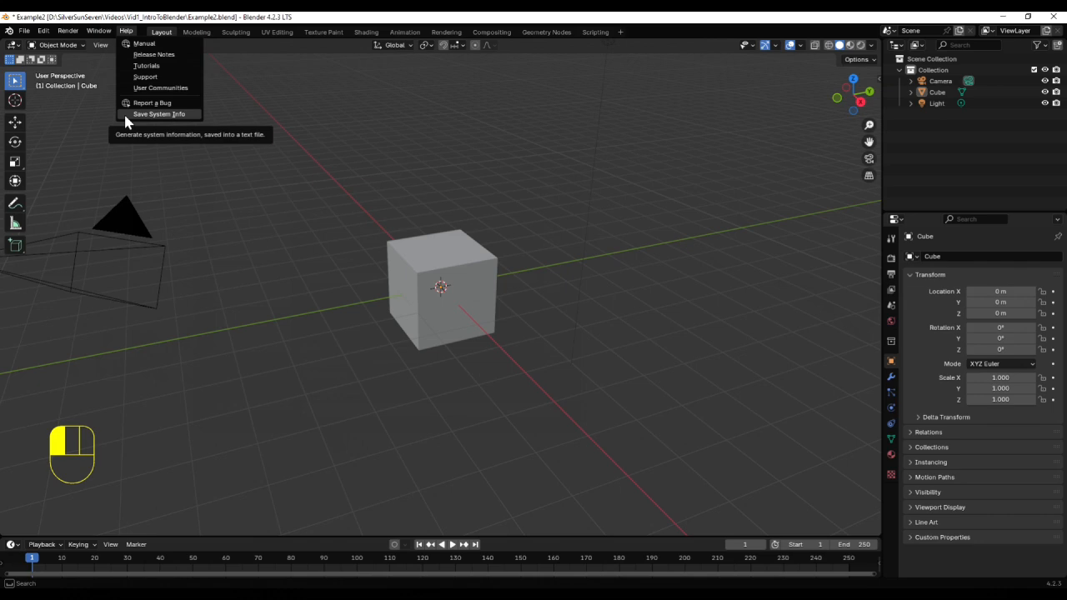
left_click_drag(125, 122, 227, 166)
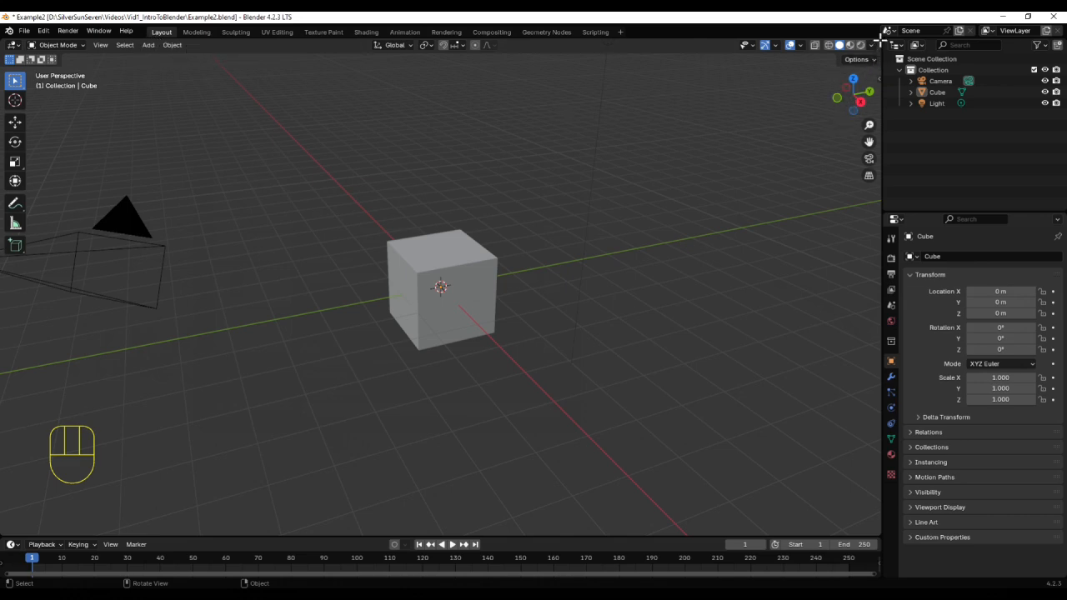
- Split the 3D Viewport vertically, set the new area to the Geometry Node Editor and hide its sidebar
left_click_drag(880, 40, 506, 73)
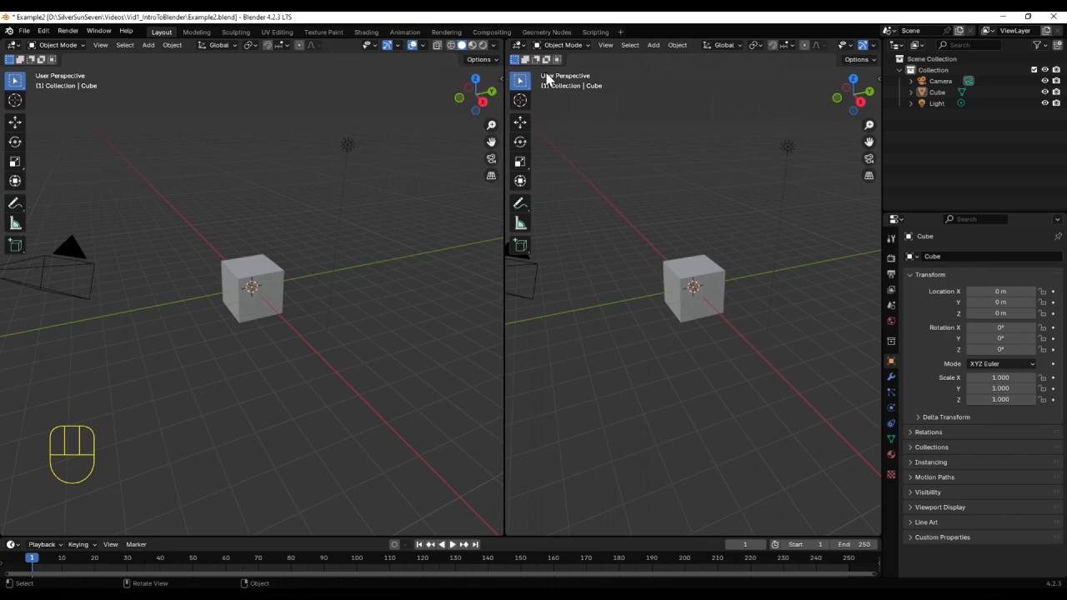
left_click(519, 46)
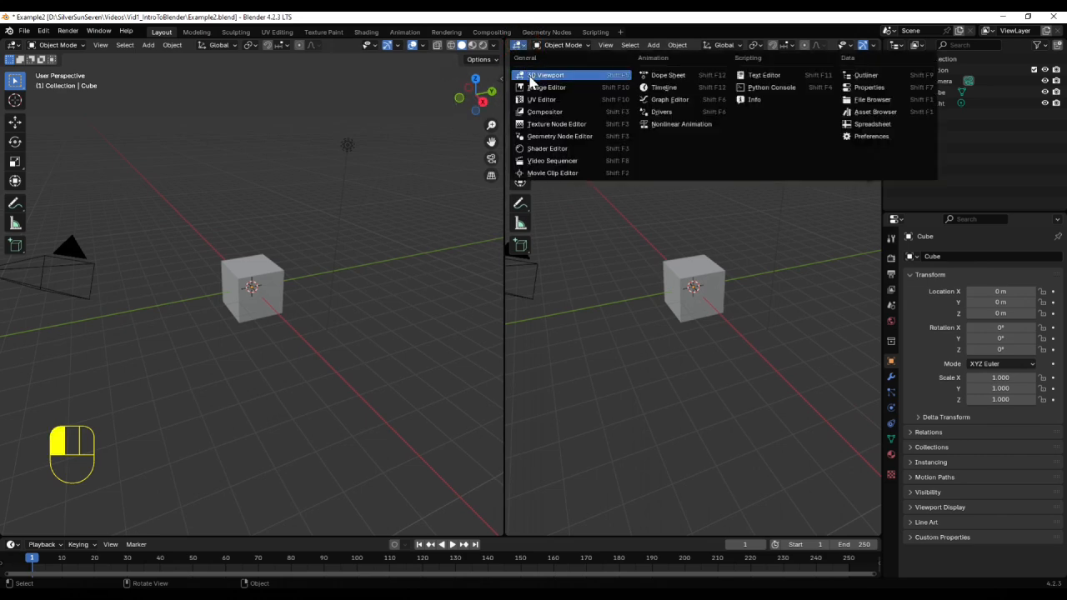
left_click(523, 138)
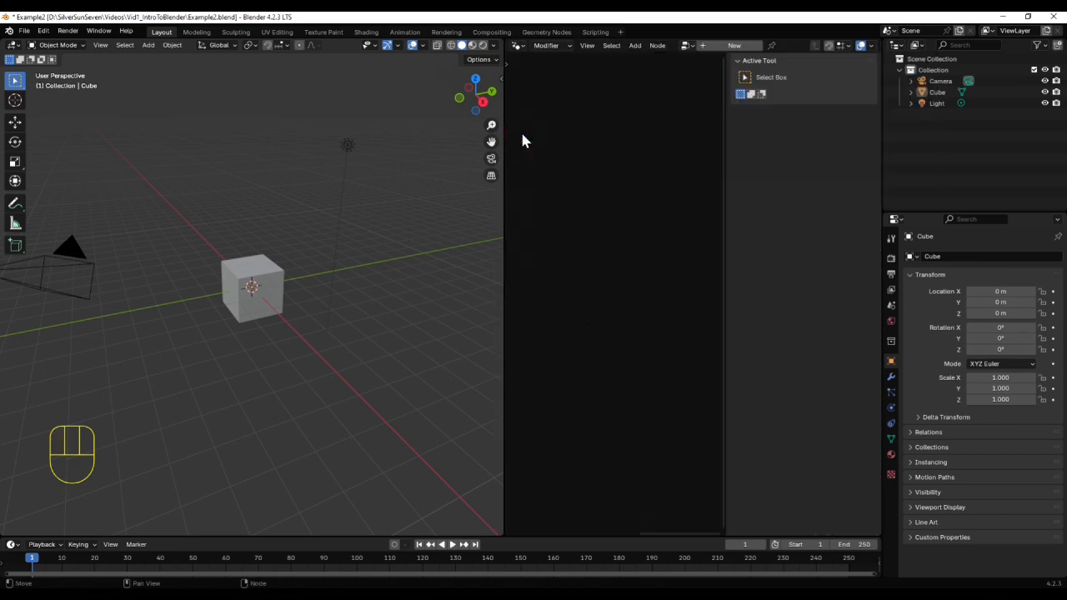
key("n")
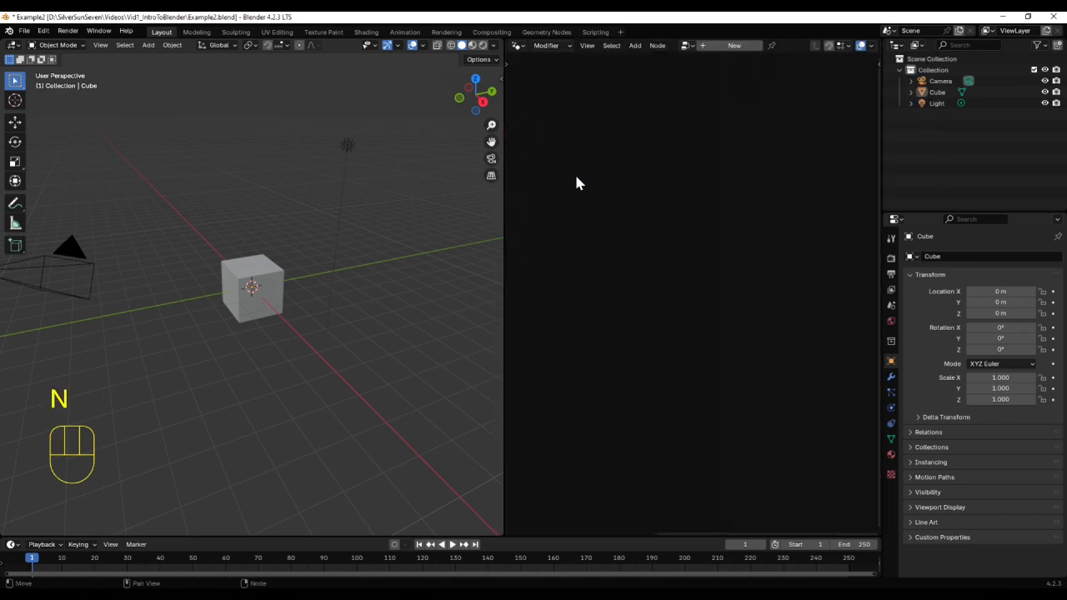
- Create a new geometry node tree on the cube and show the cube's modifiers in the Properties editor
left_click(747, 47)
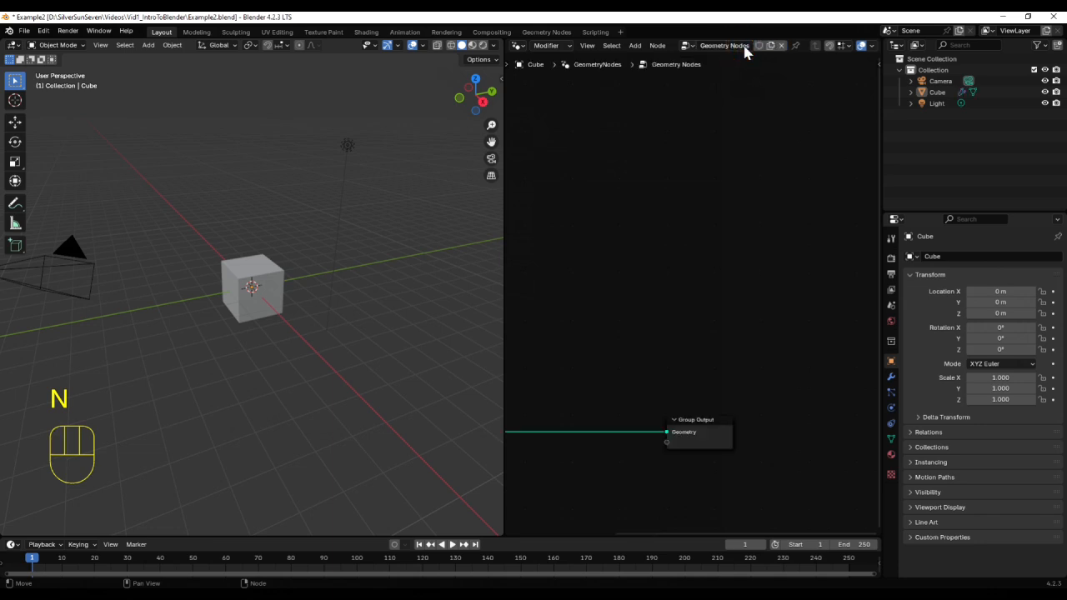
middle_click_drag(621, 251, 738, 145)
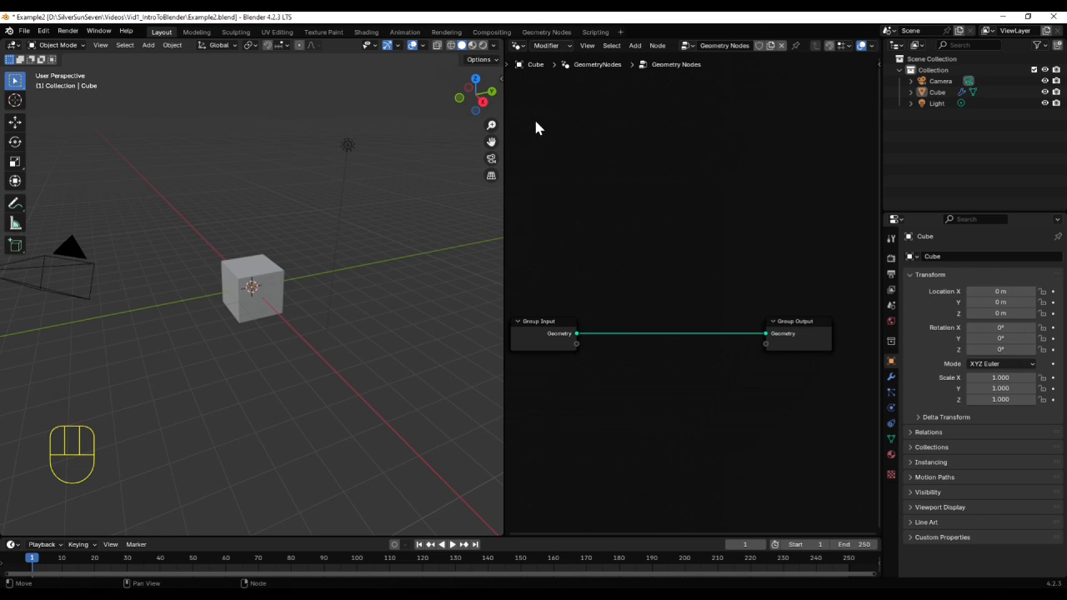
left_click(891, 376)
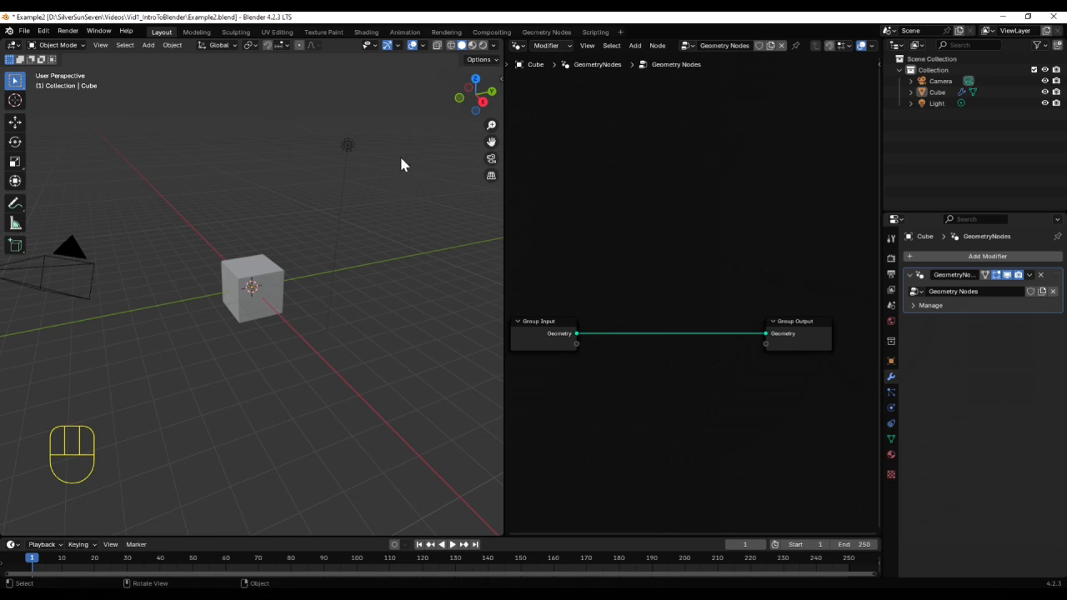
- Join the two main areas so the 3D Viewport replaces the Geometry Node Editor
right_click(504, 249)
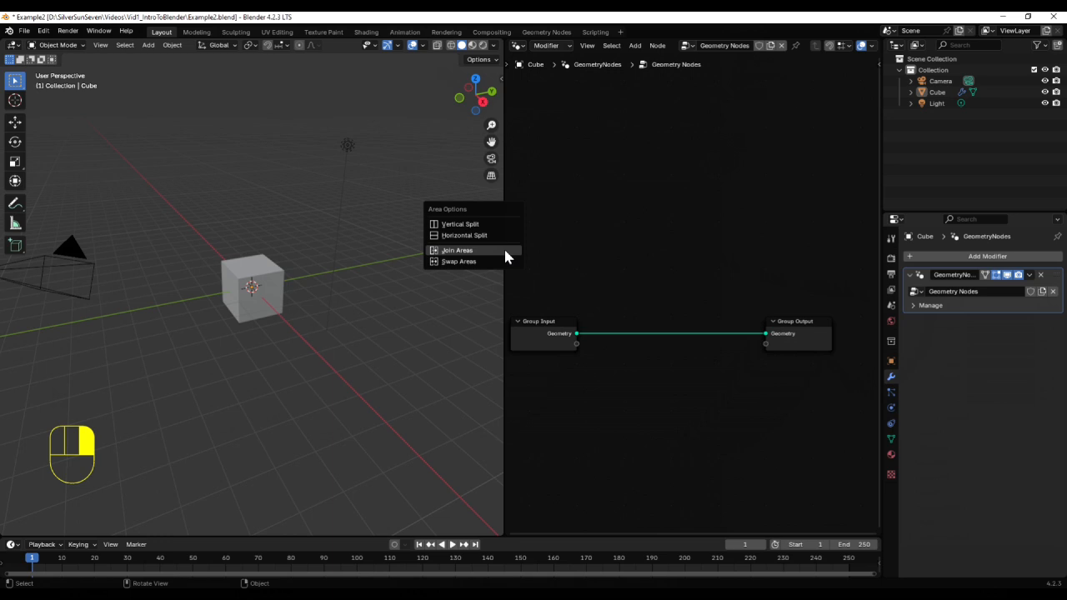
left_click(505, 251)
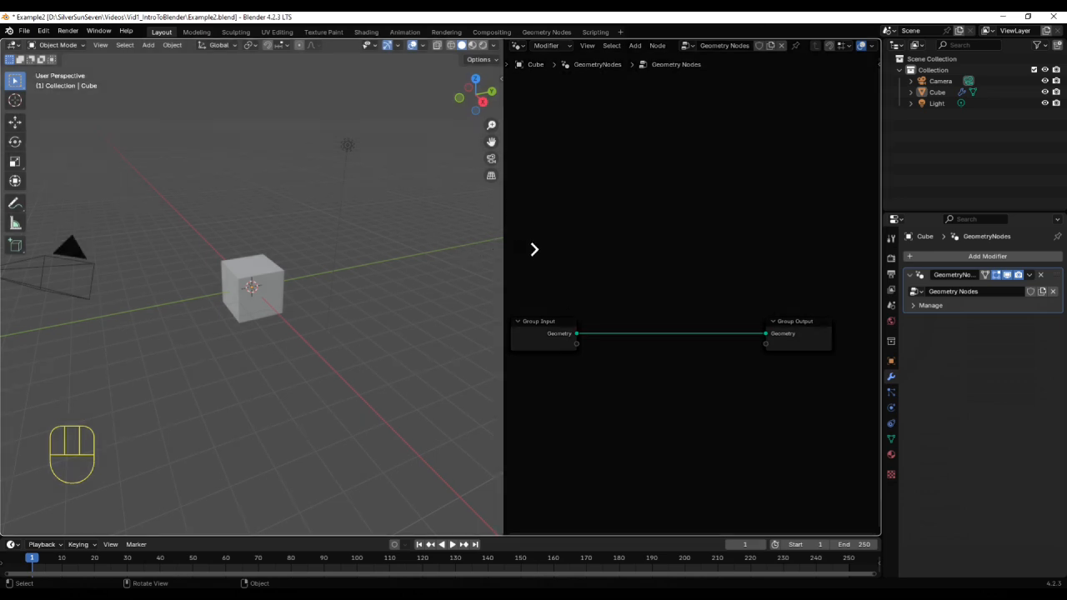
left_click(534, 250)
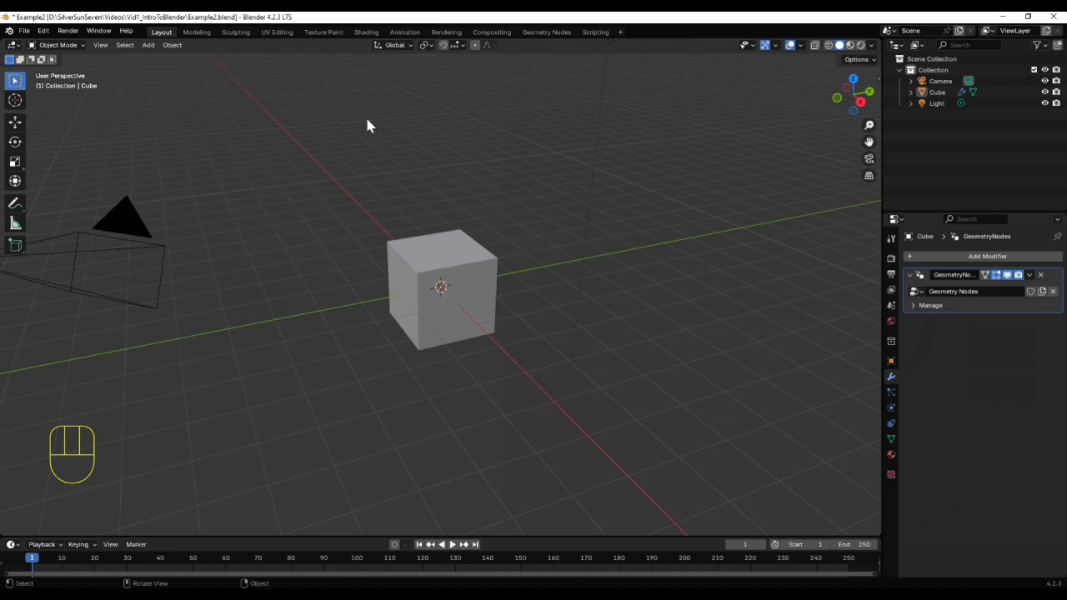
- Examine the layouts of the Modeling, Sculpting and UV Editing workspaces in turn
left_click(198, 33)
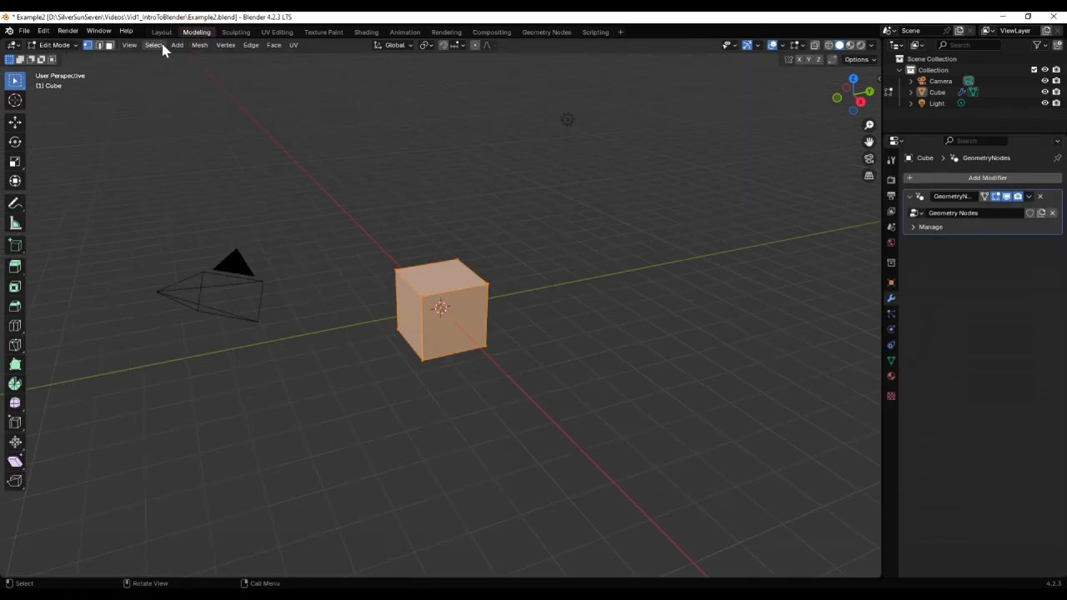
left_click(236, 33)
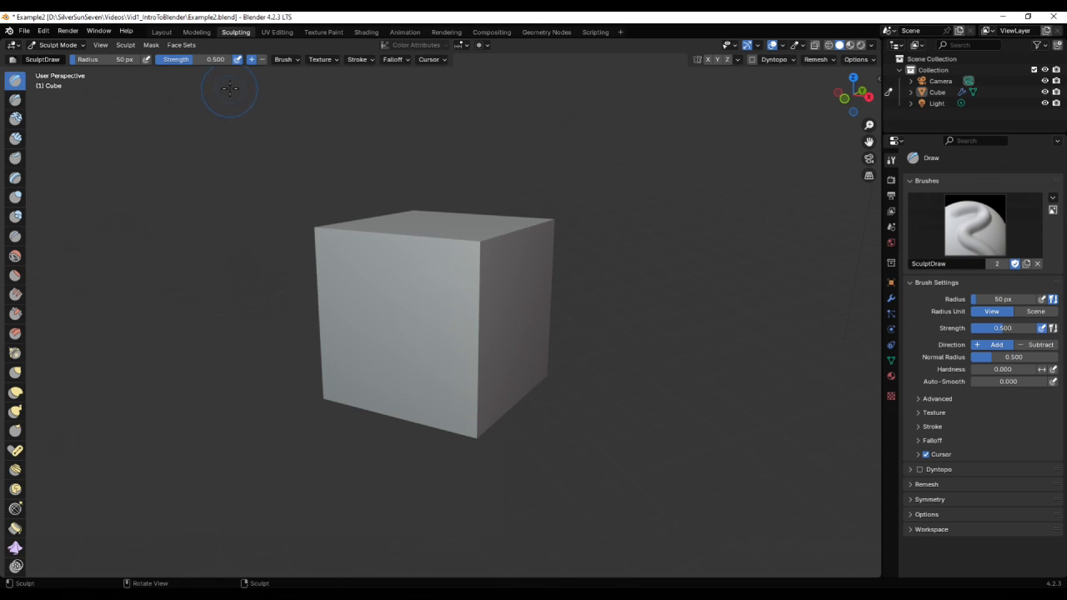
left_click(282, 32)
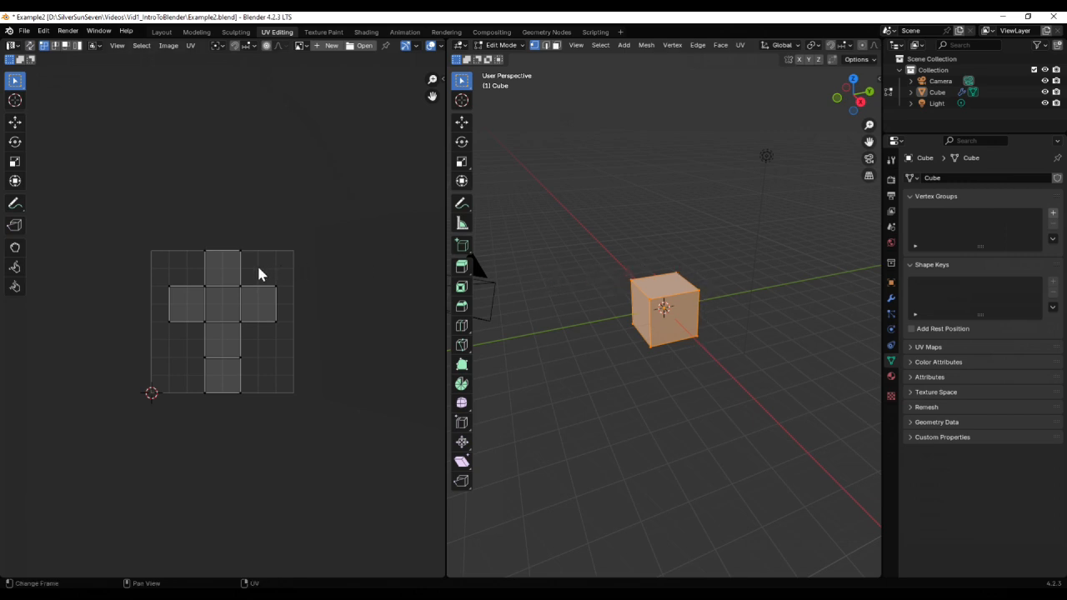
left_click(302, 46)
- Box-select the lowest face of the cube's UV layout and move it slightly up and to the left
left_click_drag(252, 361, 186, 406)
key("g")
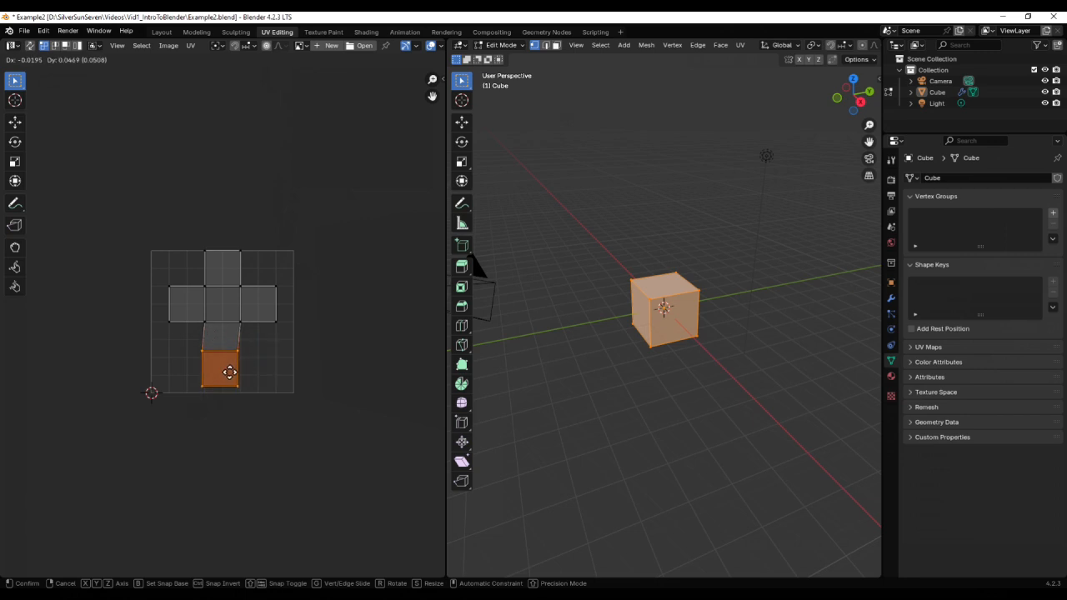
left_click(230, 371)
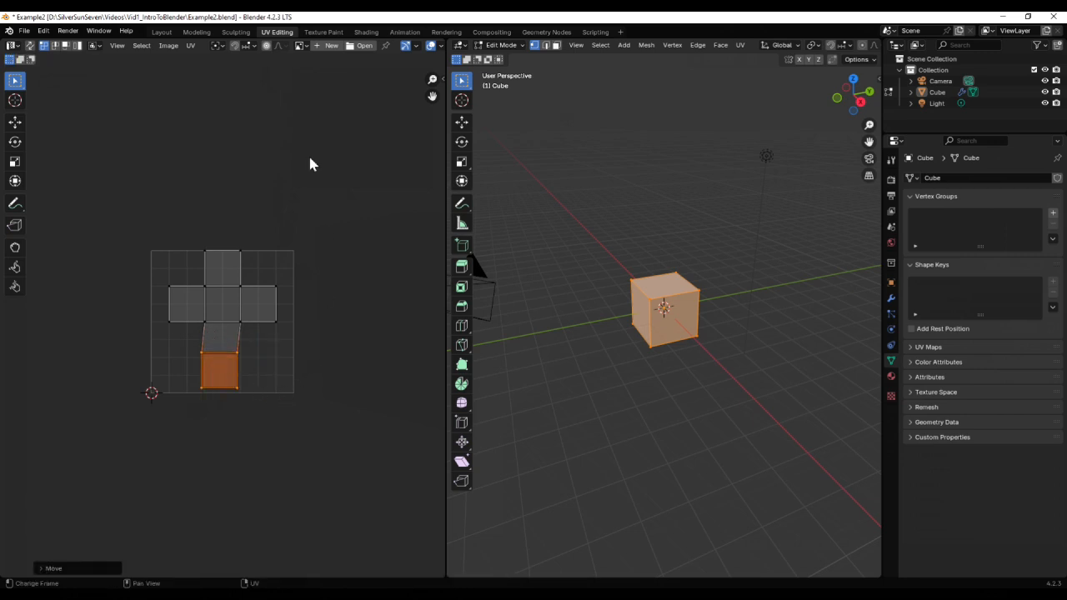
- Review the cube's material nodes in the Shading workspace and return to the Layout workspace
left_click(368, 31)
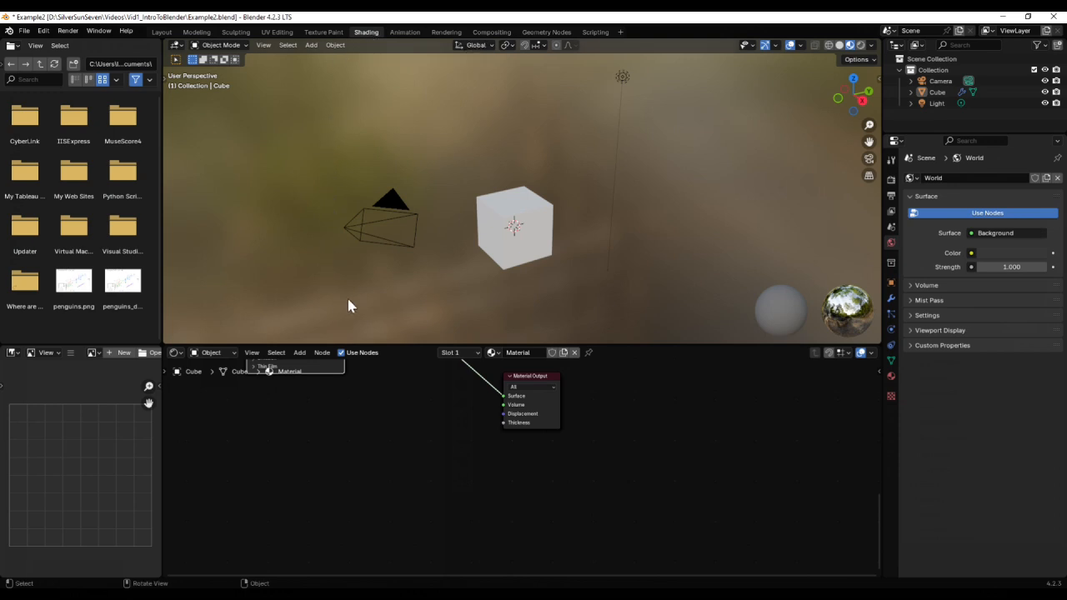
scroll(401, 471, "down", 1)
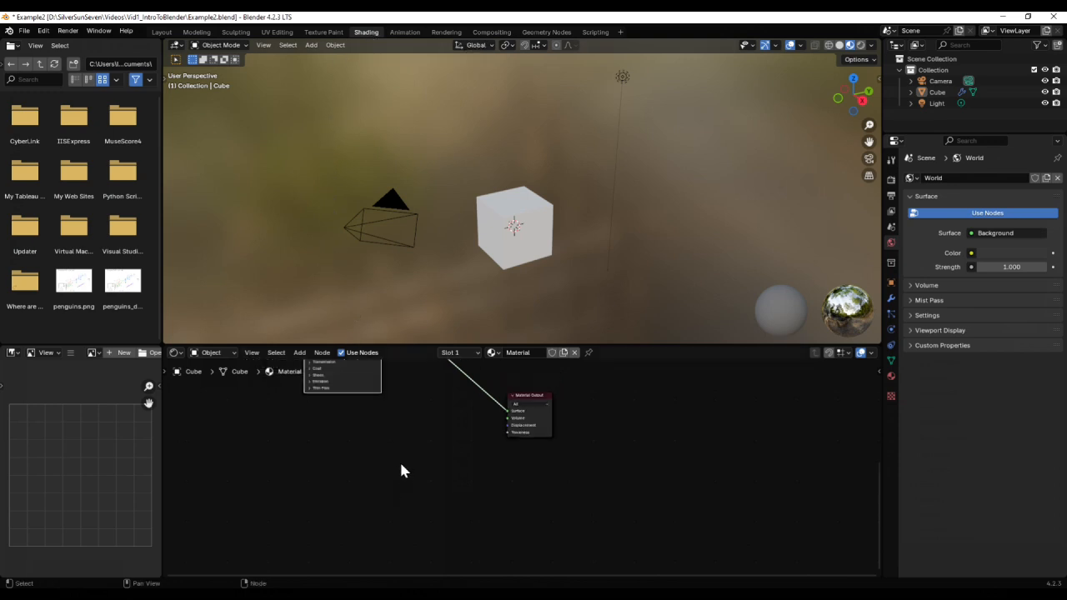
middle_click_drag(399, 462, 391, 506)
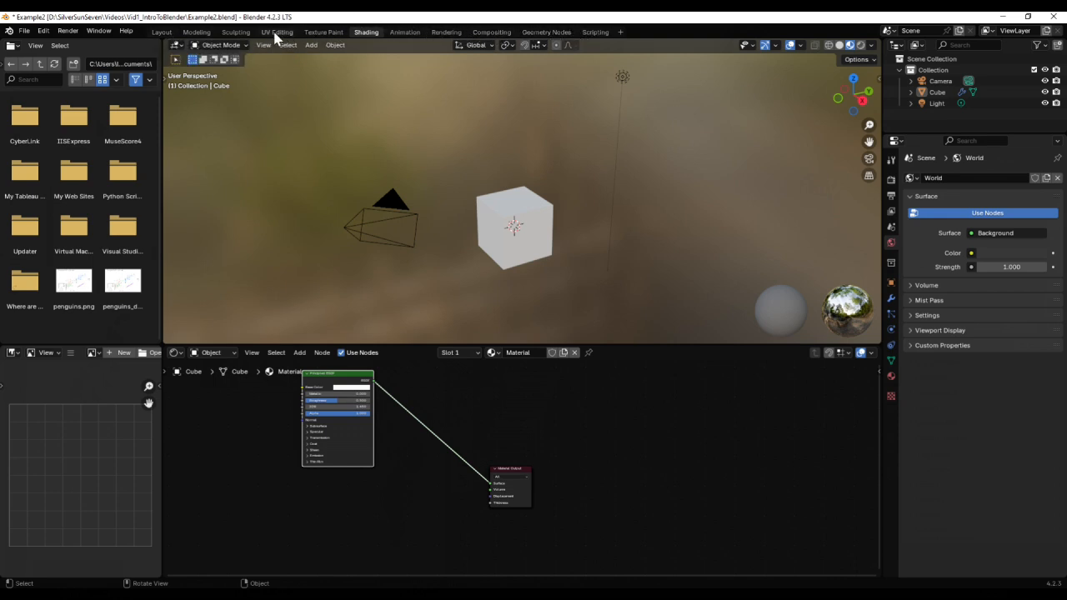
left_click(162, 32)
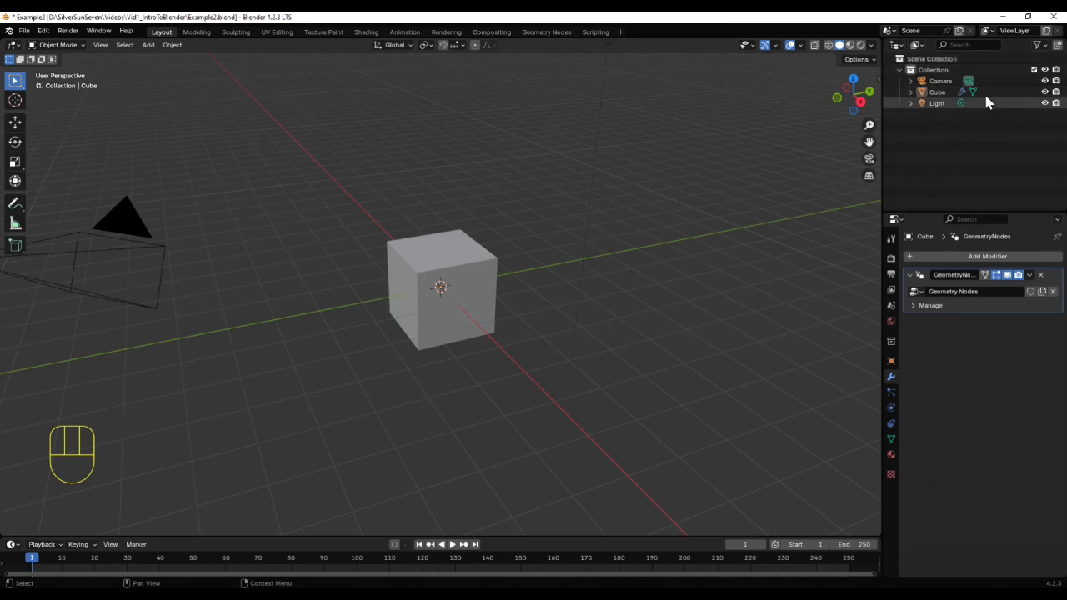
- Select the Camera, Cube and Light in turn in the Outliner, ending with the Cube selected
left_click(942, 82)
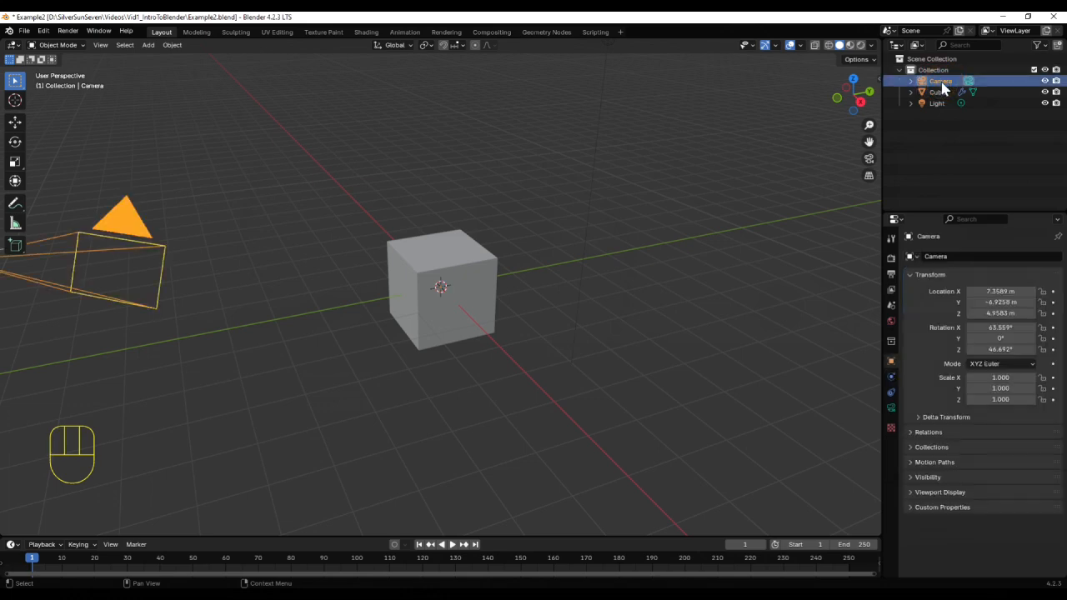
left_click(940, 93)
left_click(936, 104)
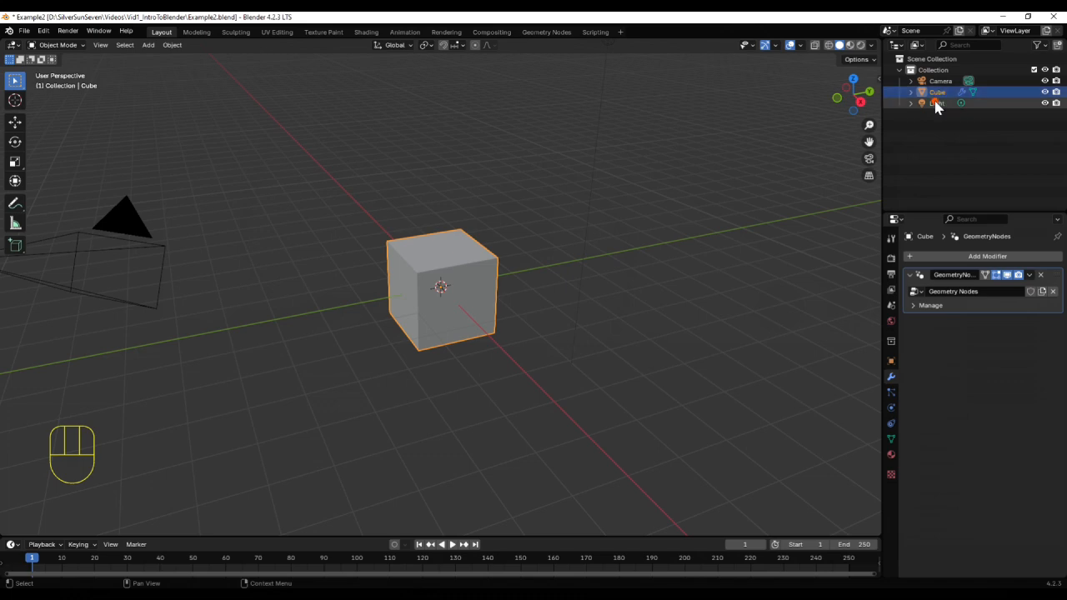
scroll(659, 160, "down", 2)
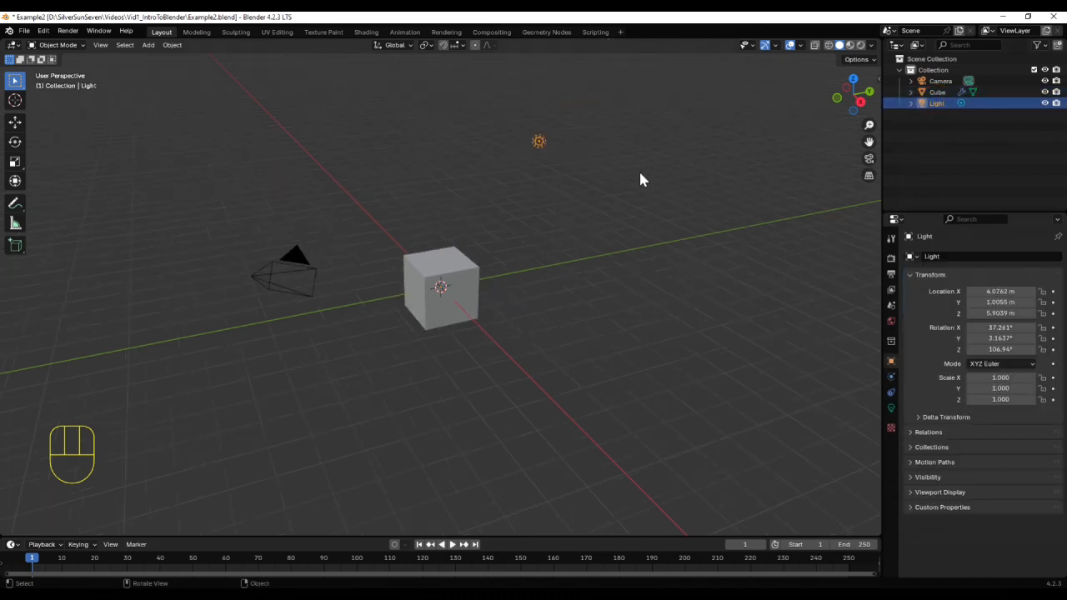
left_click(934, 93)
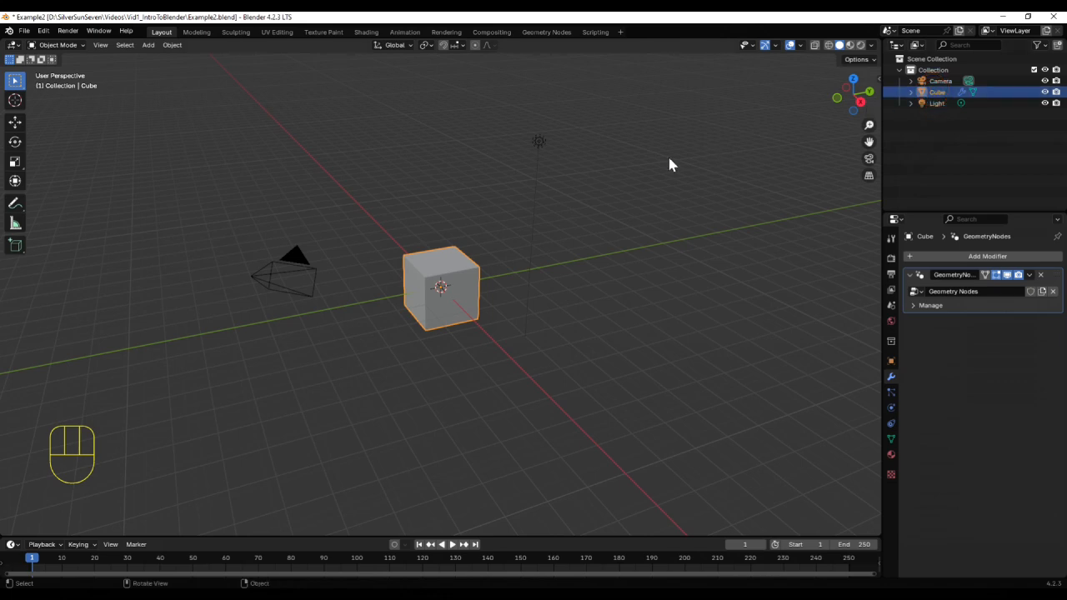
- Request deletion of all objects and cancel it, and repeat the cancelled deletion with only the cube selected
key("a")
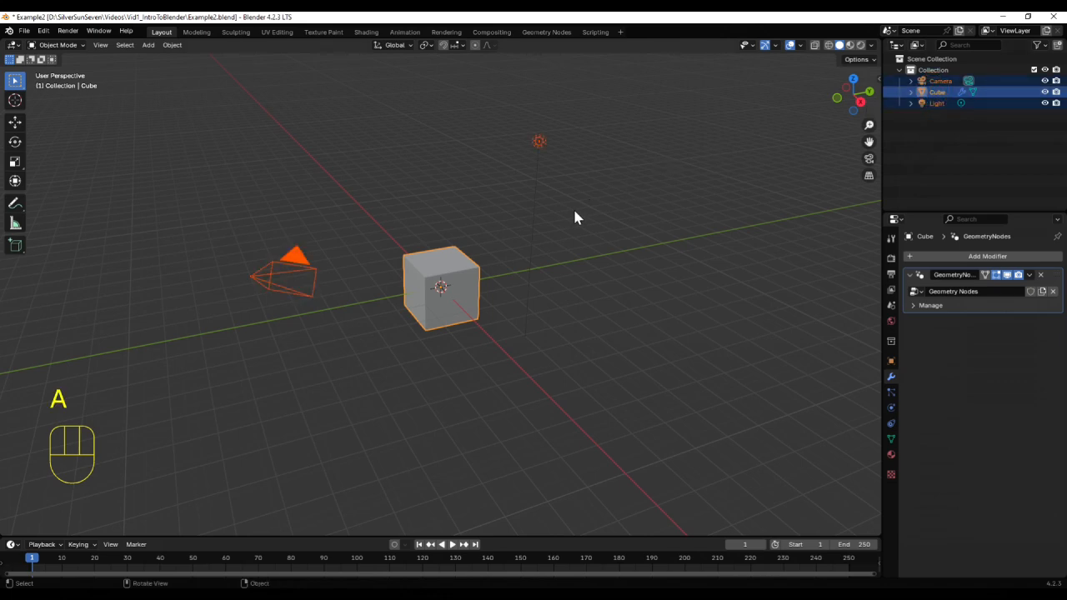
key("x")
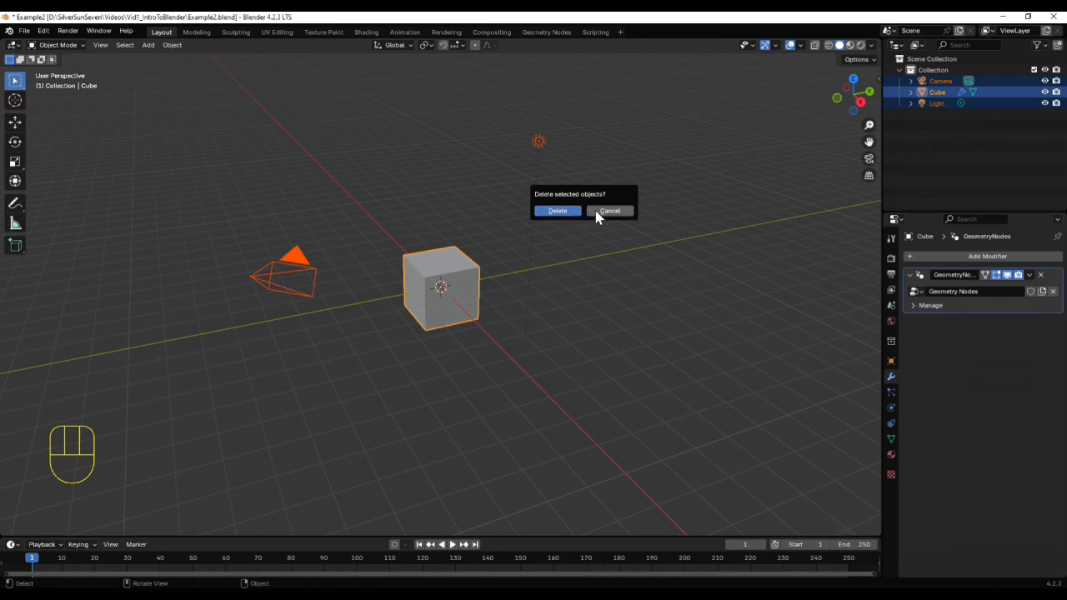
left_click(608, 213)
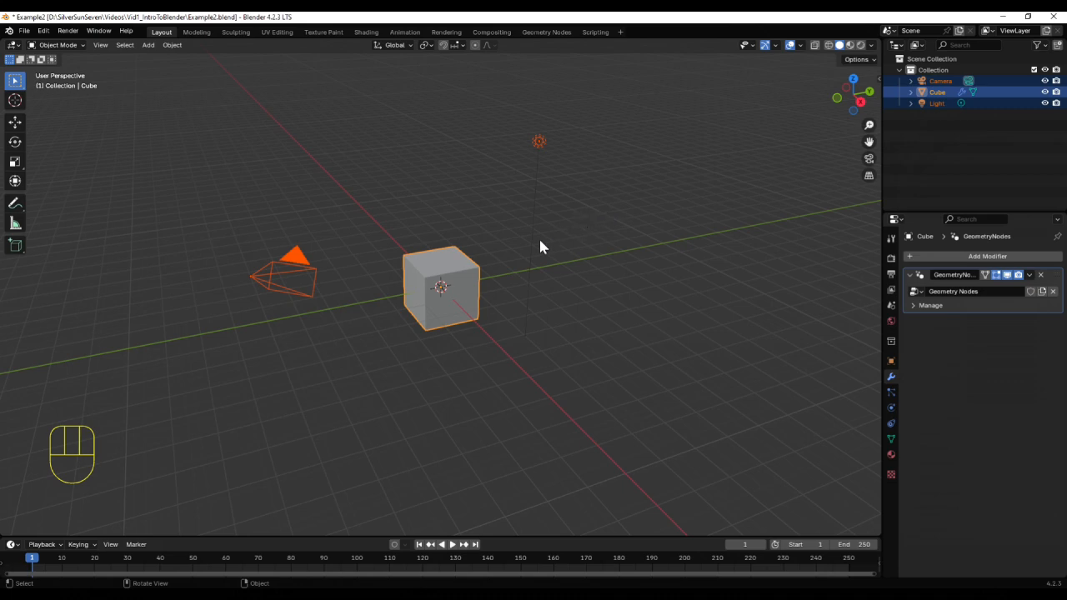
left_click(451, 284)
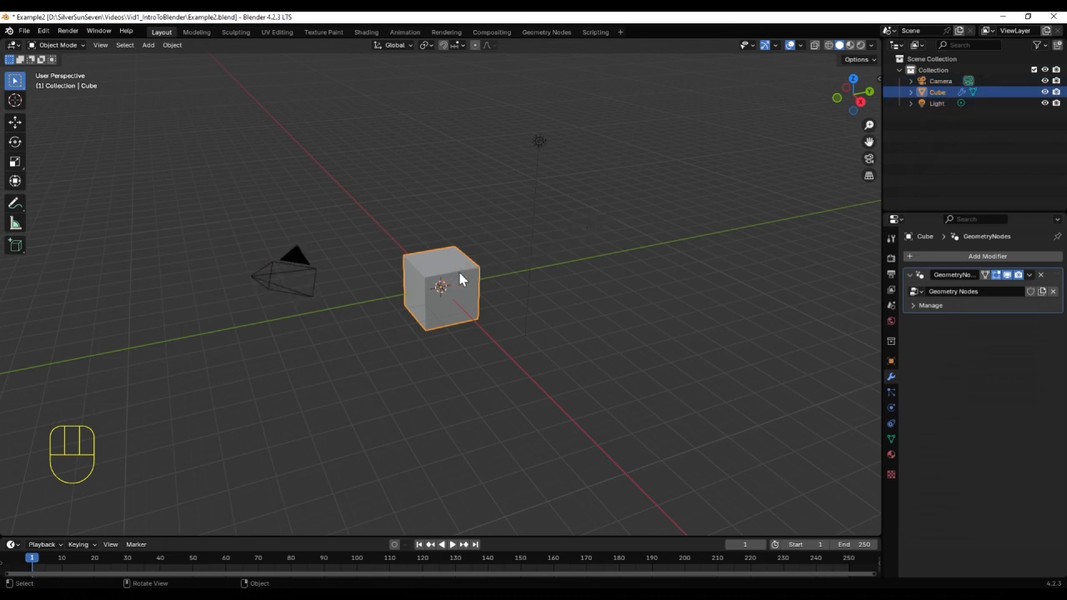
key("x")
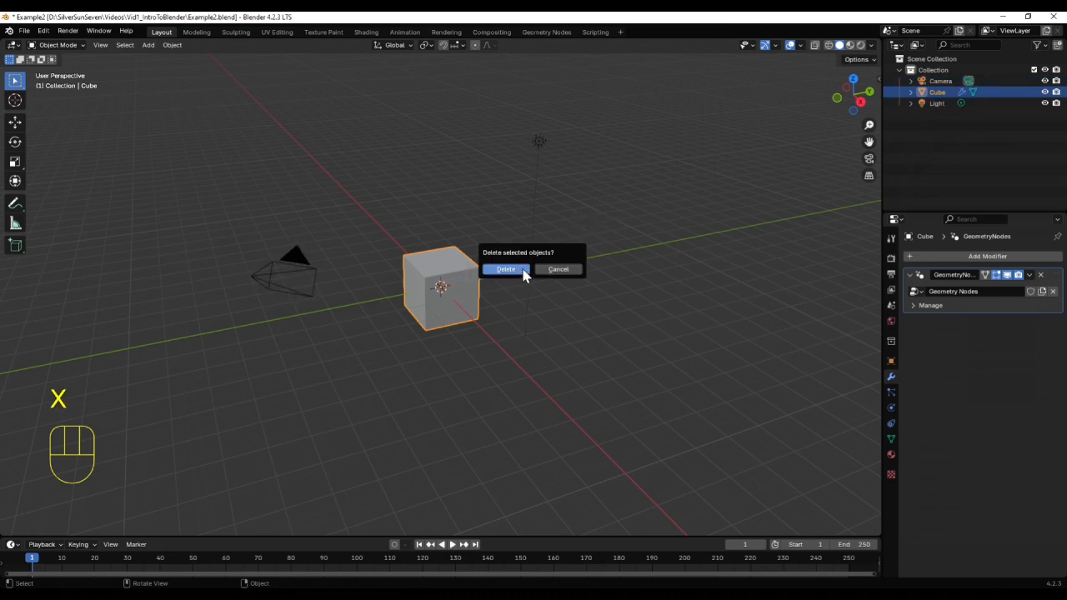
left_click(544, 271)
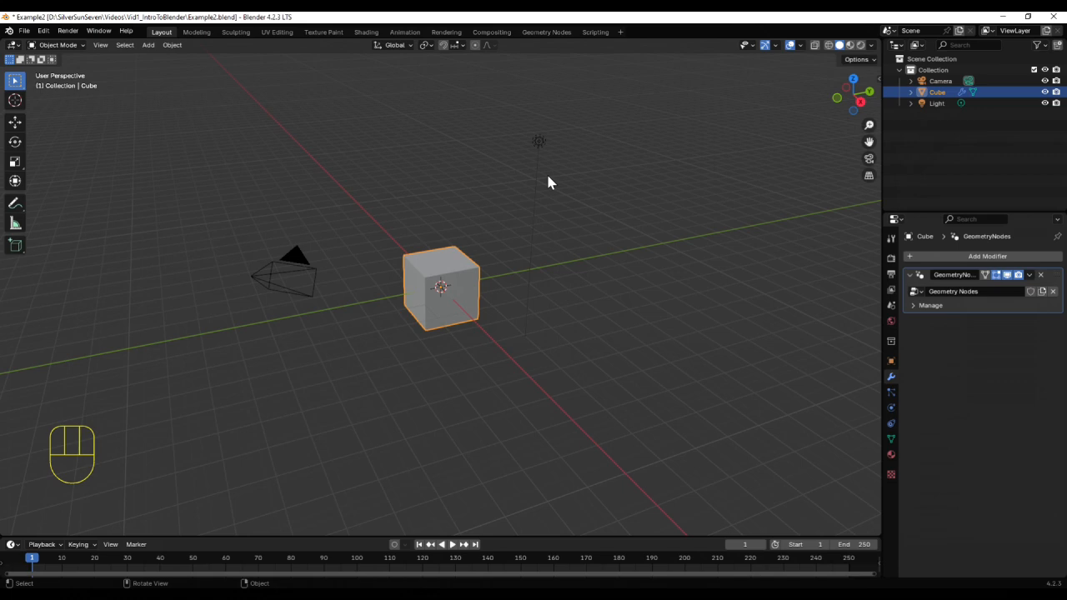
- Select the camera and the cube in turn, and review the Tool, Render and Output properties, including the render engine choices
left_click(301, 256)
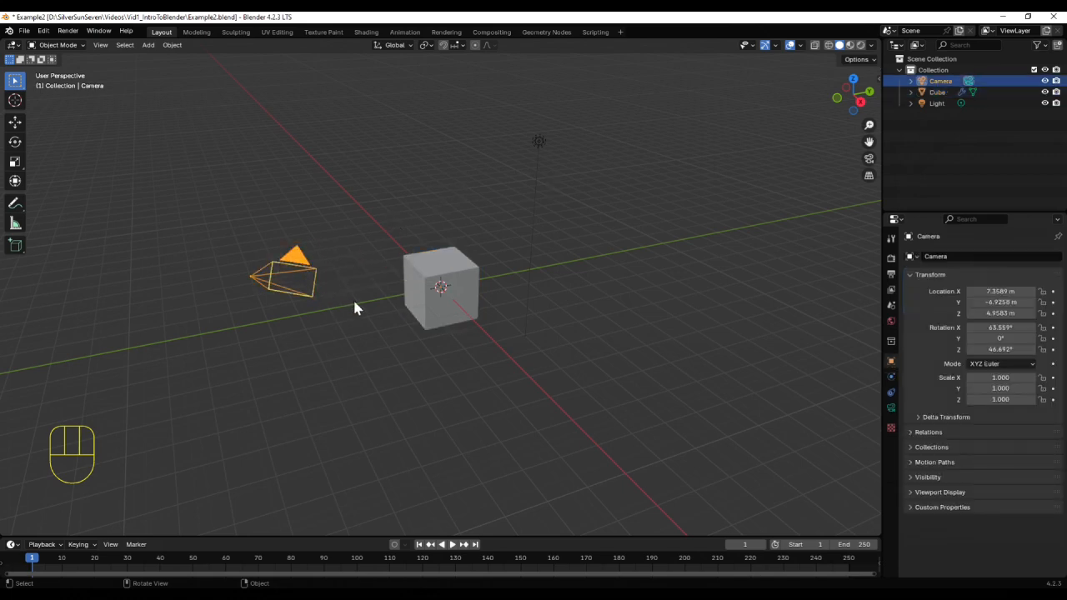
left_click(420, 308)
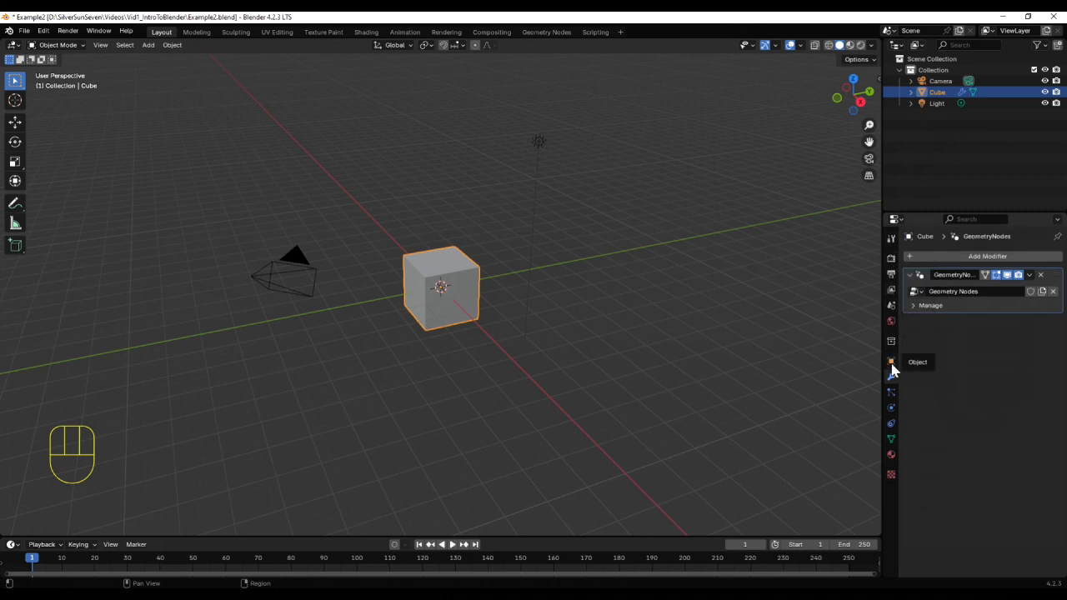
left_click(892, 241)
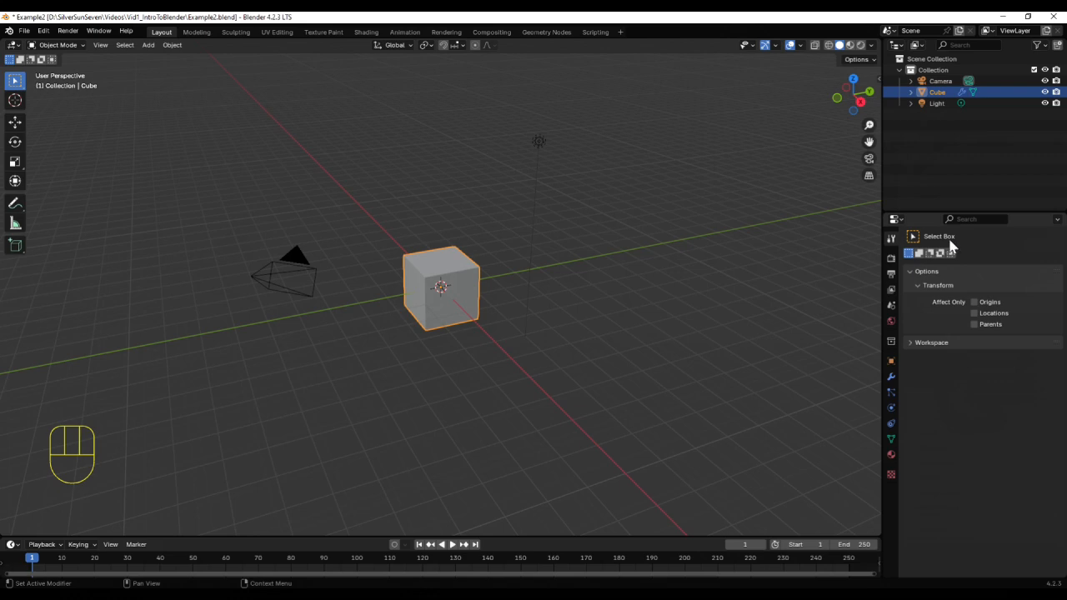
left_click(892, 258)
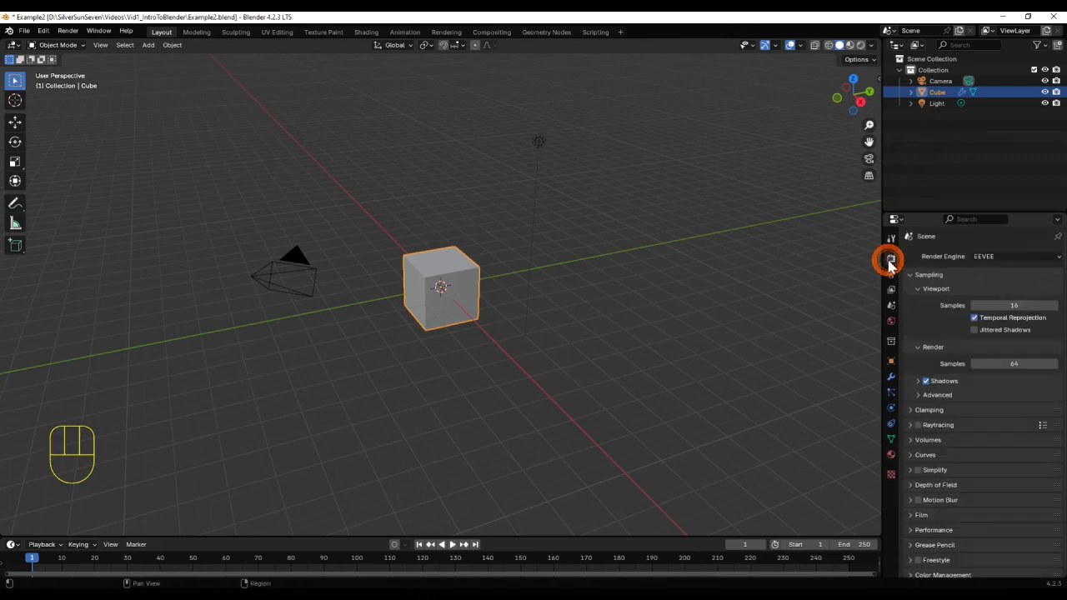
left_click(1000, 258)
left_click_drag(999, 256, 985, 269)
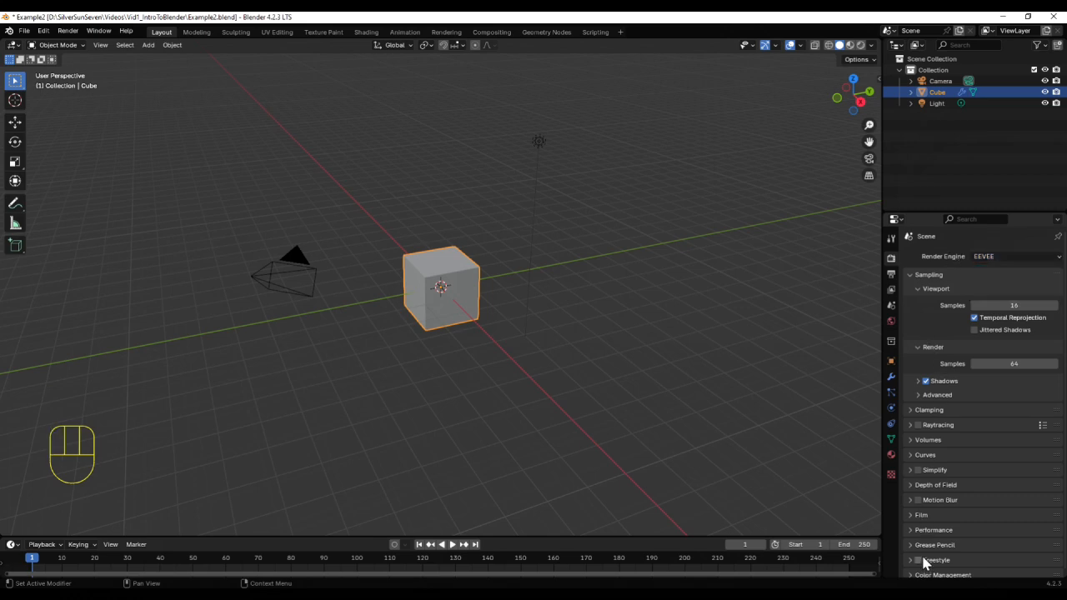
left_click(891, 274)
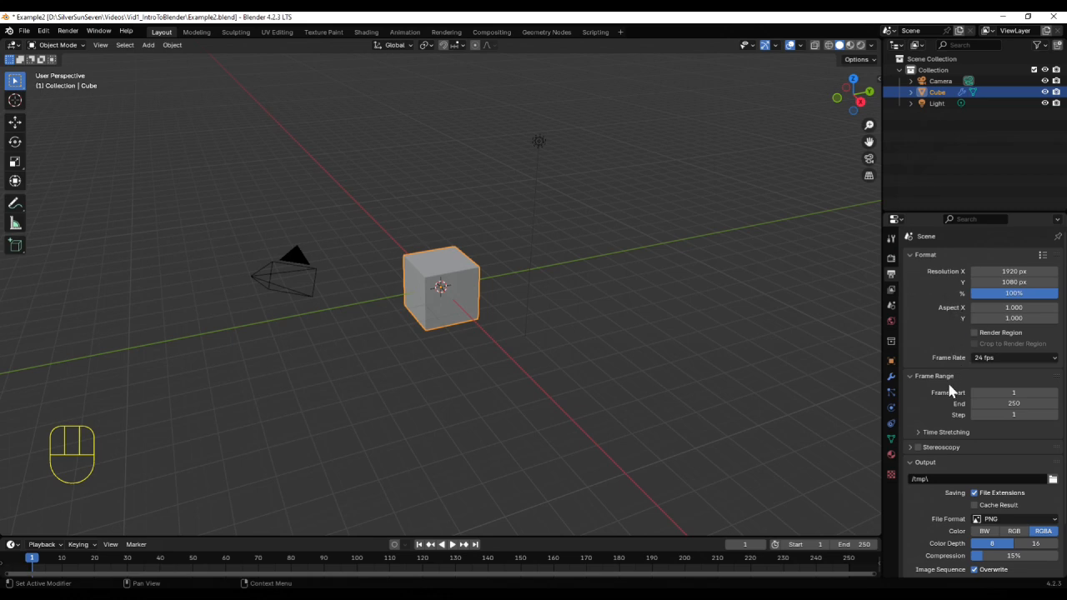
- Review the remaining Output properties and expand the Units settings in the Scene properties
scroll(951, 413, "down", 3)
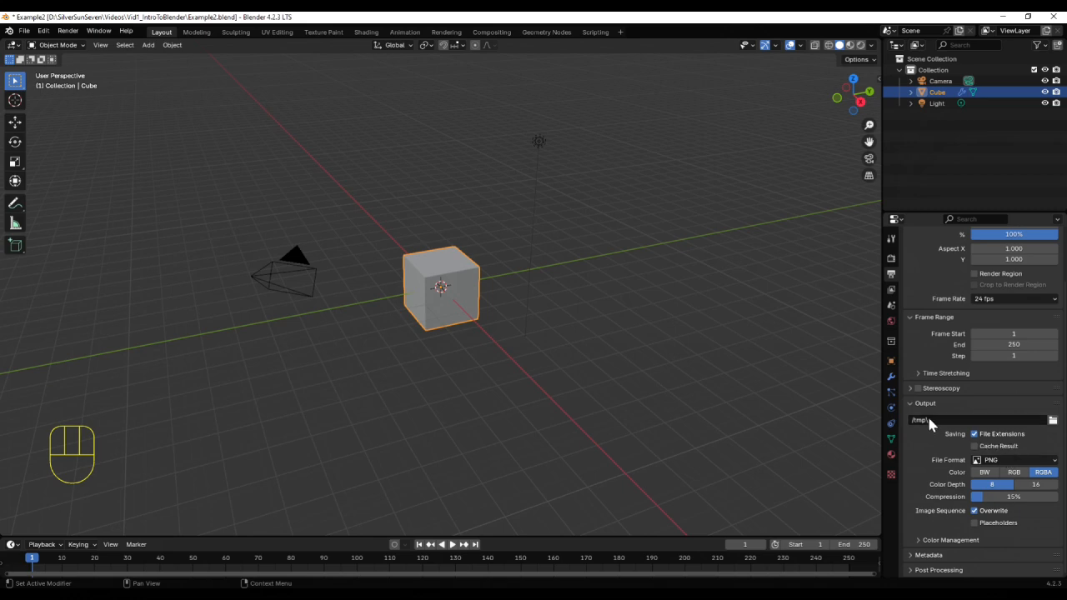
left_click(891, 306)
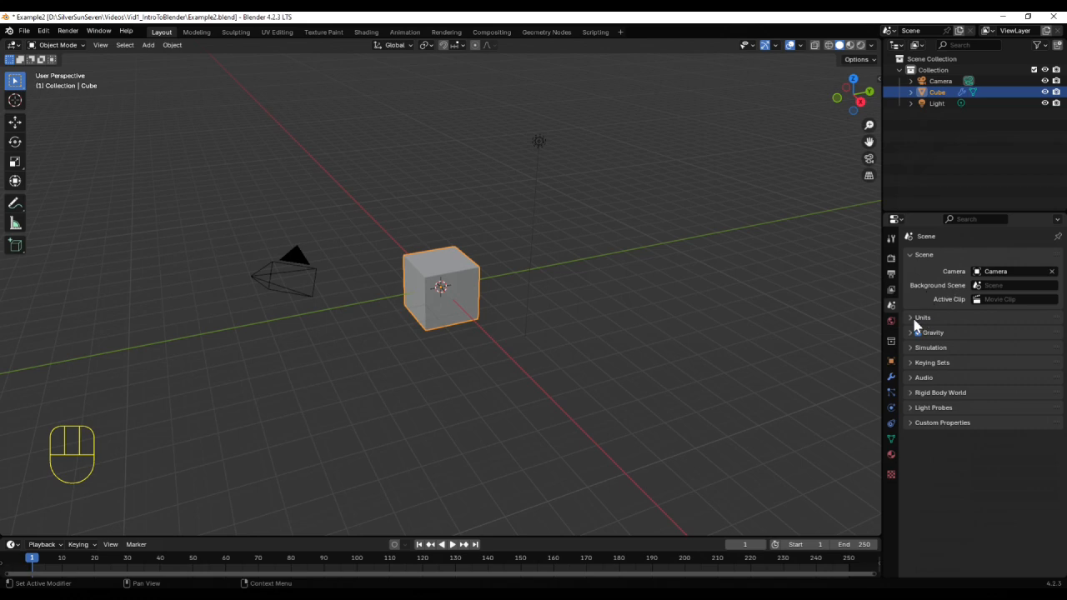
left_click(914, 318)
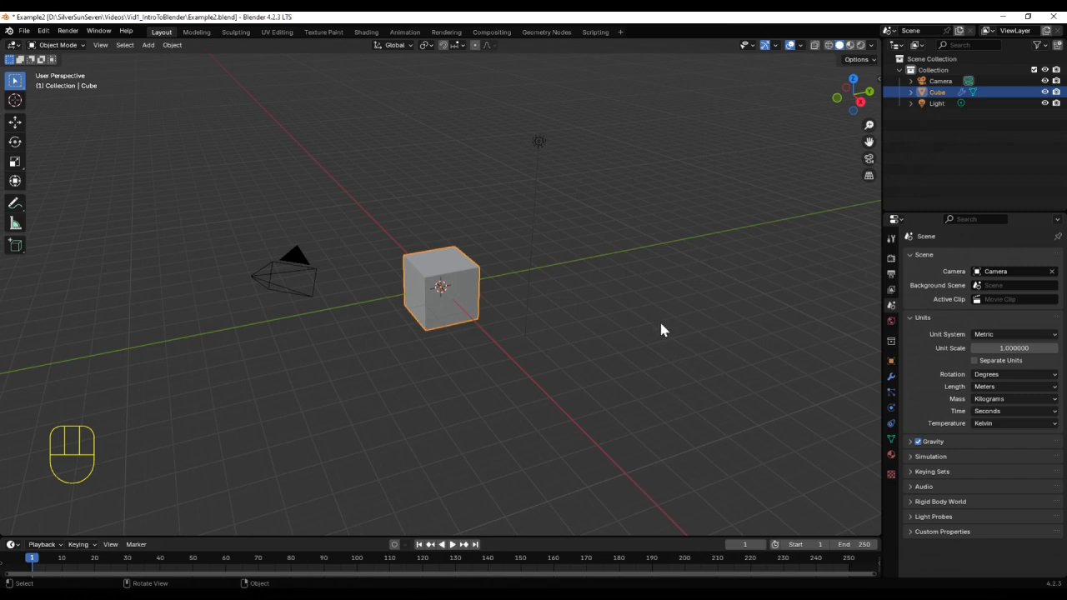
- Switch the scene's unit system to Imperial, view its length unit choices, and set the system back to Metric
left_click(995, 334)
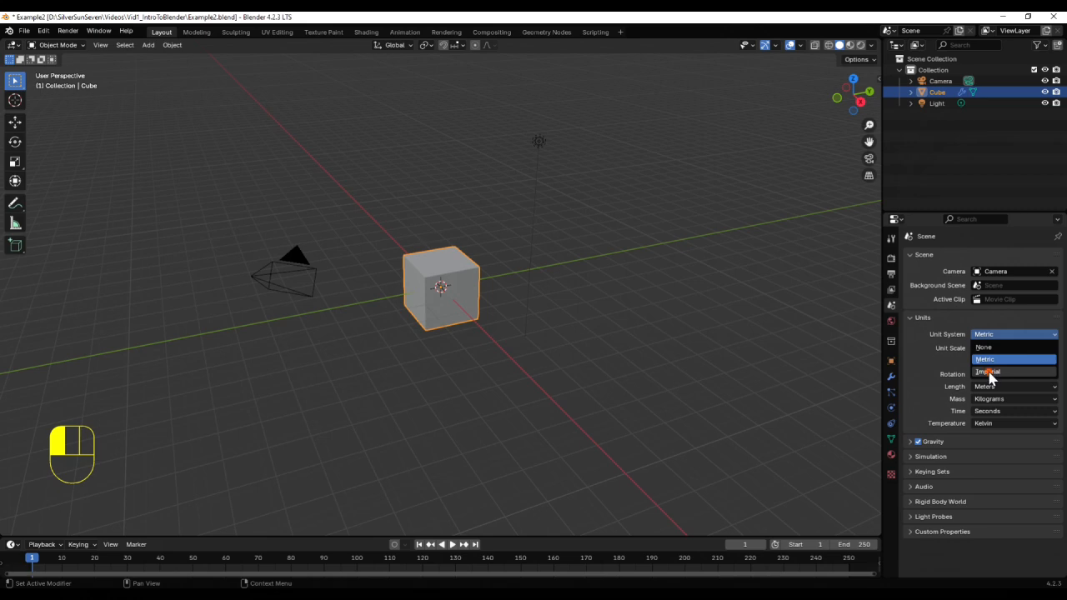
left_click(989, 371)
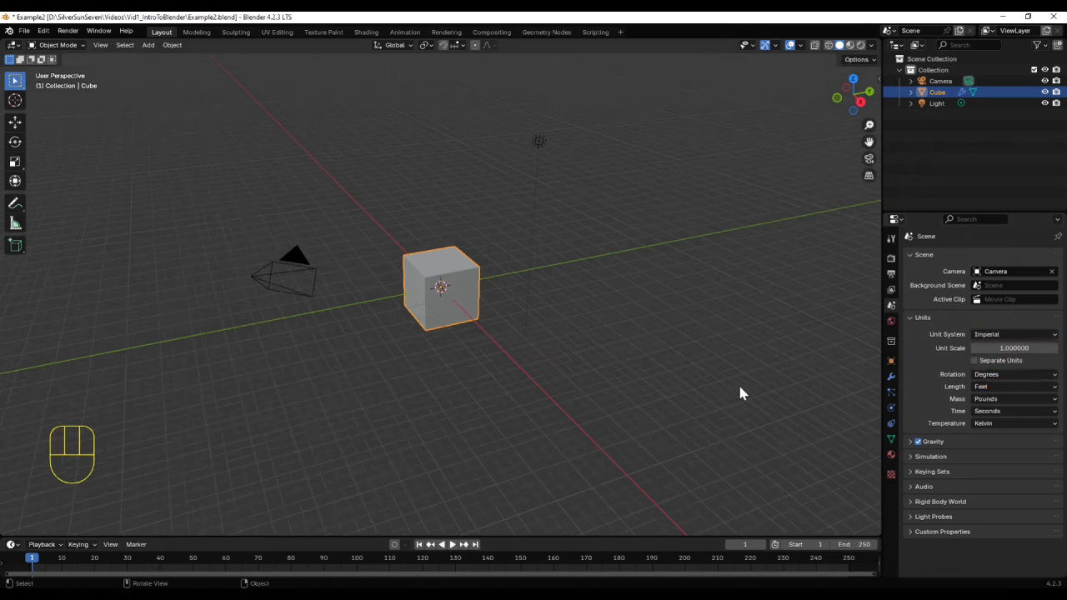
left_click(995, 385)
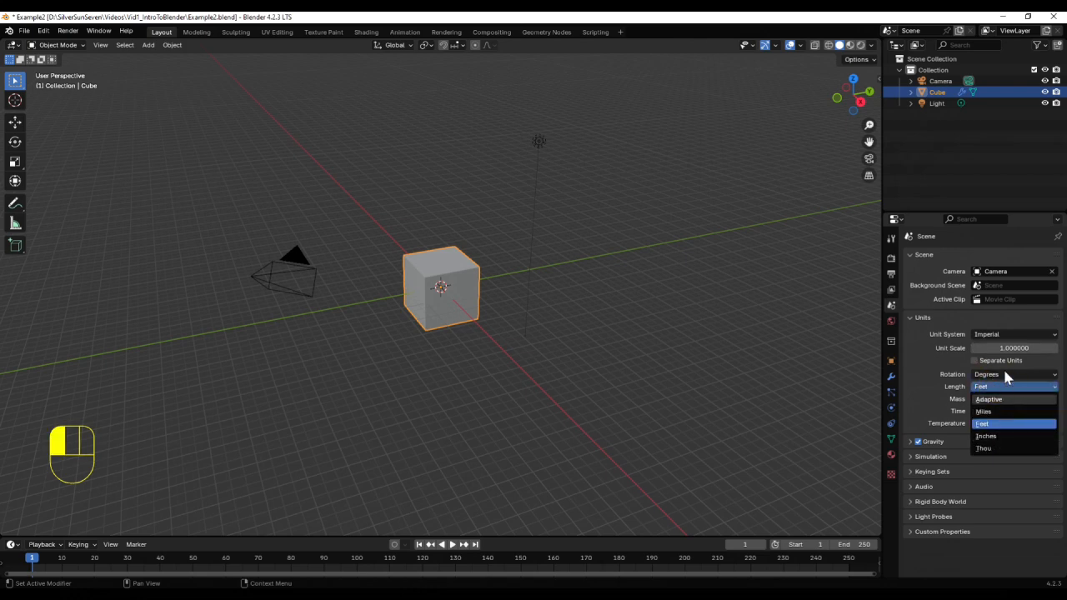
left_click_drag(1012, 333, 1000, 360)
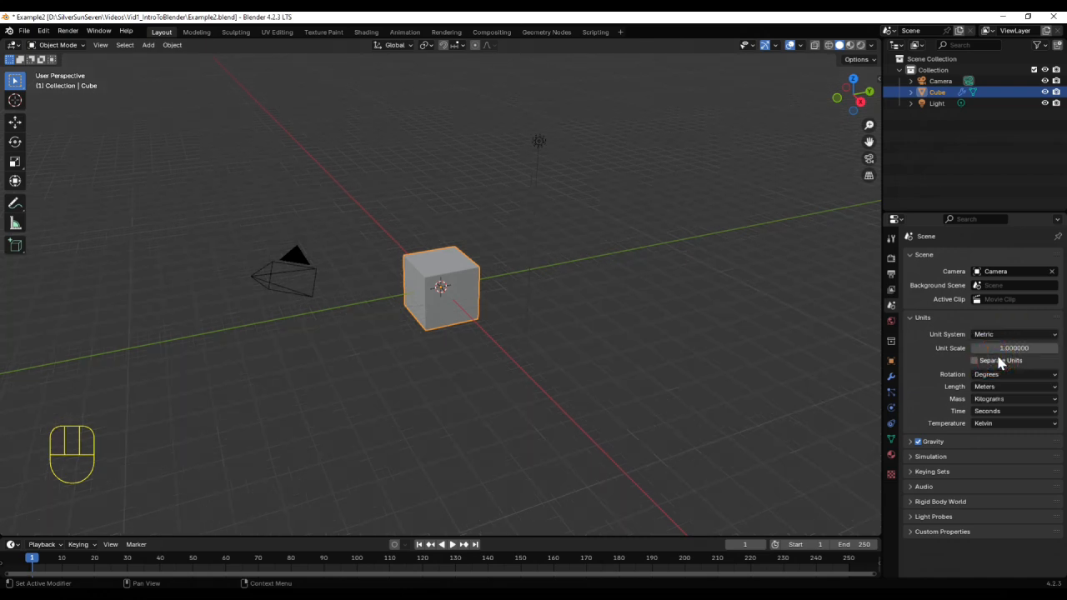
- Examine the World properties, including the background color and the Volume settings
left_click(891, 321)
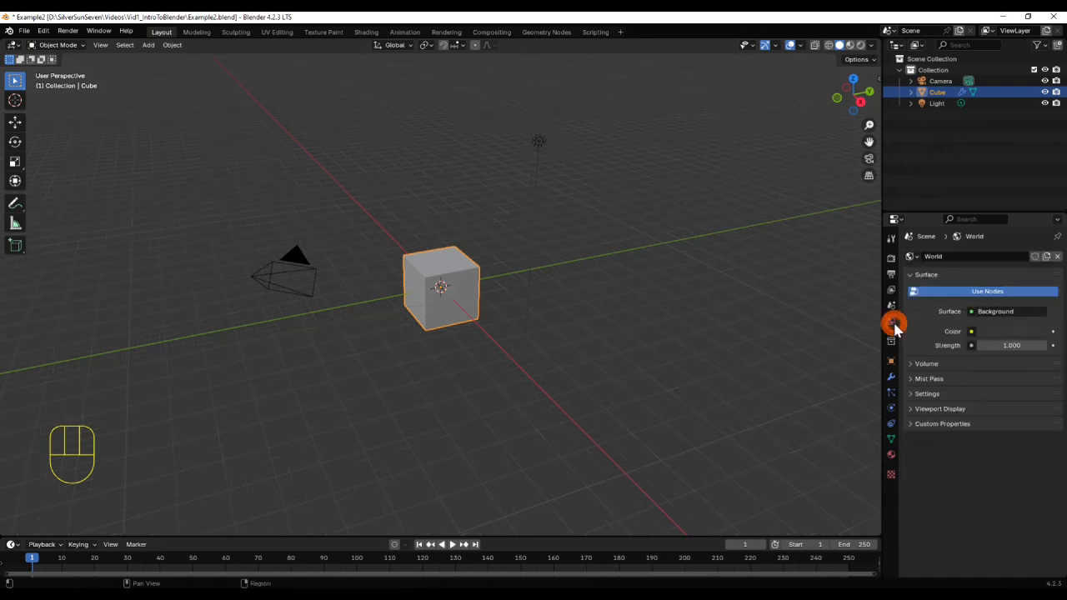
left_click(993, 334)
left_click(994, 336)
left_click(915, 364)
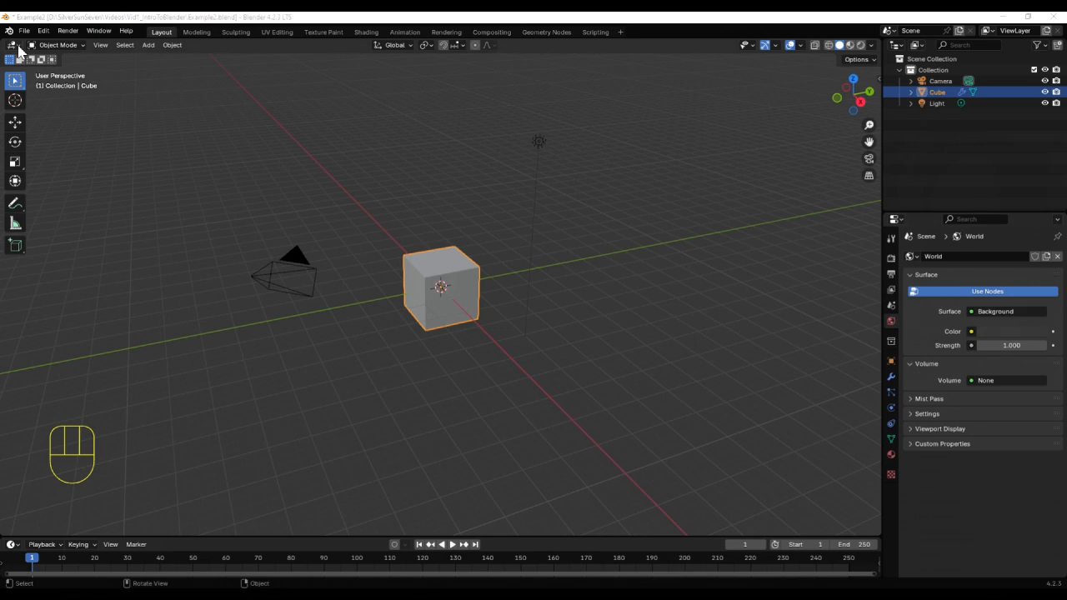
- View the World nodes by changing the 3D Viewport to the Shader Editor, and return the area to the 3D Viewport
left_click(13, 44)
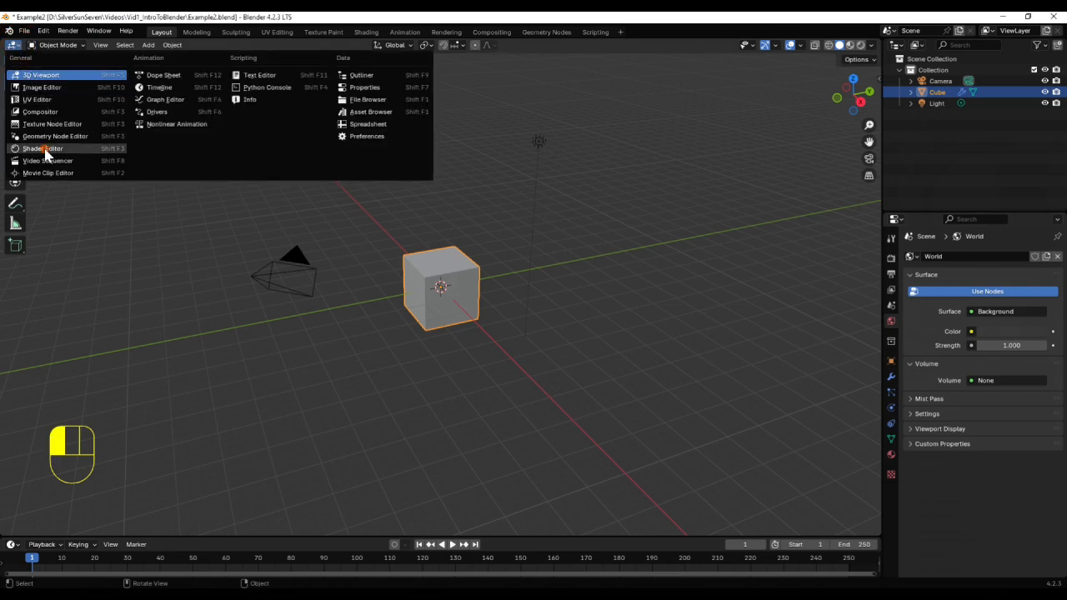
left_click(42, 149)
left_click(70, 46)
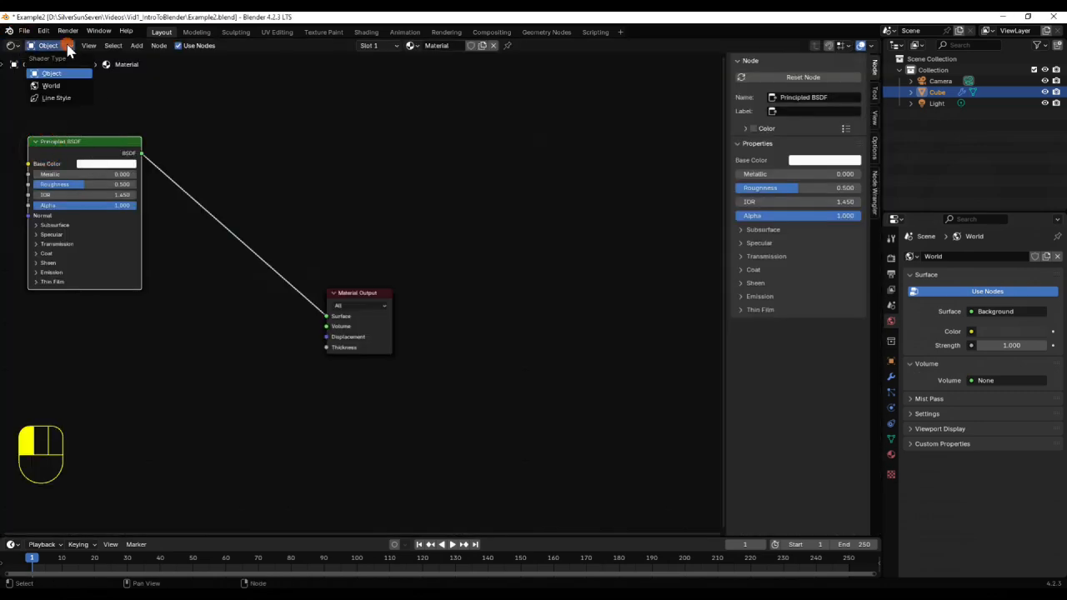
left_click(54, 87)
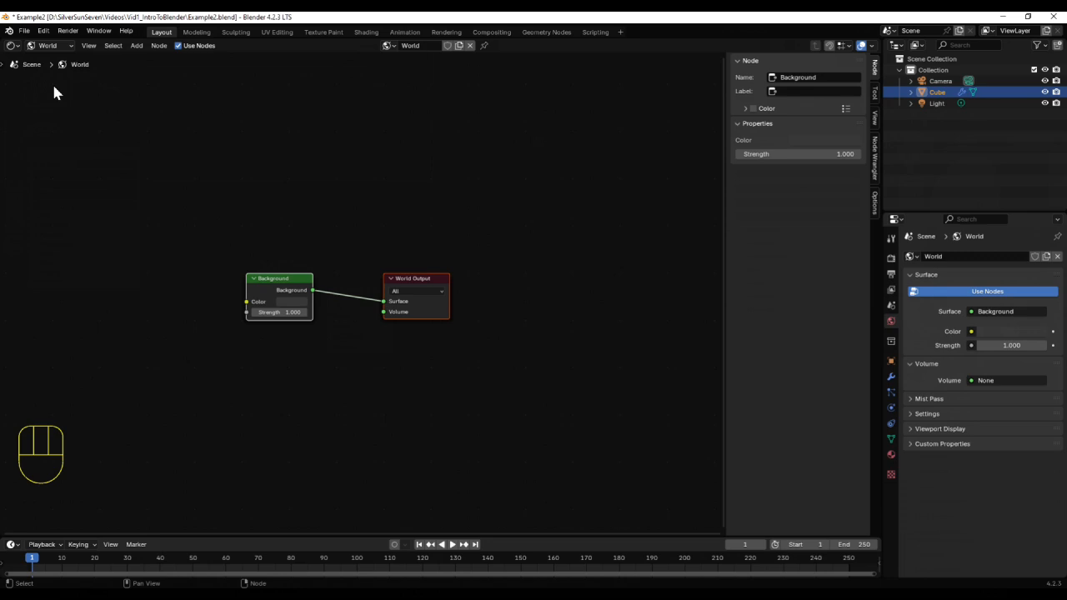
left_click(15, 45)
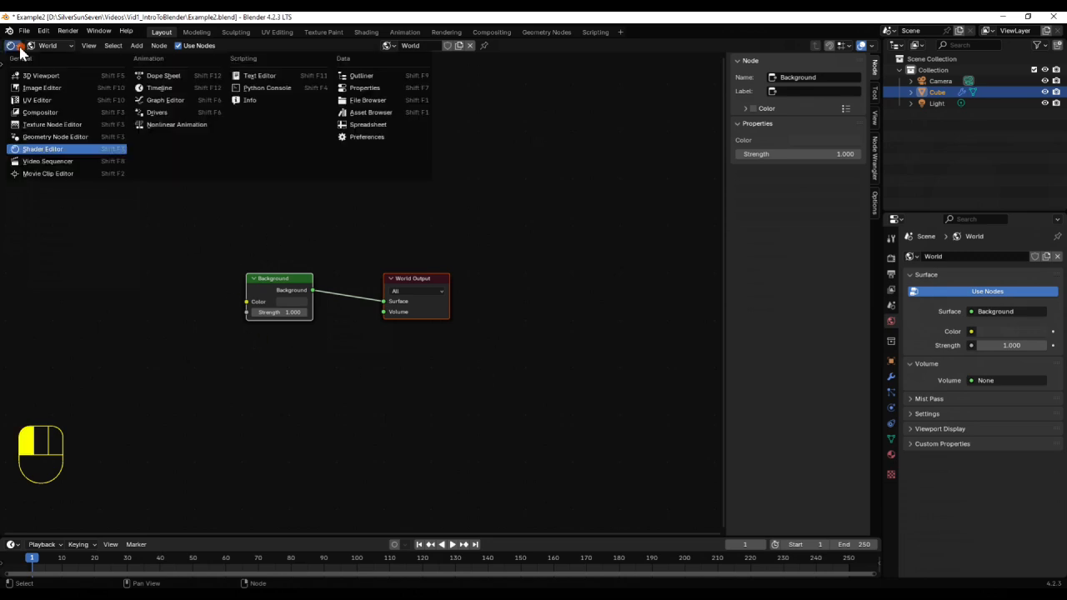
left_click(46, 79)
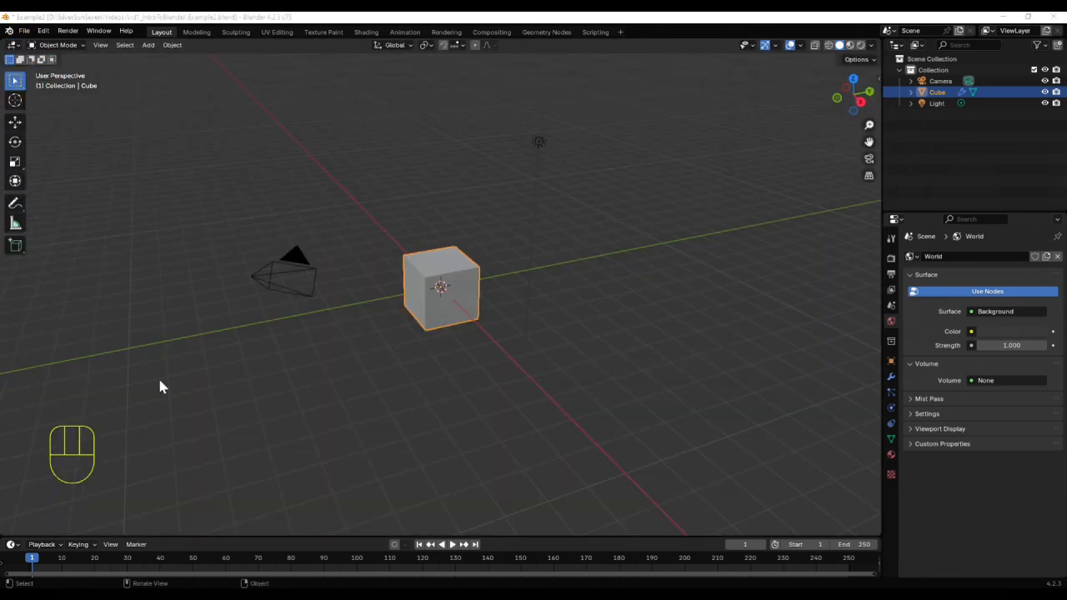
- Review the Collection properties and the cube's Object properties, including its Transform and Relations parent settings
left_click(890, 341)
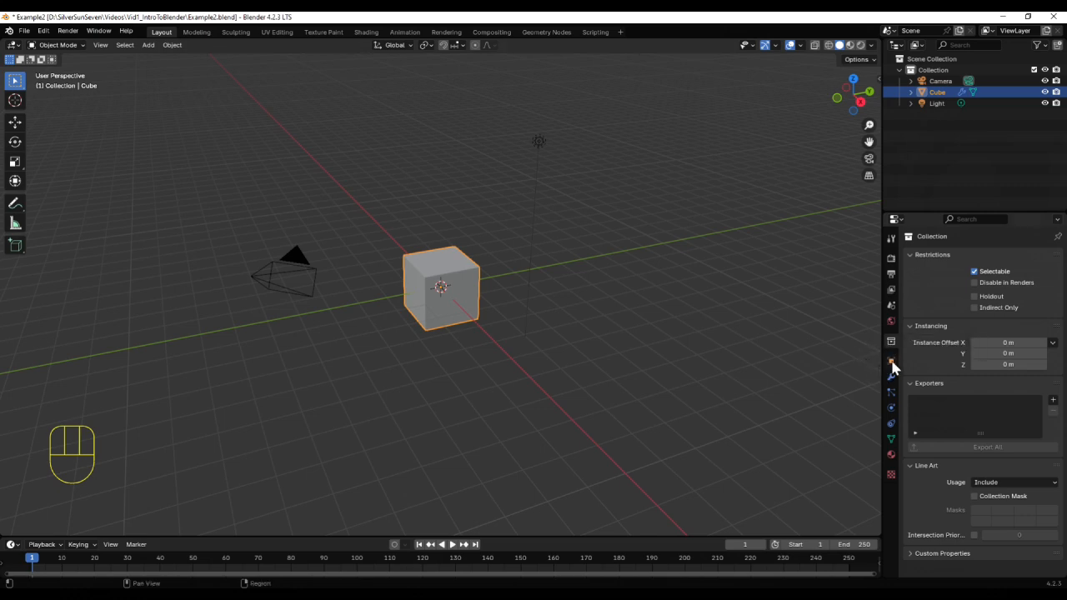
left_click(891, 361)
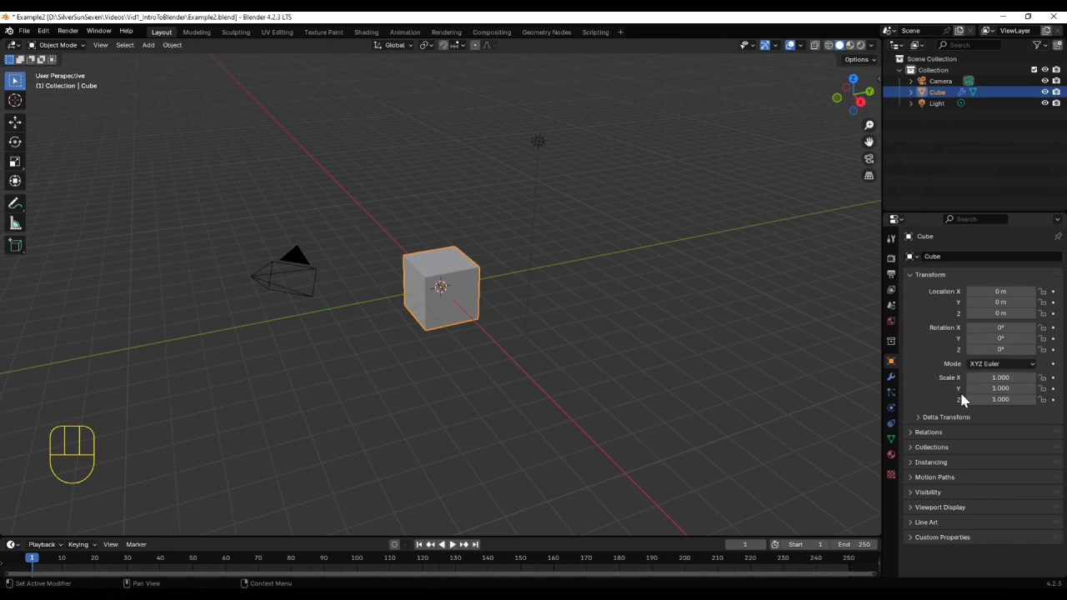
left_click(908, 433)
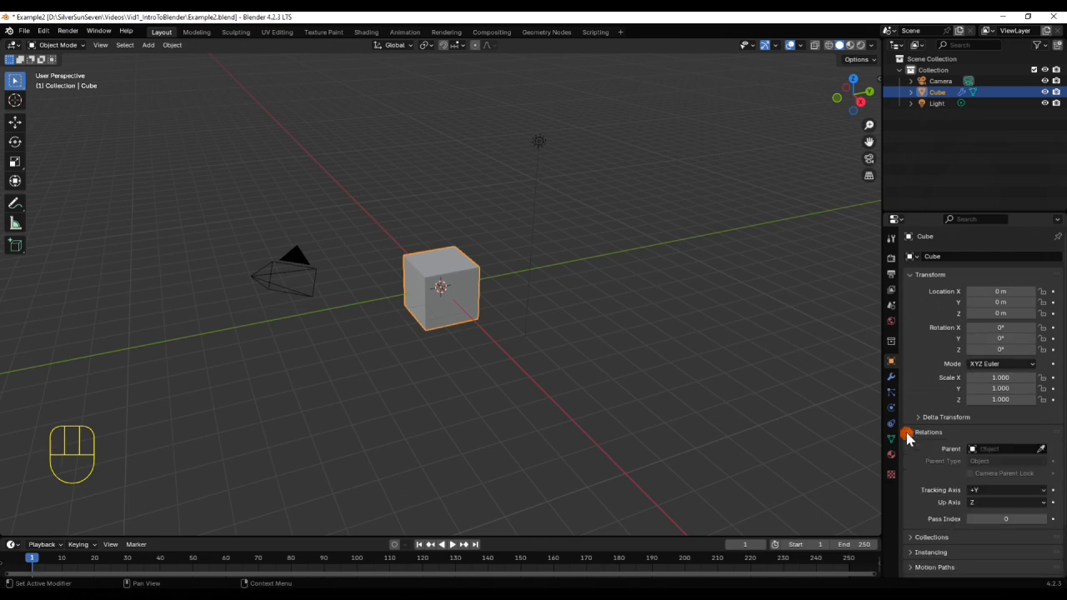
left_click(1007, 449)
left_click(1001, 432)
scroll(921, 483, "down", 2)
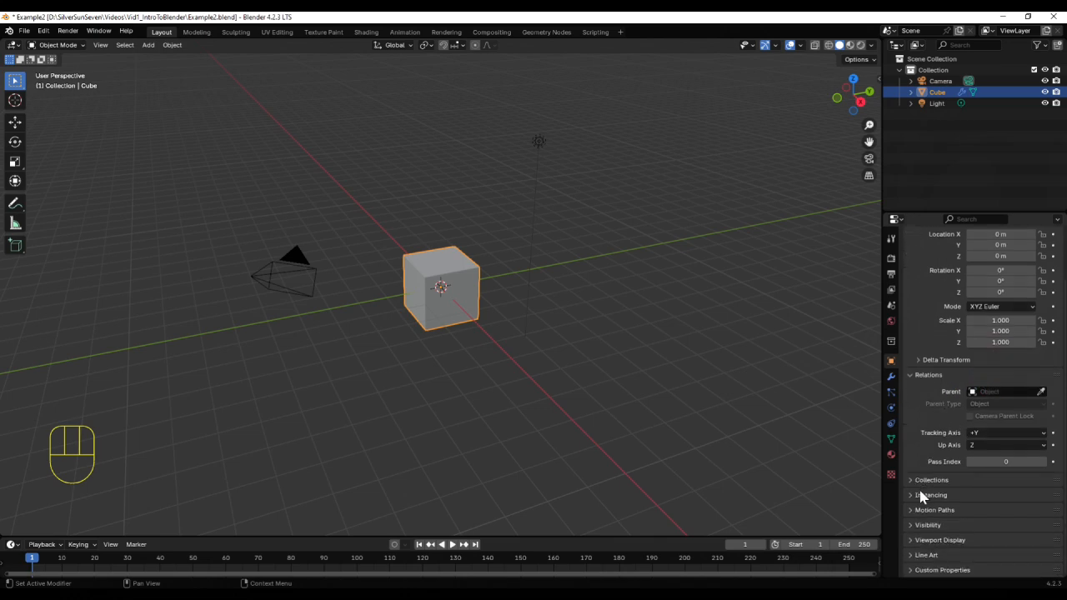
- Expand and examine the cube's Visibility and Viewport Display settings in the Object properties
left_click(911, 524)
scroll(923, 511, "down", 3)
scroll(923, 513, "down", 1)
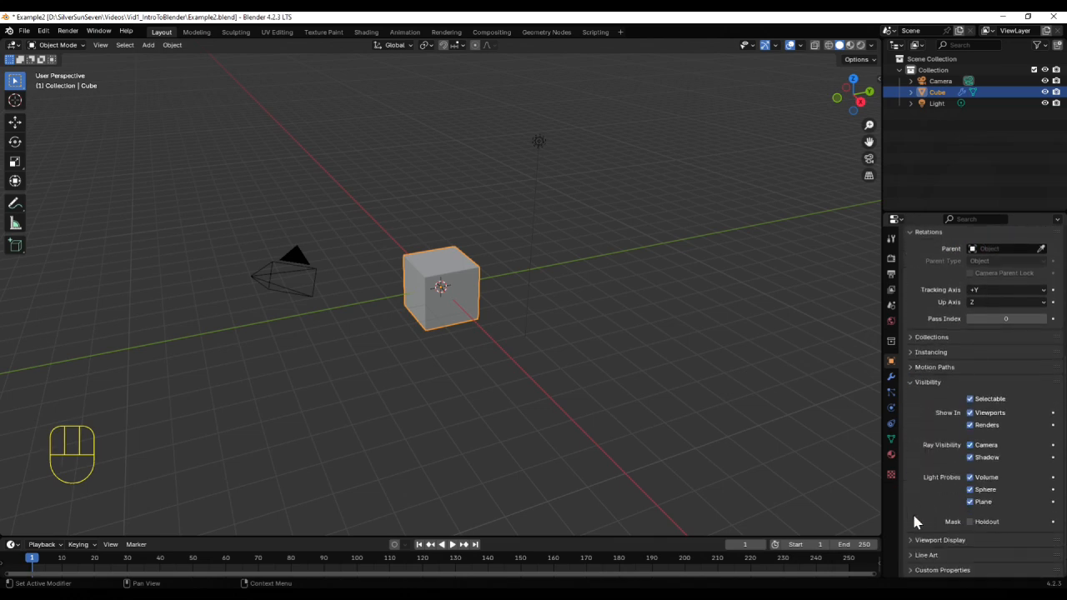
left_click(913, 541)
scroll(914, 520, "down", 4)
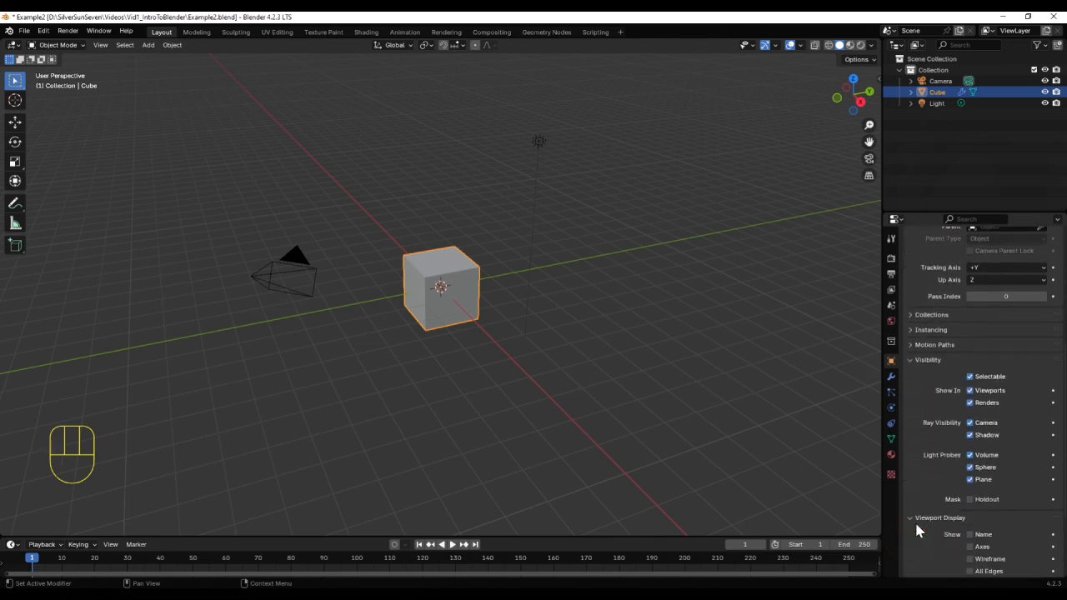
- Show the cube's modifiers, then subdivide its mesh in Edit Mode and delete the negative-X half in front view
left_click(891, 377)
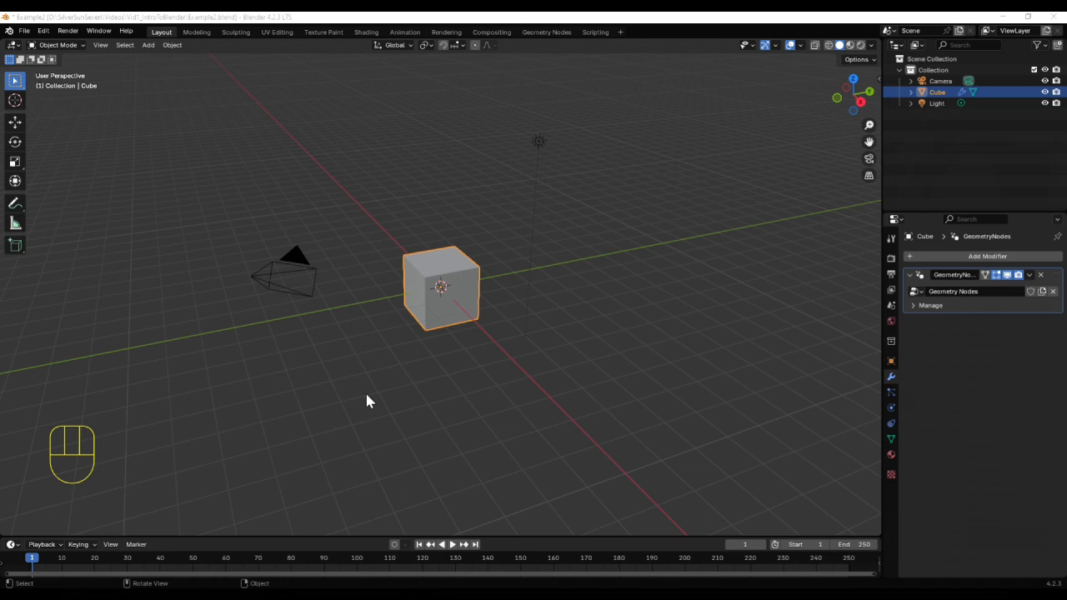
key("Tab")
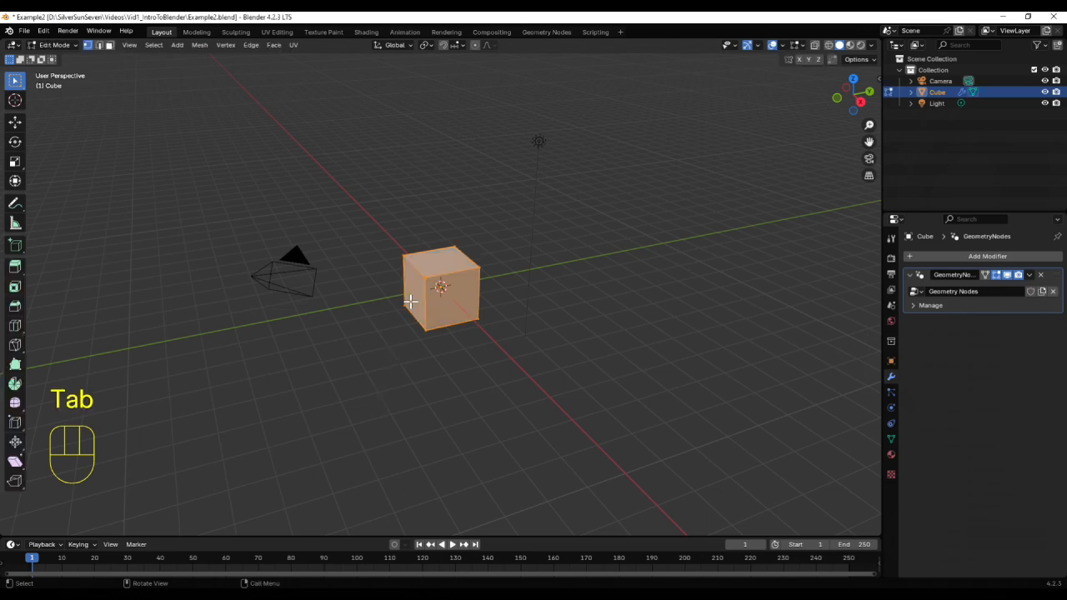
key("KP_1")
right_click(409, 314)
left_click(405, 332)
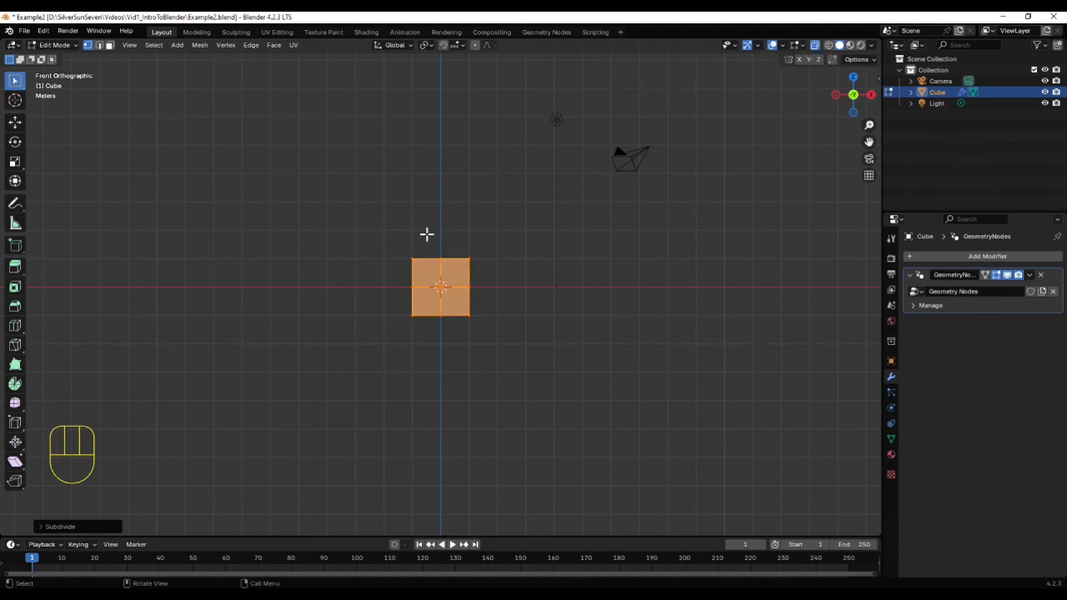
left_click_drag(432, 229, 324, 435)
key("x")
key("x")
left_click(317, 424)
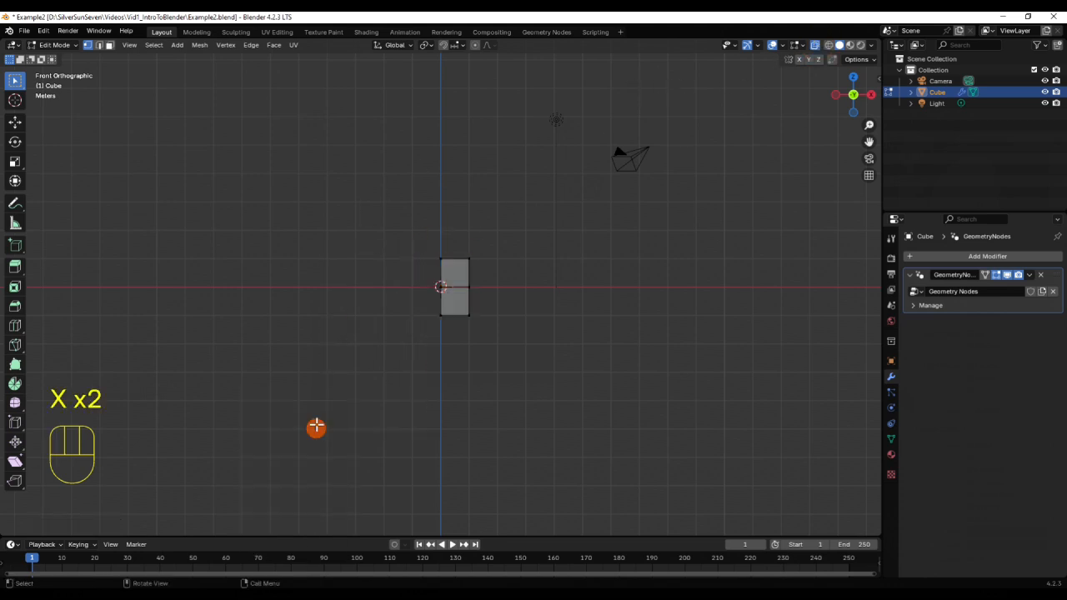
- Add a Mirror modifier to the remaining half of the cube
left_click(967, 257)
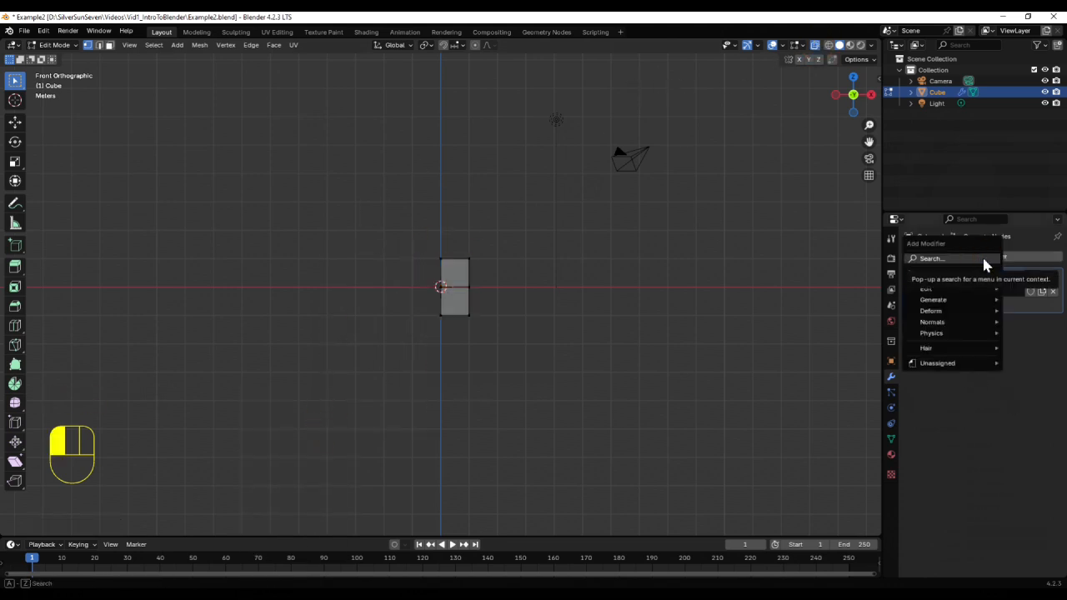
type("mi")
key("Return")
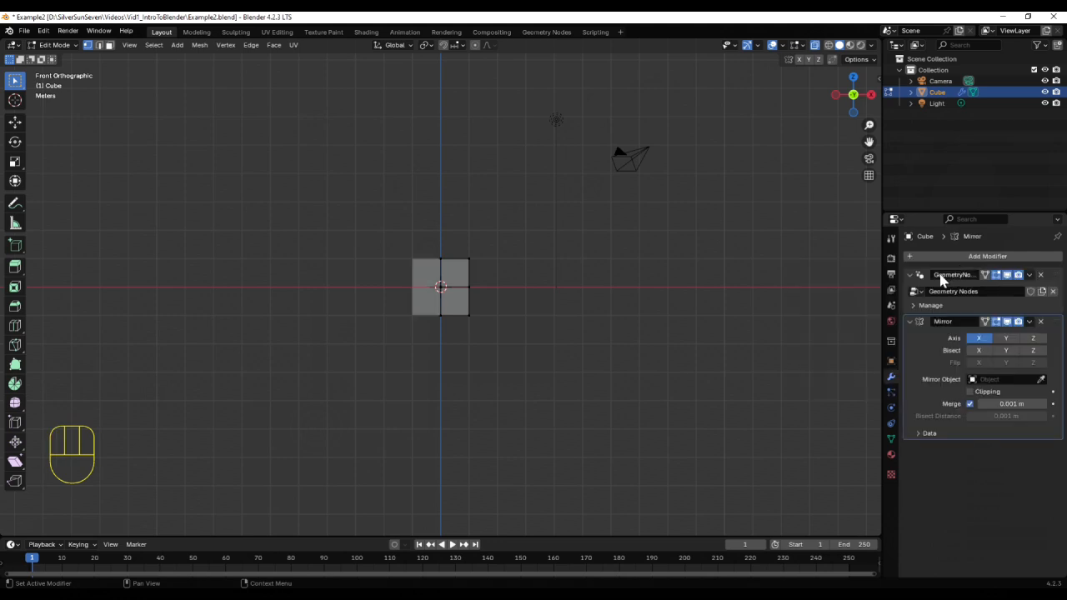
- Add an Array modifier to the cube with a count of 6 and a relative Y offset factor of 0.3
left_click(958, 256)
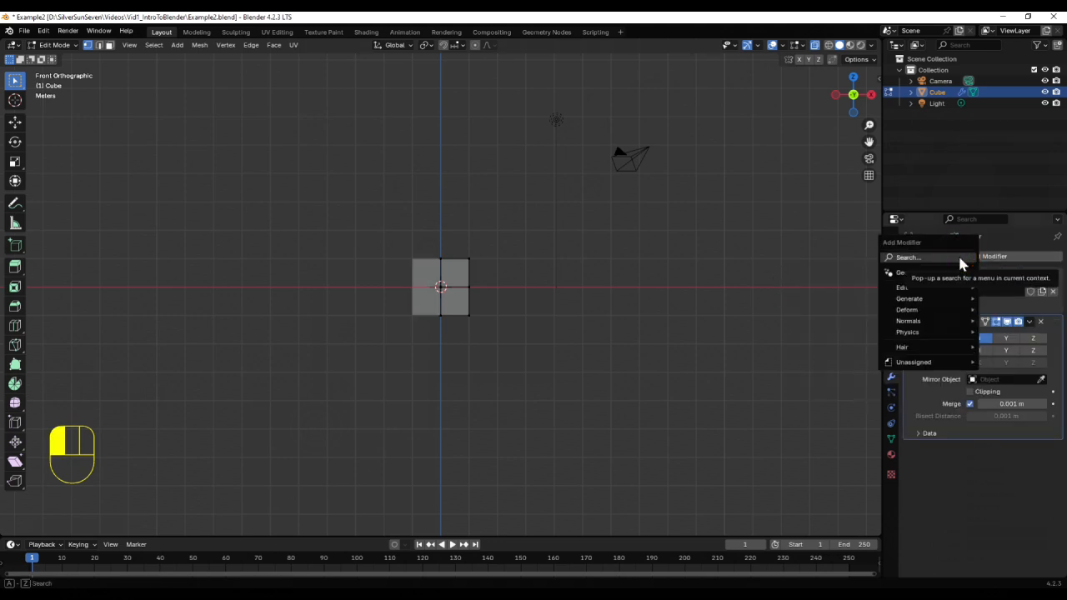
left_click(927, 258)
type("arr")
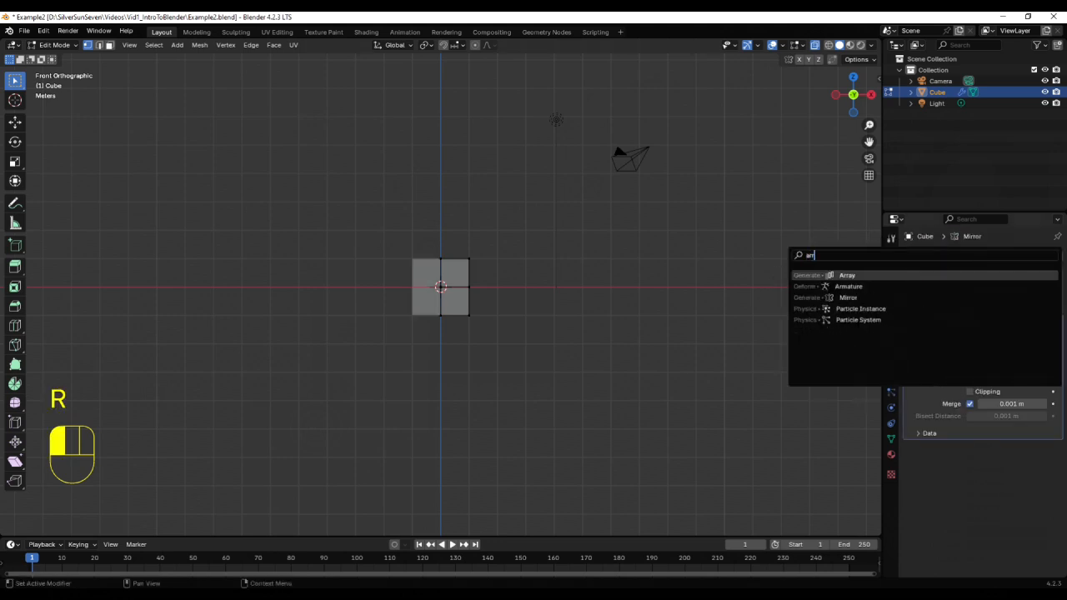
key("Return")
left_click(1043, 479)
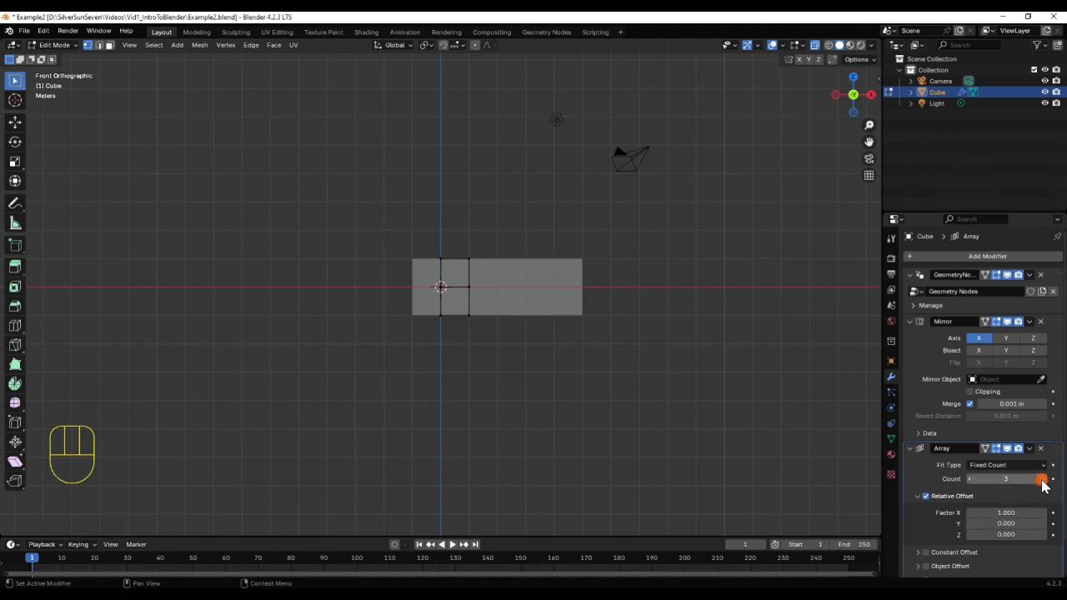
left_click(1043, 480)
left_click(1043, 479)
left_click(1043, 480)
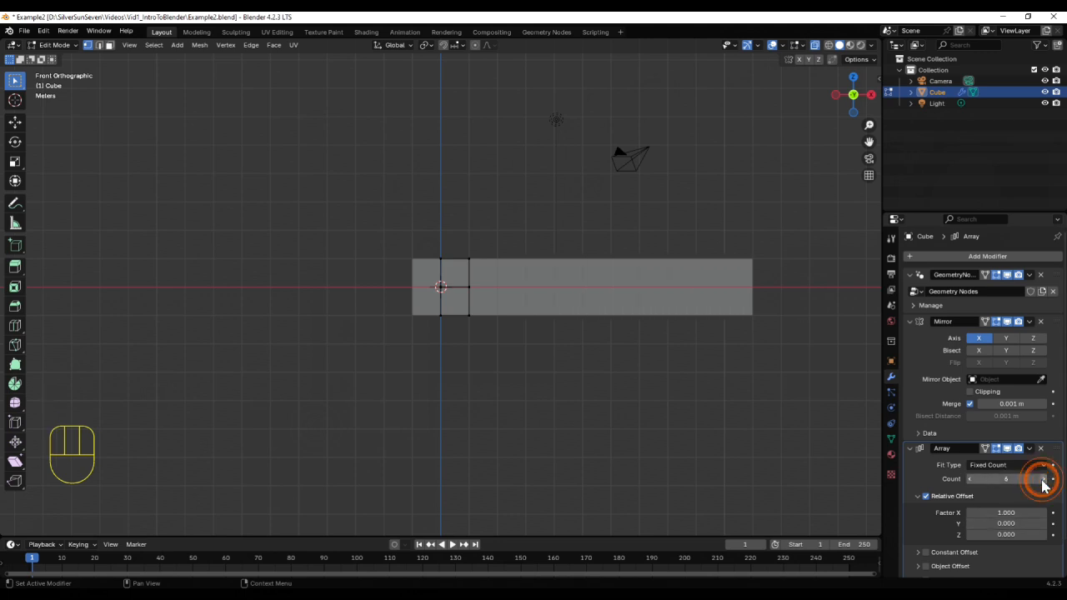
left_click(1043, 524)
left_click(1044, 525)
left_click(1044, 525)
middle_click_drag(487, 449, 491, 510)
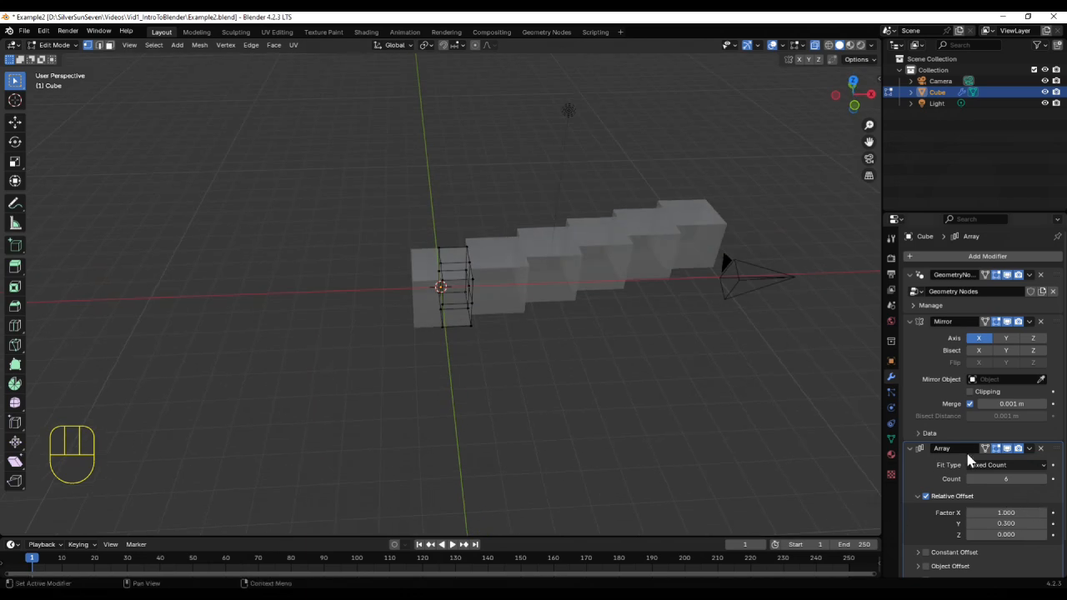
- Remove the Array and Mirror modifiers, and use the undo history to restore the full cube in Object Mode
left_click(1041, 448)
left_click(1041, 321)
left_click(42, 31)
mouse_move(71, 66)
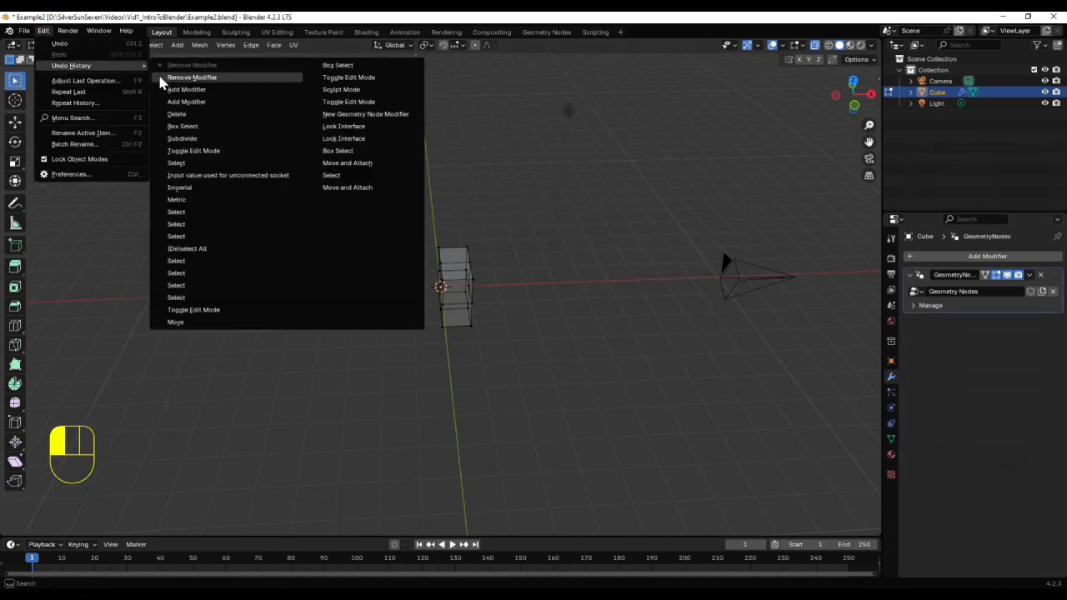
left_click(184, 151)
key("Tab")
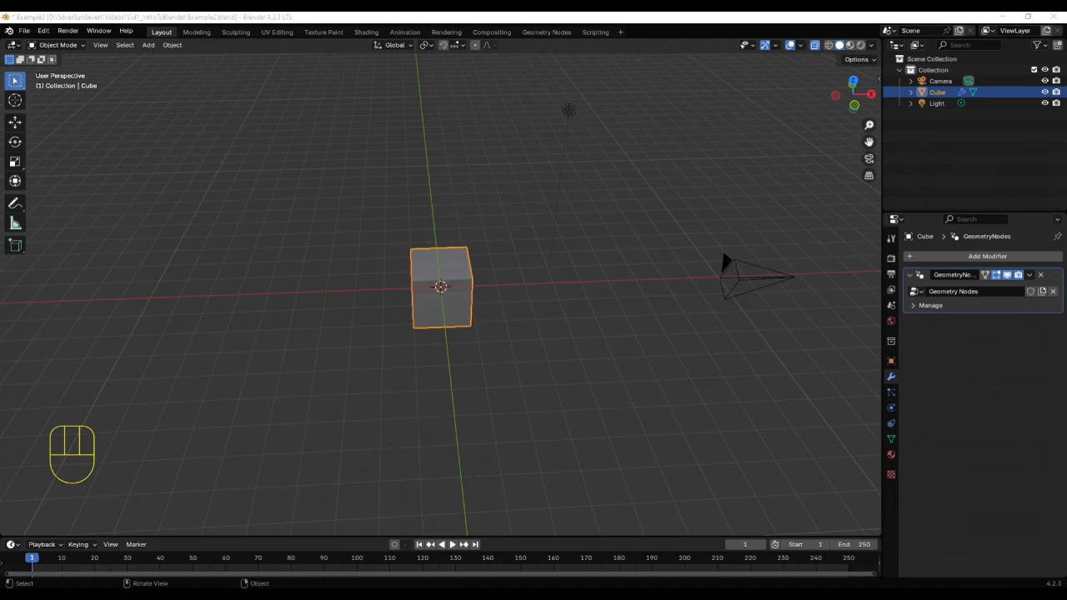
- Add a particle system to the cube in the Particle properties
left_click(890, 394)
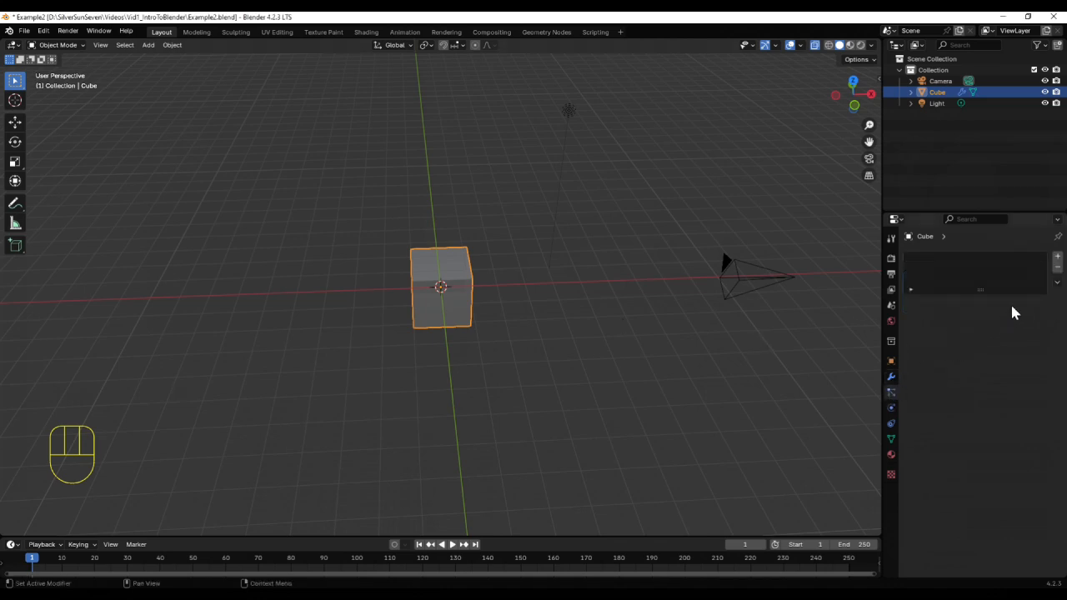
left_click(1057, 256)
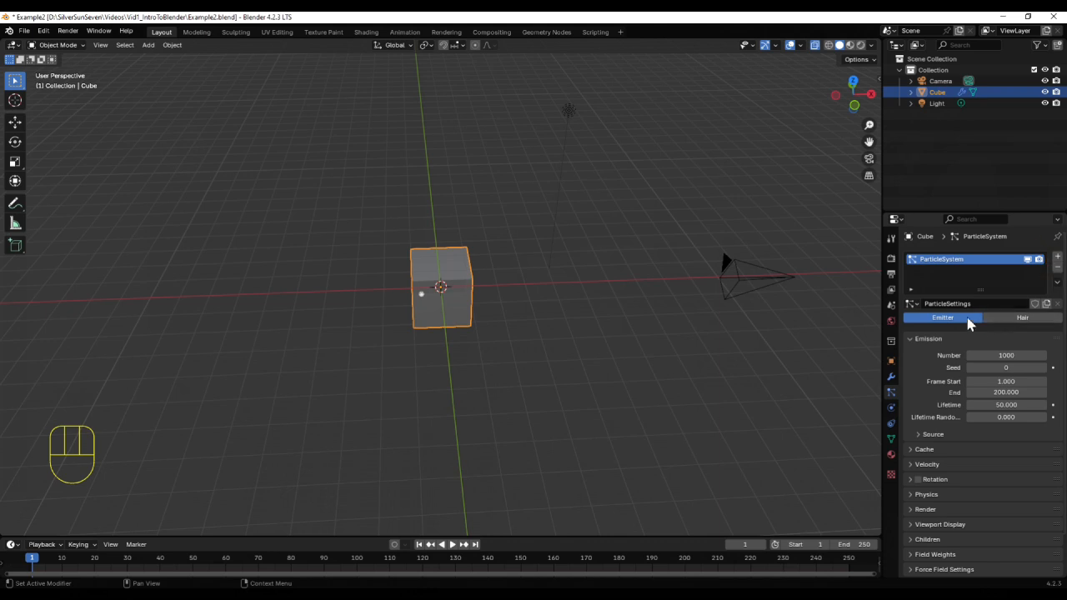
- Remove the particle system from the cube, and view its physics options and the available object constraints
left_click(1057, 267)
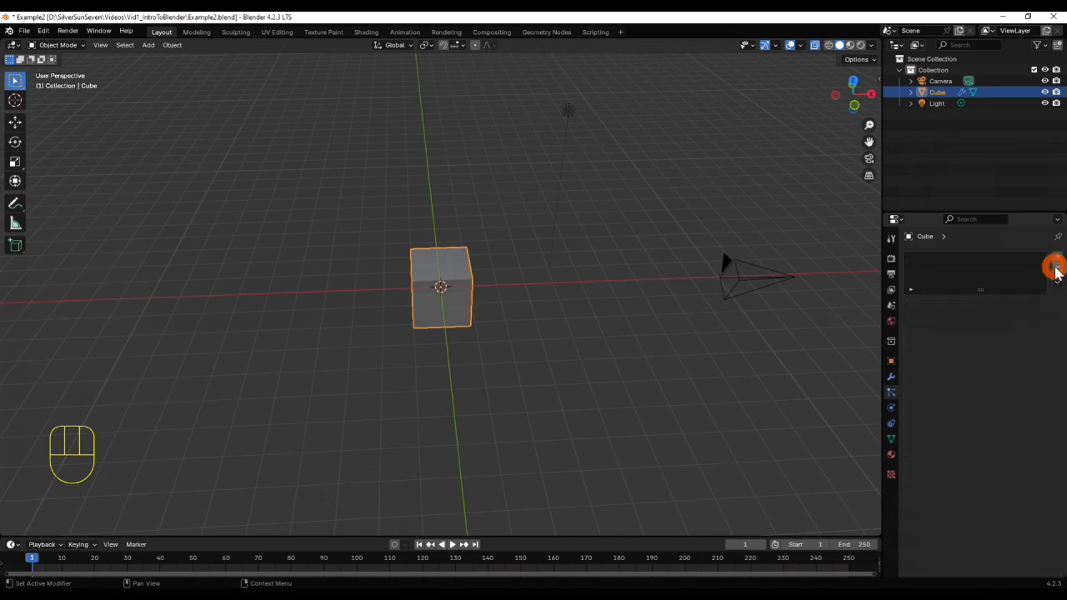
left_click(892, 409)
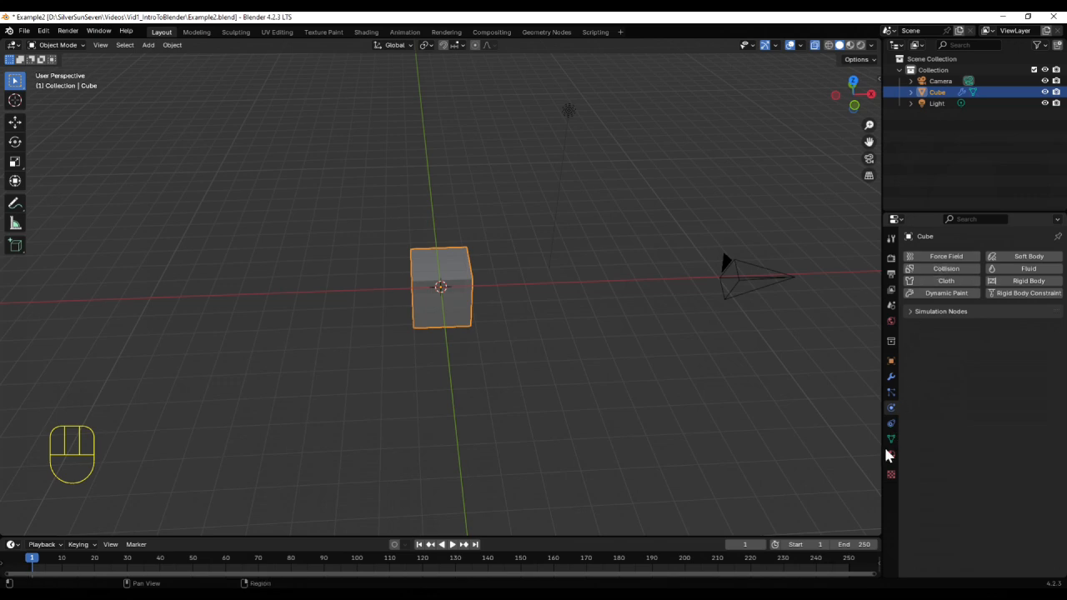
left_click(891, 423)
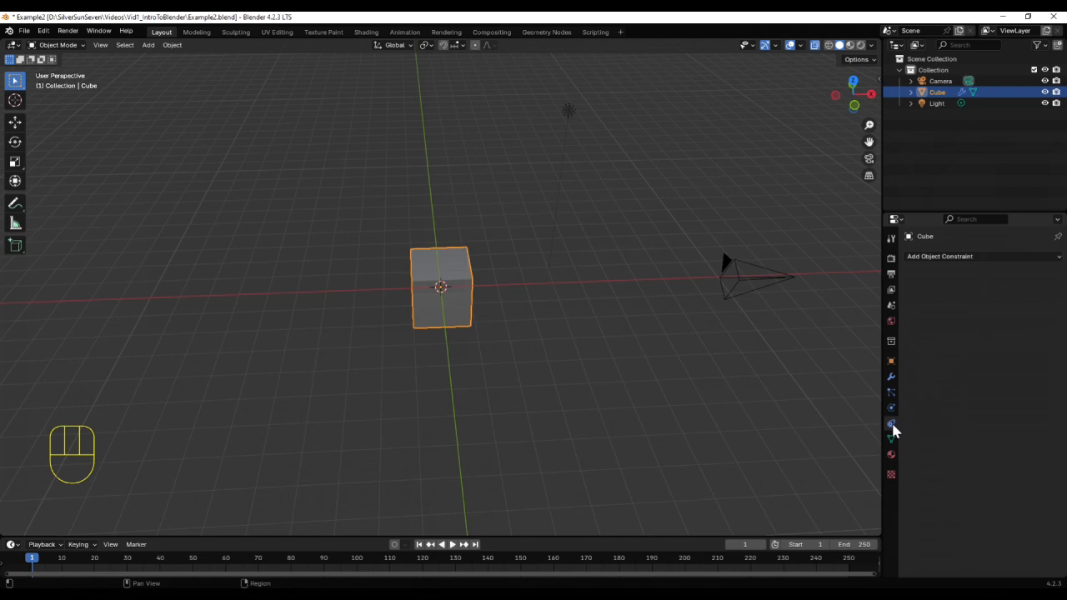
left_click(965, 258)
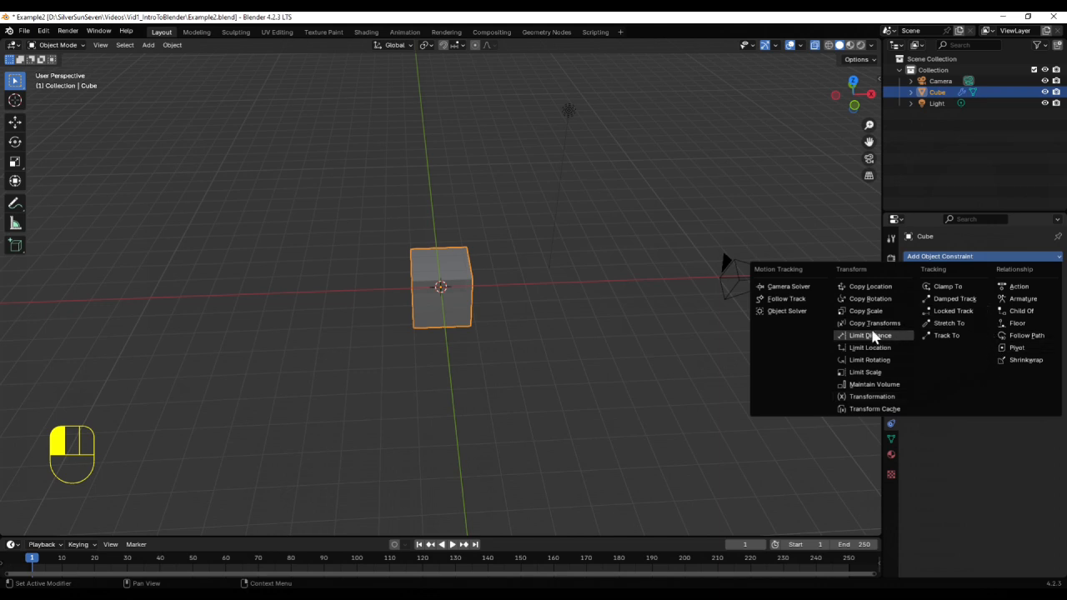
- Compare the object data properties of the cube, the light and the camera, including the camera's Depth of Field settings
left_click(891, 439)
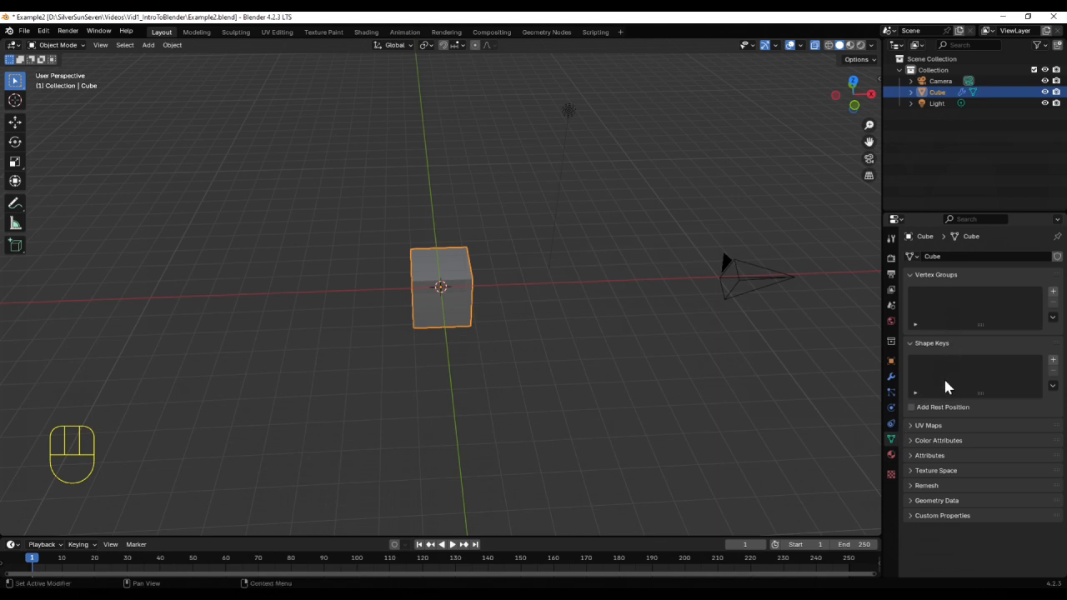
left_click(569, 111)
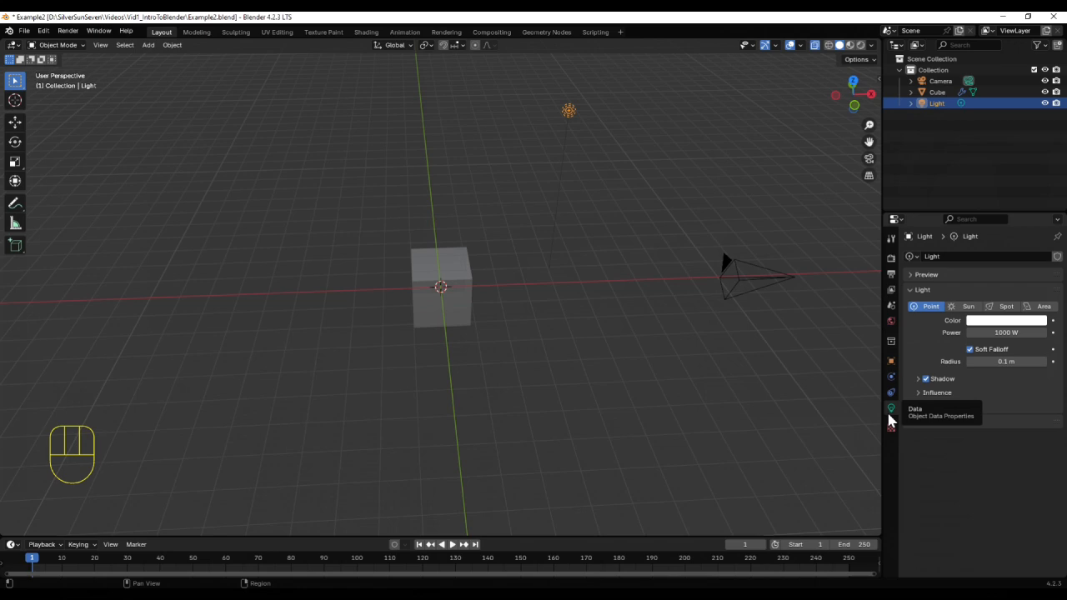
left_click(997, 325)
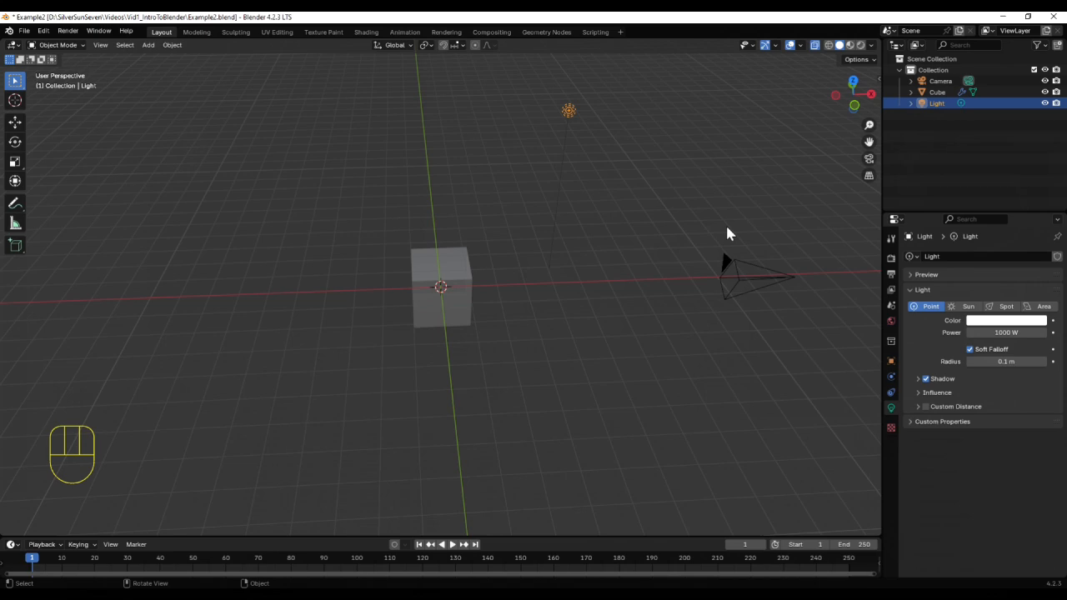
left_click(944, 80)
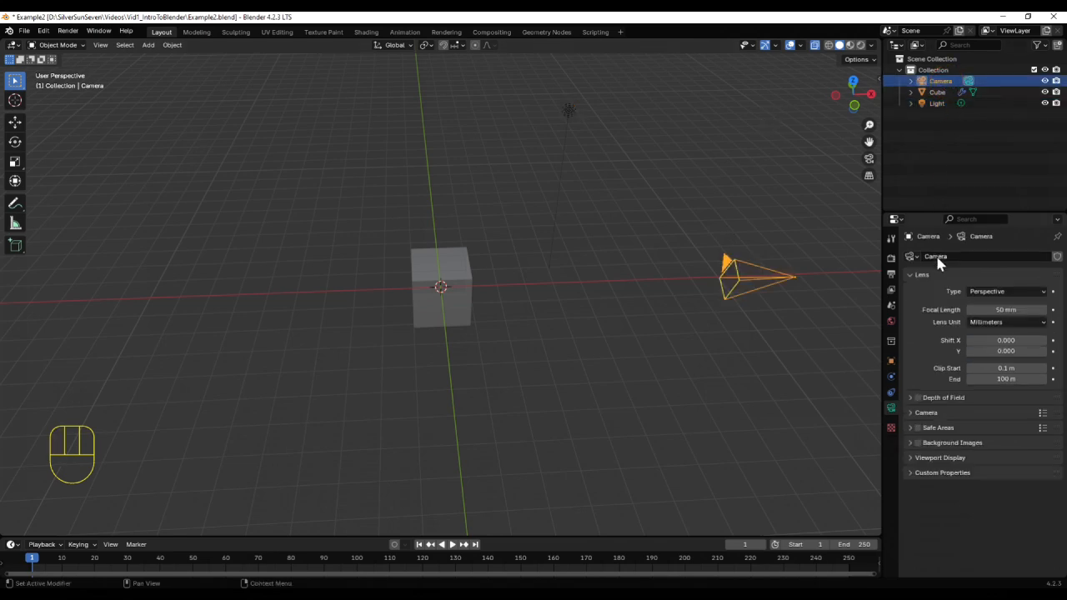
left_click(909, 397)
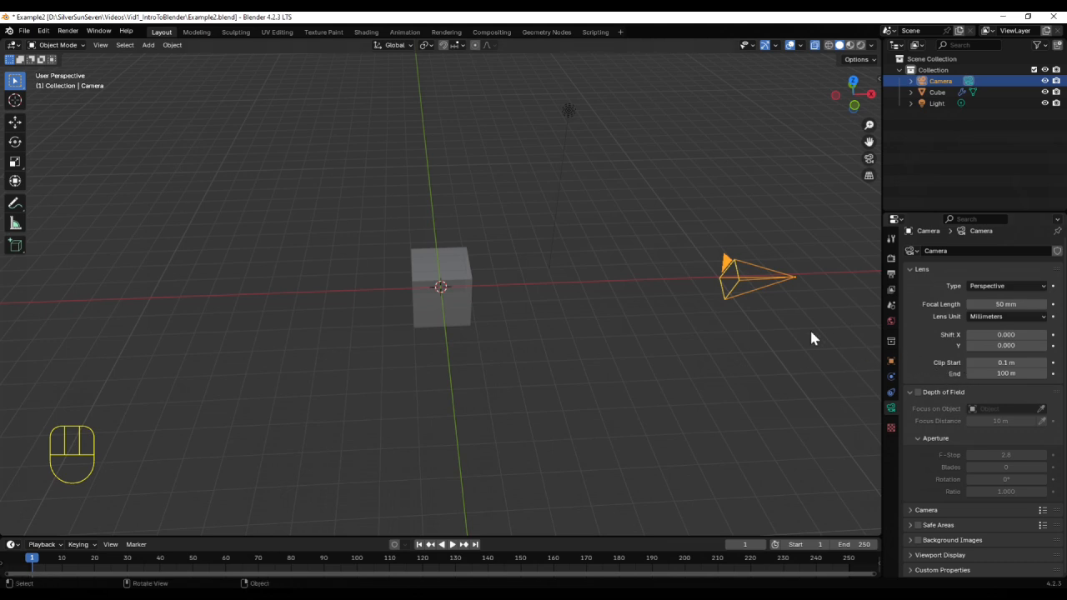
- View the cube's data and material properties, and create a new brush texture in the Texture properties
left_click(465, 313)
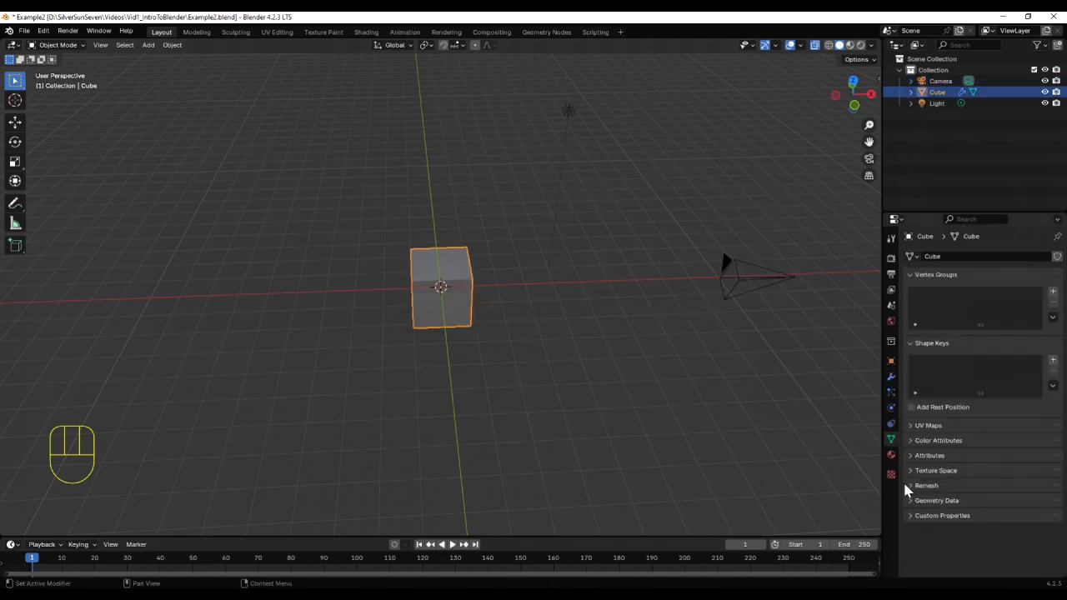
left_click(891, 457)
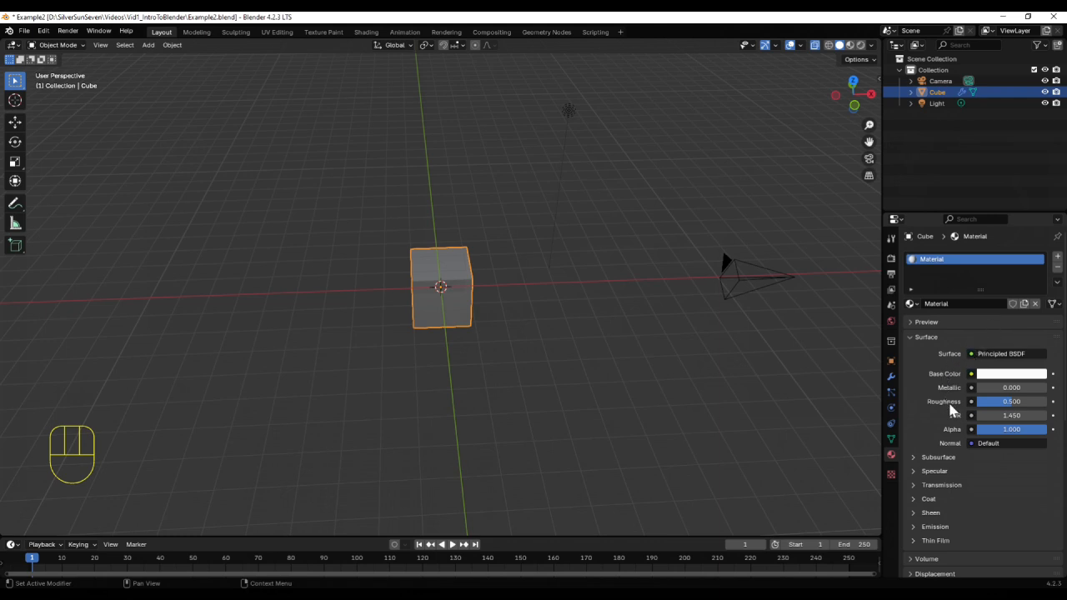
left_click(892, 472)
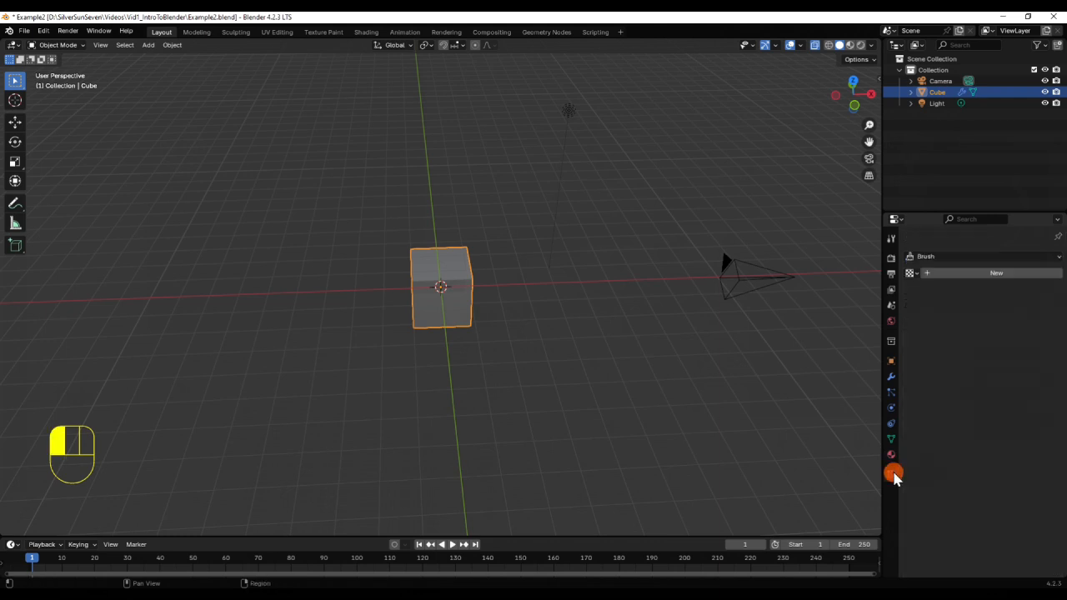
left_click(960, 275)
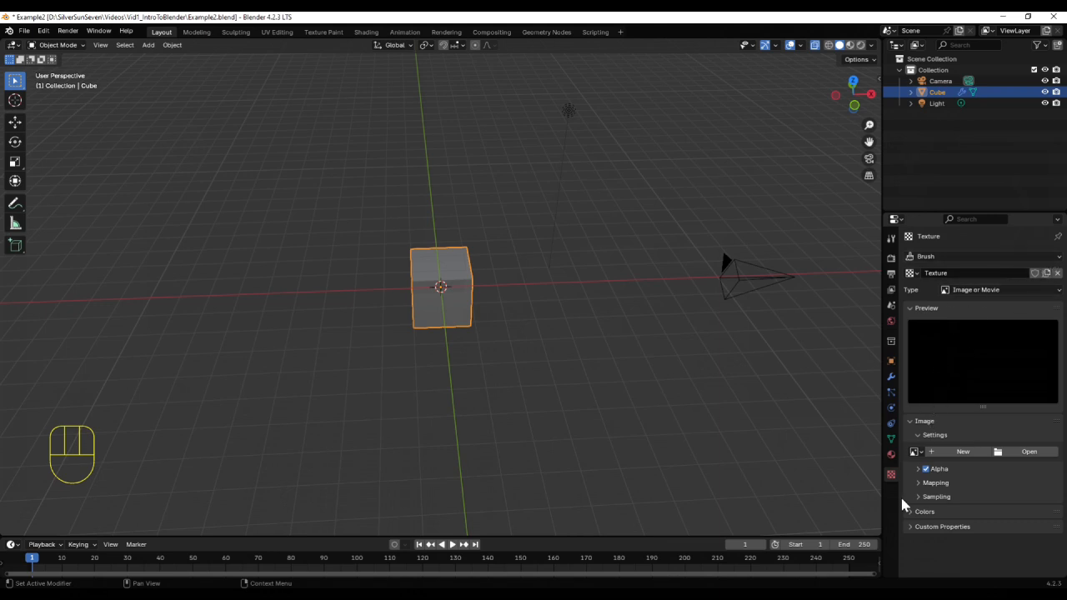
- Compare the property categories offered for the cube with those offered for the camera
left_click(892, 457)
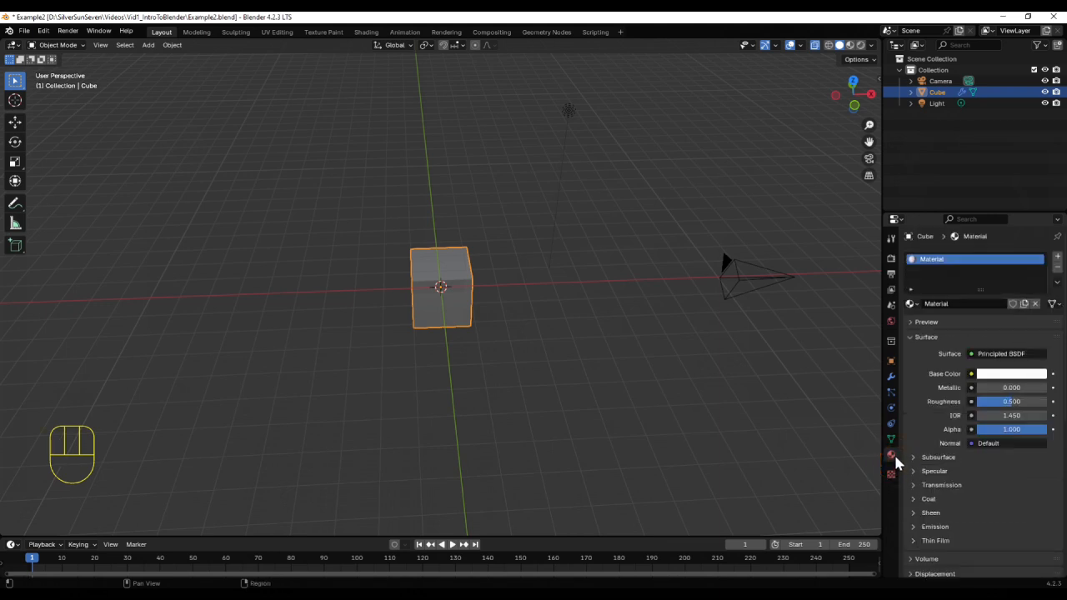
left_click(729, 265)
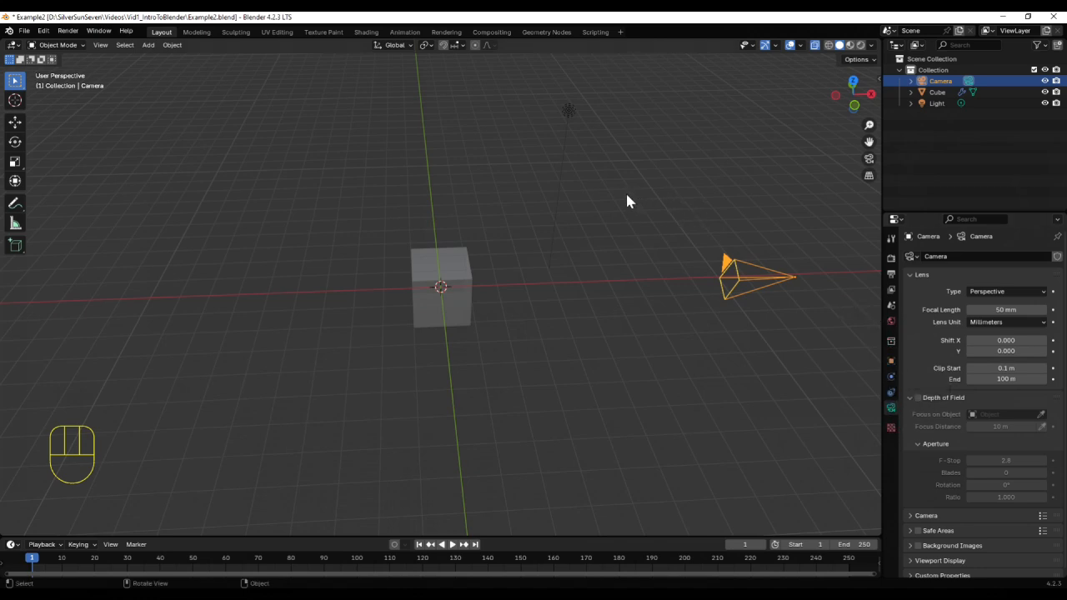
left_click(441, 280)
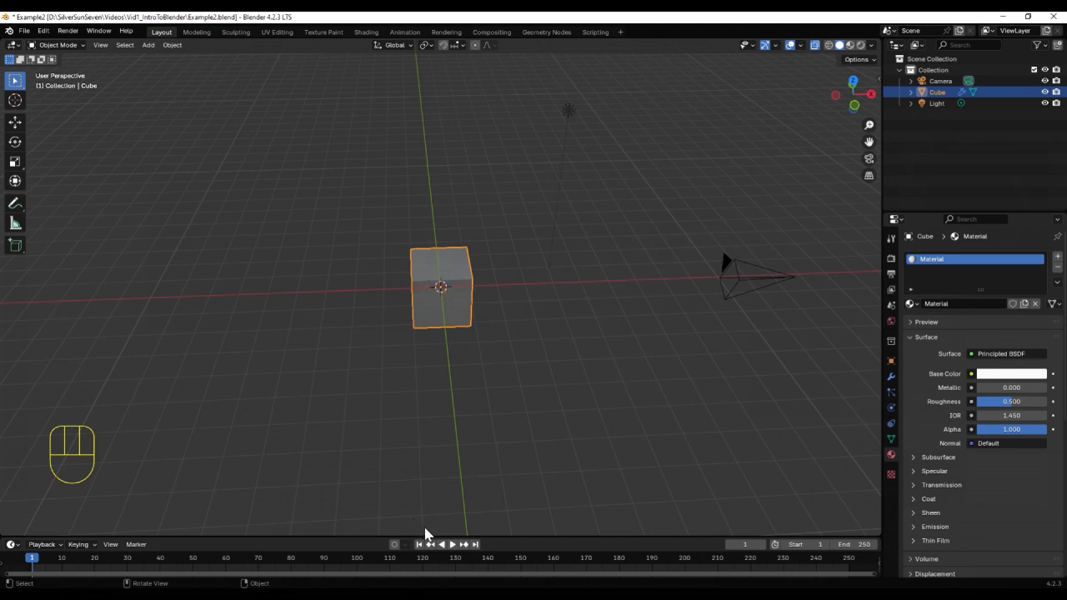
- Enlarge the Timeline and Properties editors, and turn off X-ray display in the 3D viewport
left_click_drag(489, 539, 493, 459)
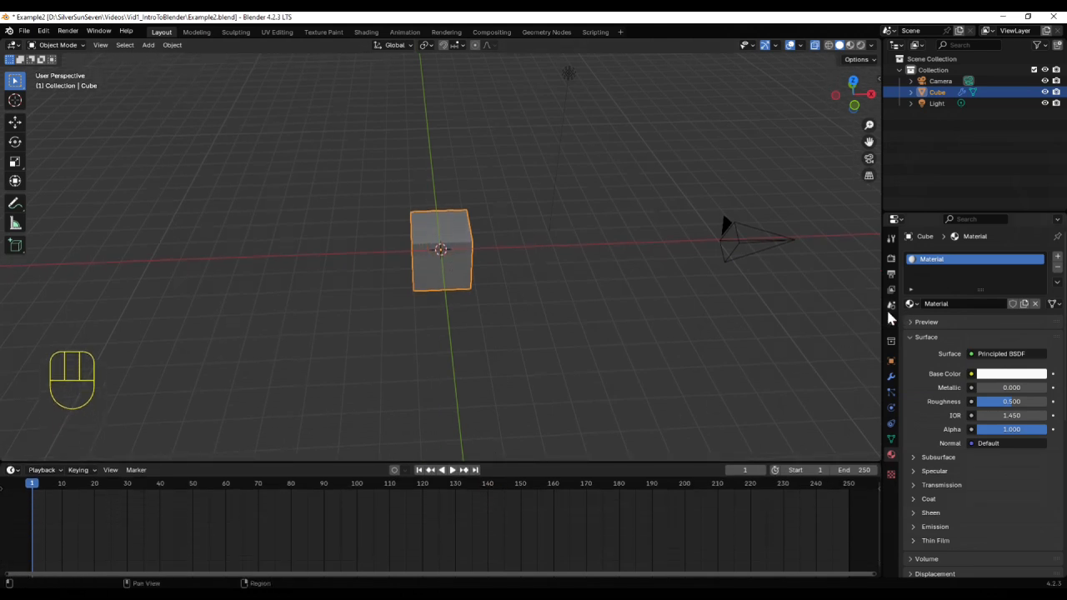
left_click_drag(881, 313, 828, 310)
left_click_drag(882, 213, 879, 156)
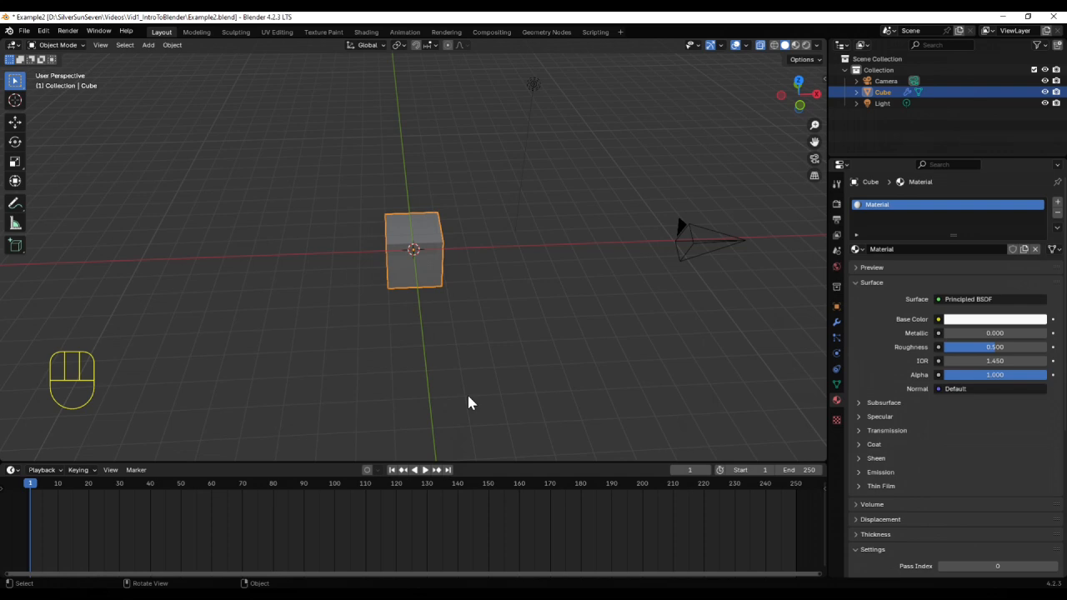
middle_click_drag(484, 379, 430, 389)
left_click(759, 45)
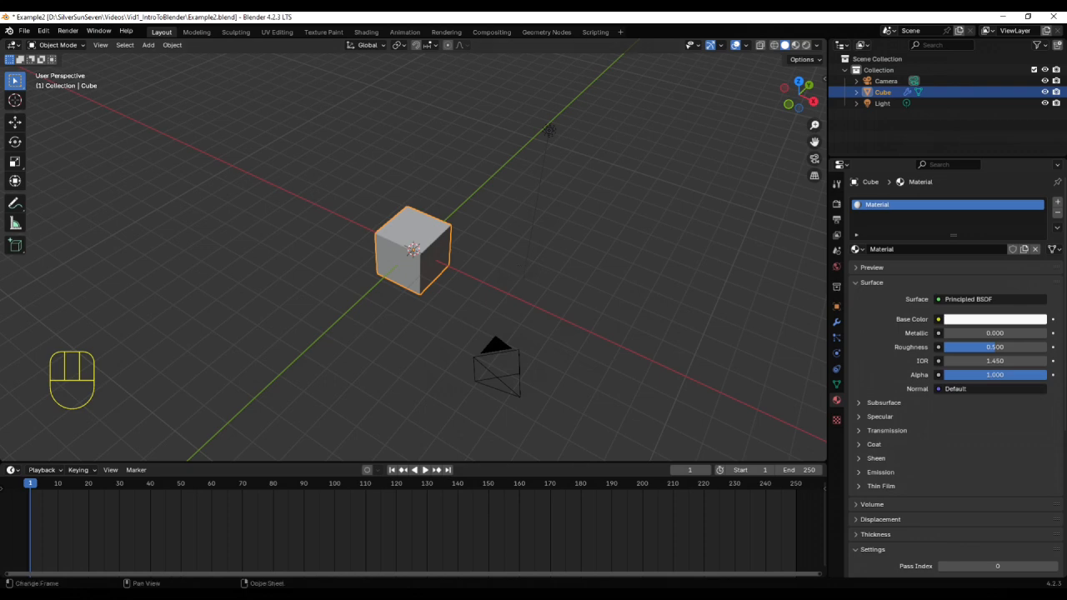
- Insert a keyframe for the cube at frame 0
mouse_move(30, 489)
left_mouse_down()
mouse_move(444, 475)
mouse_move(25, 488)
left_mouse_up()
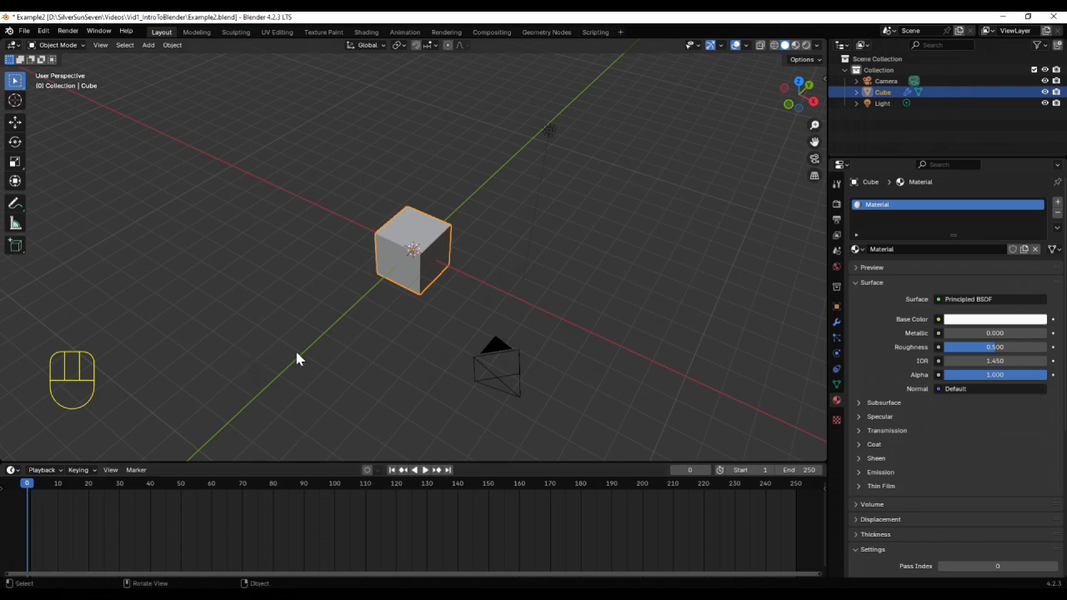
left_click(803, 472)
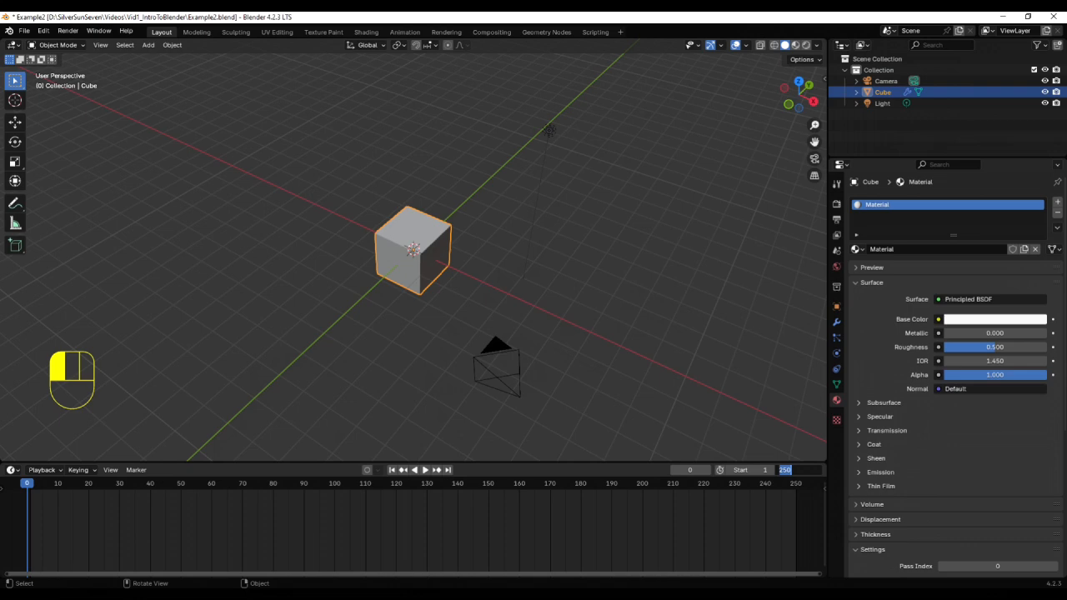
left_click(412, 281)
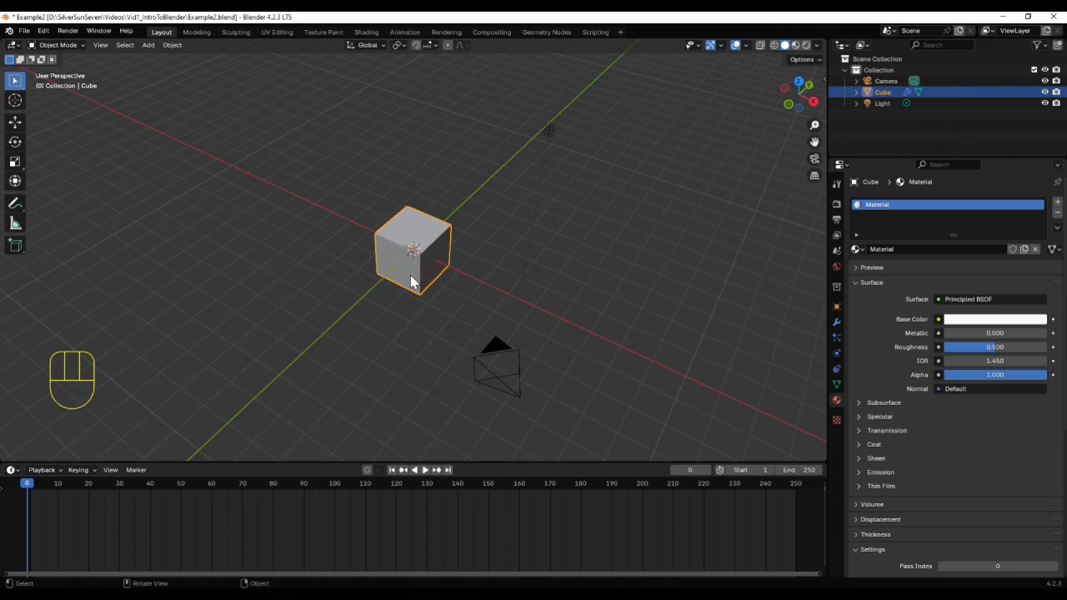
key("i")
- At frame 80, raise the cube along the Z axis and rotate it around the Y axis
left_click_drag(27, 488, 274, 492)
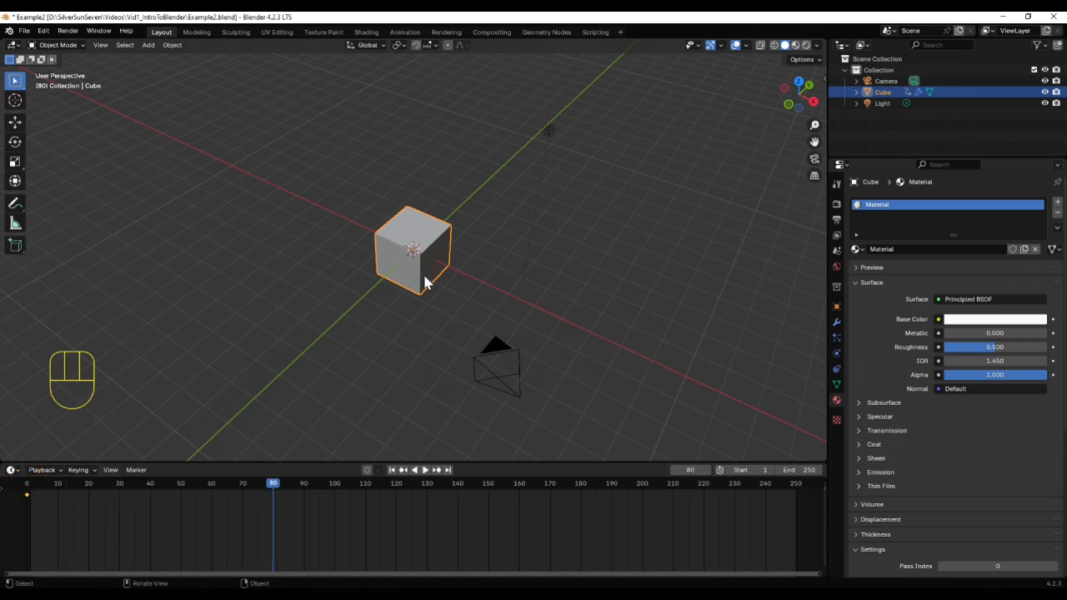
key("g")
key("z")
left_click(417, 180)
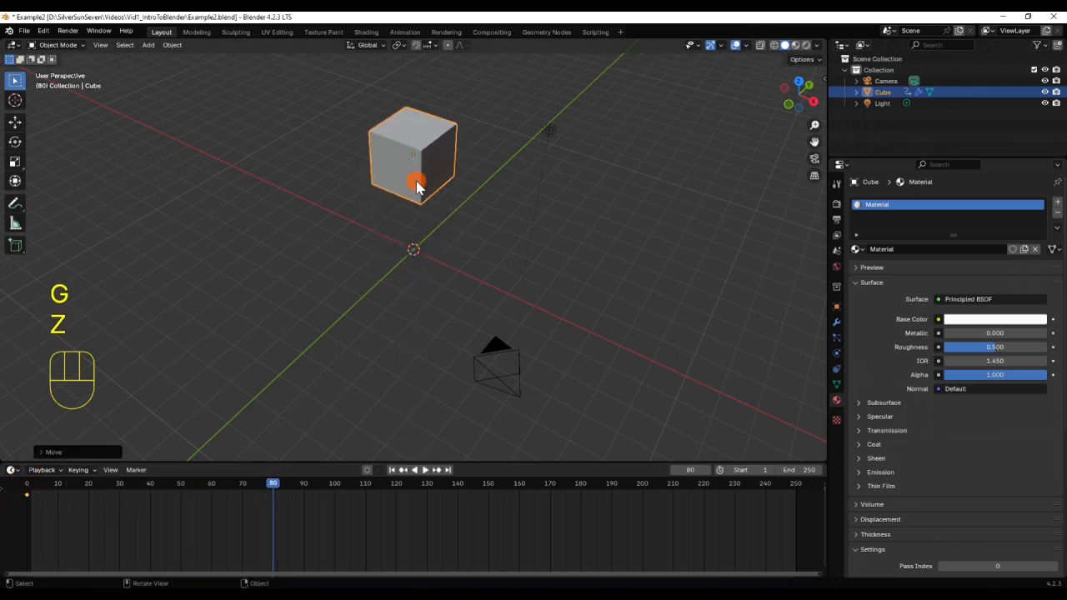
key("r")
key("y")
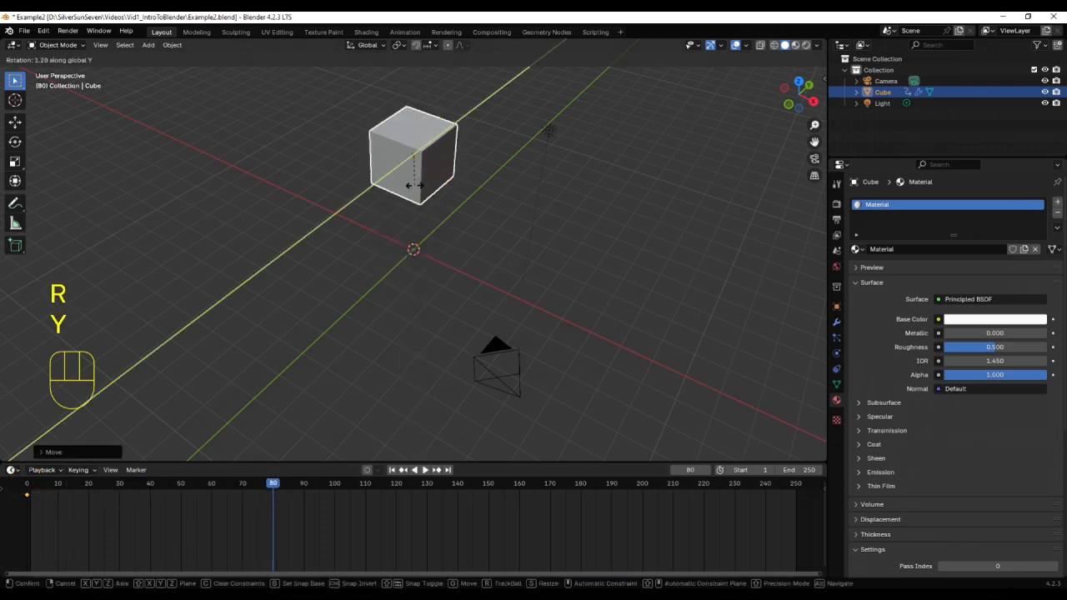
left_click(379, 238)
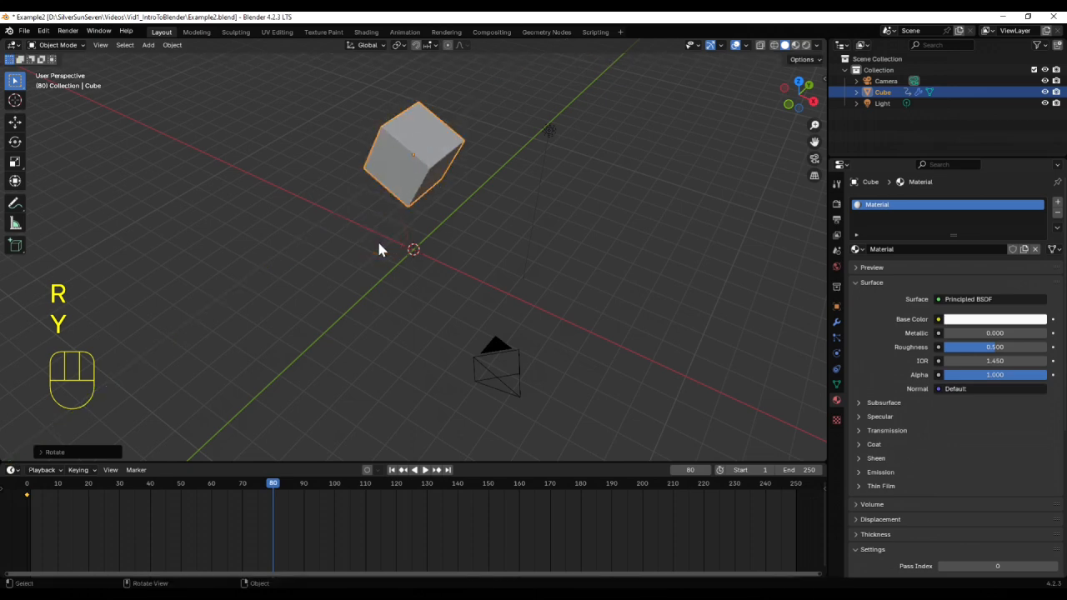
- Scale the cube up to about twice its size and insert a keyframe at frame 80
key("s")
left_click(405, 341)
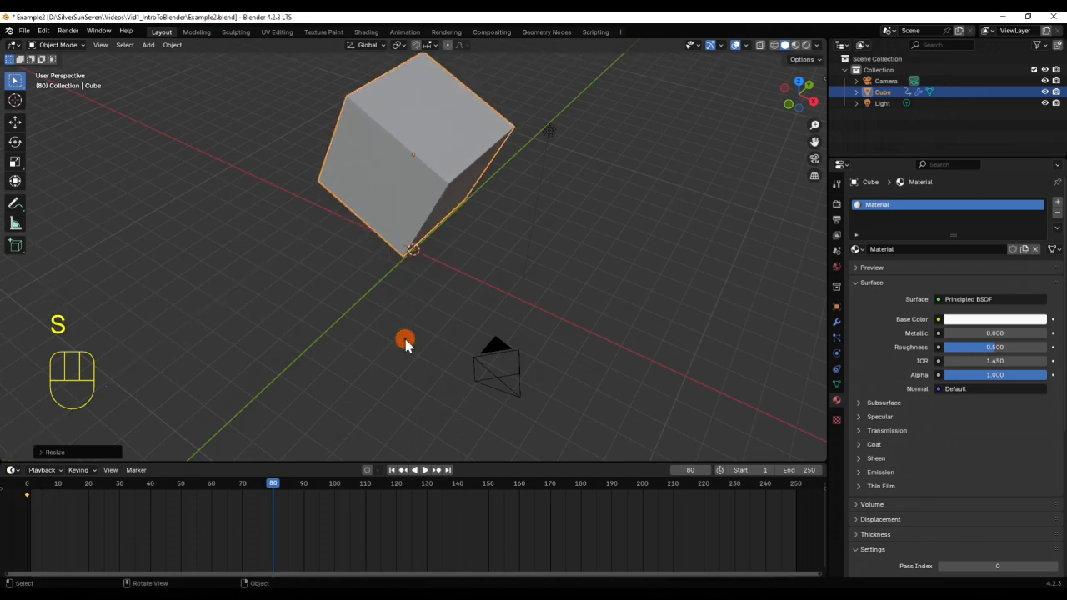
key("i")
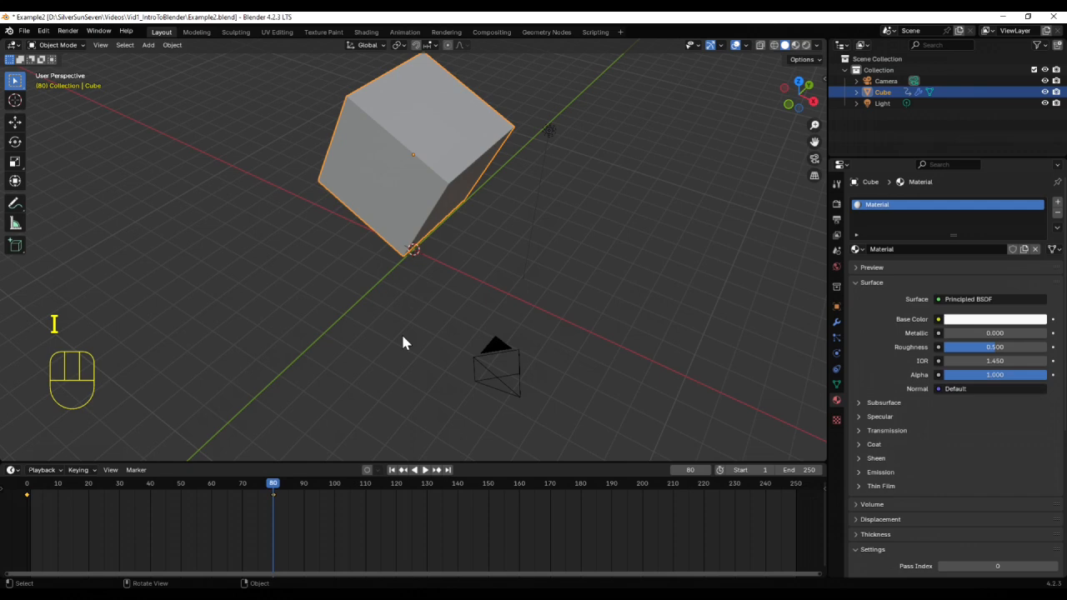
- At frame 150, move the cube back along the Y axis, scale it down to about 0.2, and insert a keyframe
left_click_drag(272, 492, 488, 484)
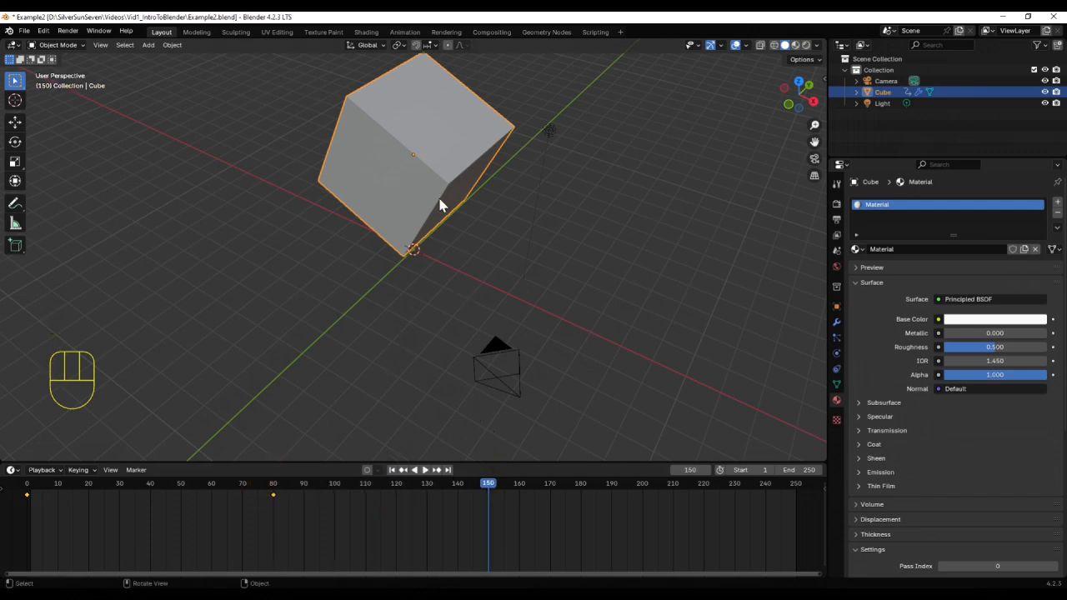
key("g")
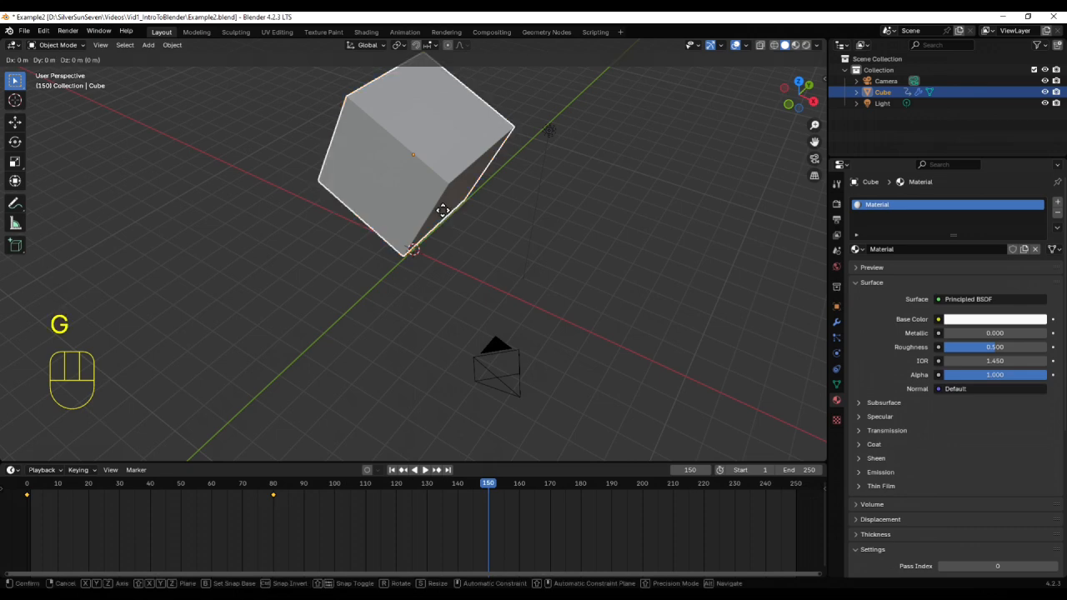
key("y")
left_click(599, 162)
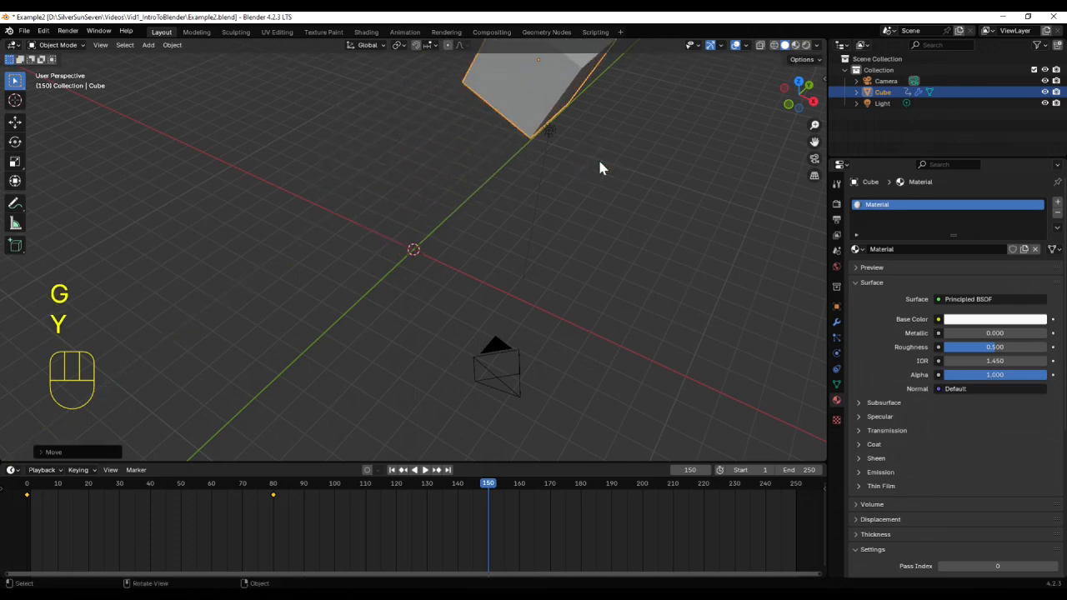
key("s")
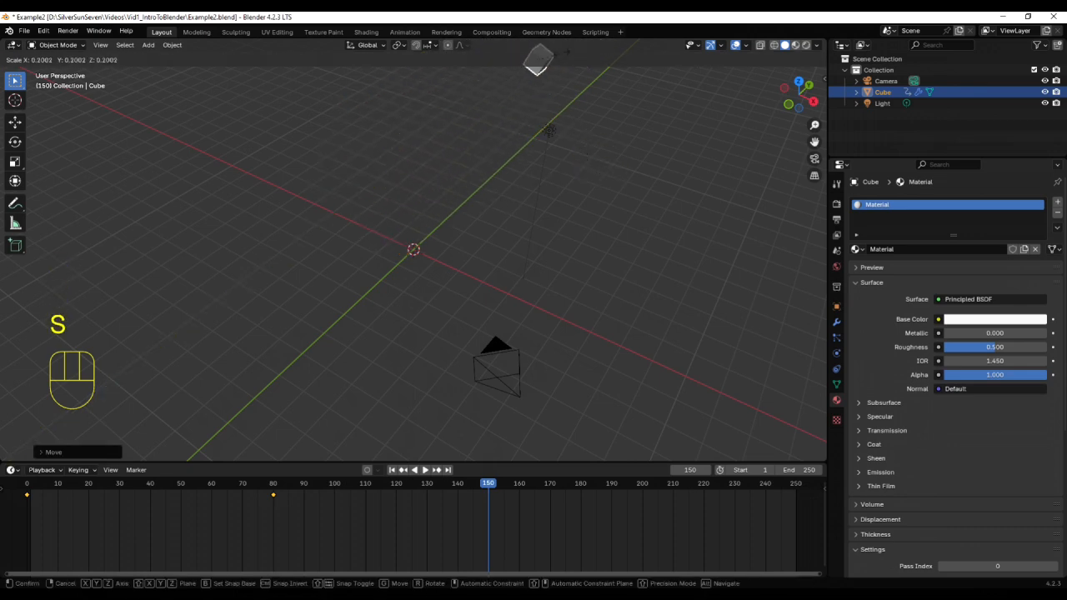
left_click(565, 73)
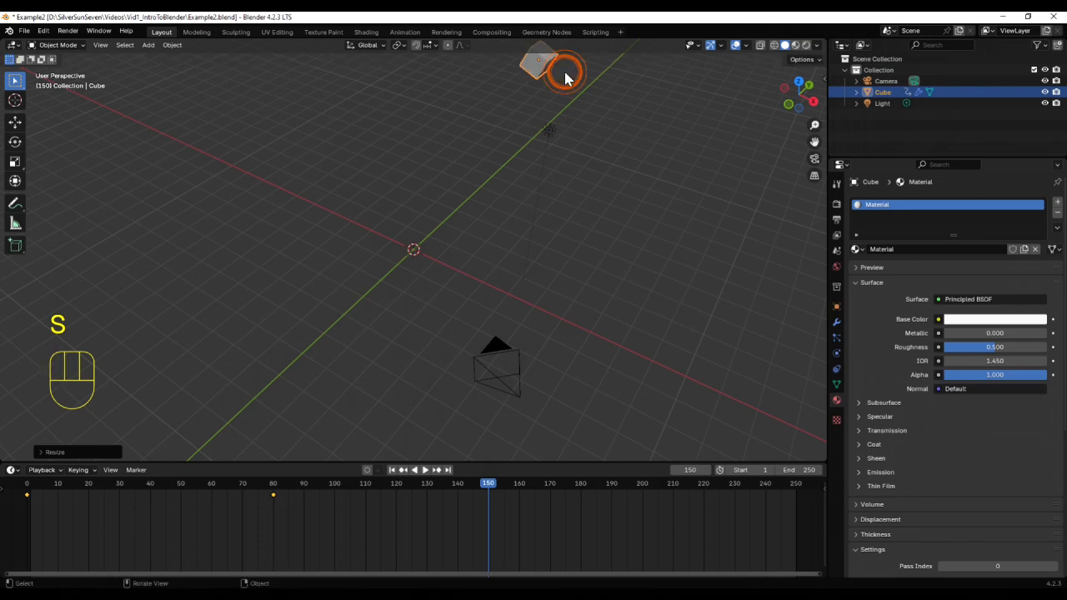
key("i")
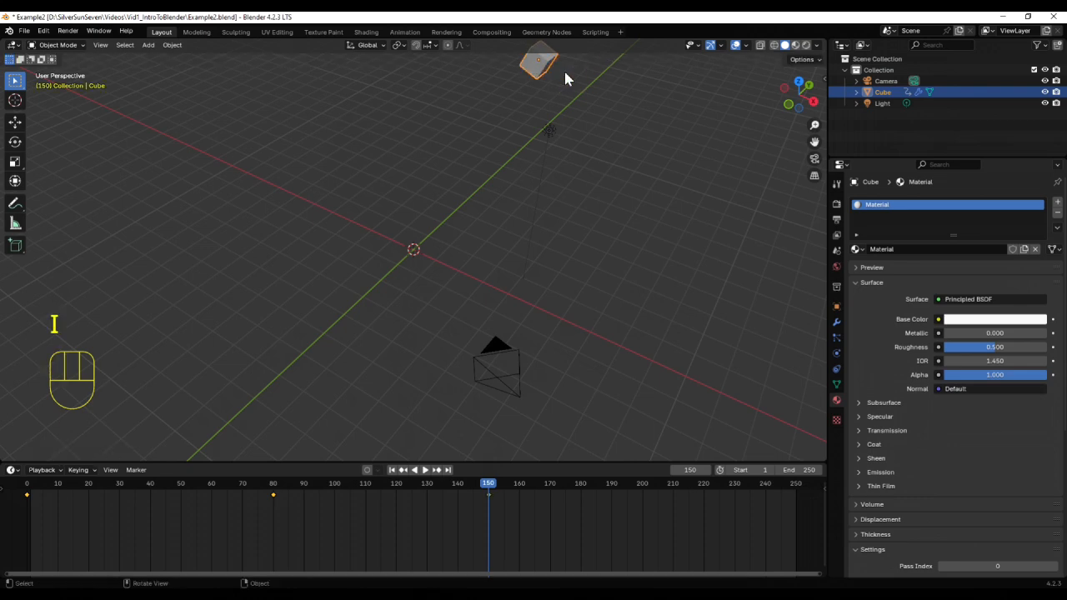
- Duplicate the cube's keyframe at frame 0 and place the copy at frame 250
left_click_drag(48, 517, 12, 494)
key("ctrl+d")
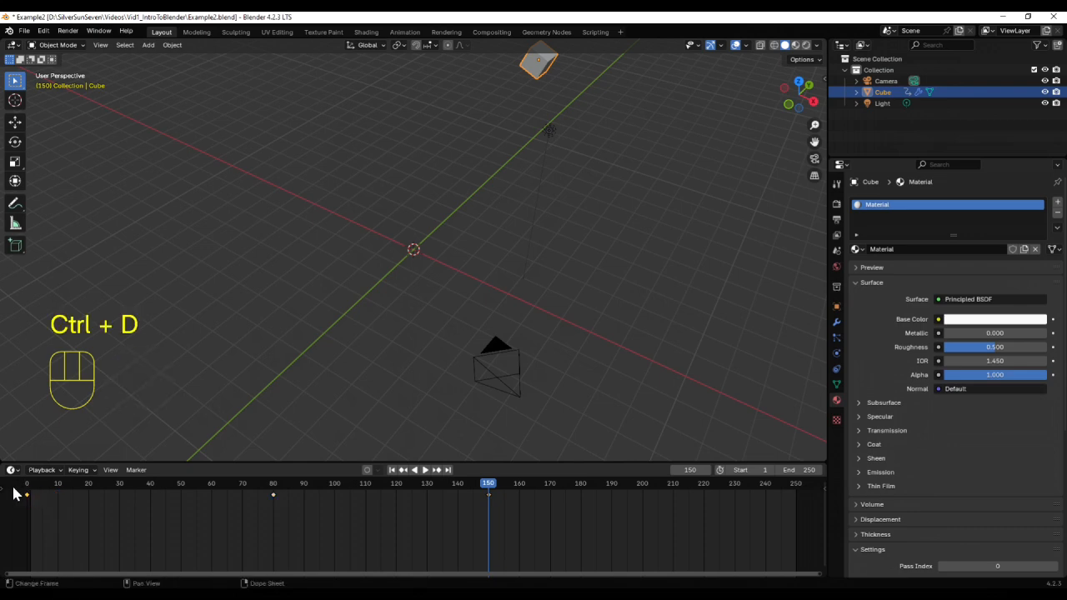
key("shift+d")
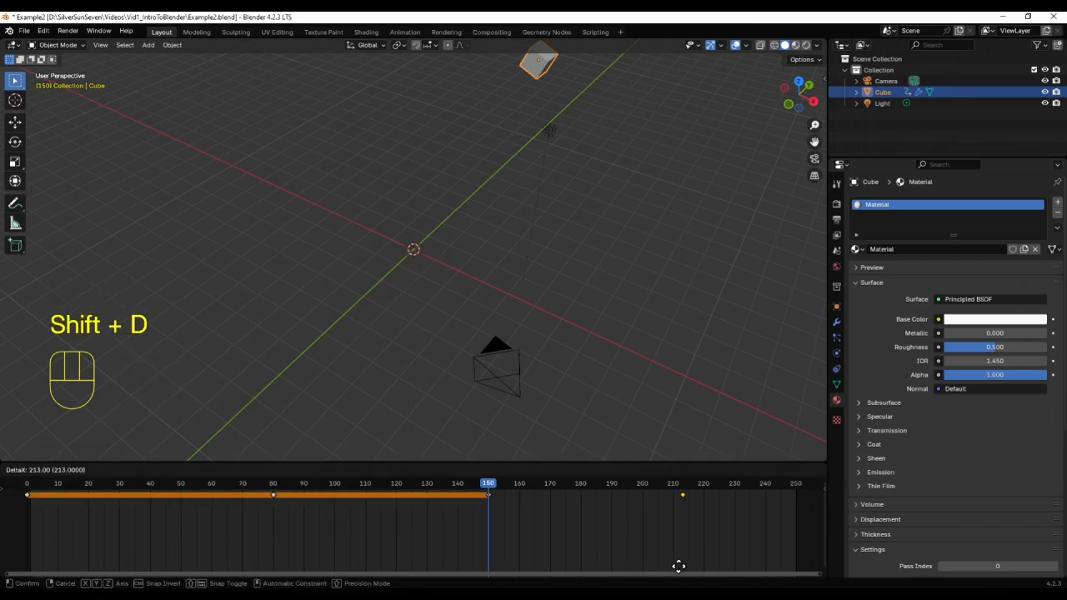
left_click(781, 557)
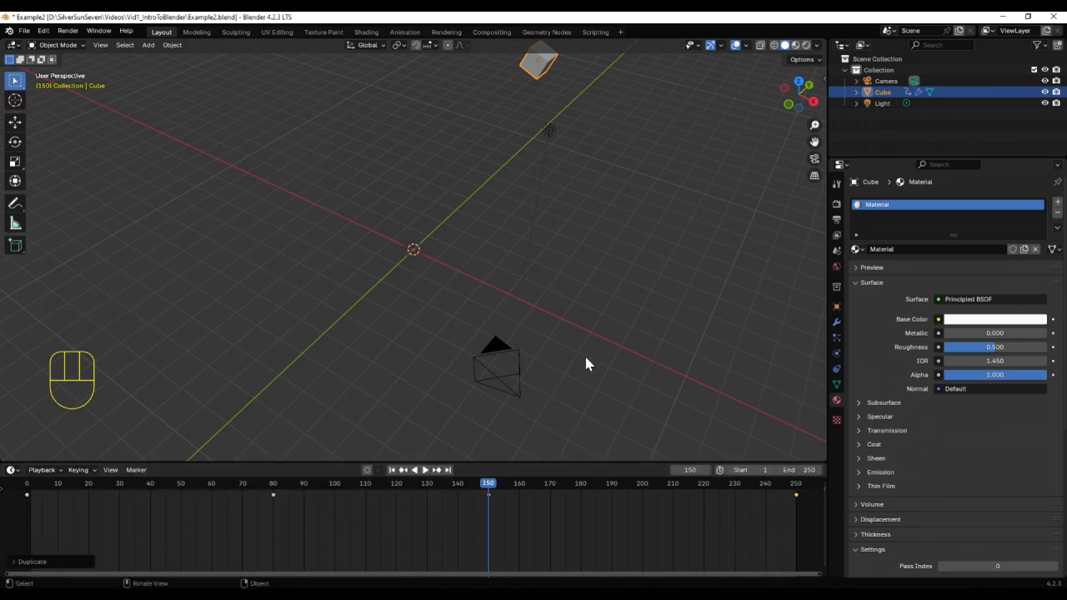
- Play the cube animation from frame 150, pause and resume it, and stop the playback
middle_click_drag(613, 310, 582, 380, "shift")
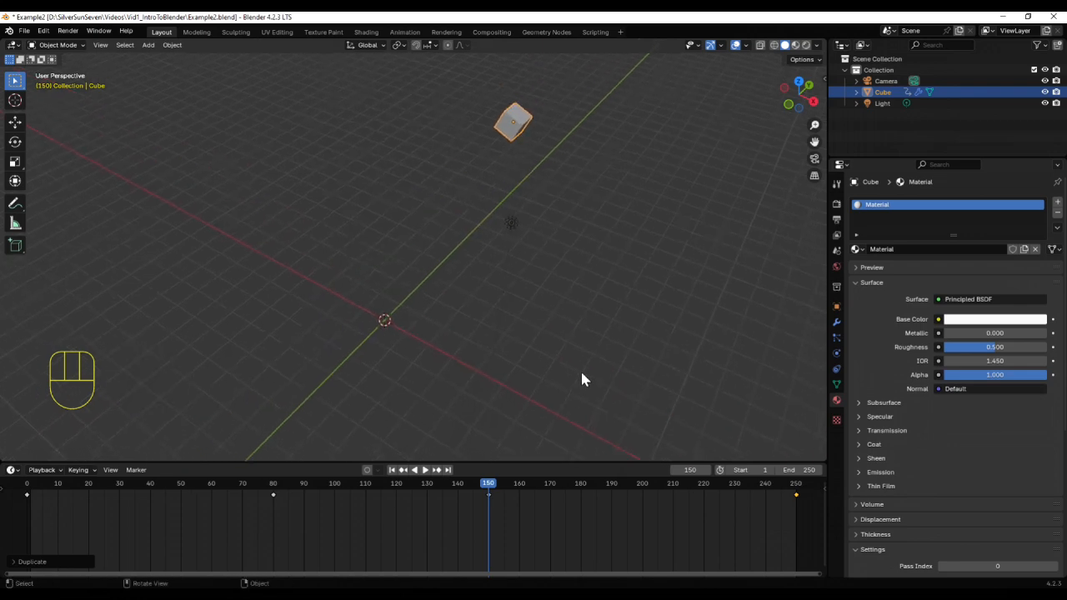
left_click(424, 470)
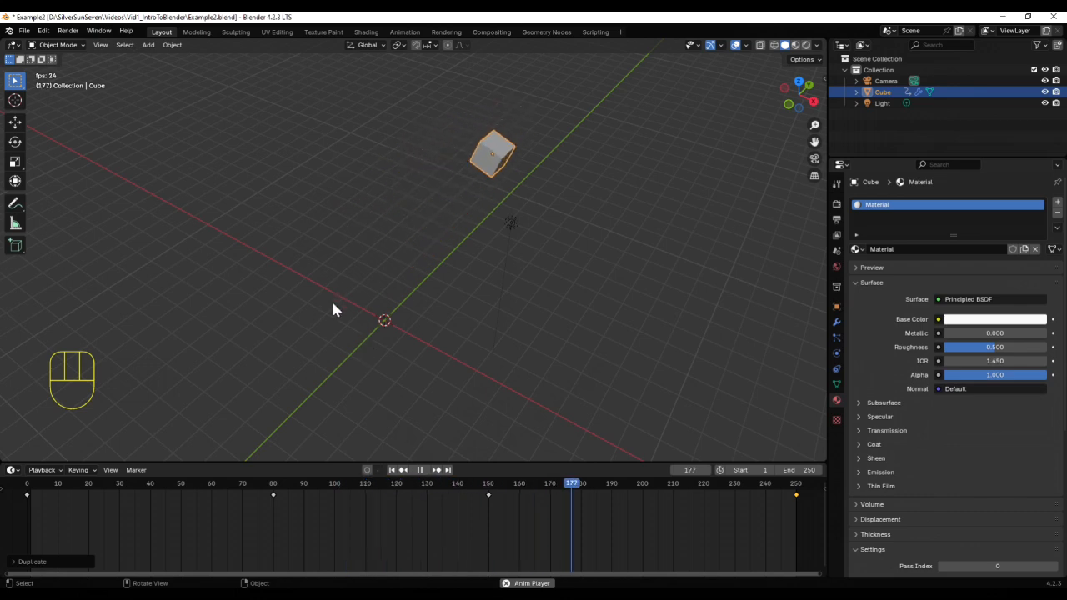
key("space")
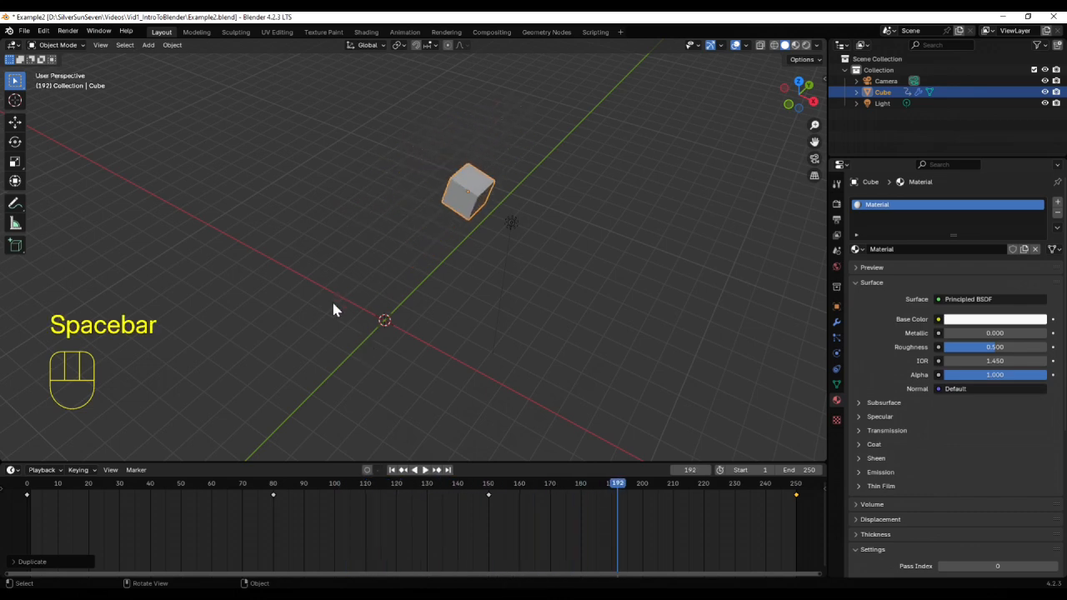
key("space")
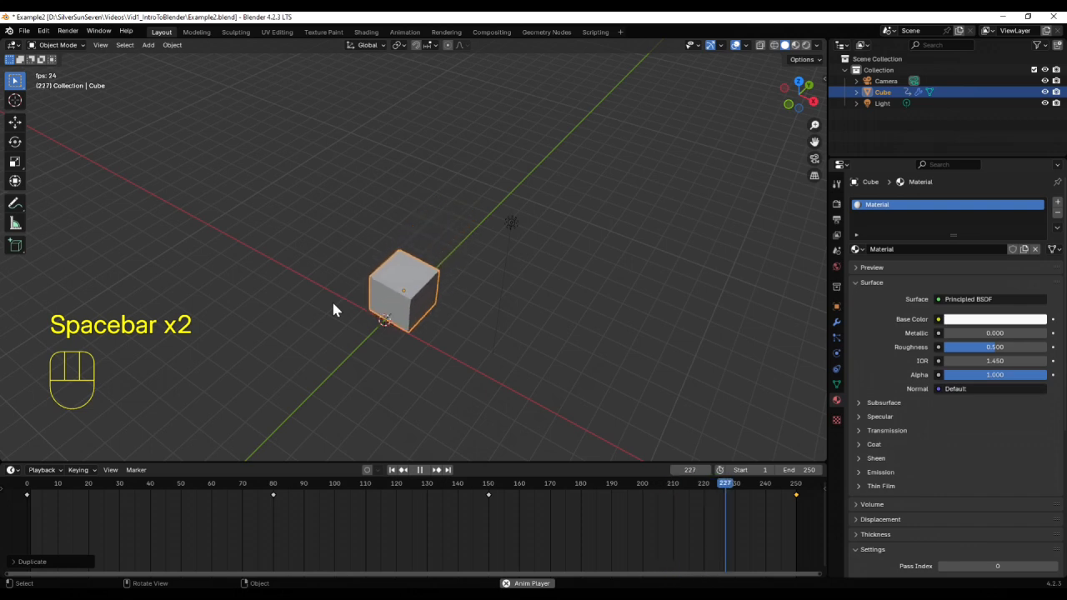
key("space")
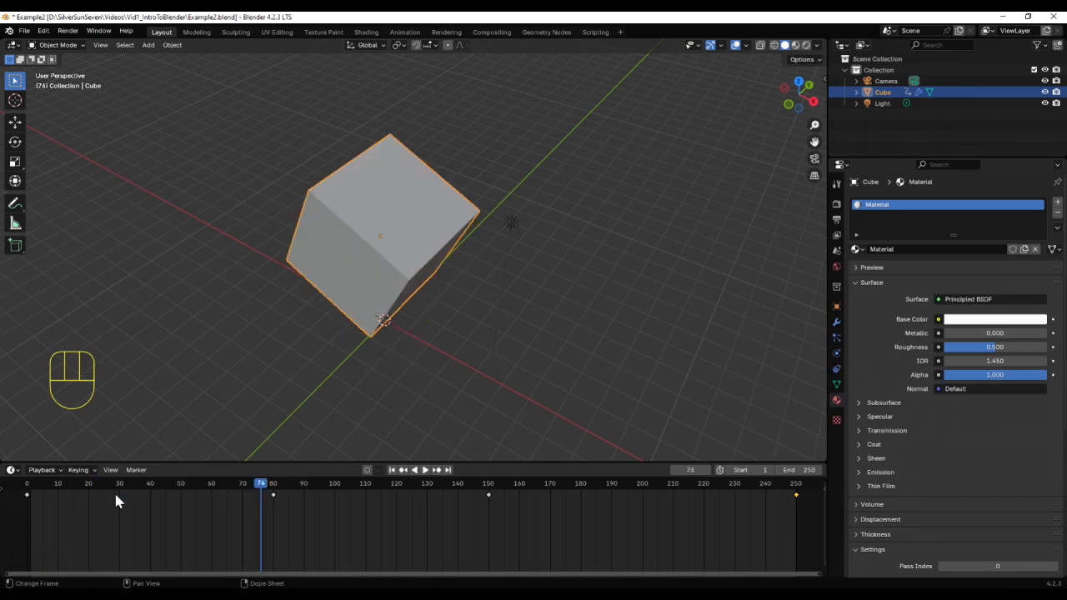
- Set the interpolation mode of the selected keyframe at frame 250 to Constant and check the playback
right_click(116, 496)
mouse_move(116, 495)
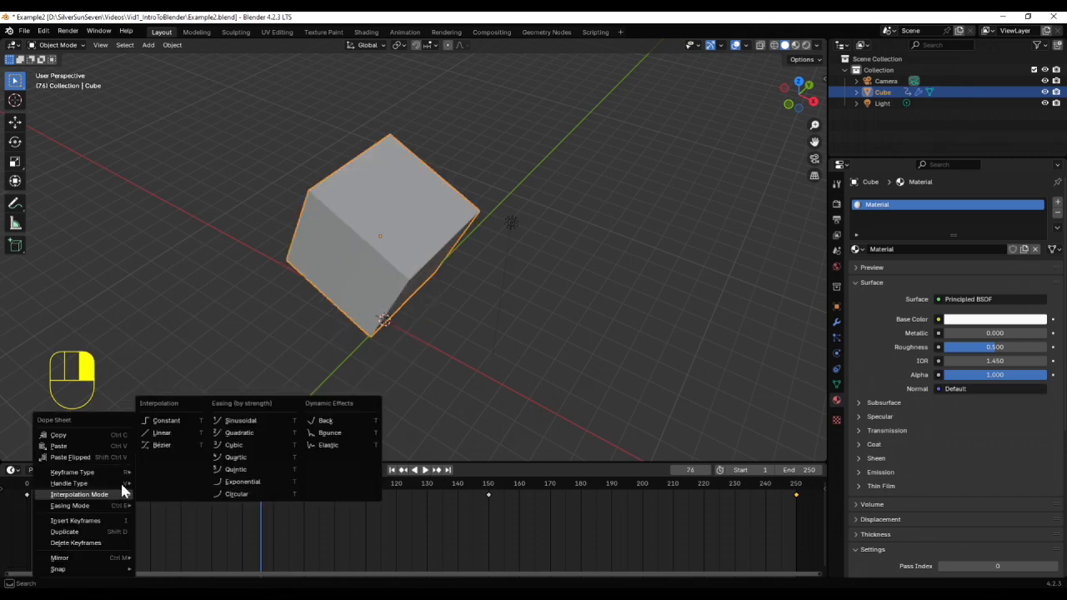
left_click(163, 423)
key("space")
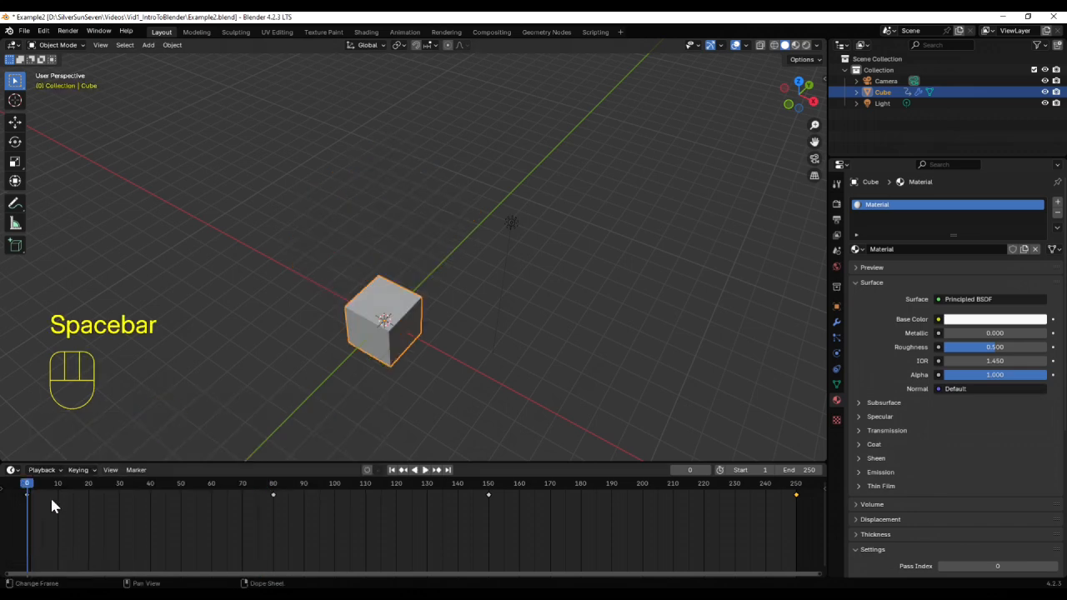
- Set the interpolation mode of all the cube's keyframes to Constant and play the animation
key("a")
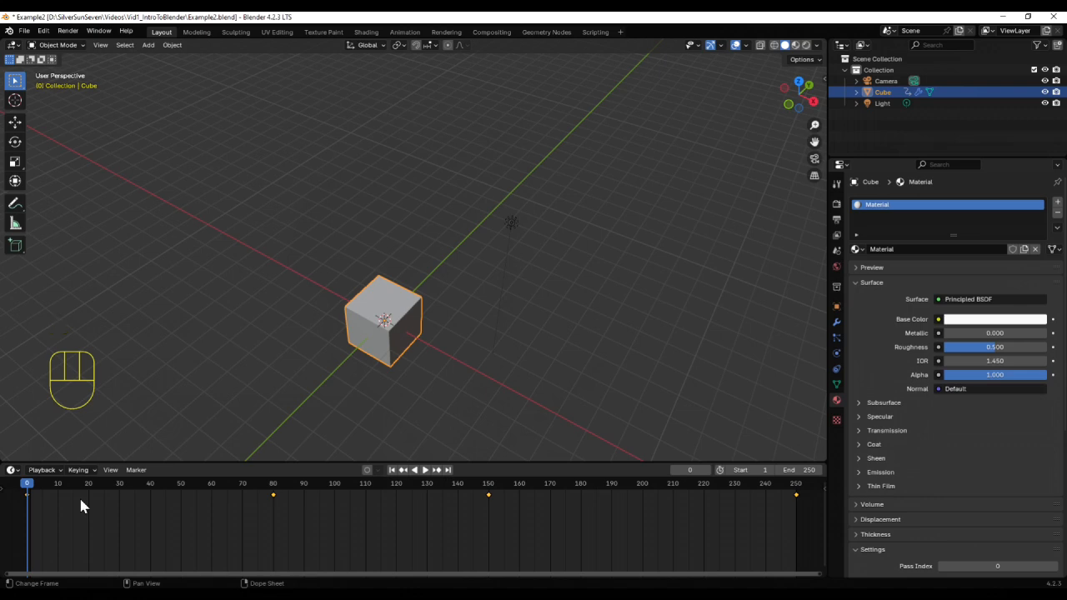
right_click(80, 506)
left_click(143, 432)
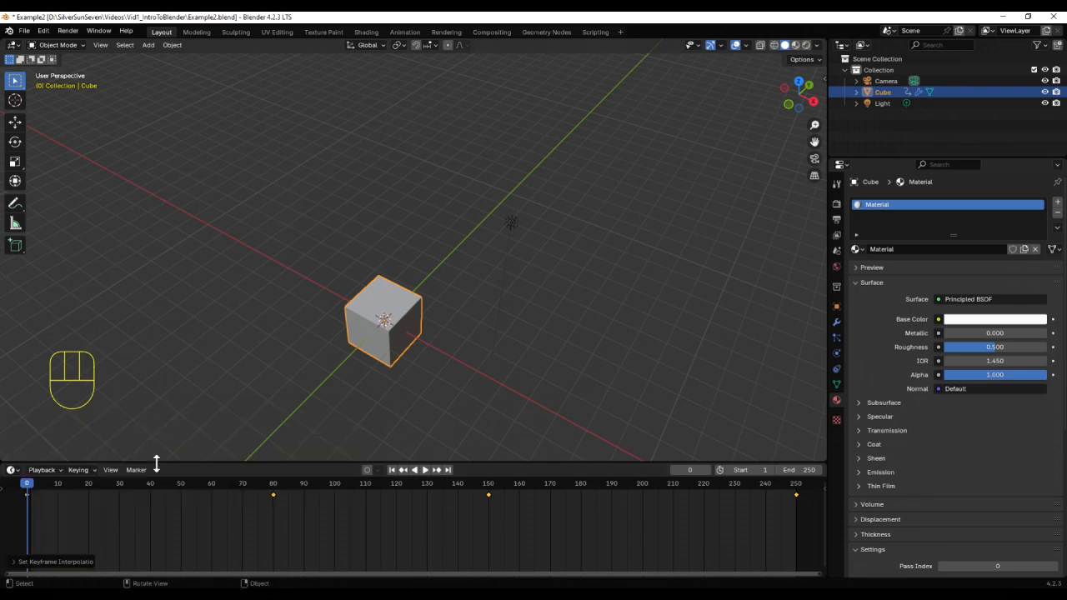
left_click(424, 470)
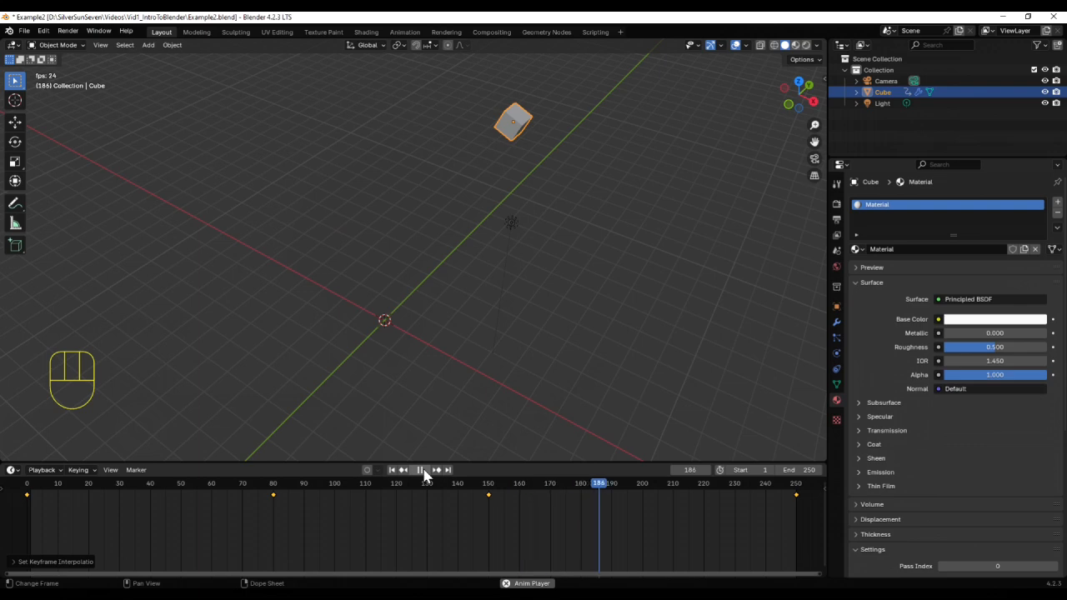
key("space")
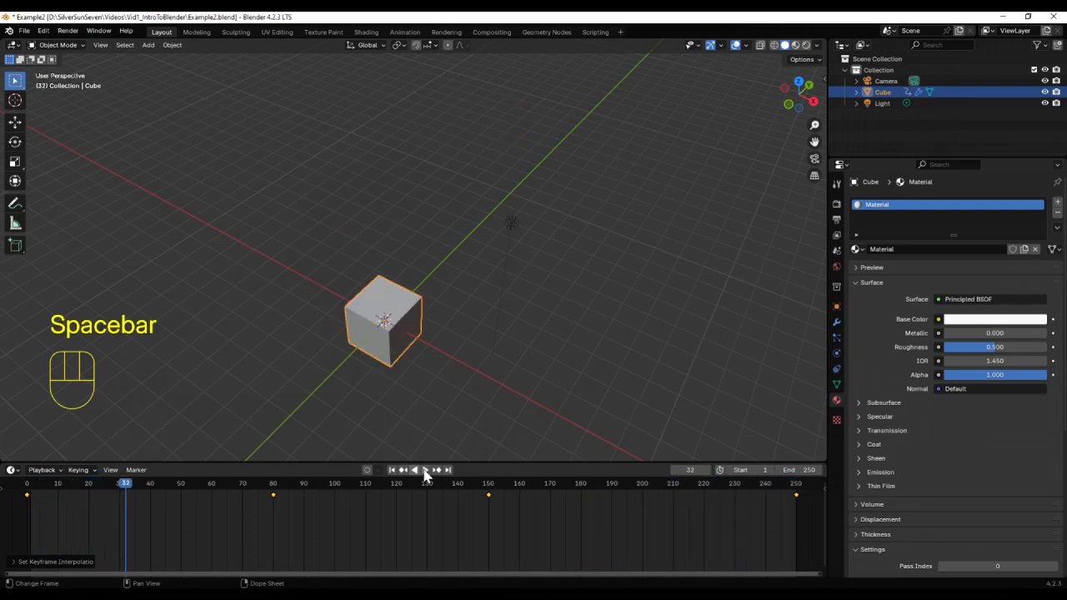
- Change the interpolation mode of all the cube's keyframes to Linear and play the animation
right_click(155, 494)
mouse_move(159, 503)
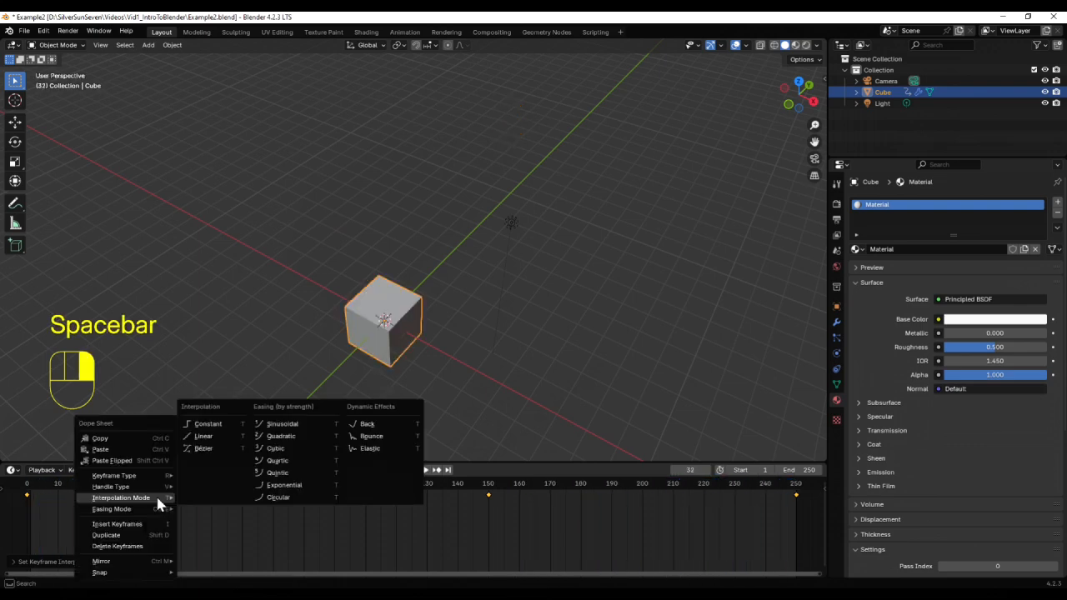
left_click(201, 437)
key("space")
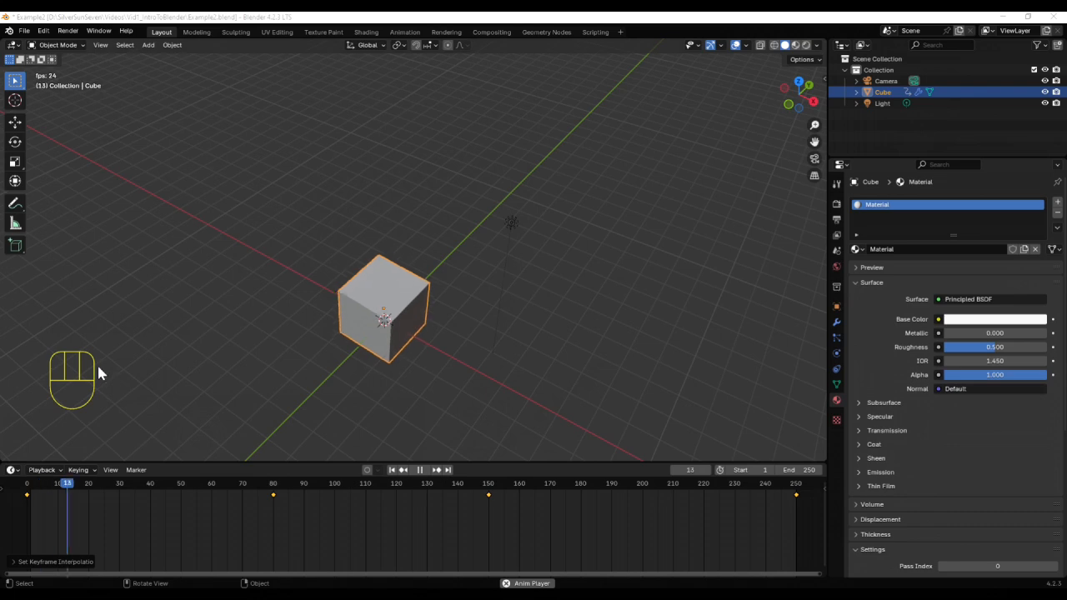
- Stop the playback at frame 0 and reduce the height of the Timeline area
right_click(102, 498)
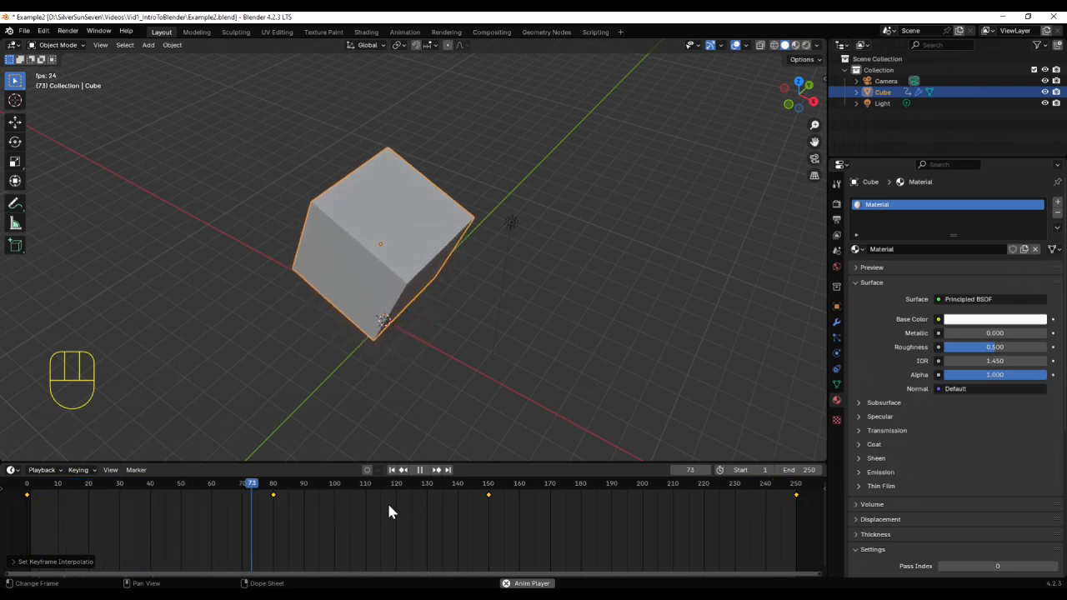
key("space")
left_click_drag(297, 483, 24, 492)
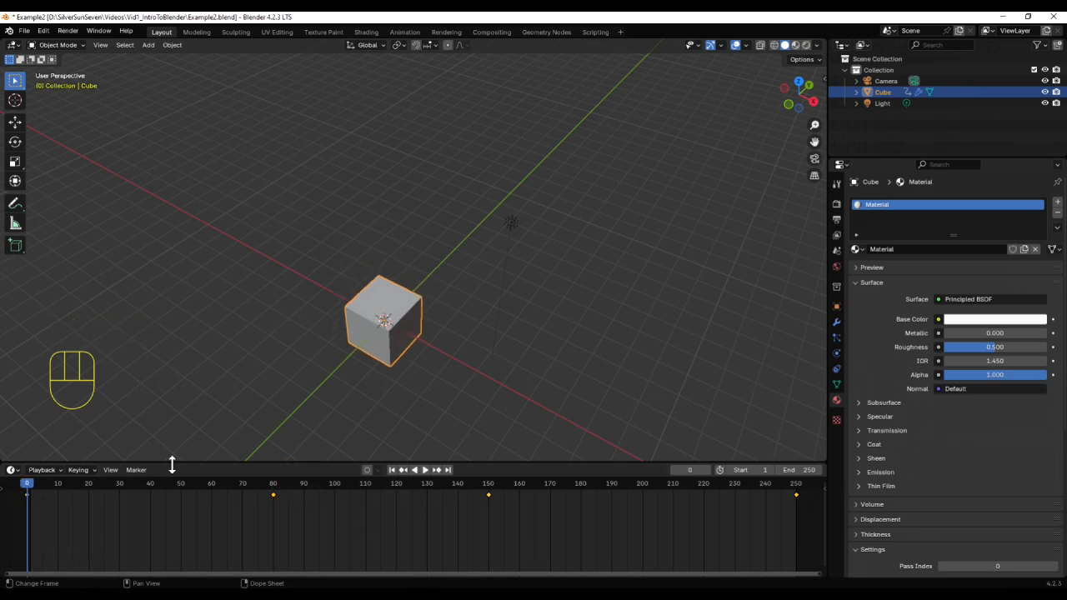
left_click_drag(194, 462, 196, 527)
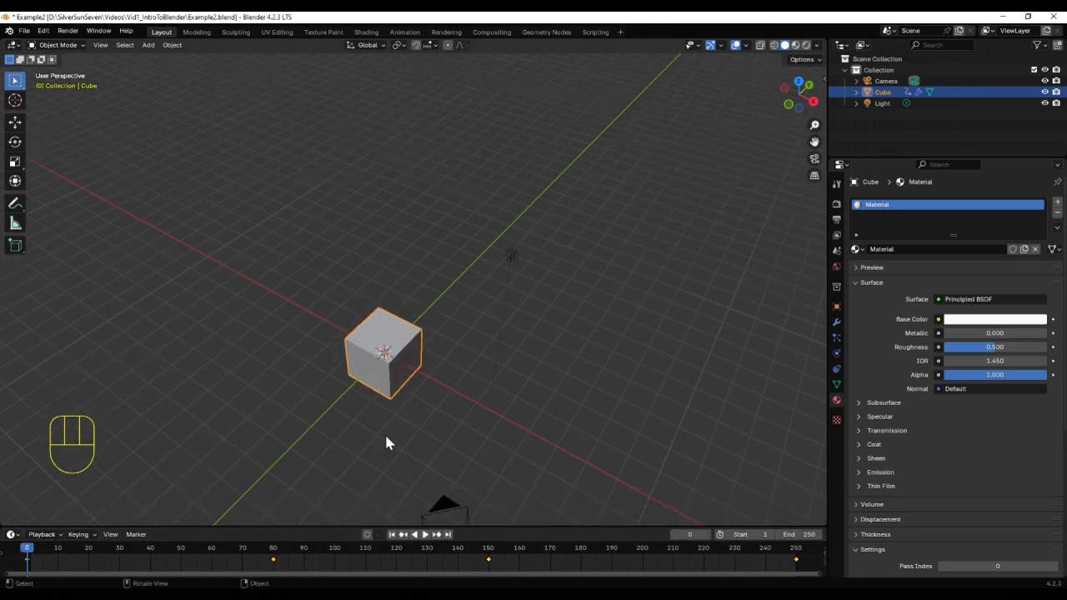
- Look through the available editor types, switch the viewport area to Preferences, and restore it to the 3D Viewport
left_click(14, 45)
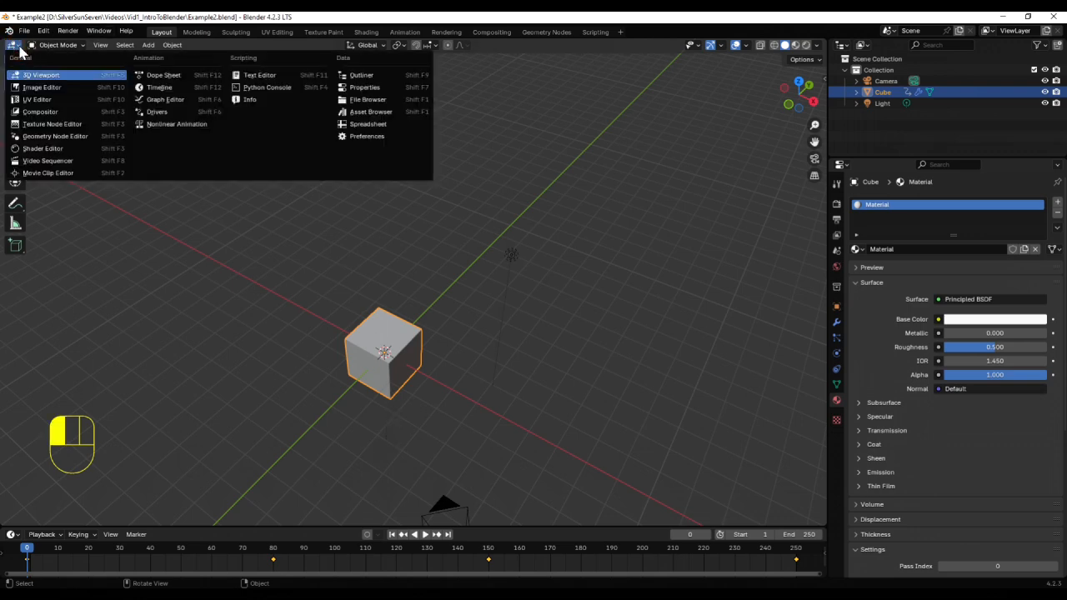
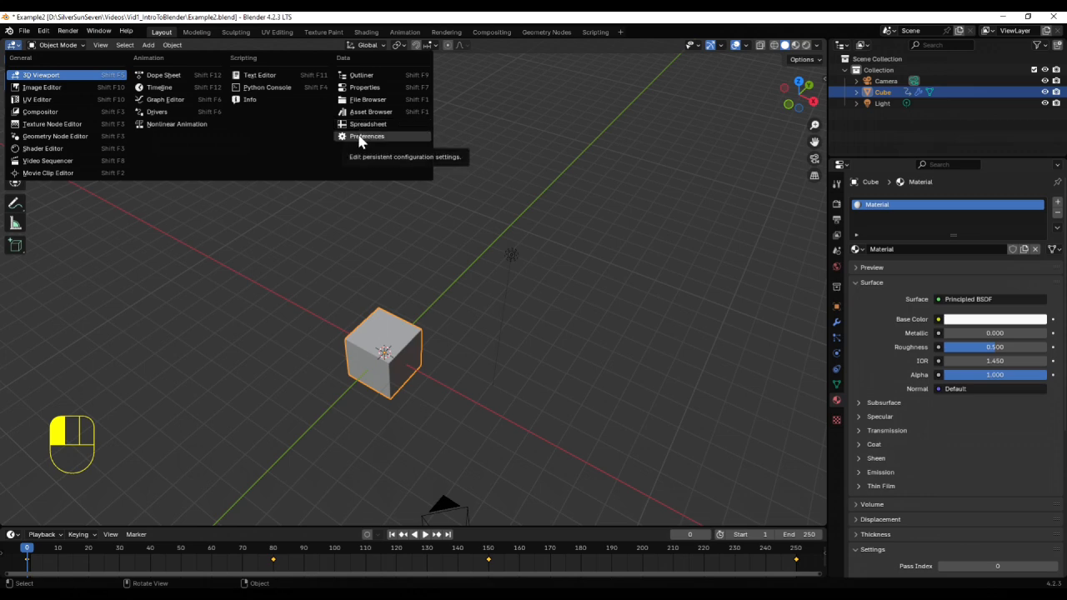
left_click(359, 137)
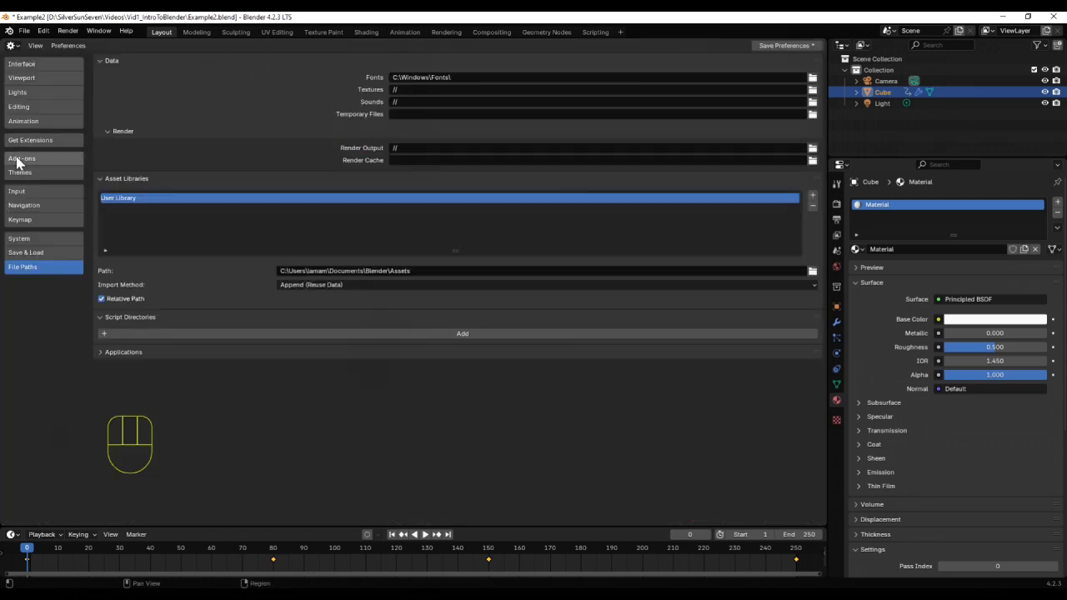
left_click(13, 46)
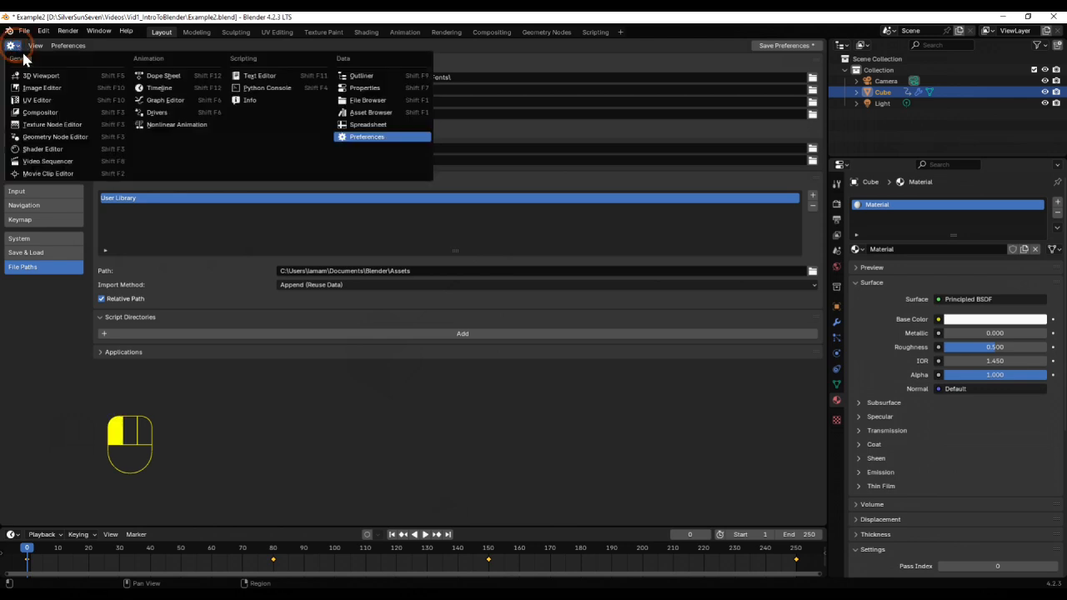
left_click(39, 76)
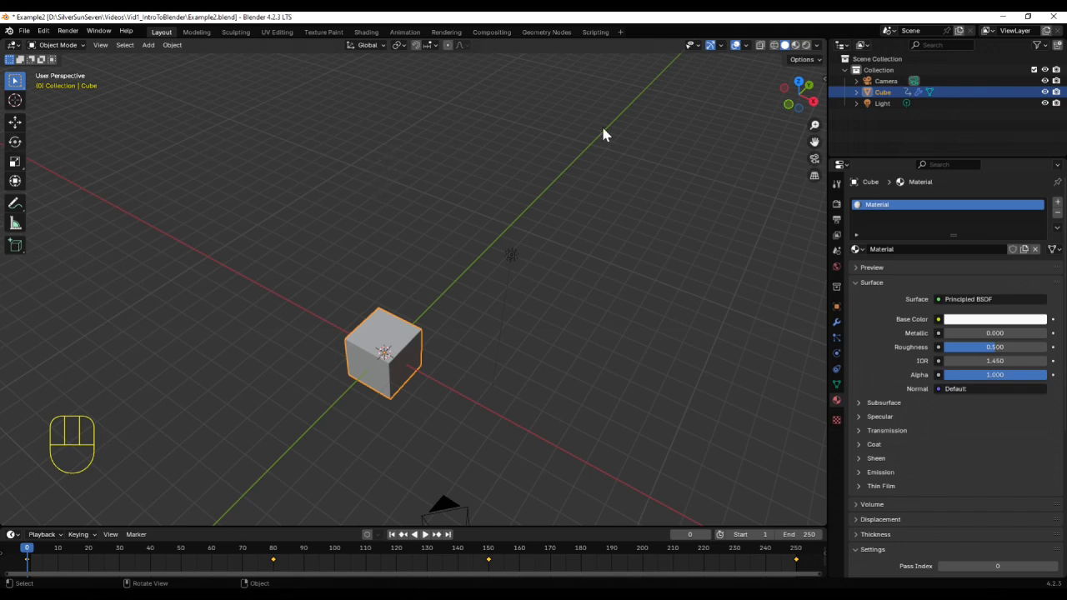
- Split the 3D viewport into two side-by-side areas and divide the right one into an upper and a lower viewport
left_click_drag(826, 37, 509, 45)
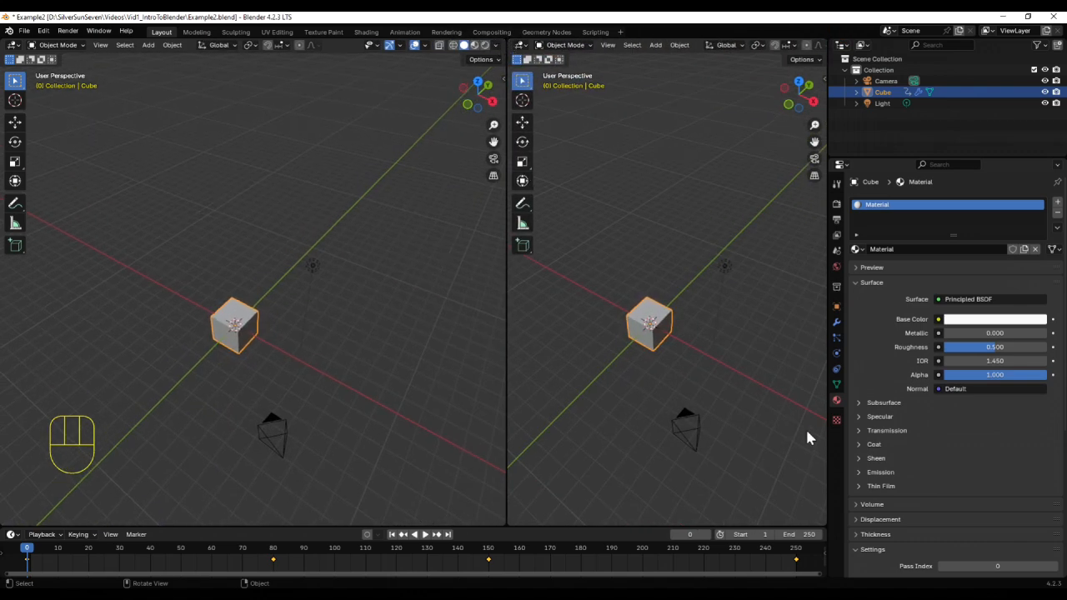
left_click(824, 510)
left_click_drag(824, 510, 813, 293)
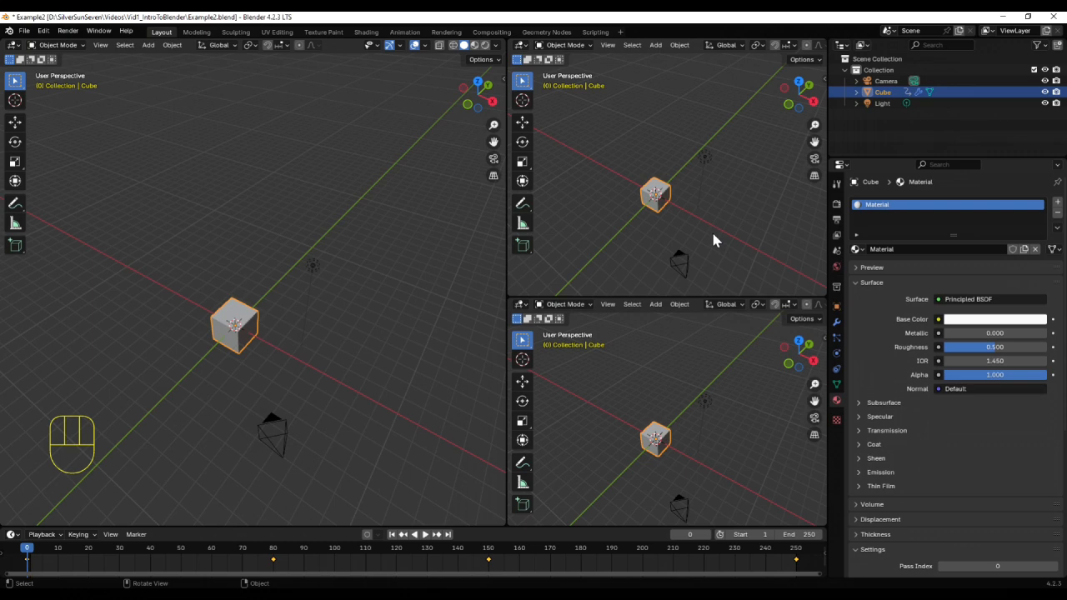
- Set the upper right viewport to the front view and the lower right viewport to the right view
key("KP_1")
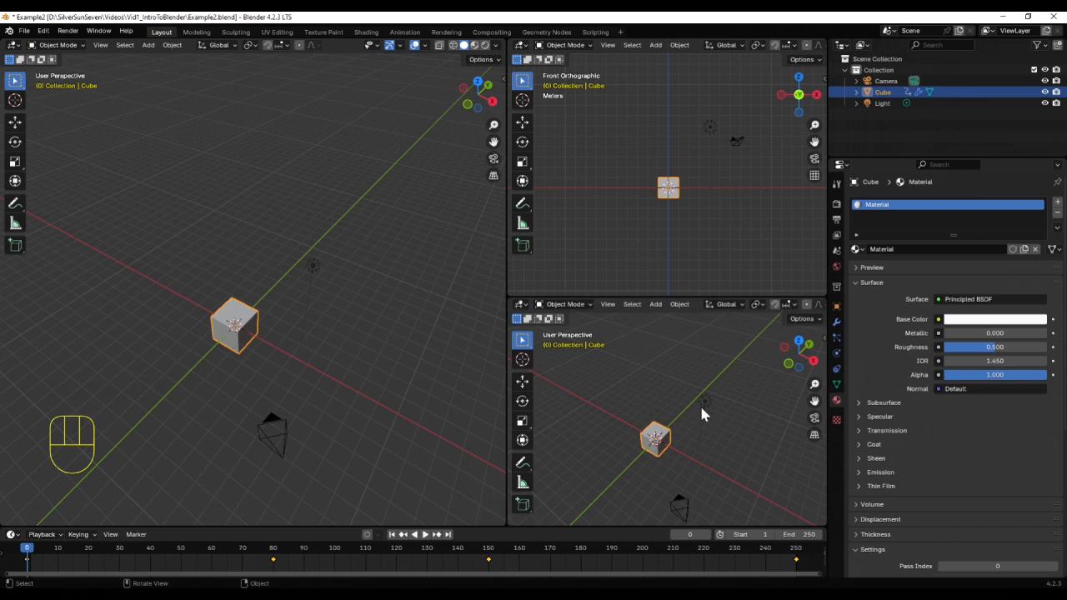
key("KP_3")
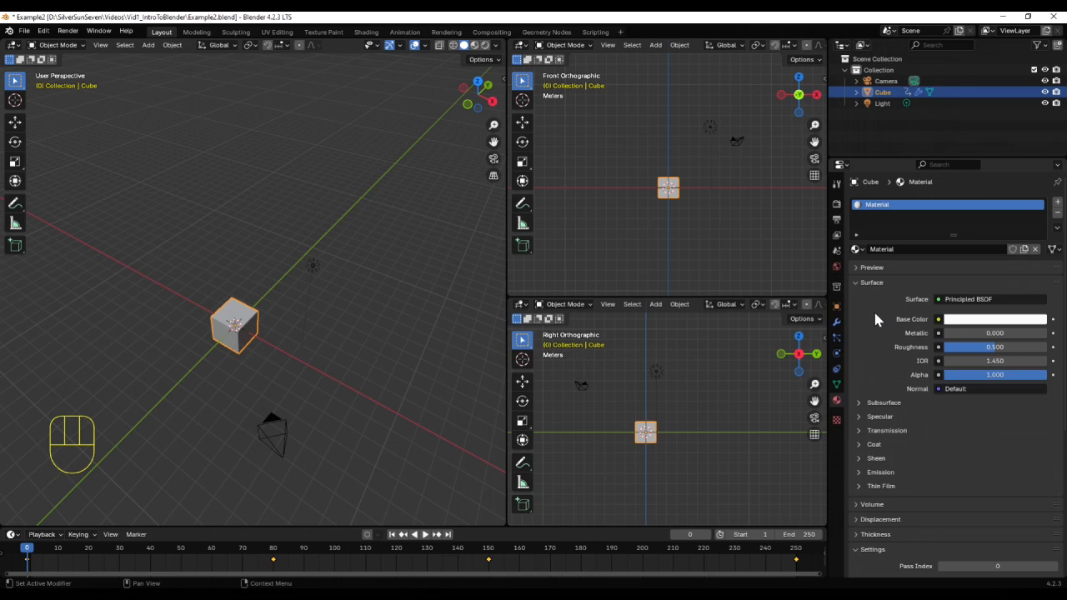
key("KP_1")
- Add a workspace by duplicating the current one and rename it MyWorkspace
left_click(620, 34)
mouse_move(610, 53)
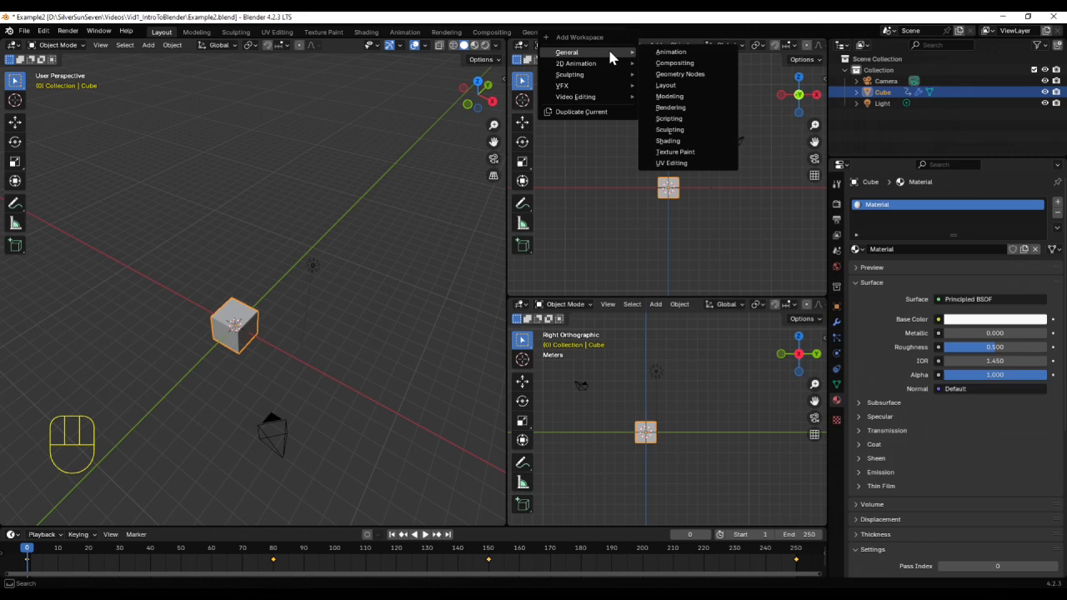
left_click(584, 111)
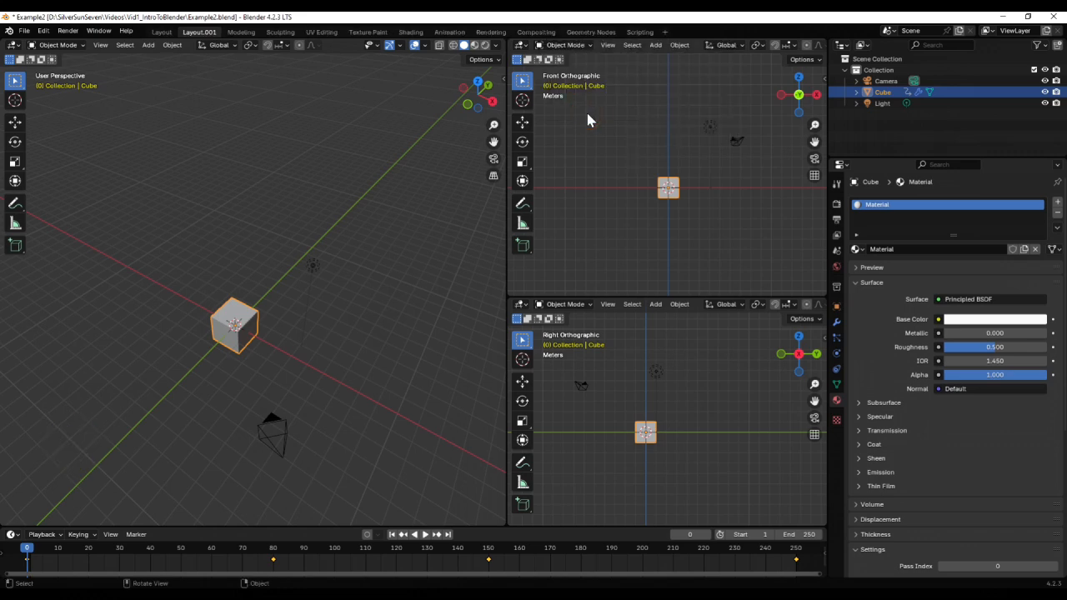
double_click(204, 32)
type("MyWorkspace")
key("Return")
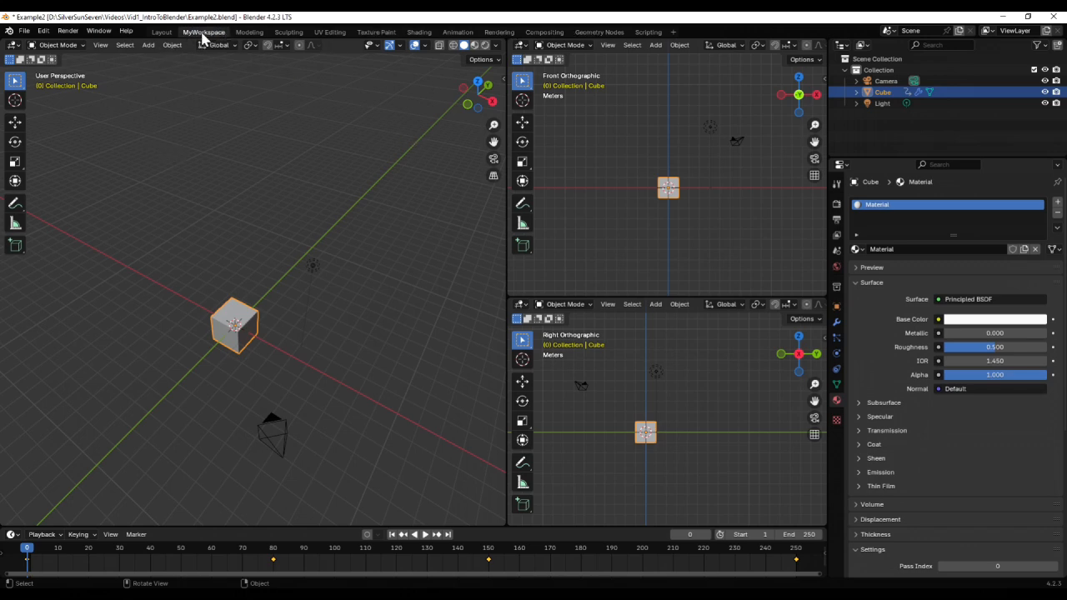
- Delete the MyWorkspace workspace
right_click(204, 34)
left_click(175, 63)
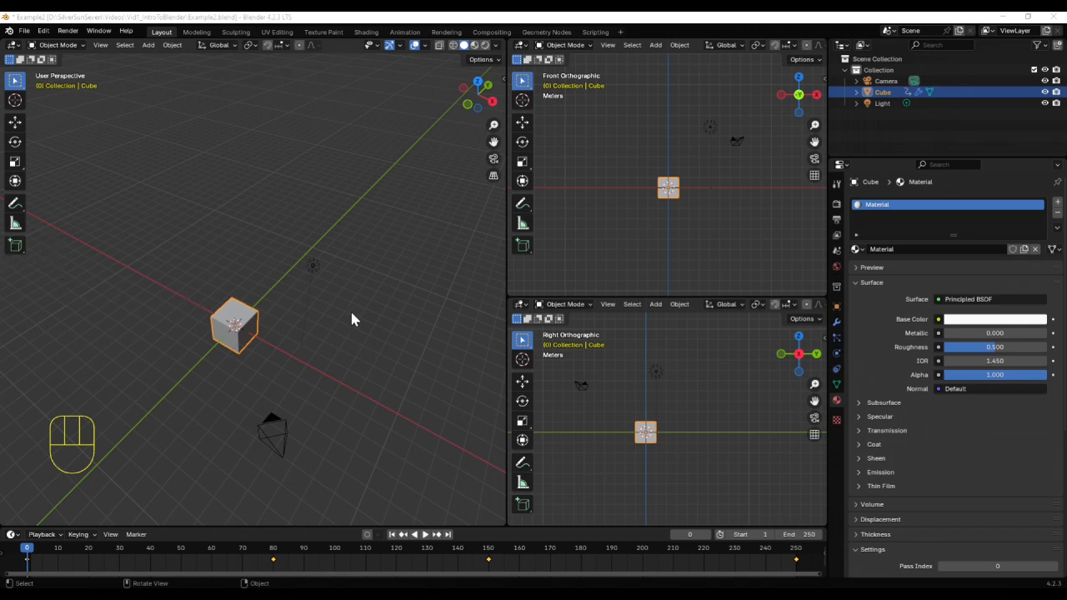
- Join the split 3D viewports back into a single area, keeping the perspective view
right_click(615, 297)
left_click(617, 287)
left_click(617, 334)
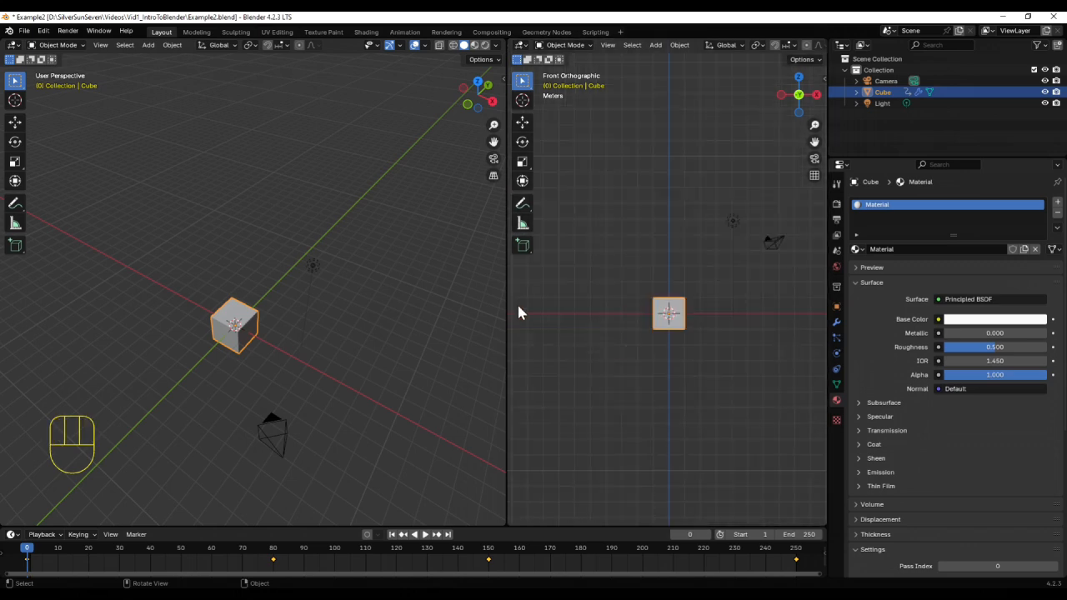
right_click(504, 302)
left_click(504, 305)
left_click(517, 308)
middle_click_drag(458, 384, 459, 357)
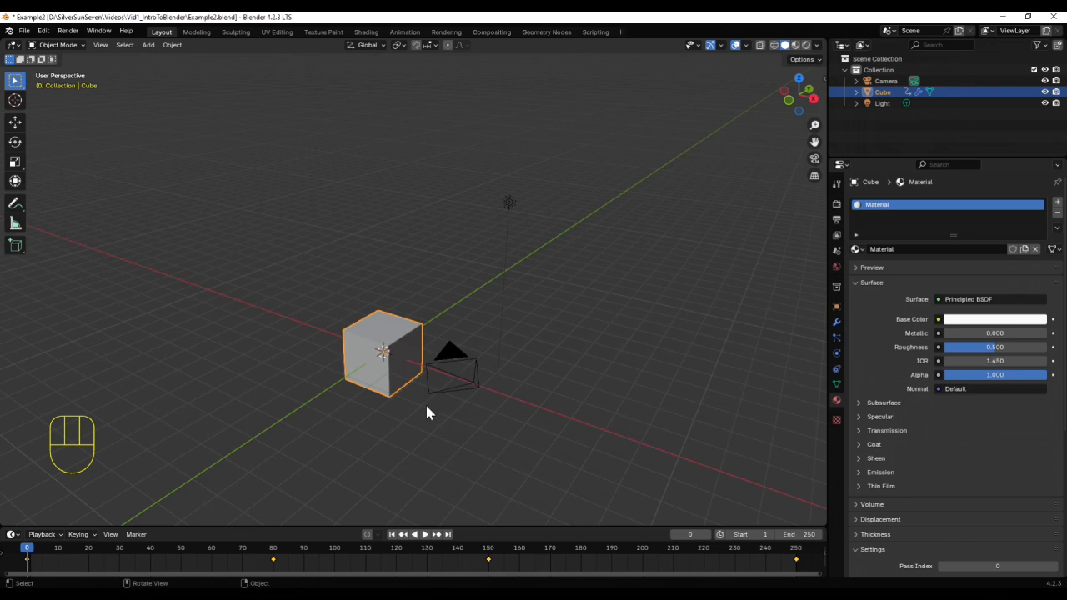
mouse_move(414, 419)
middle_mouse_down()
mouse_move(403, 429)
mouse_move(420, 418)
middle_mouse_up()
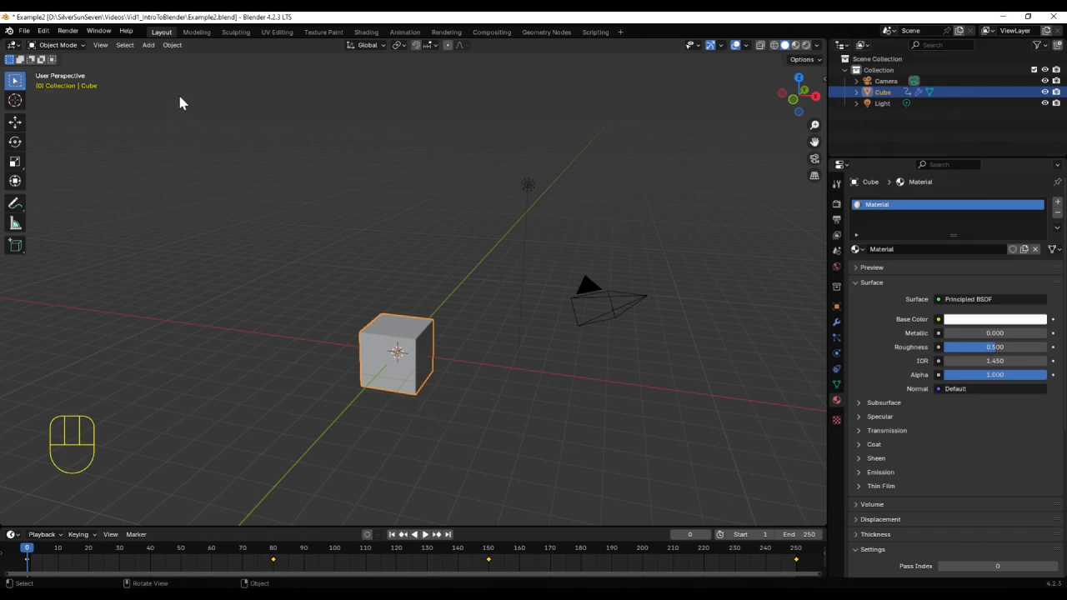
- Keep the viewport in Object Mode and add a cylinder mesh to the scene
left_click(80, 46)
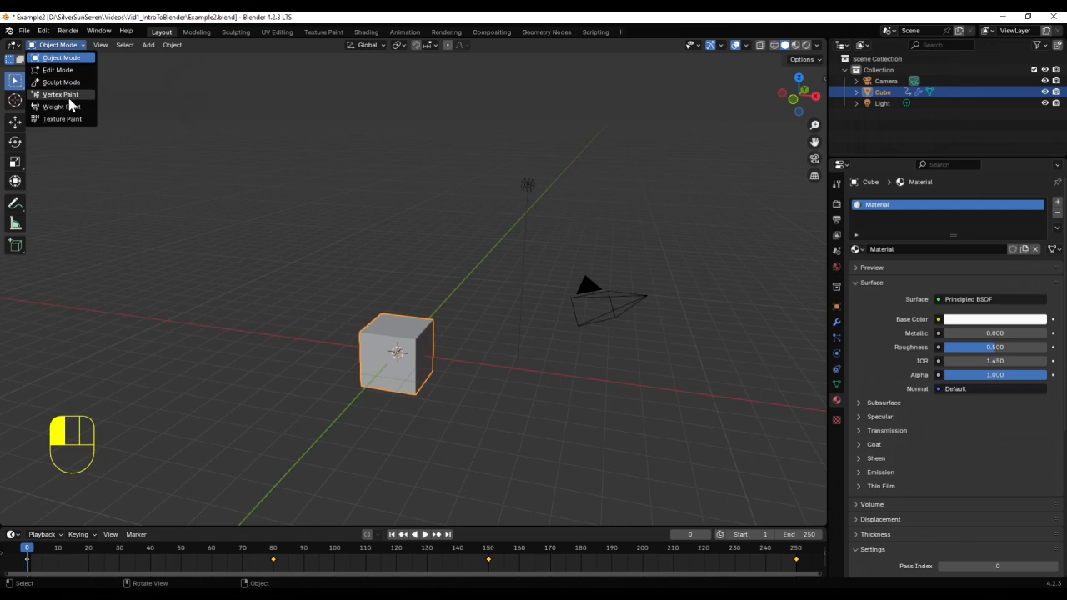
left_click(74, 58)
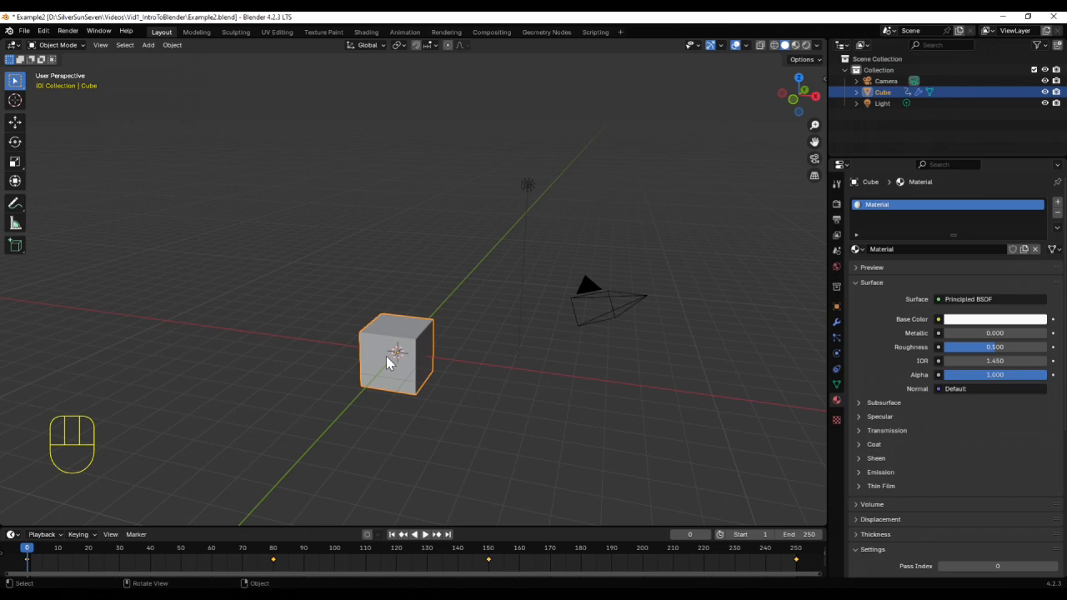
key("shift+a")
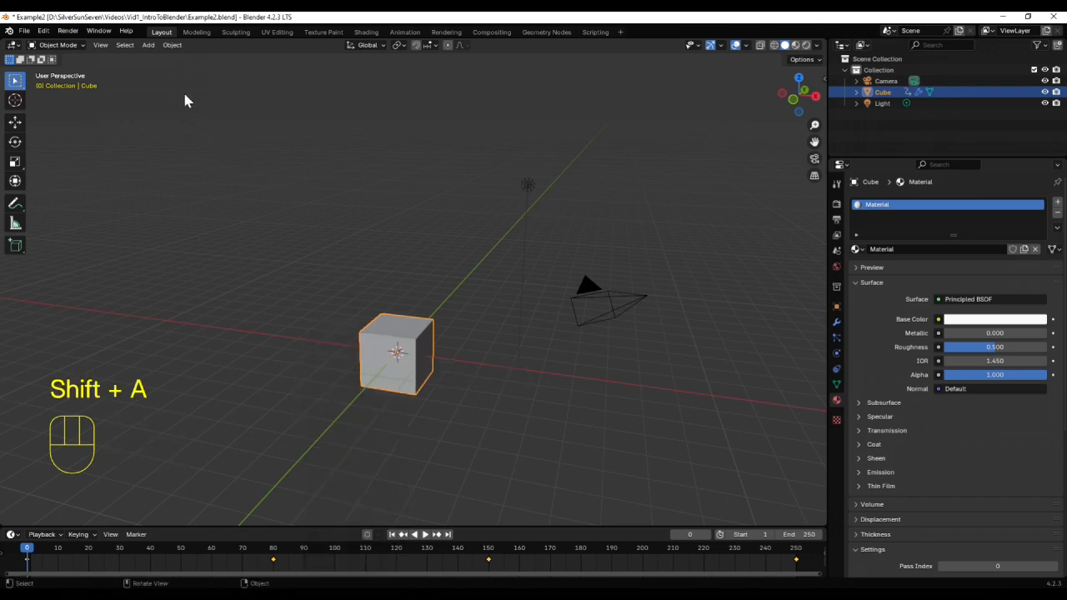
left_click(148, 47)
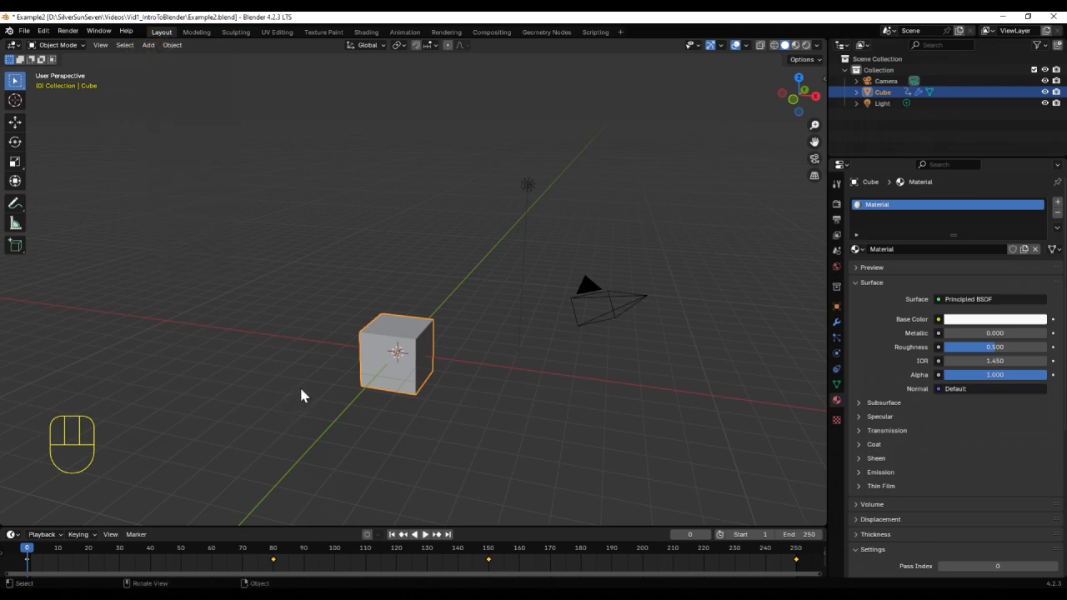
key("shift+a")
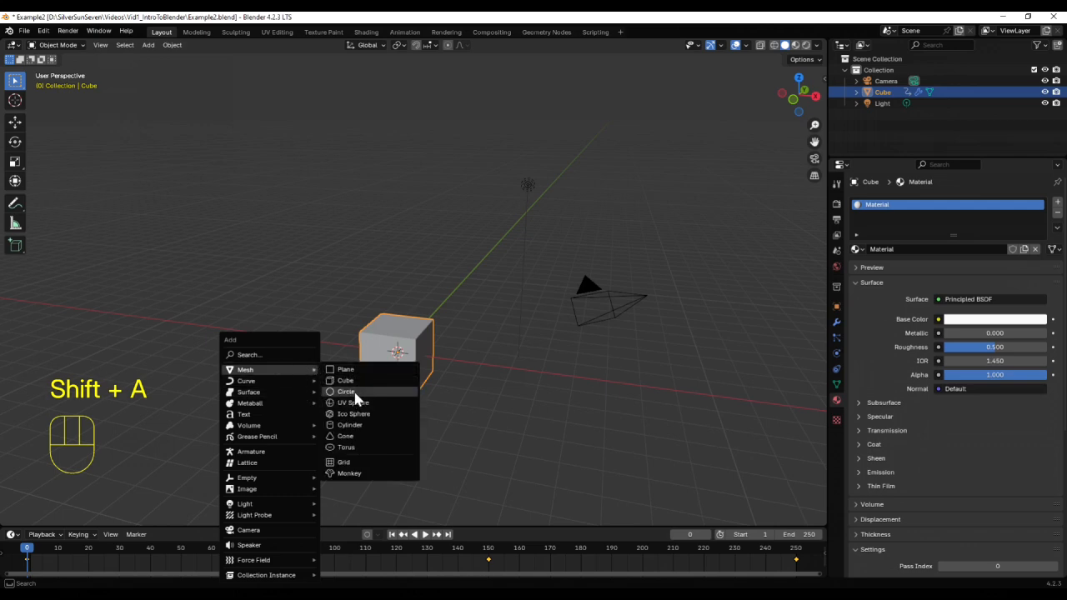
left_click(351, 426)
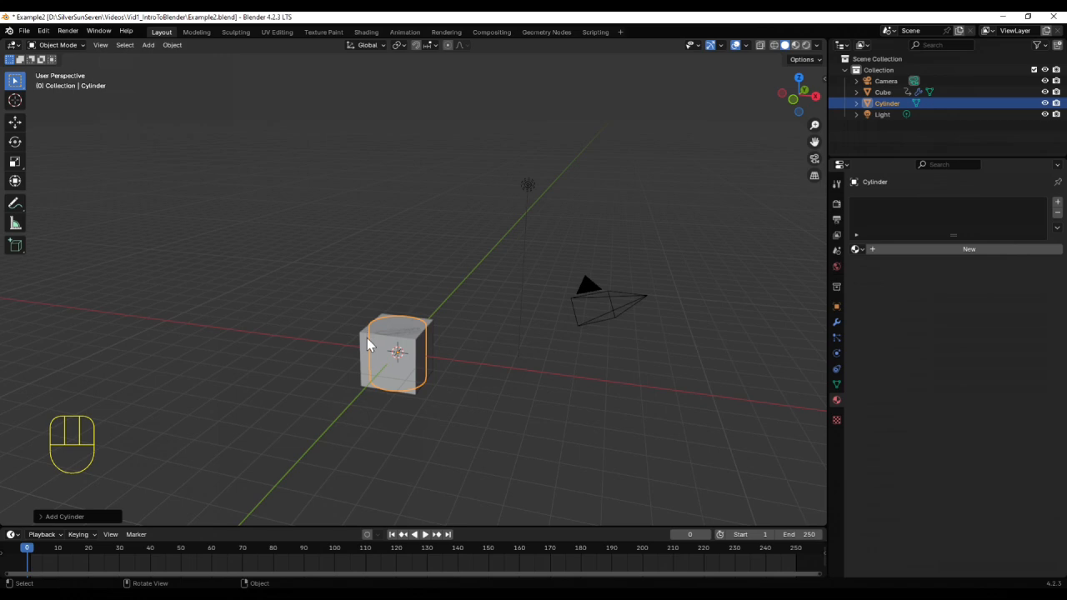
- Move the cylinder about 6.9 m in the negative direction along the global X axis
key("Delete")
key("g")
key("x")
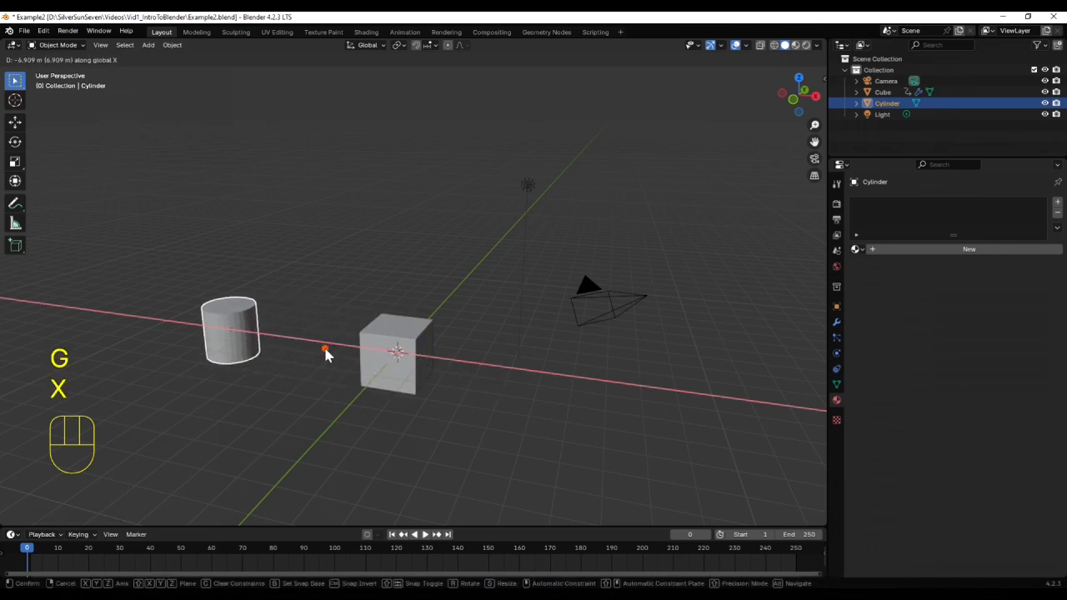
left_click(325, 351)
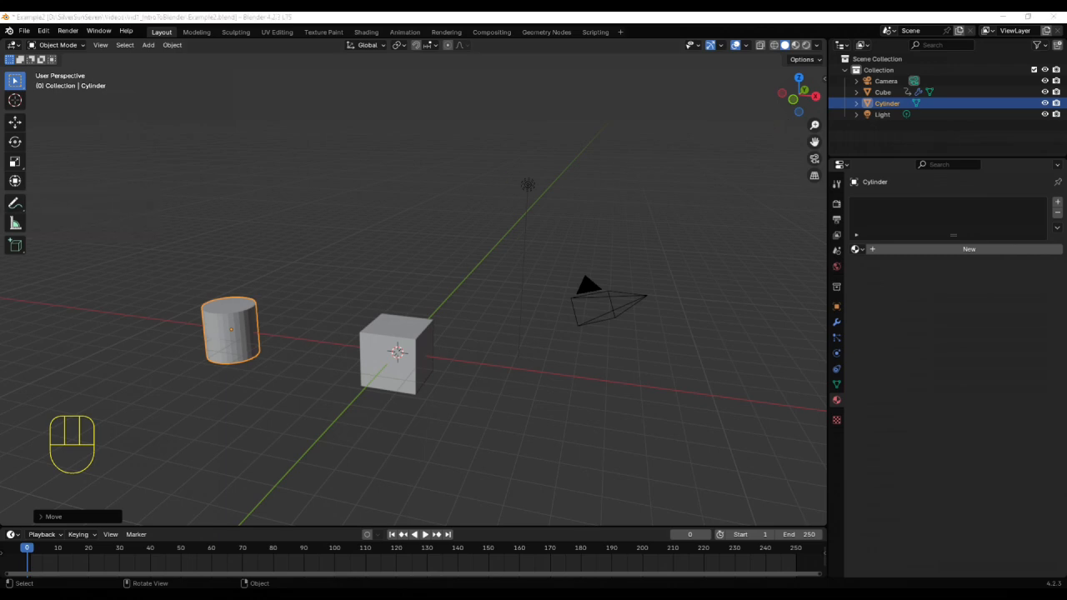
- Put the cylinder in Edit Mode and add a monkey mesh inside the same object
left_click(67, 44)
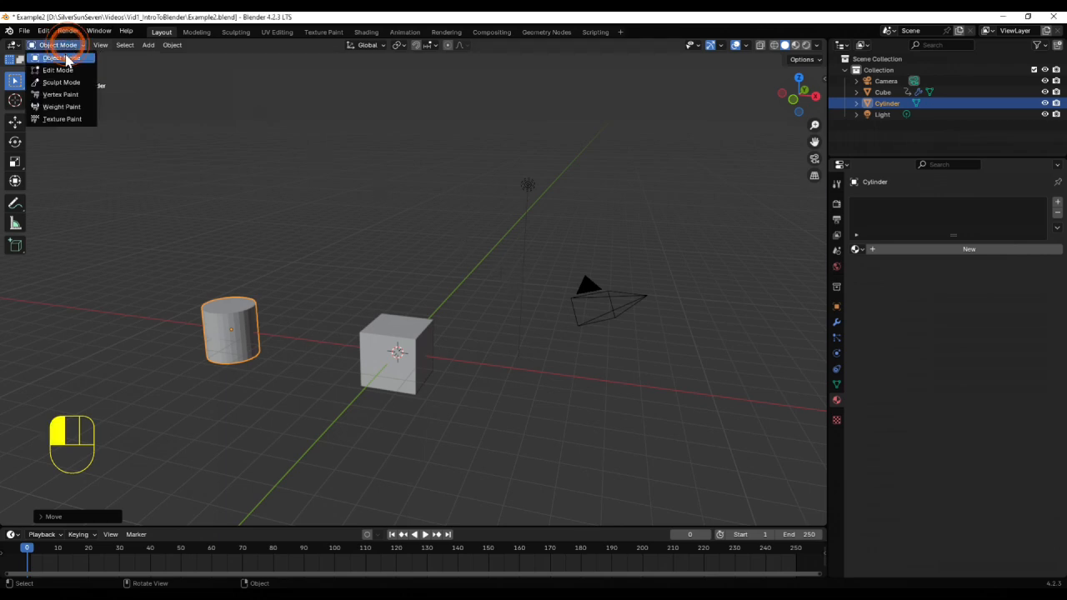
left_click(285, 146)
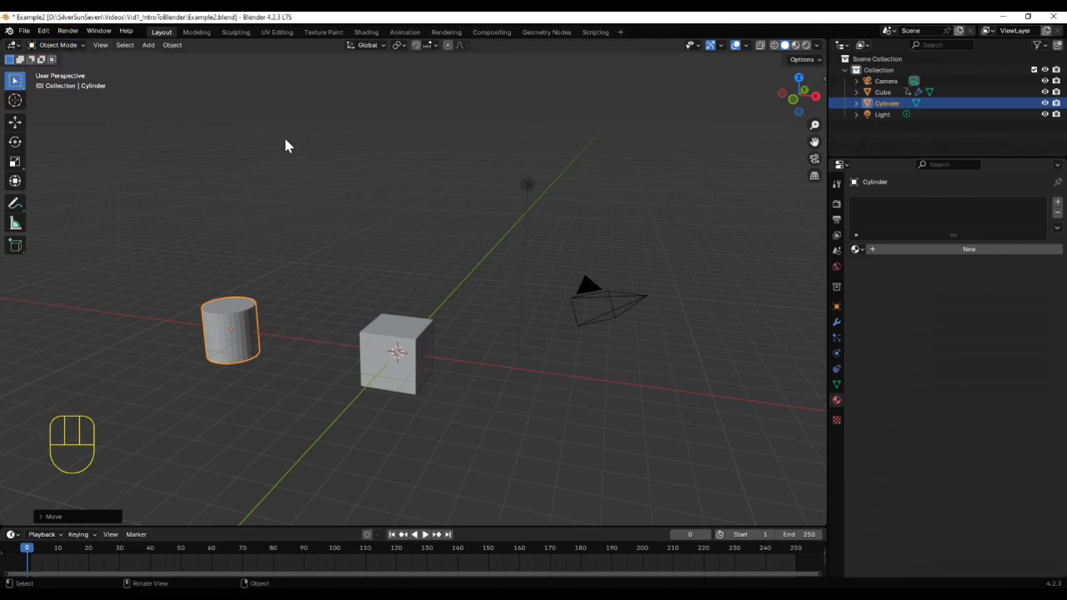
key("Tab")
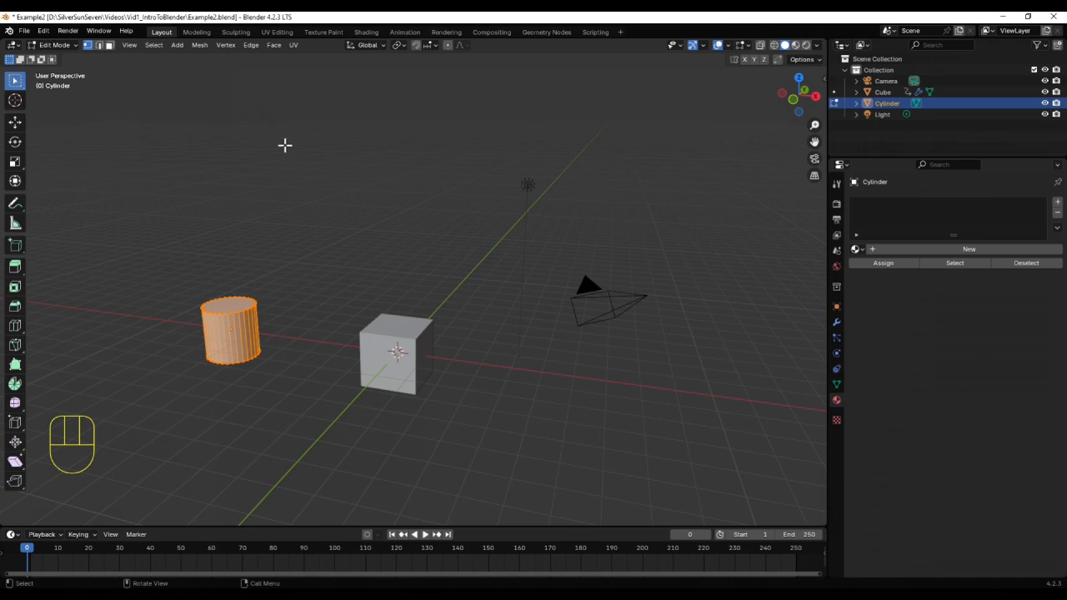
key("shift+a")
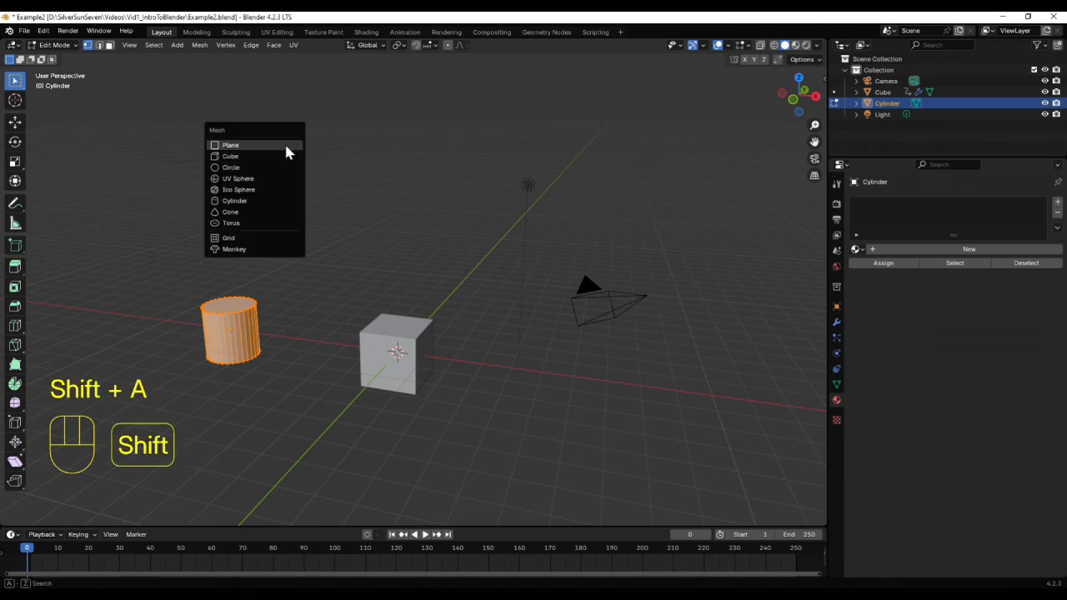
left_click(258, 249)
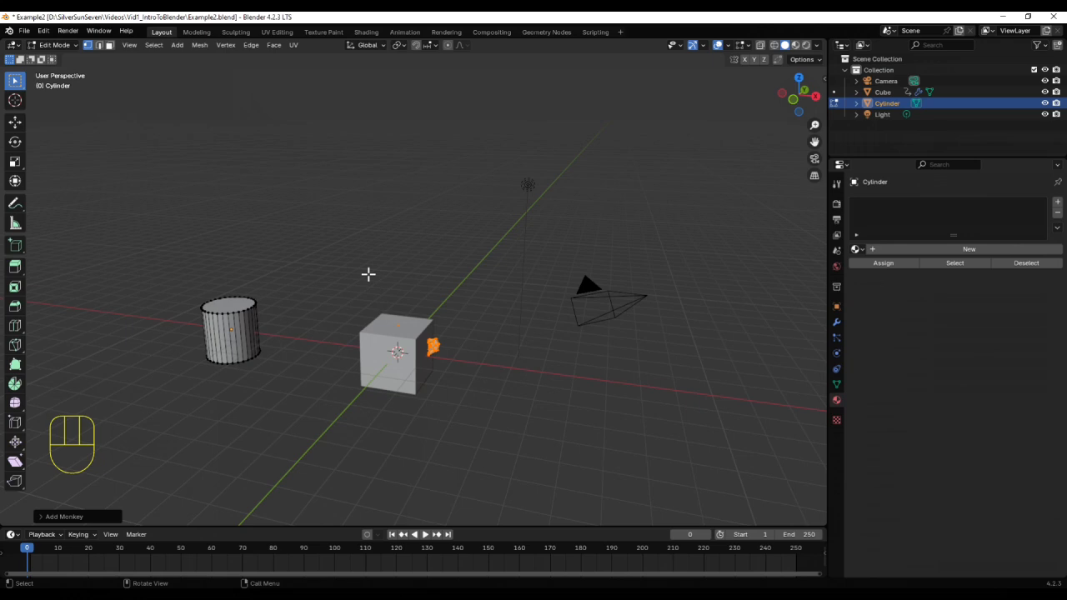
- Move the monkey mesh onto the top of the cylinder and return to Object Mode
key("g")
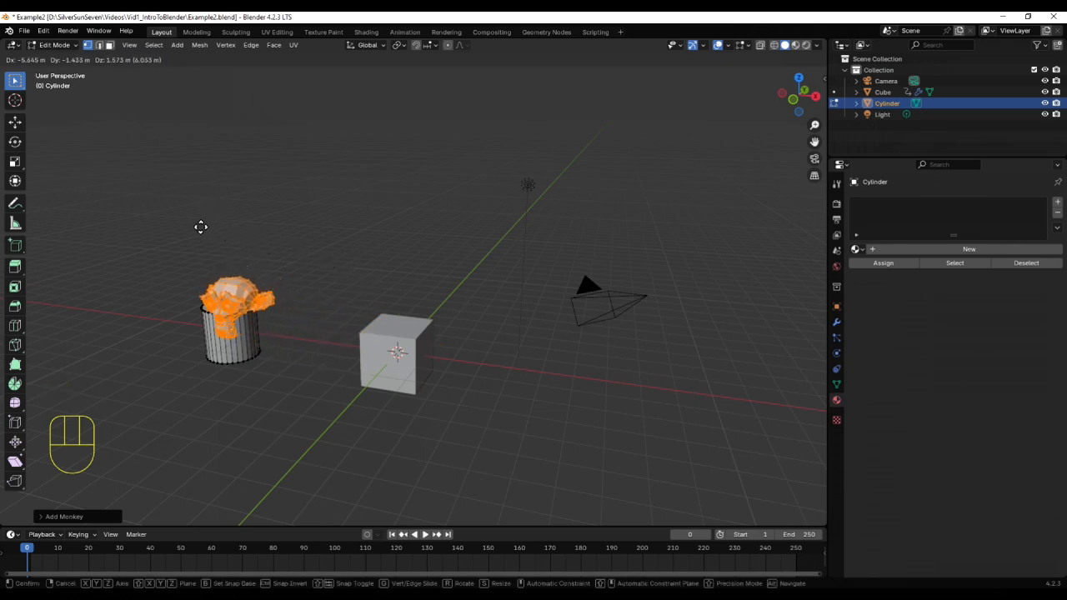
left_click(203, 226)
middle_click_drag(226, 252, 275, 413)
key("g")
left_click(315, 388)
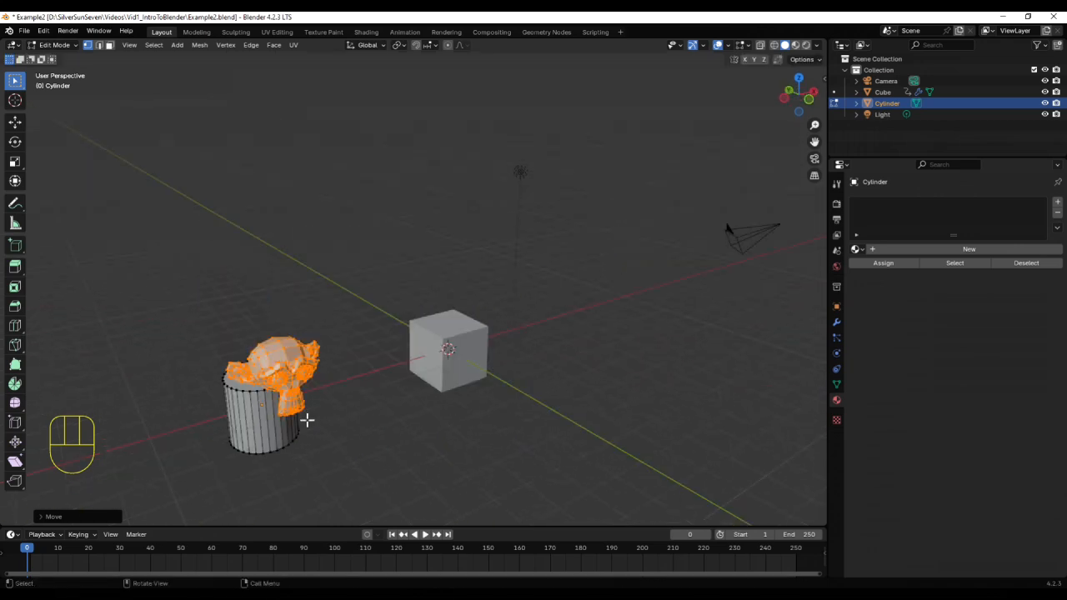
key("Tab")
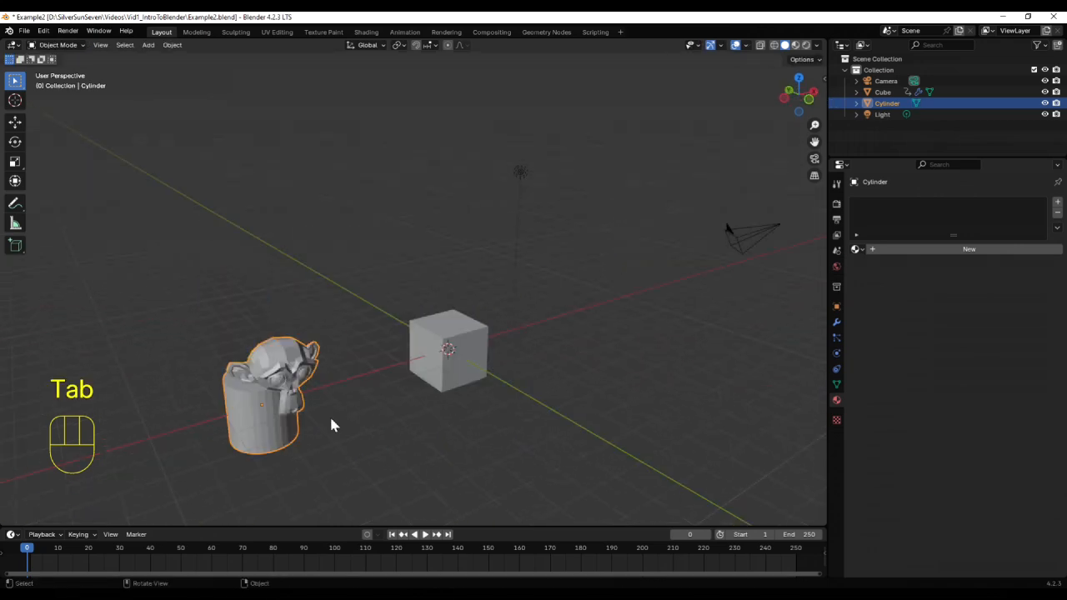
middle_click_drag(331, 429, 302, 385)
left_click(315, 405)
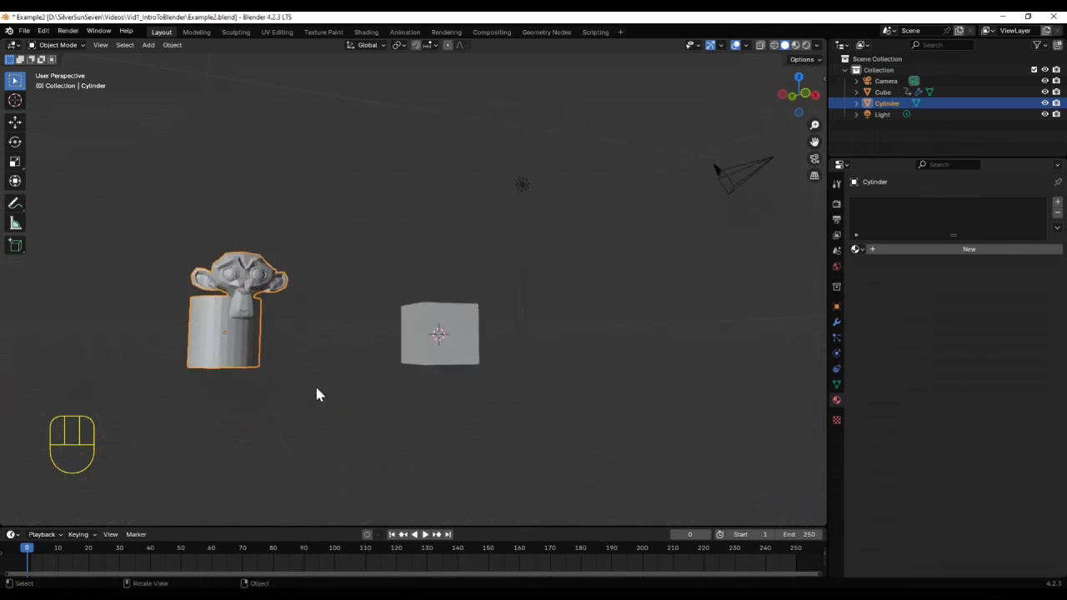
middle_click_drag(322, 393, 261, 362)
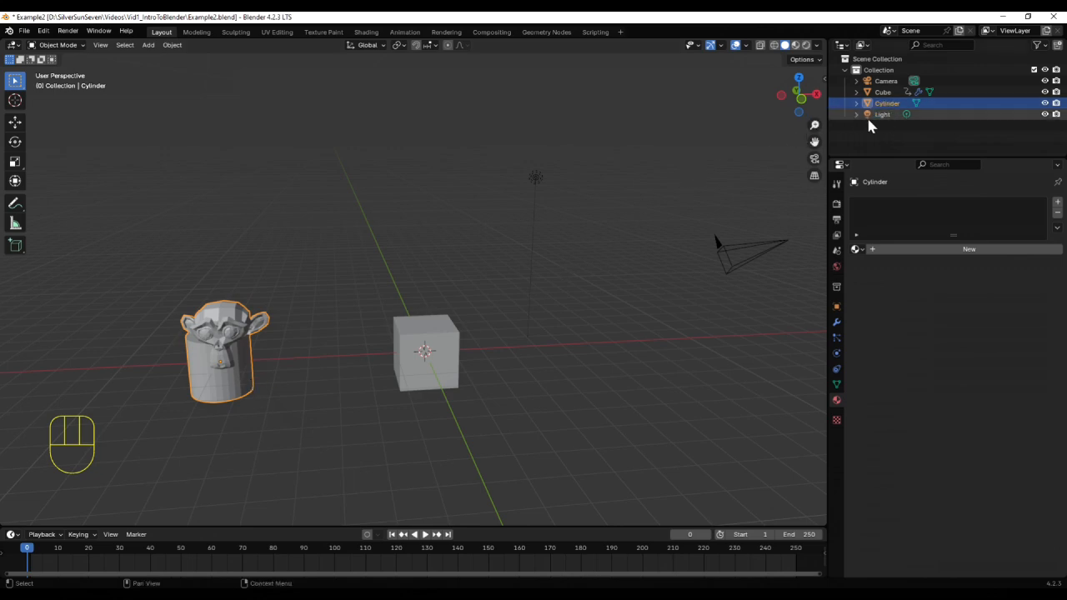
- Add the cube to the selection with the cylinder and enter Edit Mode for both objects
key("shift")
left_click(409, 366, "shift")
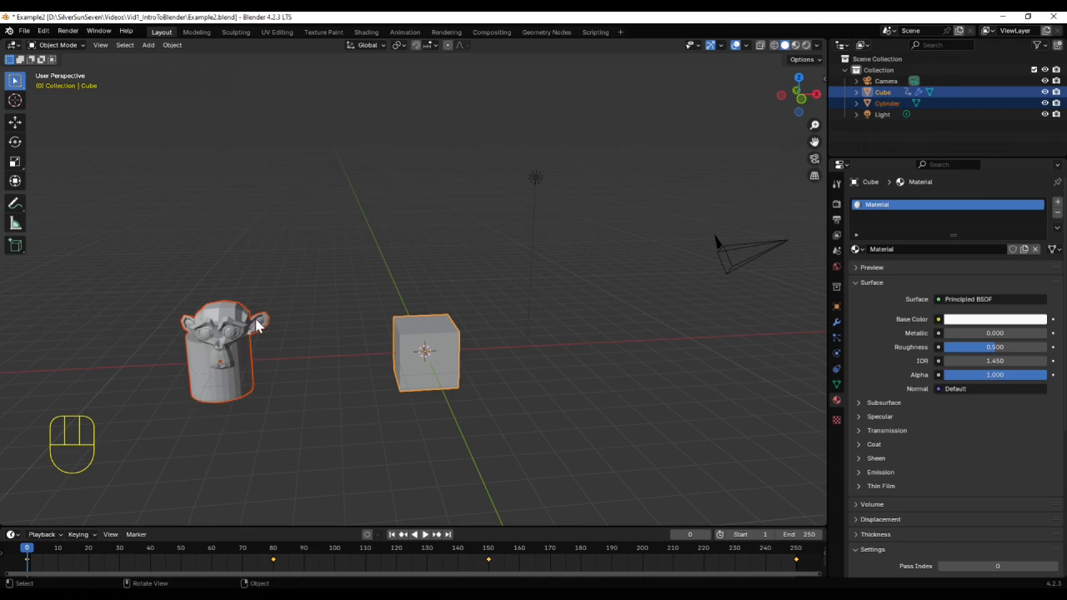
key("Tab")
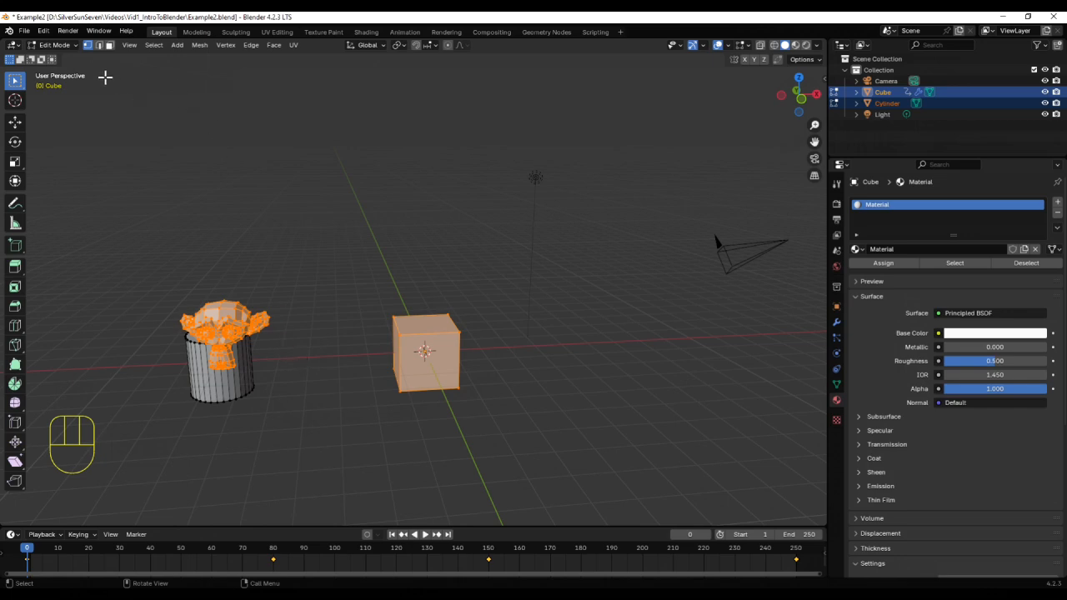
- Switch the cube to Sculpt Mode to view its tools, and on to Vertex Paint mode
left_click(68, 45)
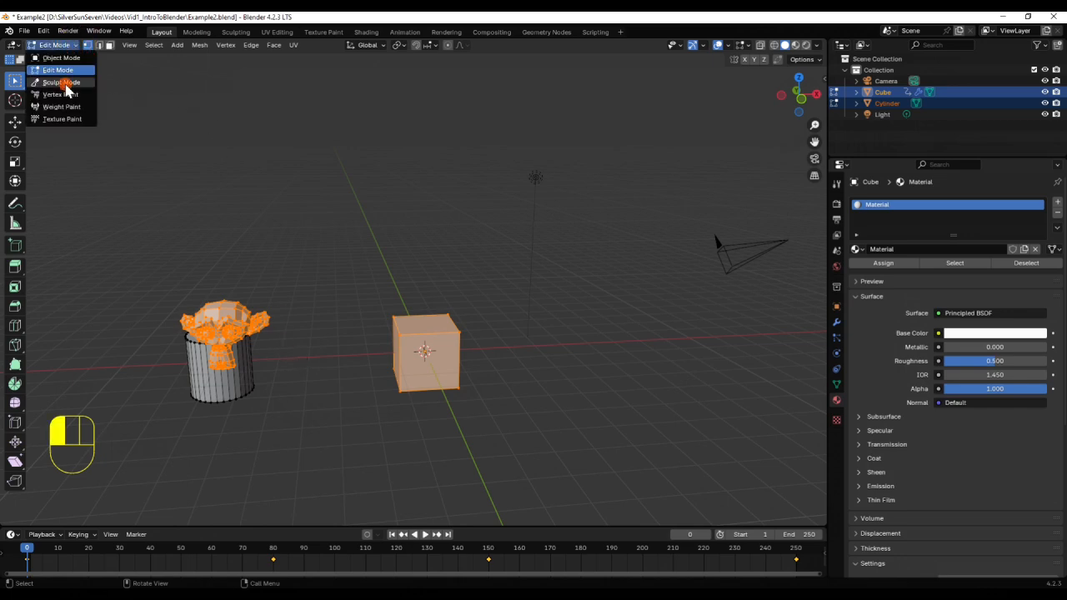
left_click(65, 82)
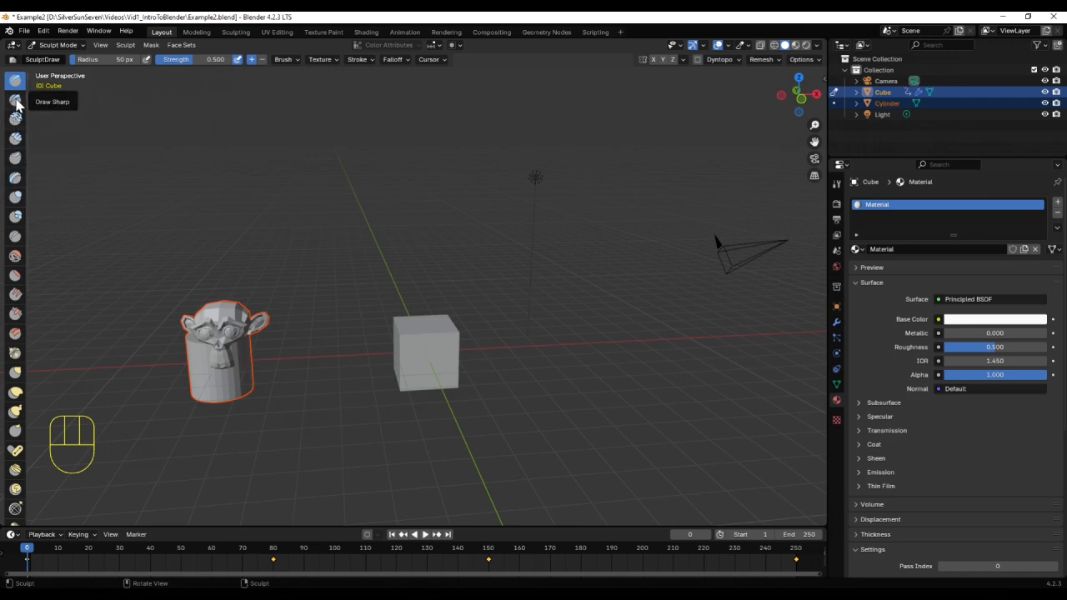
left_click(73, 44)
left_click(67, 96)
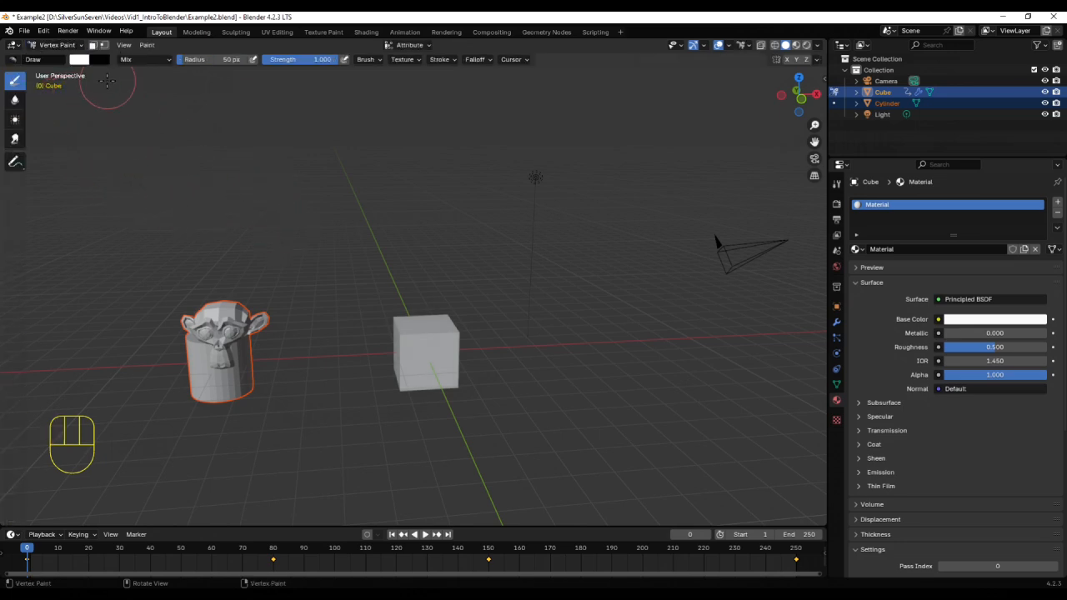
- Switch the cube to Weight Paint mode and paint weight 1.000 along its upper front edge
left_click(74, 47)
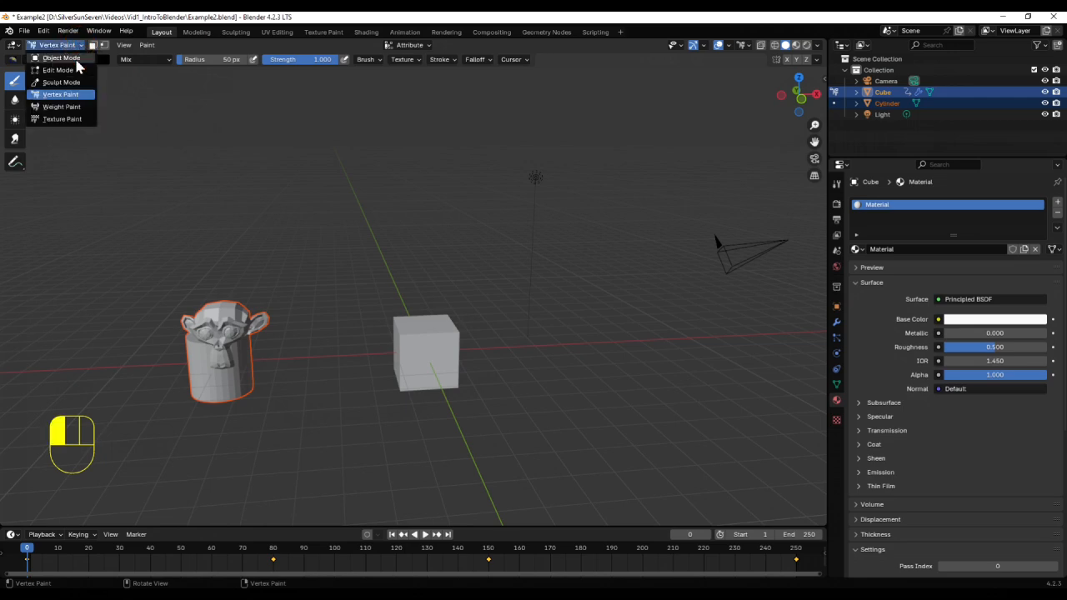
left_click(73, 105)
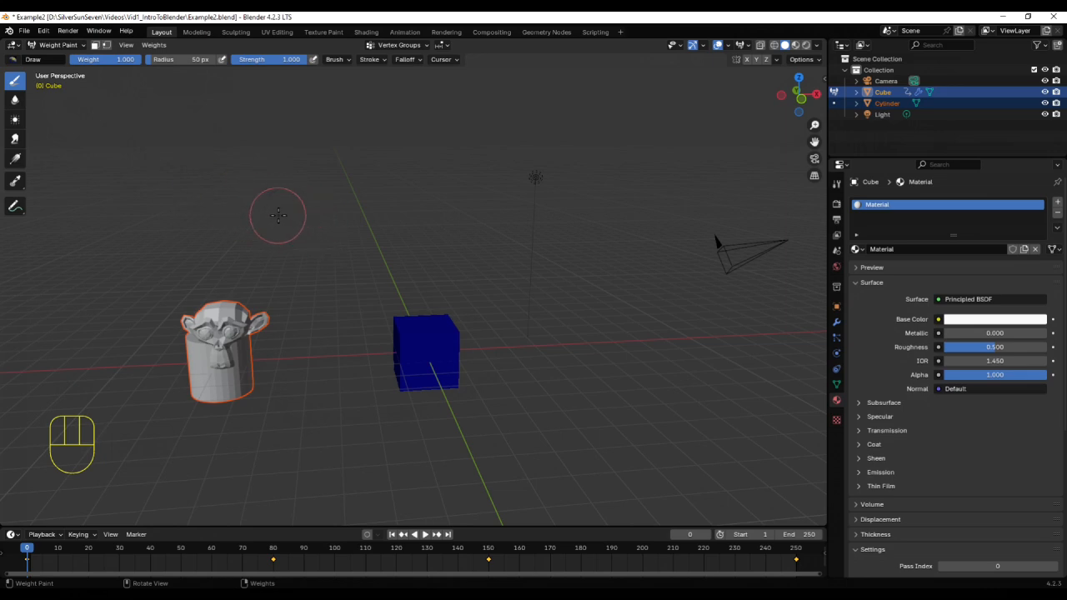
left_click(400, 334)
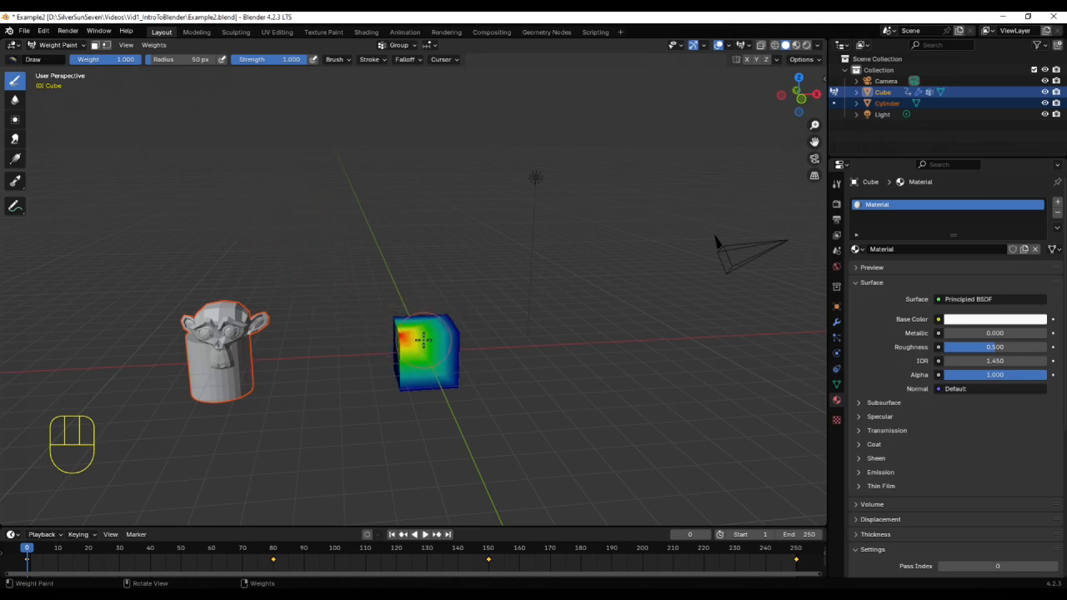
left_click_drag(457, 332, 421, 335)
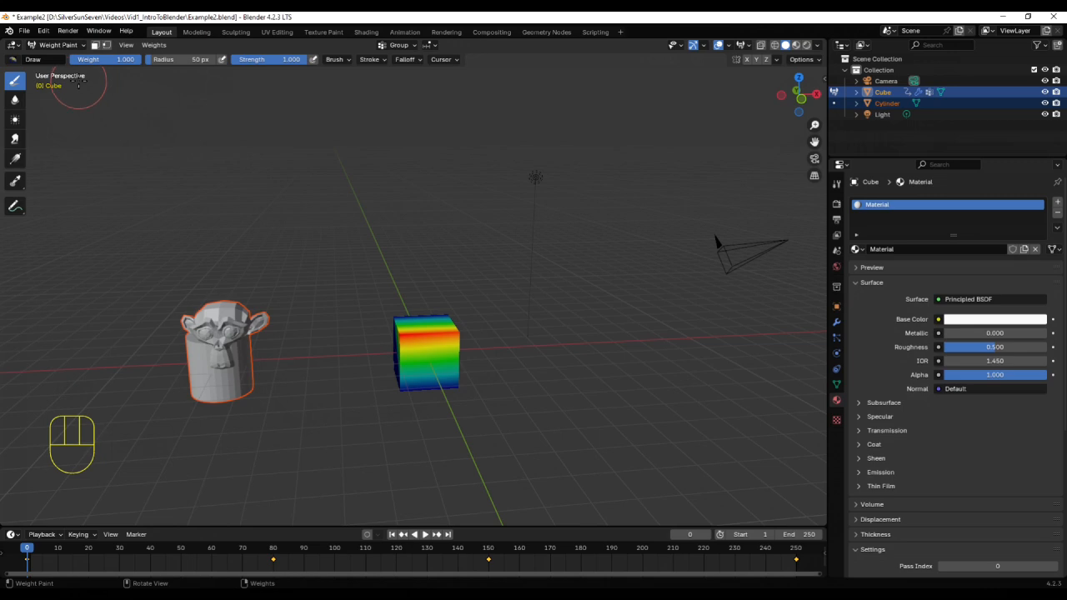
- Switch the cube to Texture Paint mode, and back to Object Mode
left_click(82, 46)
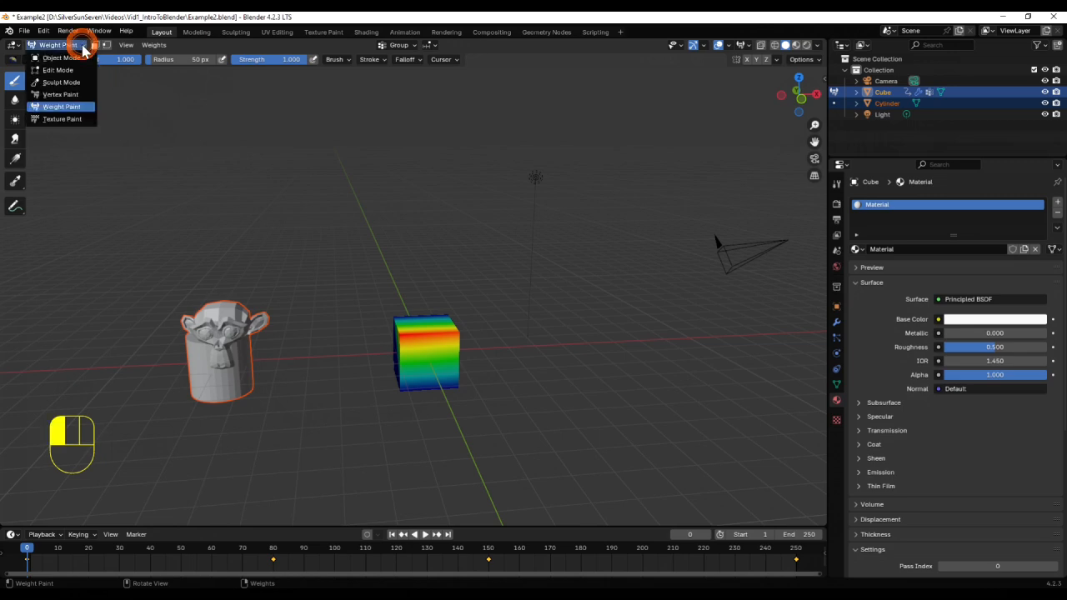
left_click(61, 119)
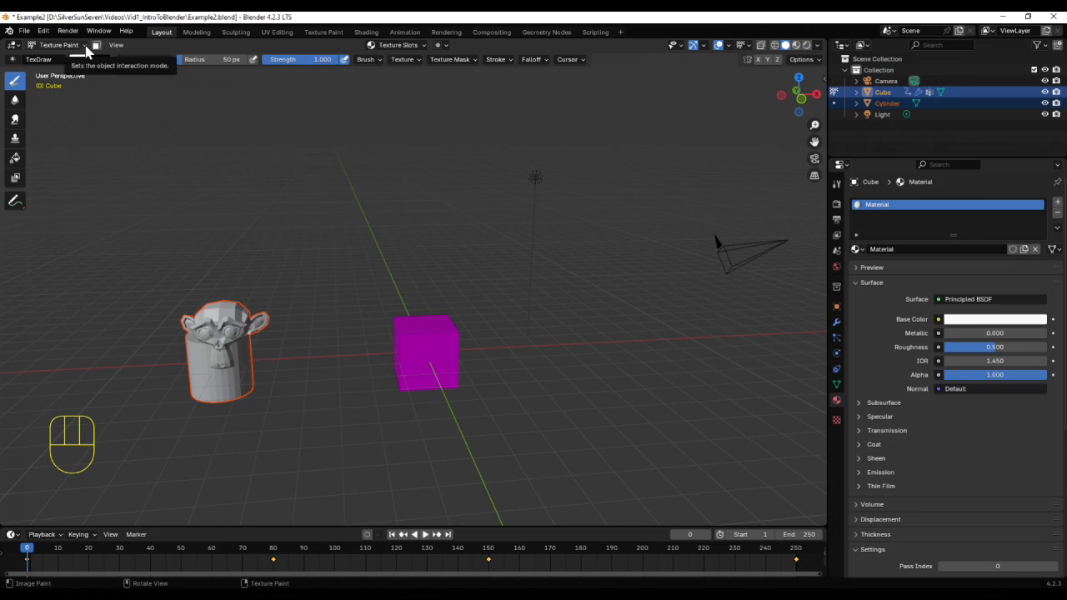
left_click(87, 49)
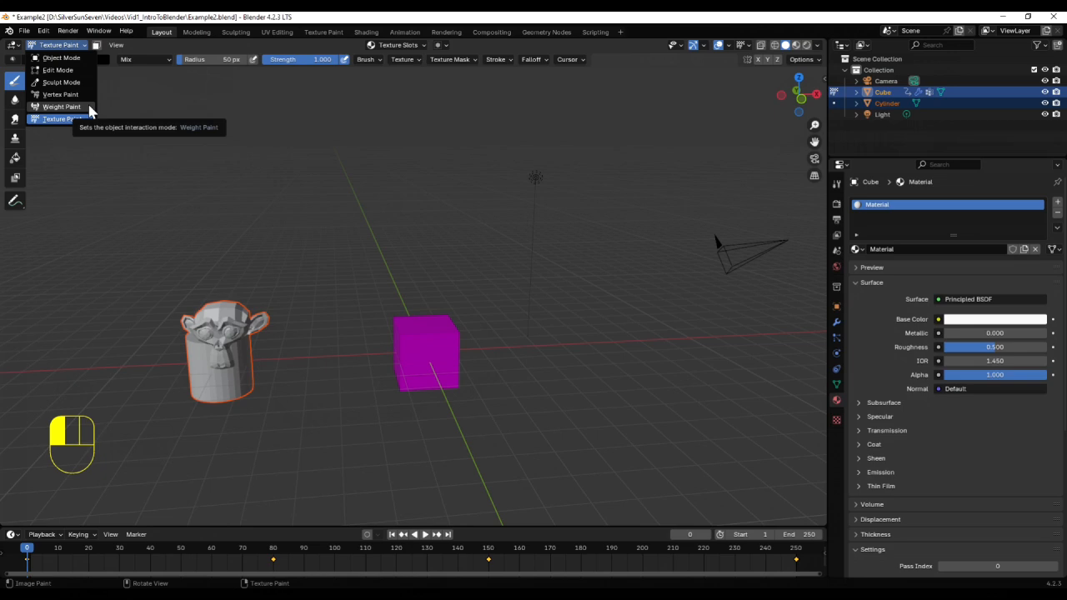
left_click(83, 60)
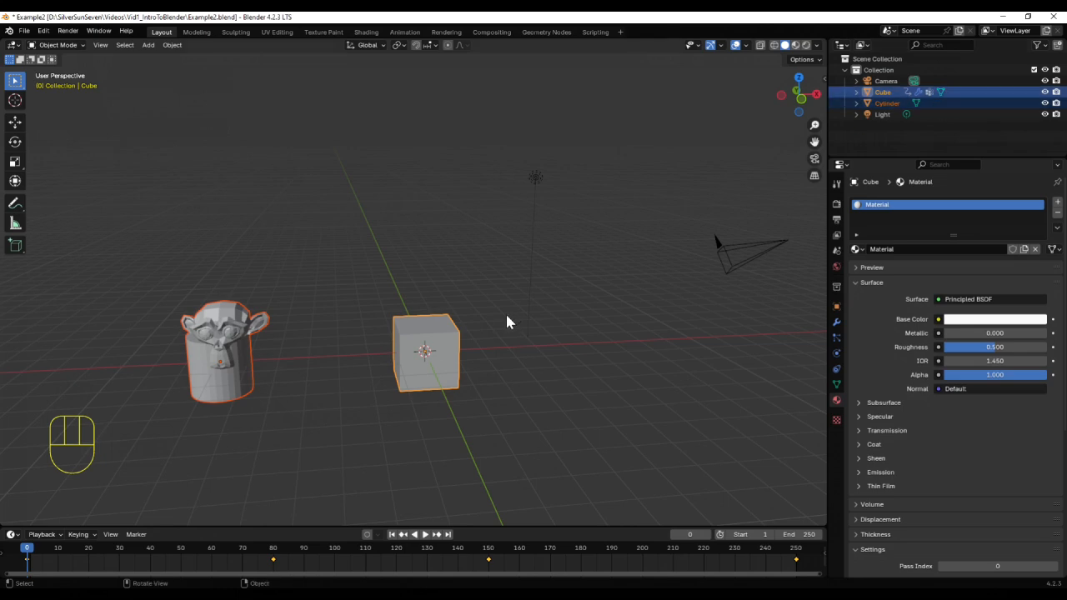
- Add a second cube mesh and move it along the X axis to the side opposite the cylinder
key("shift+a")
mouse_move(507, 313)
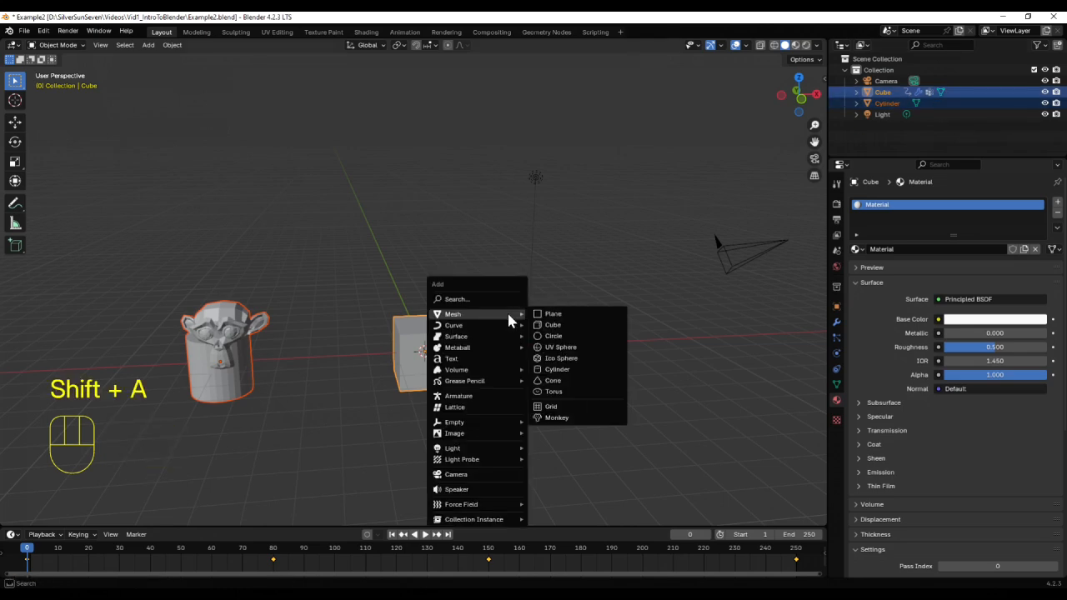
left_click(554, 325)
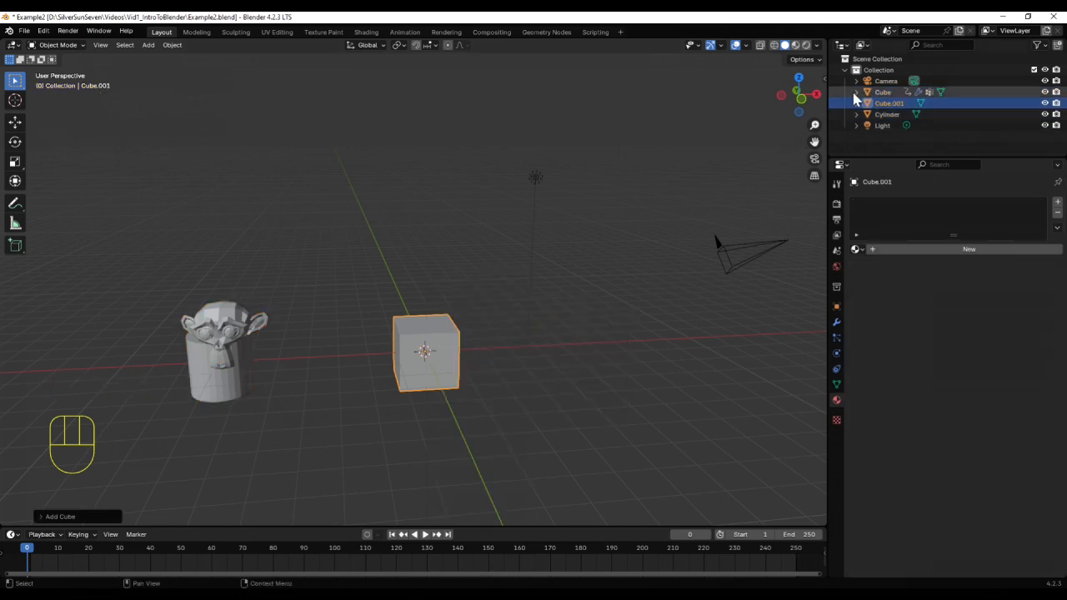
key("g")
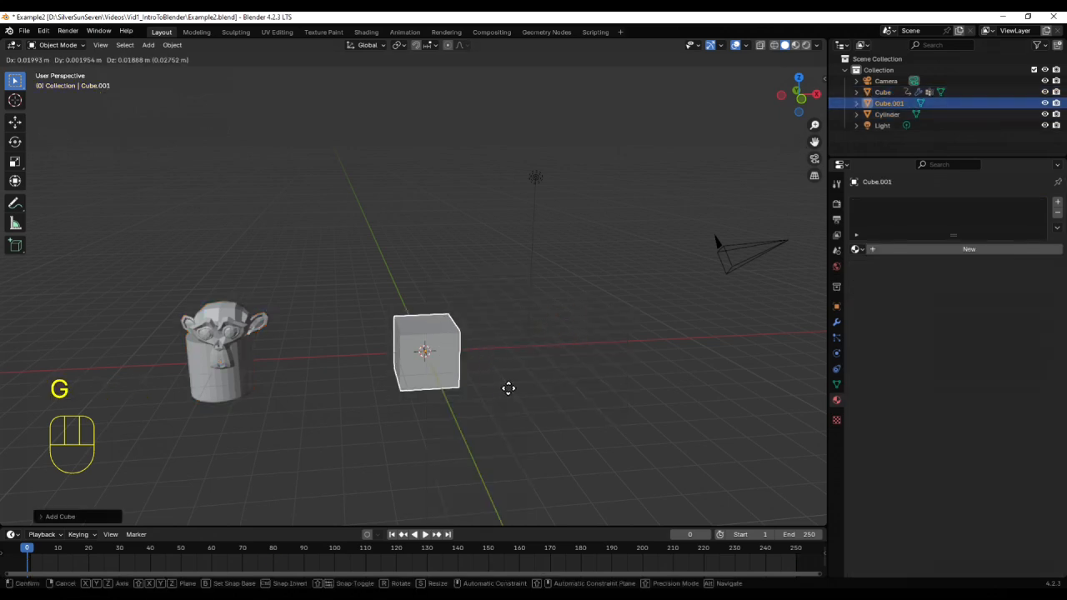
key("x")
left_click(667, 375)
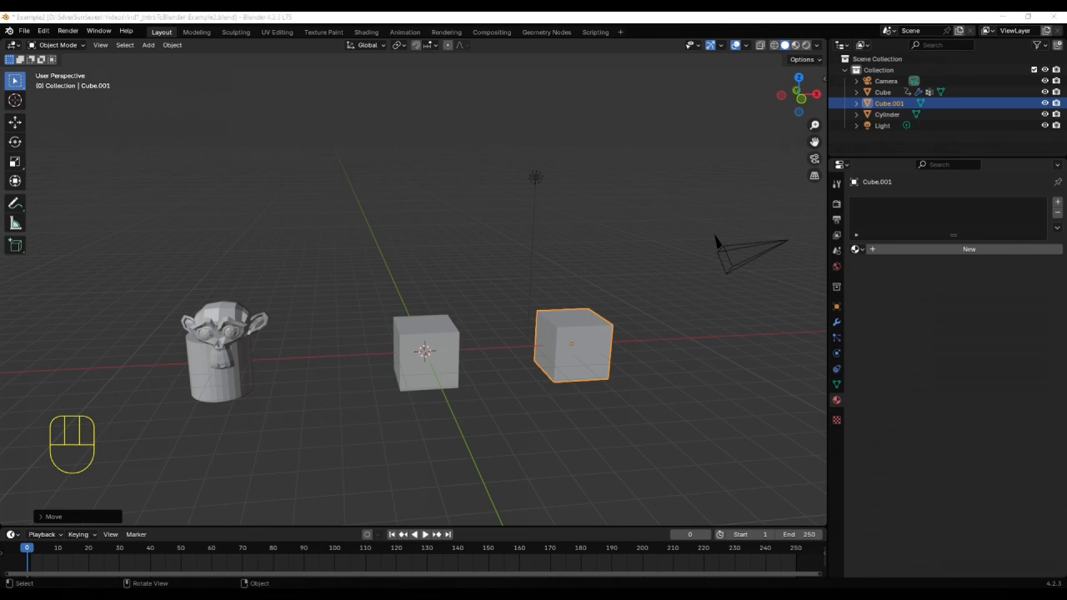
- Edit the middle cube and the second cube together, adding a centred vertical loop cut to each
left_click(427, 354, "shift")
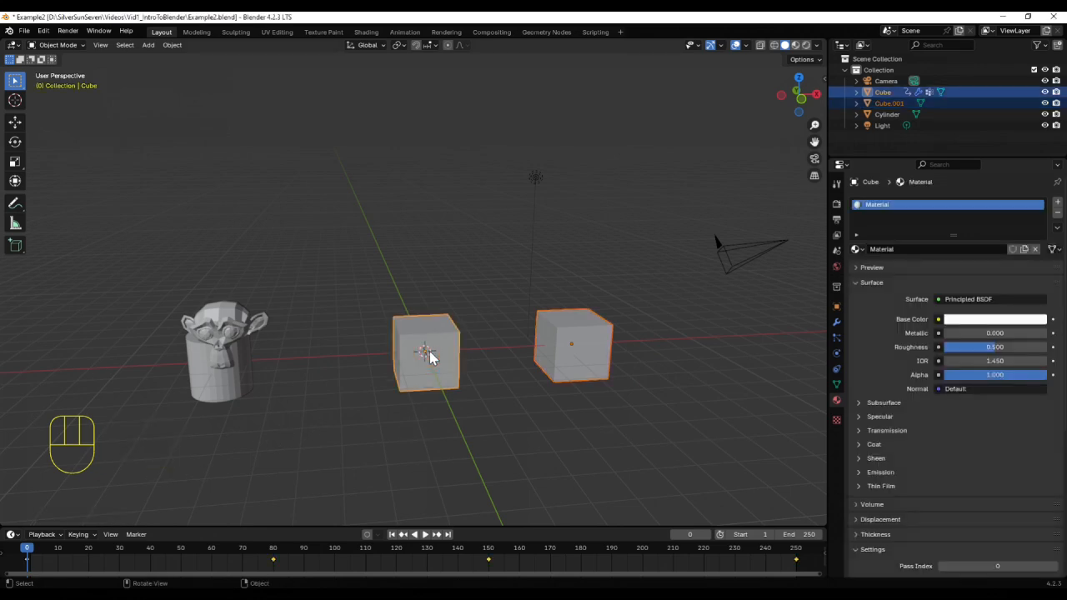
key("Tab")
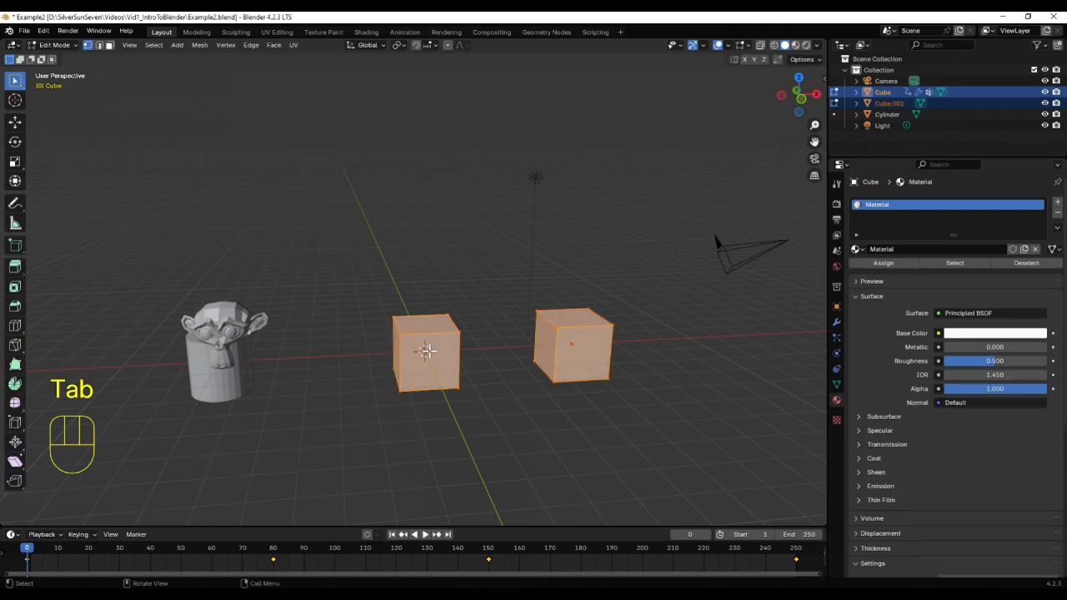
key("ctrl+r")
left_click(425, 351)
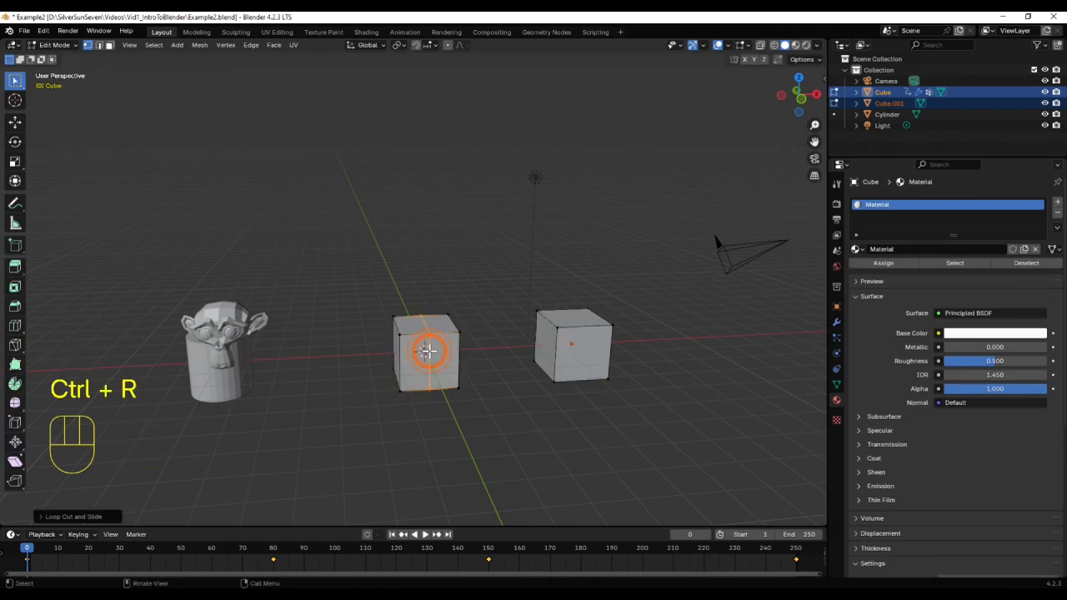
key("ctrl+r")
left_click(576, 344)
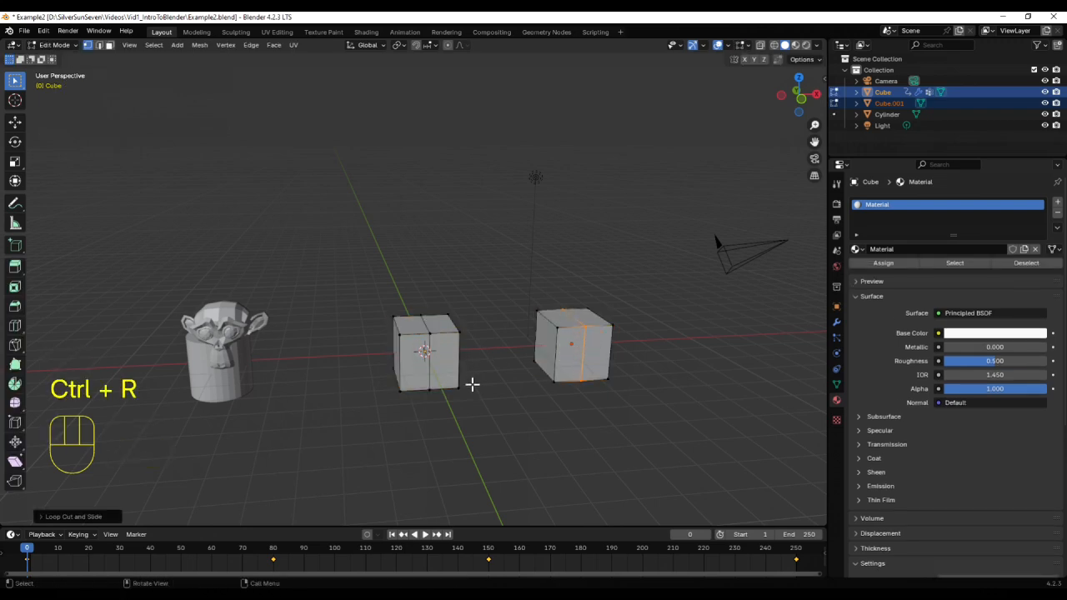
- Raise the top centre edge of the middle cube along Z to form a gabled roof
left_click(432, 308)
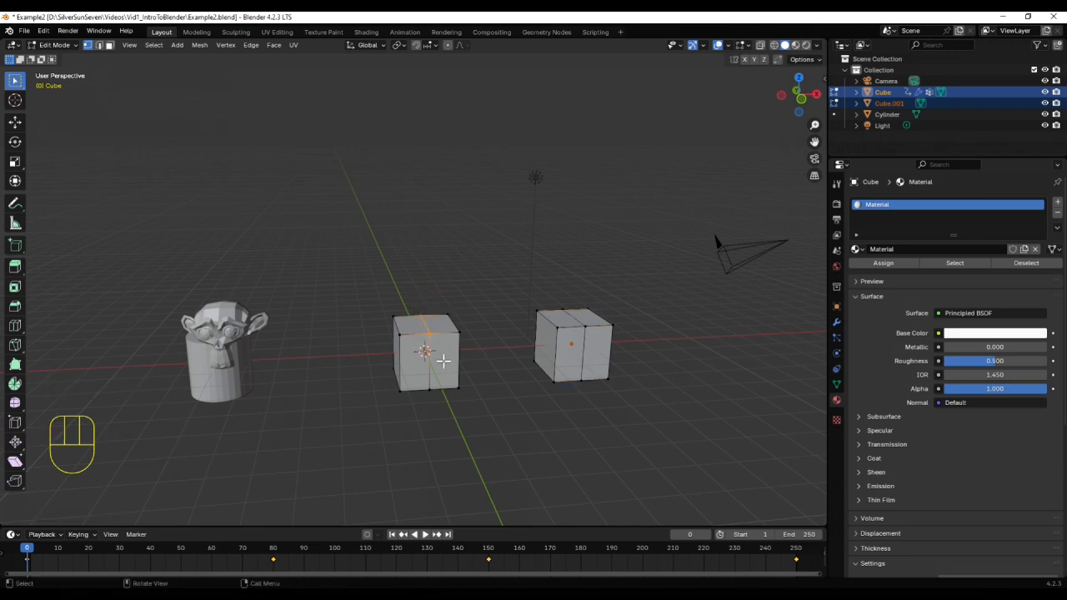
key("g")
key("z")
left_click(446, 346)
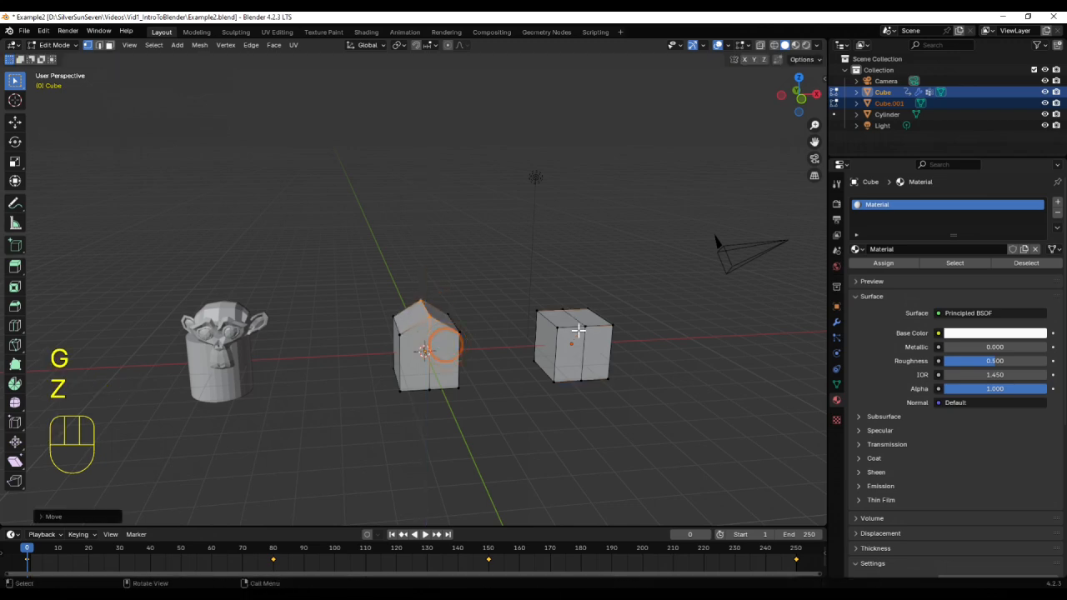
- Raise the top centre edge of the second cube about 0.85 m along Z to form a matching roof
left_click_drag(584, 307, 566, 321)
left_click(589, 324, "shift")
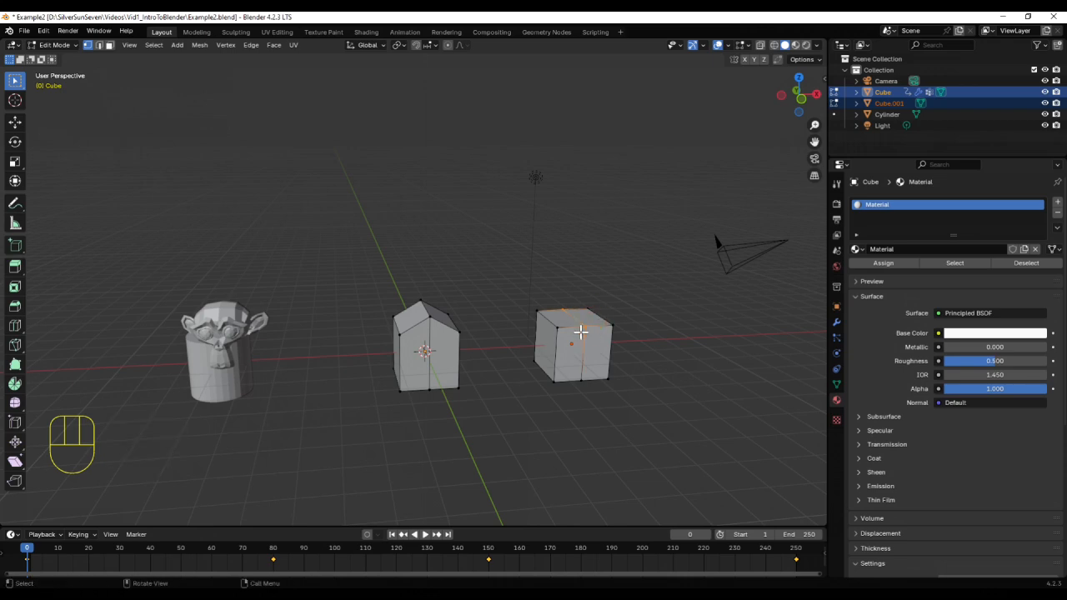
key("g")
key("z")
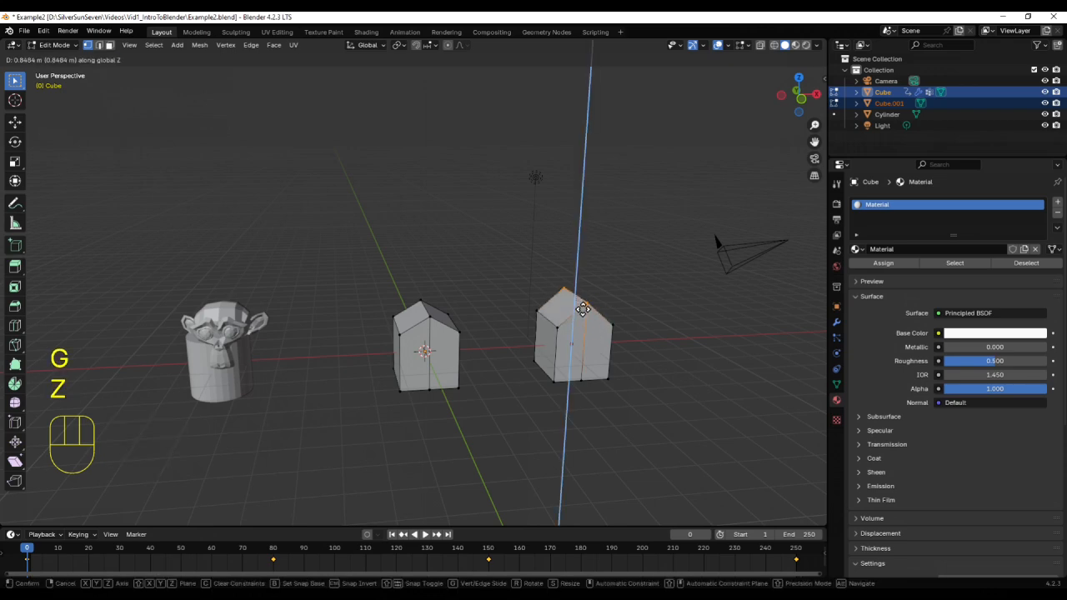
left_click(588, 311)
- Extrude the second house's roof faces upward along Z to make a tall house, and return to Object Mode
middle_click_drag(639, 362, 622, 329)
left_click_drag(622, 319, 514, 356)
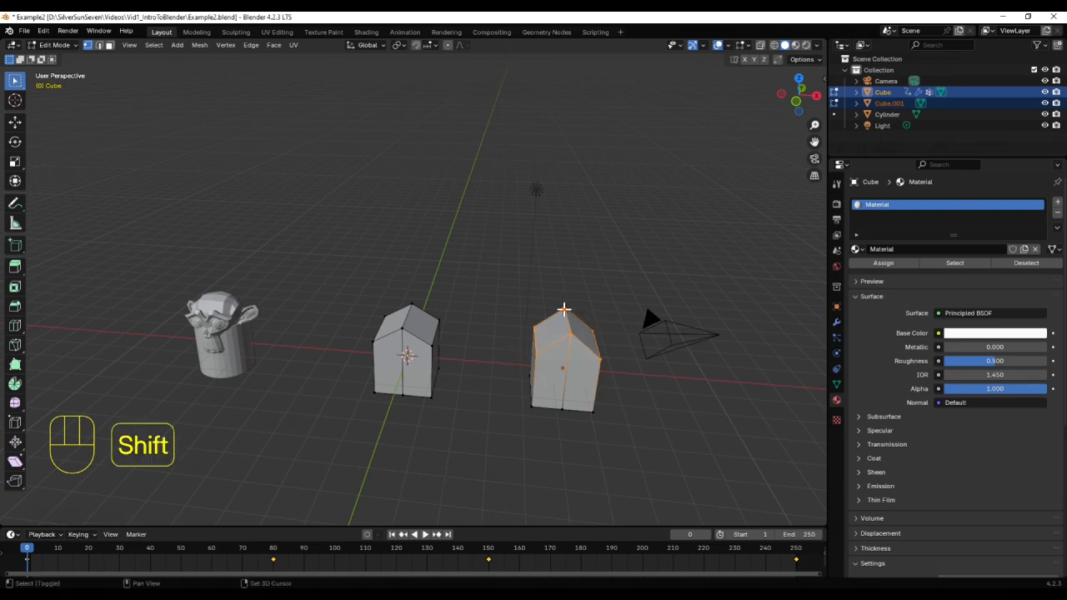
left_click(575, 312, "shift")
key("e")
key("z")
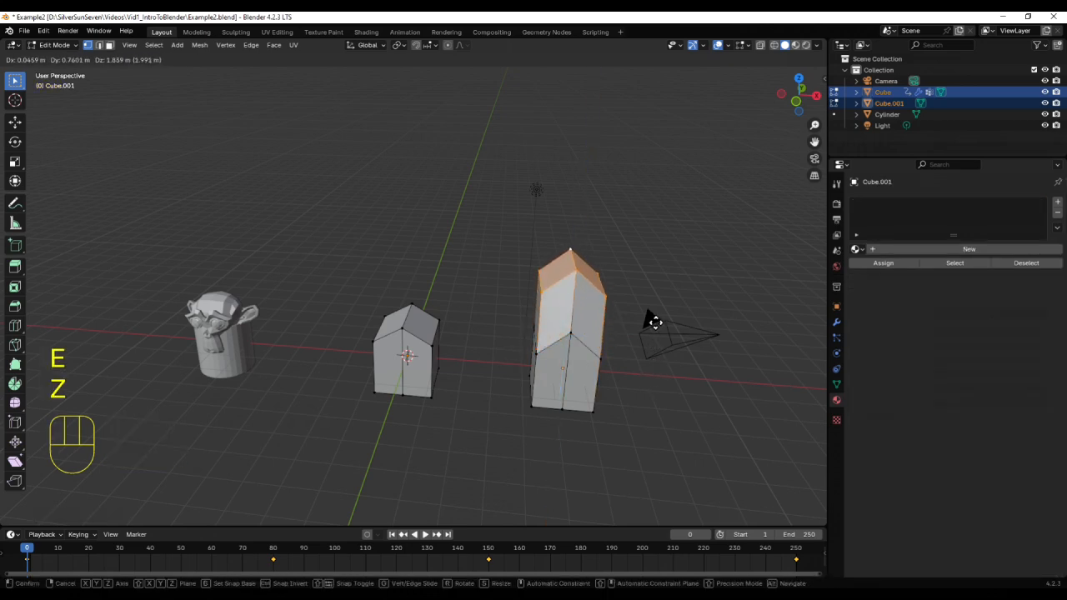
key("z")
left_click(655, 321)
key("Tab")
- Add a third cube mesh and move it along the Y axis to the front of the short house
key("shift+a")
mouse_move(350, 380)
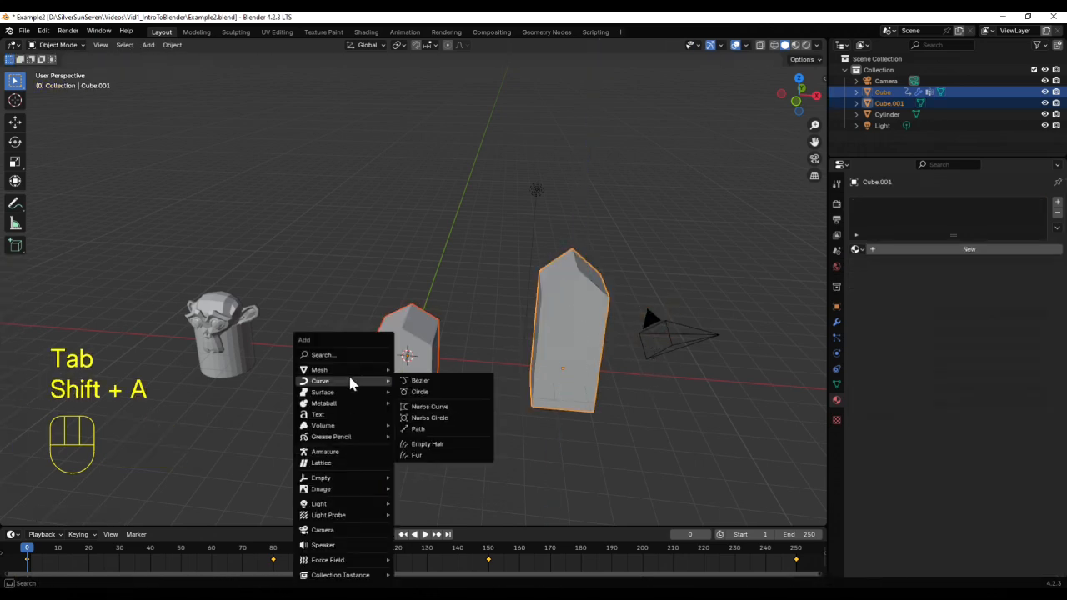
left_click(417, 391)
key("g")
key("y")
left_click(328, 491)
- In Edit Mode, flatten the new cube along Y into a thin slab and scale it down uniformly
key("Tab")
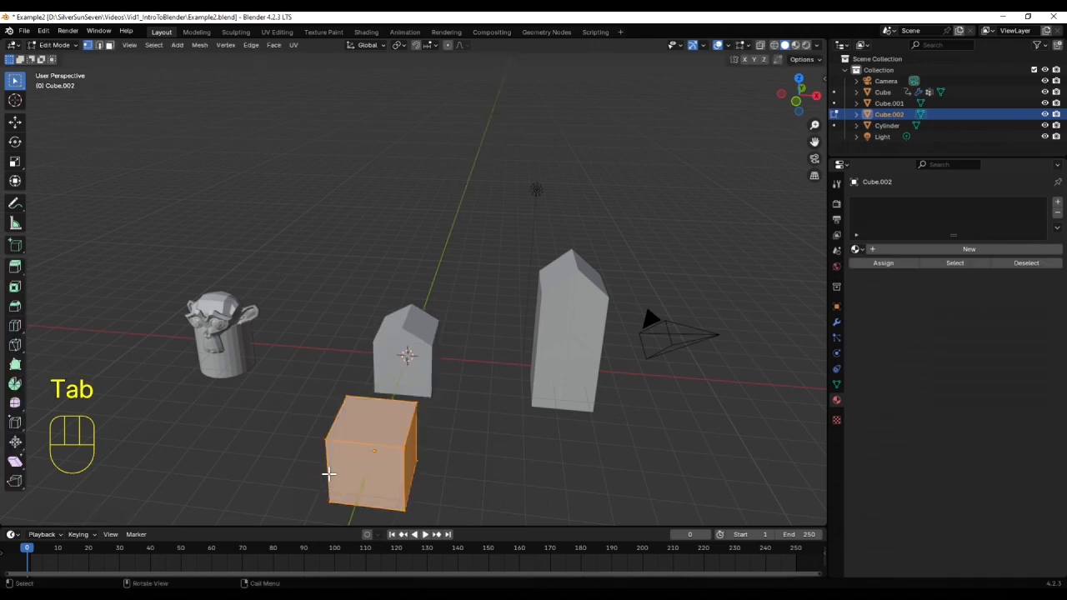
left_click(444, 461)
key("a")
key("s")
key("y")
left_click(398, 442)
key("s")
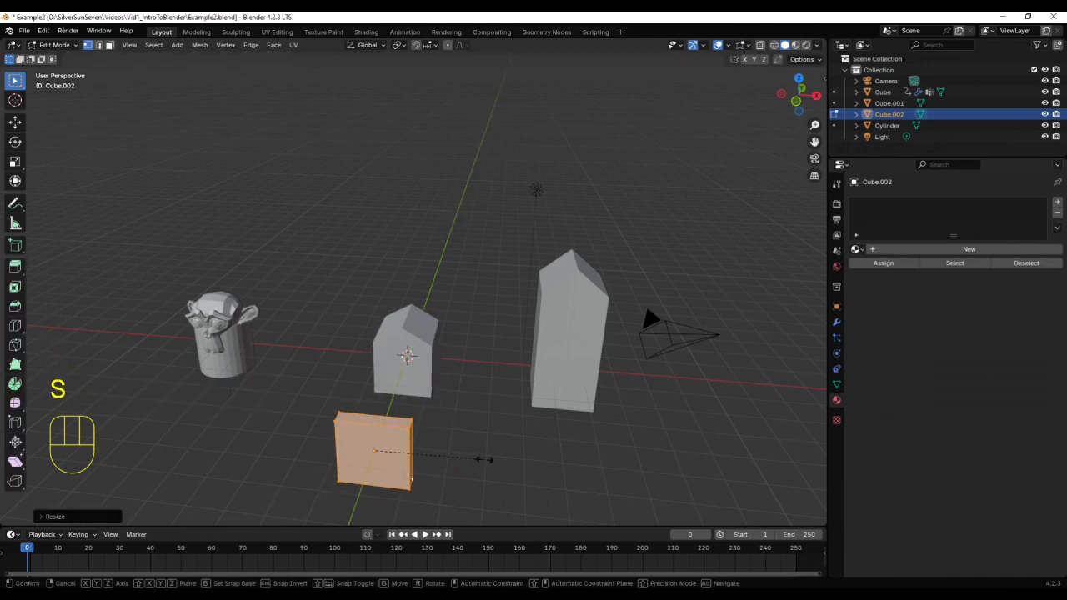
left_click(429, 460)
- Bevel the slab's four corner edges to turn it into an octagonal stop sign
middle_click_drag(427, 474, 487, 365)
left_click(524, 247, "shift")
key("ctrl+b")
left_click(379, 465)
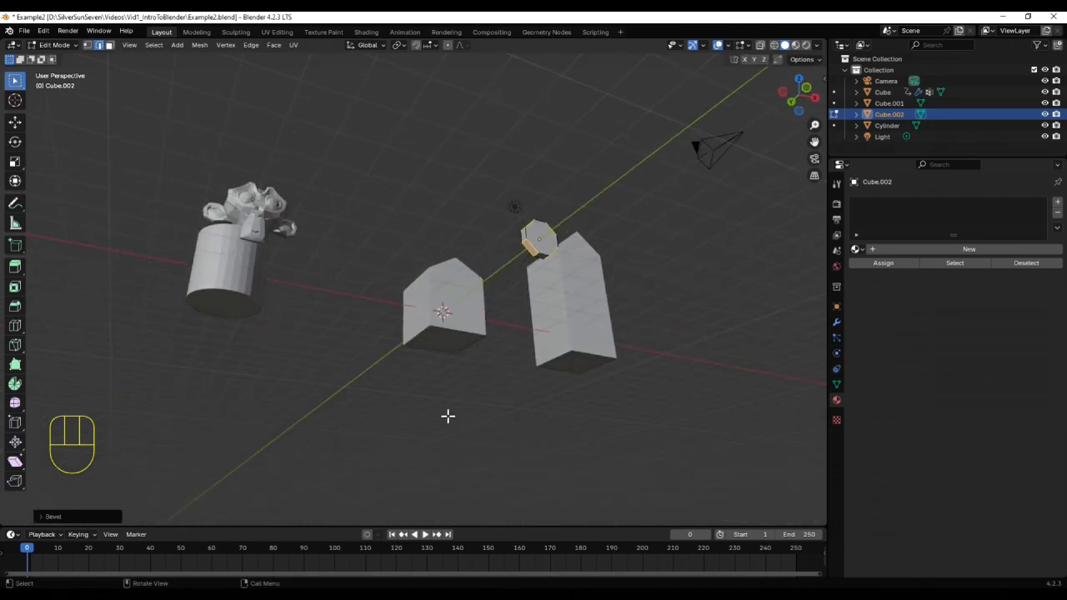
middle_click_drag(445, 417, 360, 466)
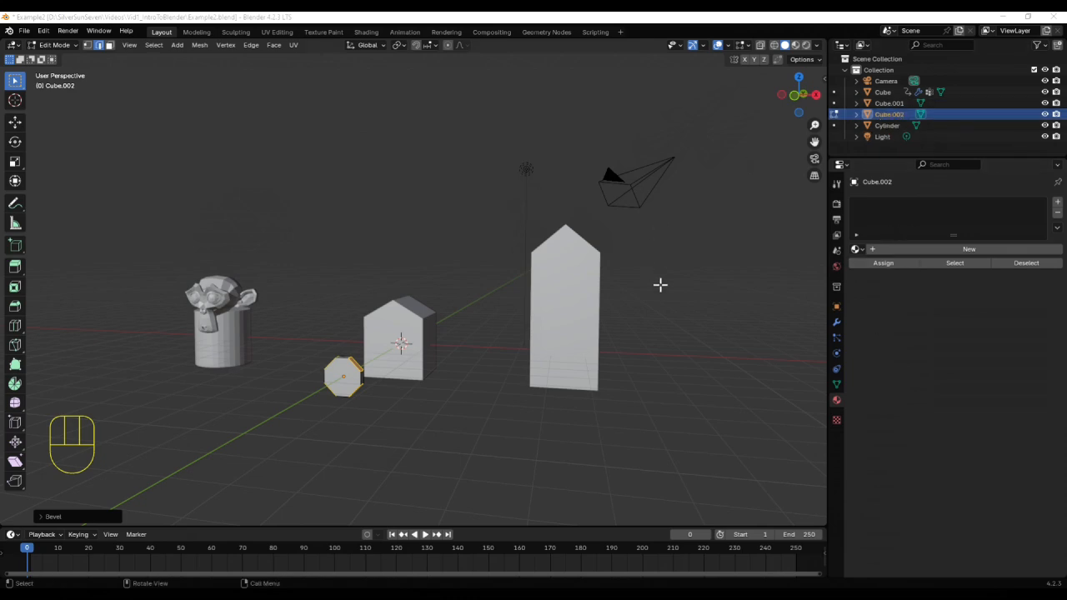
- Create a new collection nested inside the existing Collection
middle_click_drag(650, 269, 659, 350)
right_click(886, 70)
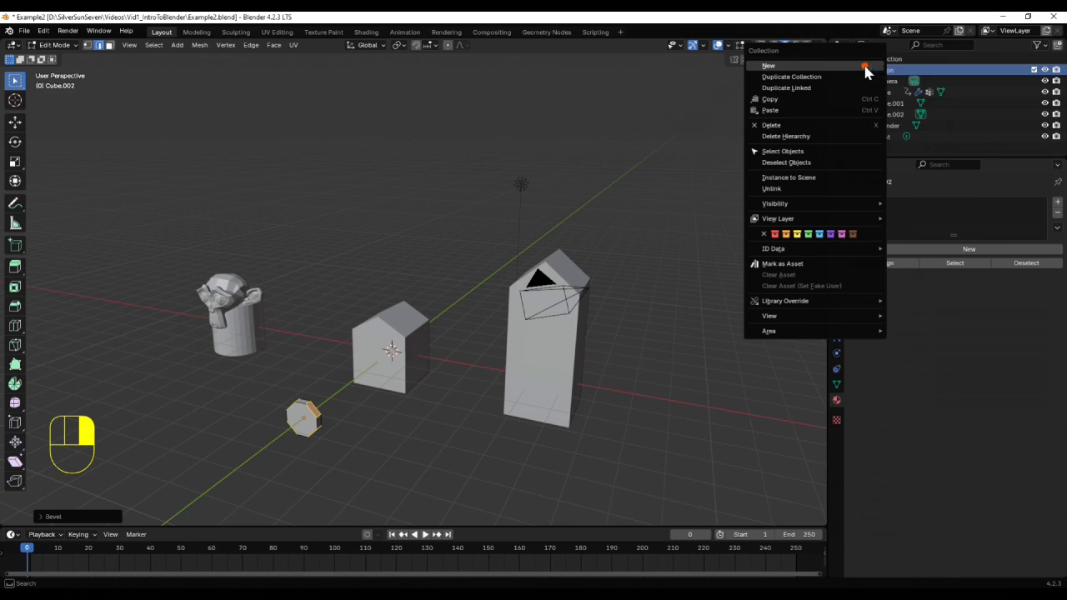
left_click(865, 67)
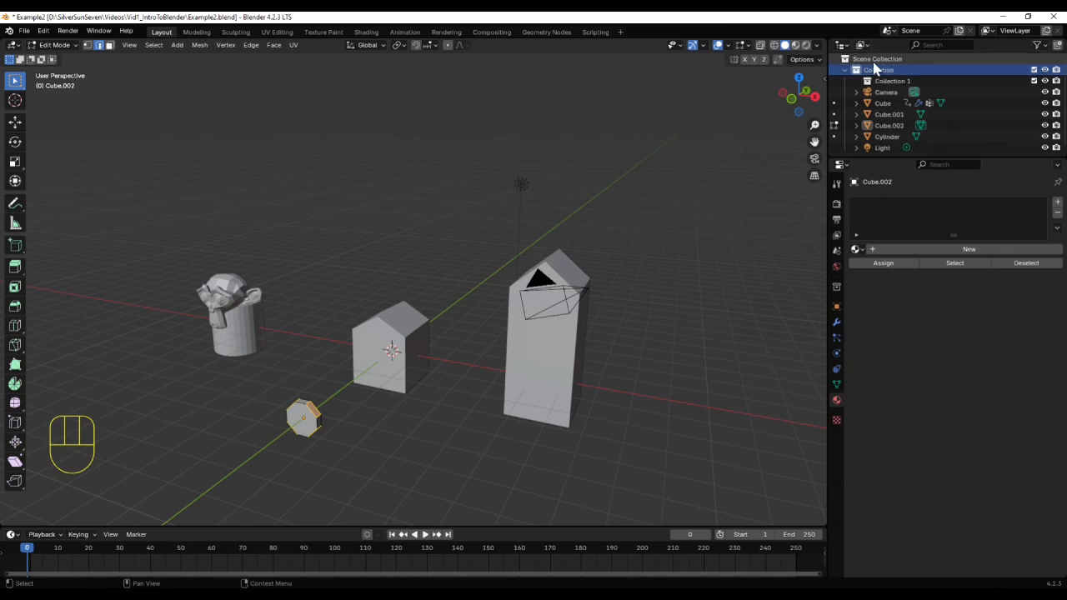
- Create a collection named Camera_lights directly under the Scene Collection and move the camera and light into it
right_click(876, 70)
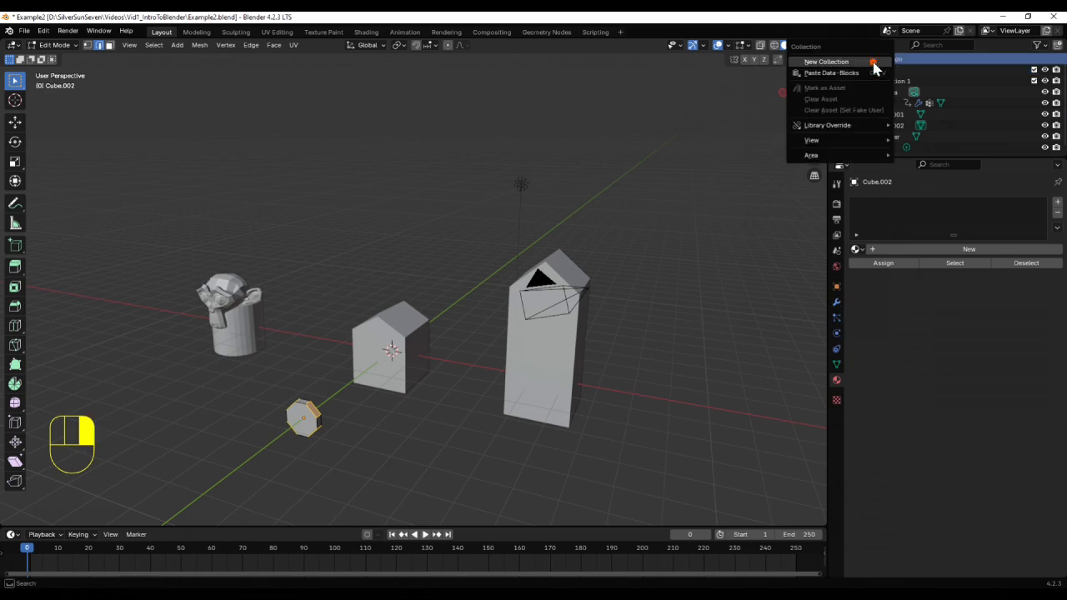
left_click(834, 61)
double_click(884, 145)
type("Camera_lig")
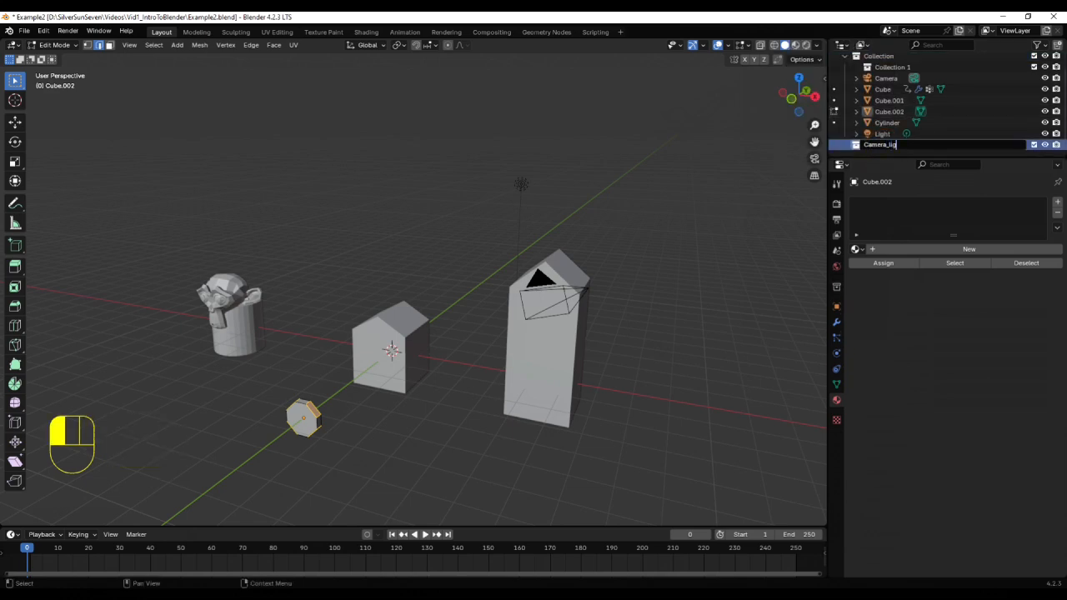
type("hts")
key("Return")
left_click_drag(886, 77, 884, 137)
- Rename the short house object as House_short, the octagon as StopSign and the tall house as House_tall
scroll(881, 104, "up", 1)
double_click(884, 92)
type("House_short")
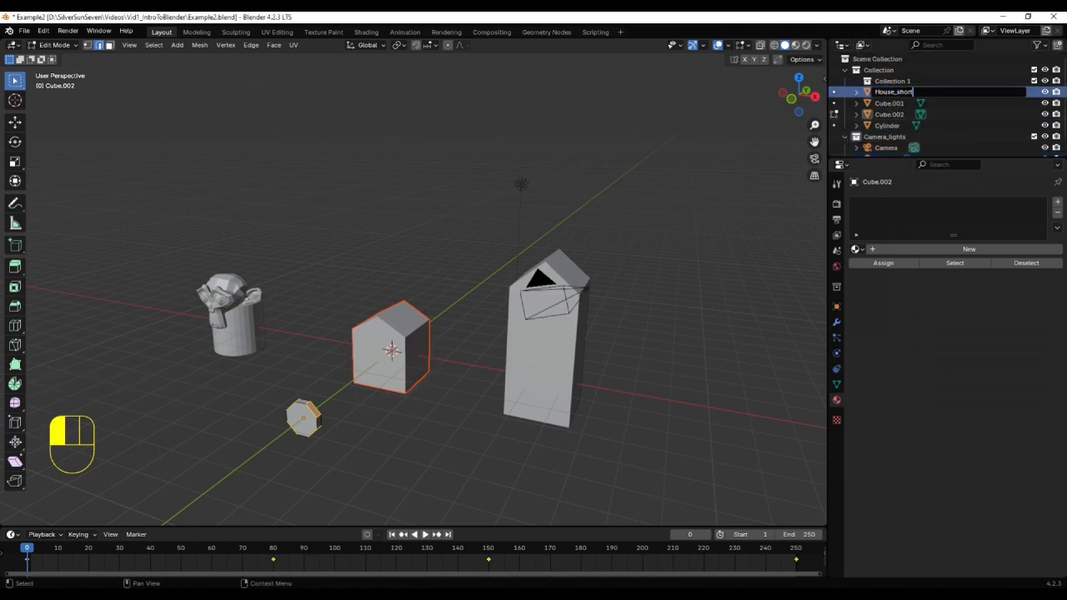
double_click(890, 104)
type("StopSign")
key("Return")
double_click(886, 92)
type("House_tall")
key("Return")
- Rename the nested collection as Houses and move House_short and House_tall into it
double_click(884, 82)
type("Houses")
key("Return")
left_click_drag(887, 103, 887, 82)
left_click_drag(887, 115, 881, 84)
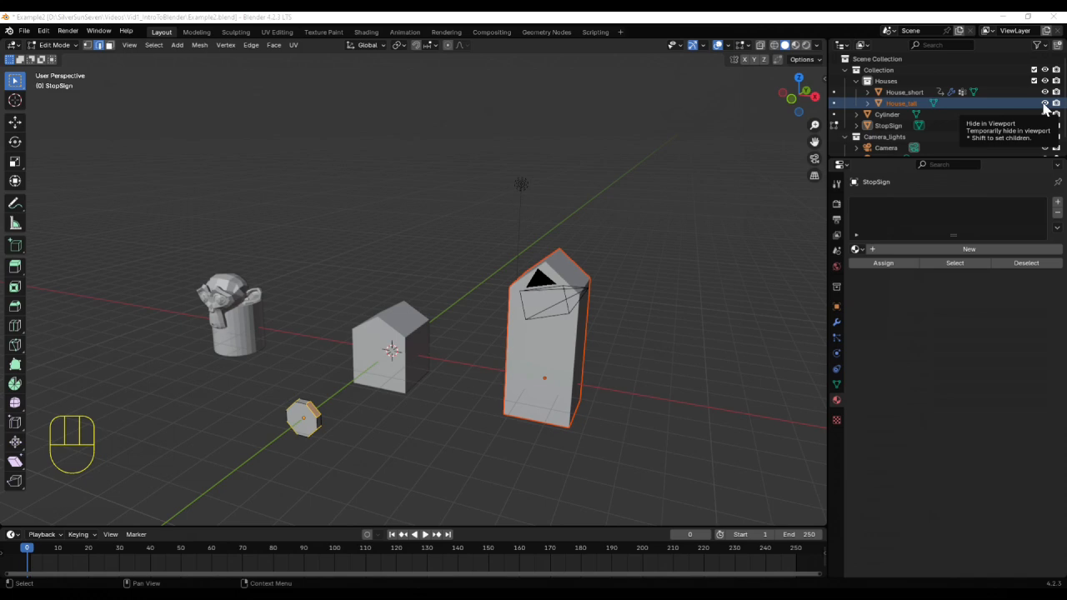
- Collapse the Houses and Camera_lights collections, disable Houses in renders, and toggle its viewport visibility off and on
left_click(858, 81)
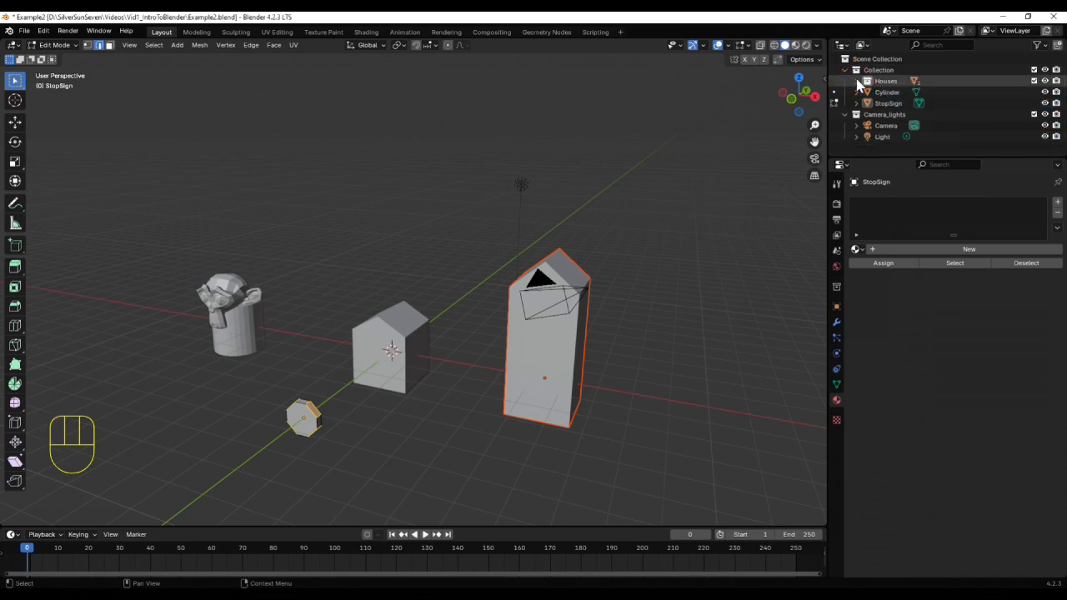
left_click(840, 114)
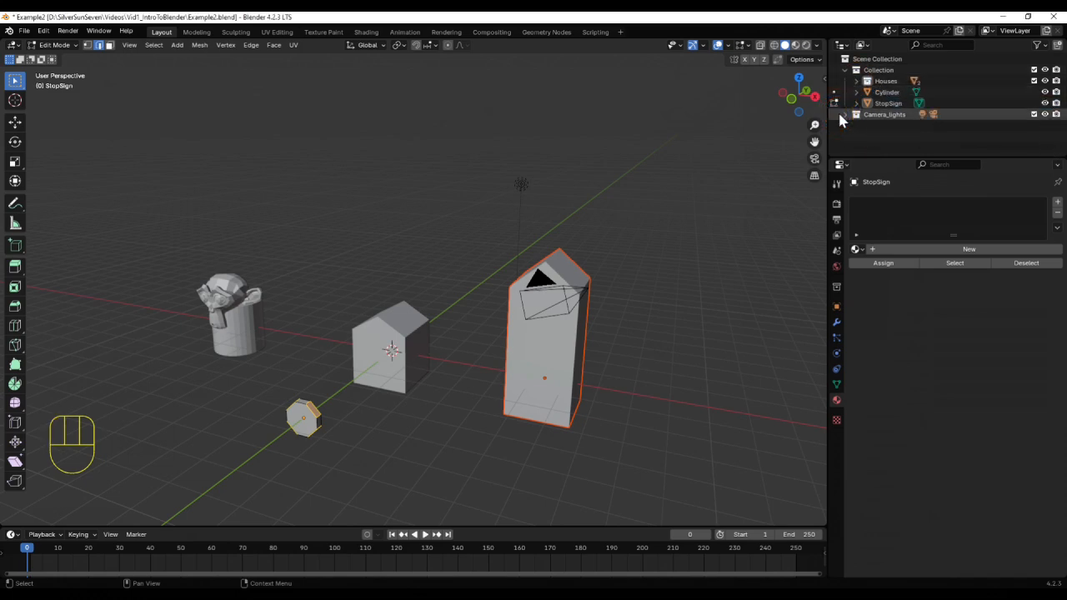
left_click(1045, 81)
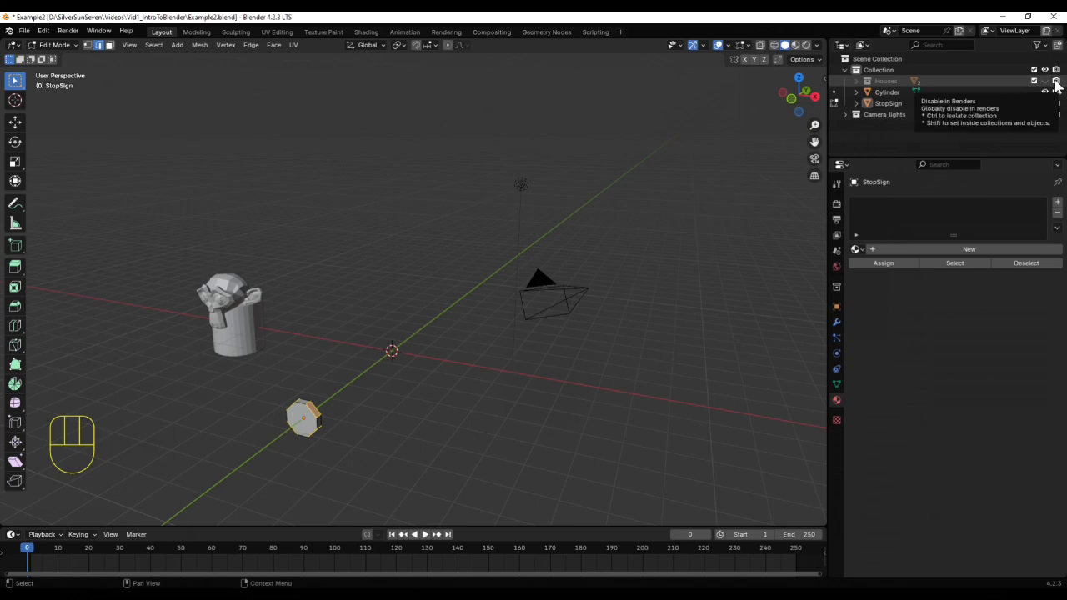
left_click(1057, 82)
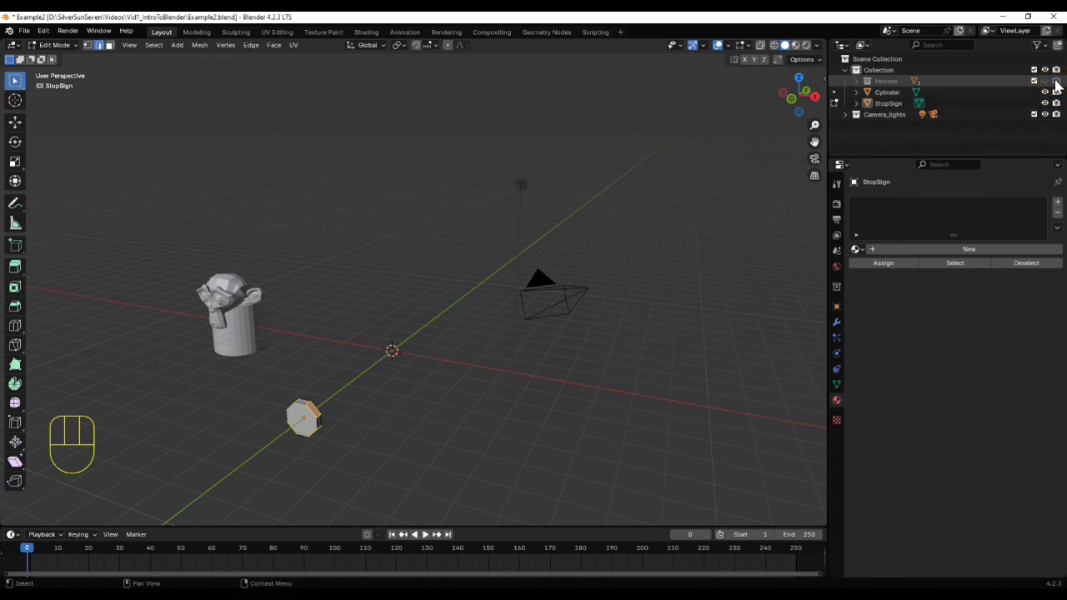
left_click(1045, 81)
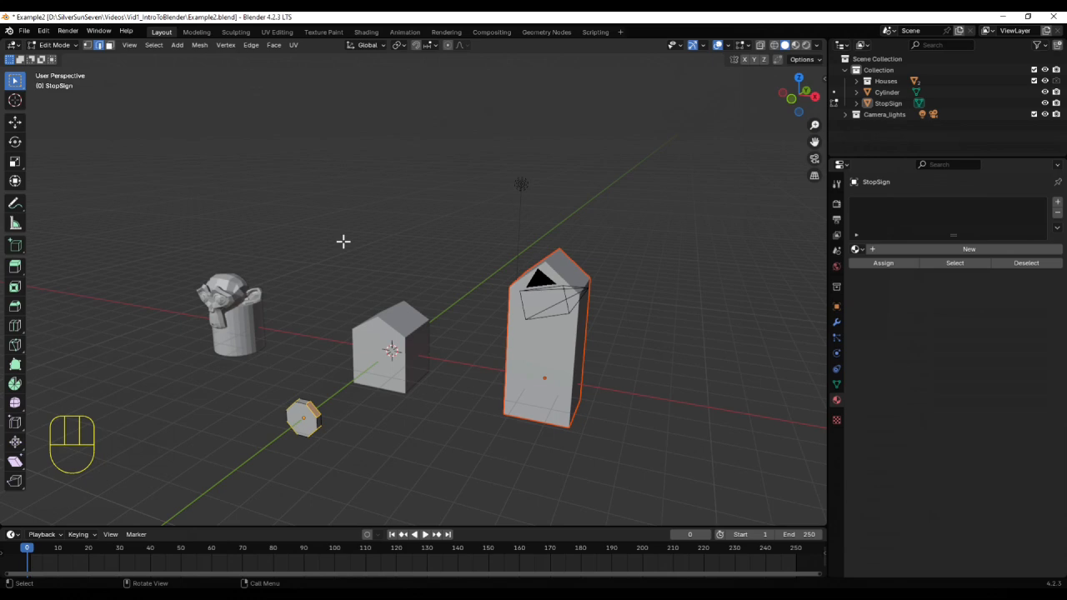
- Reframe the camera view to include all objects using the Camera to View lock, then unlock it and leave the camera view
key("KP_0")
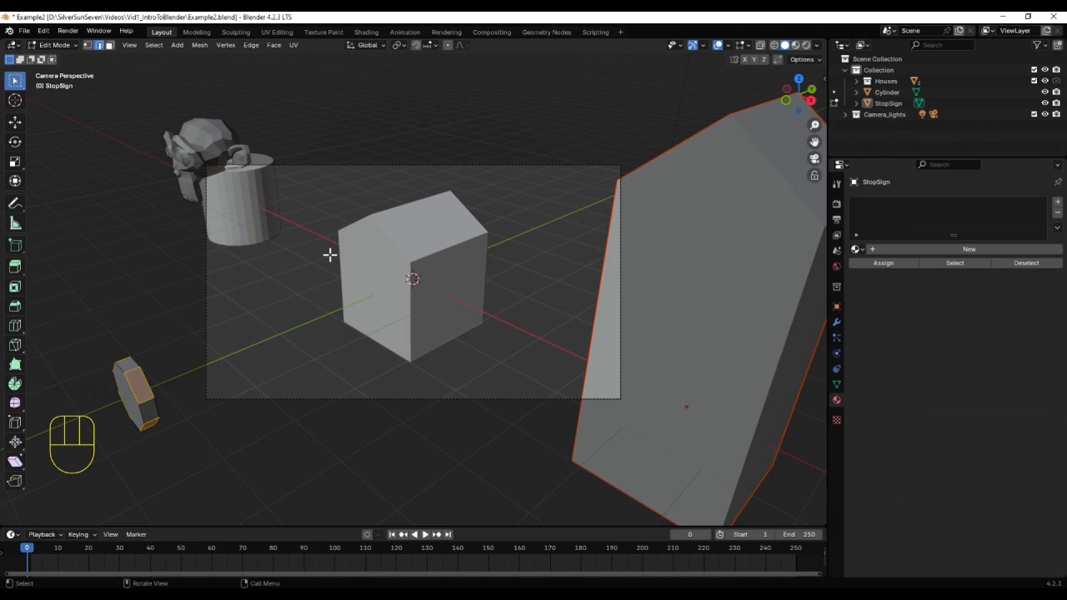
key("n")
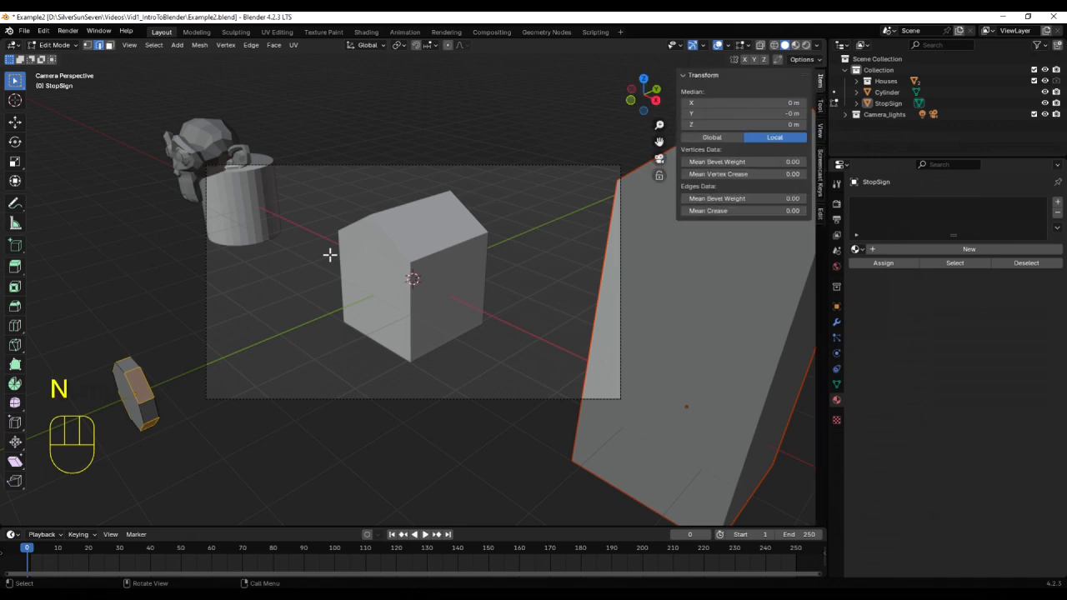
left_click(822, 134)
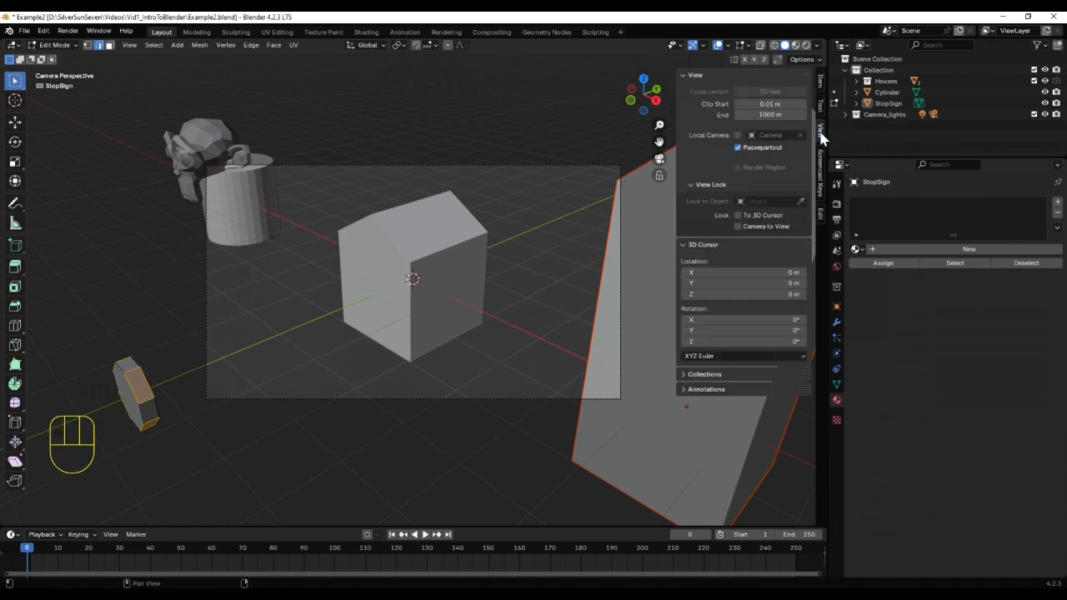
left_click(738, 227)
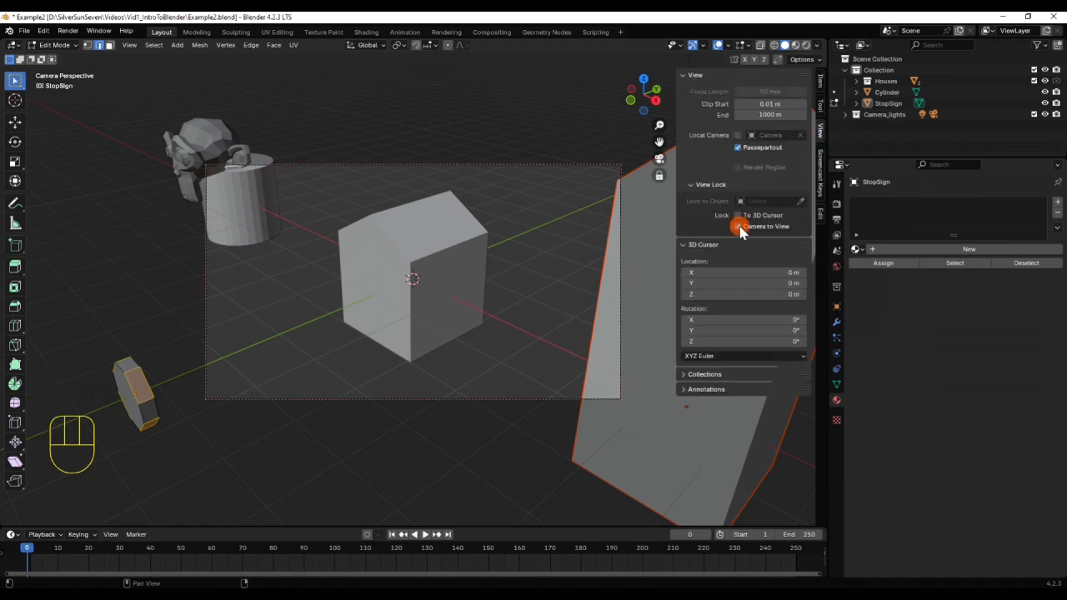
middle_click_drag(412, 491, 417, 475)
scroll(434, 475, "down", 5)
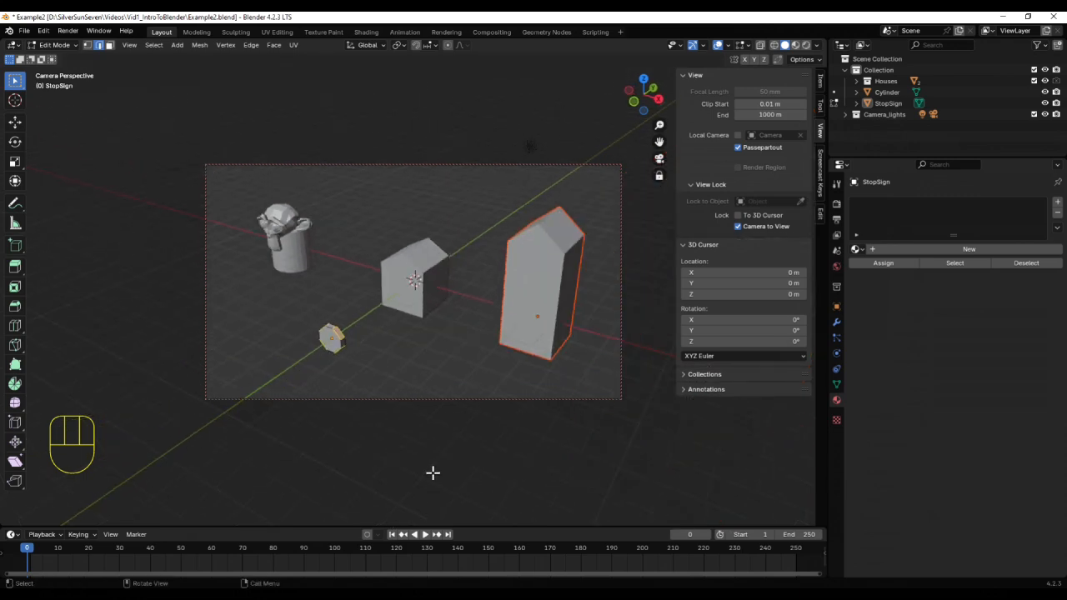
left_click(737, 227)
middle_click_drag(540, 437, 548, 446)
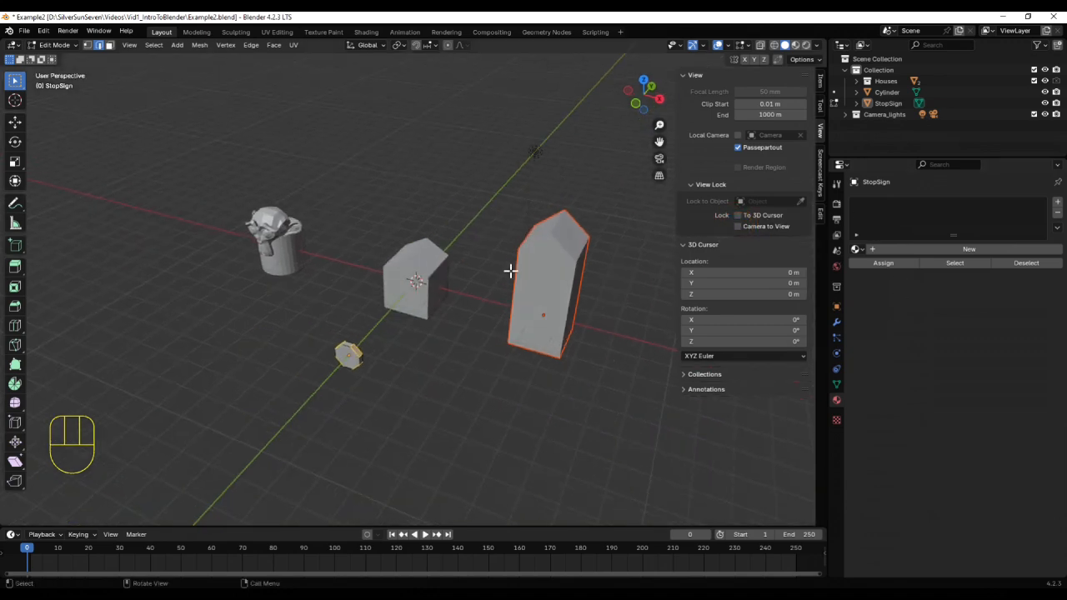
- Render the image to check which objects are included, and close the render window
left_click(63, 31)
left_click(74, 44)
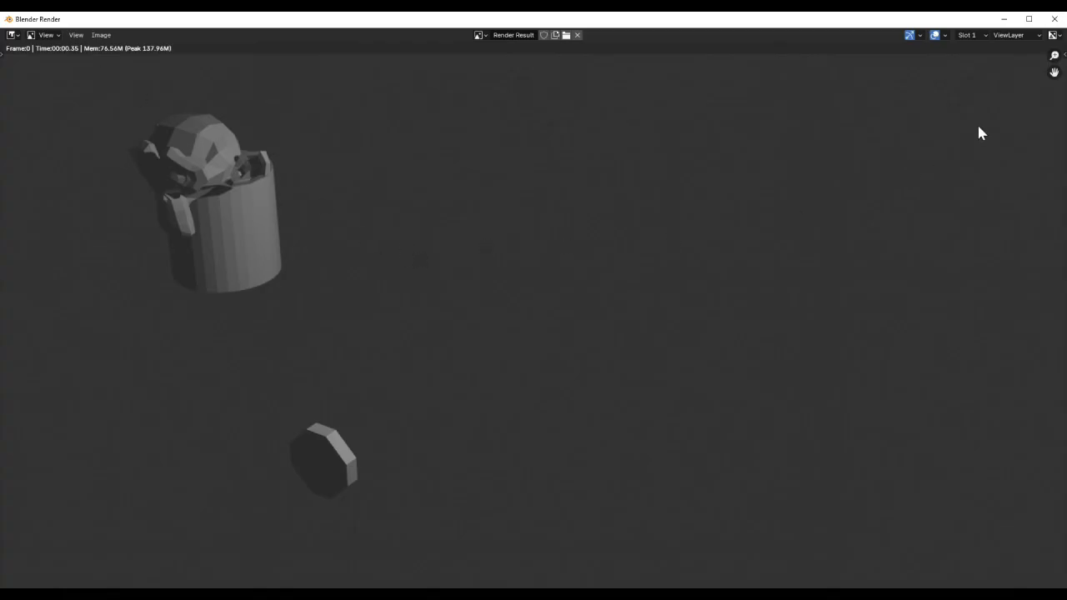
left_click(1055, 19)
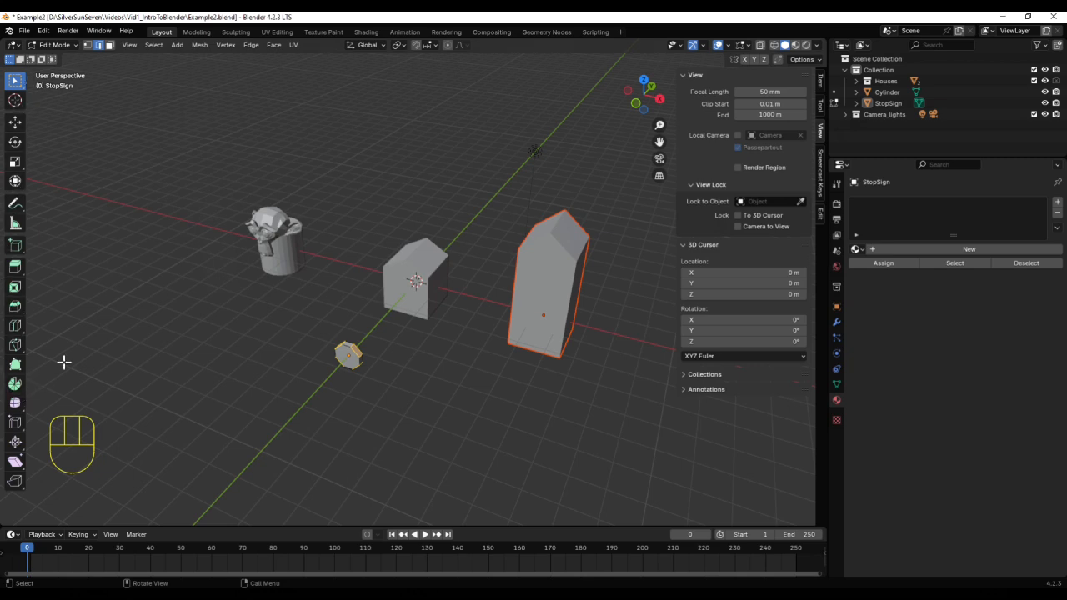
- Hide the viewport's toolbar
key("t")
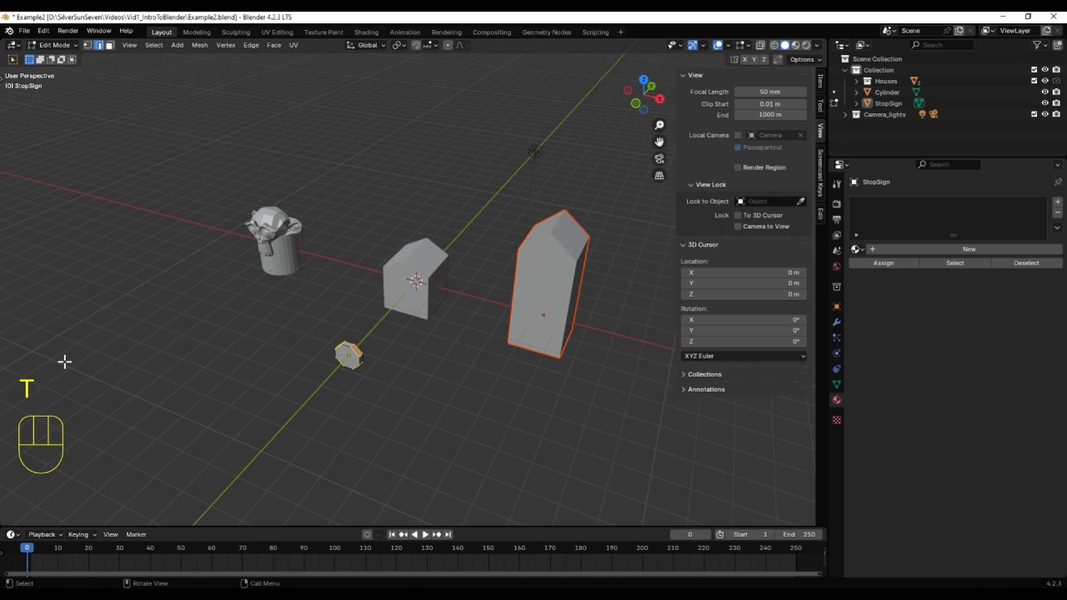
- Bring back the viewport's toolbar and view the scene in Material Preview and then Wireframe shading
key("t")
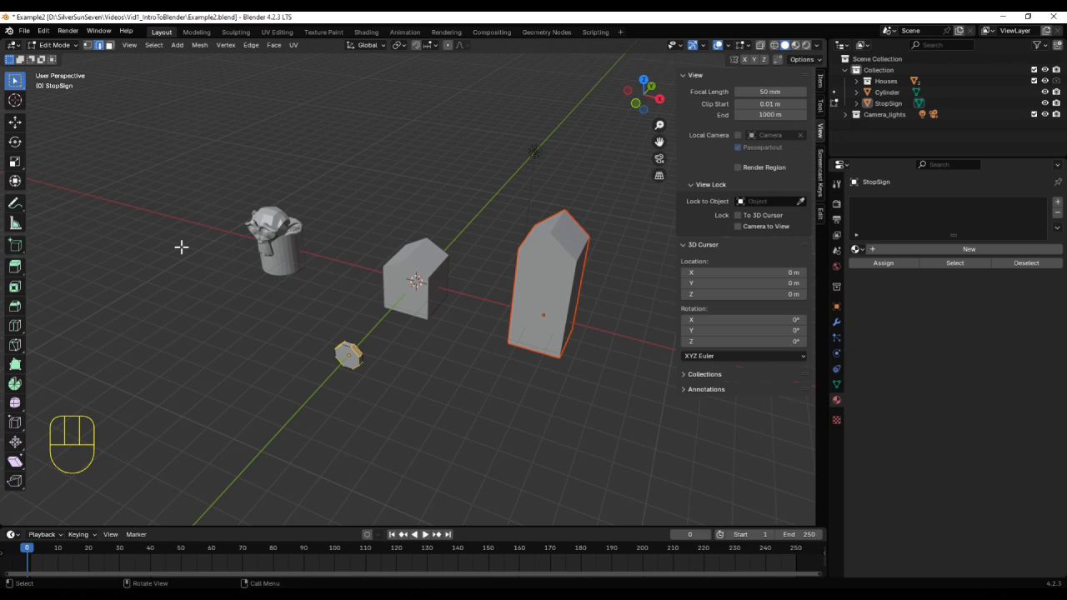
key("z")
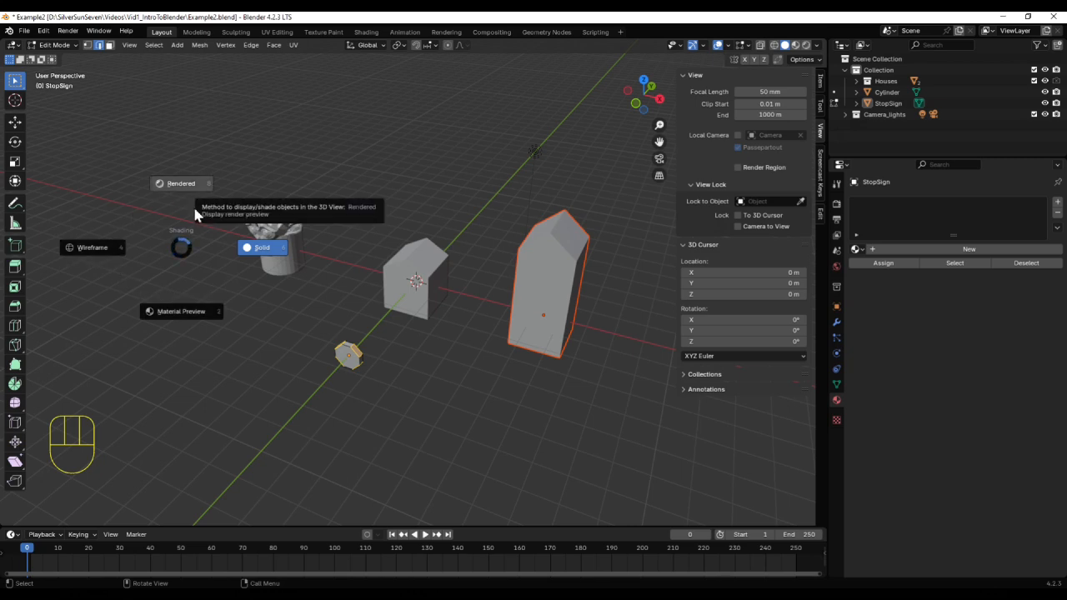
left_click(175, 312)
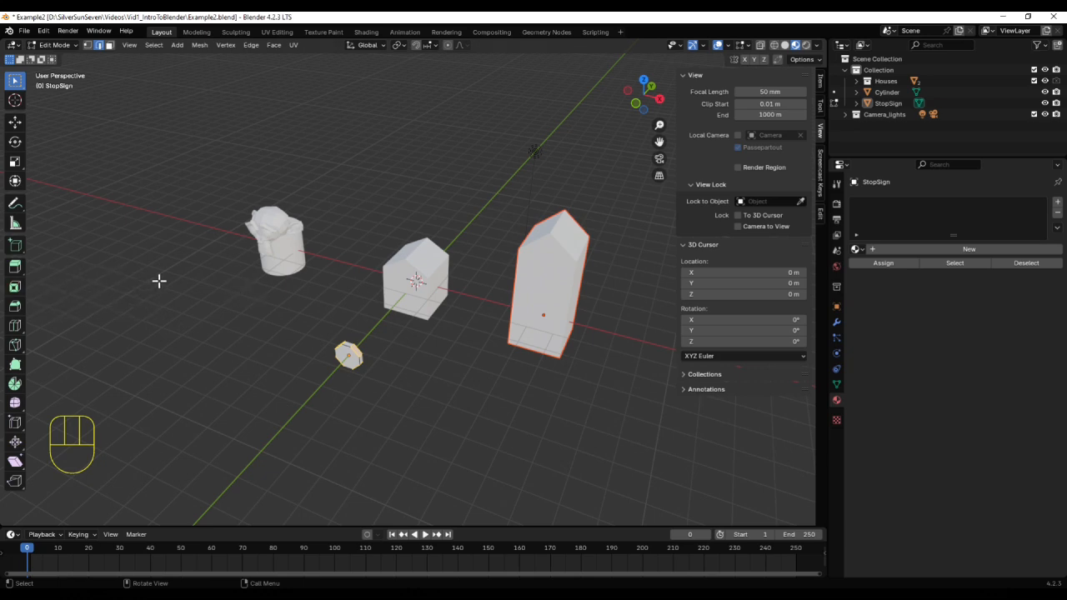
key("z")
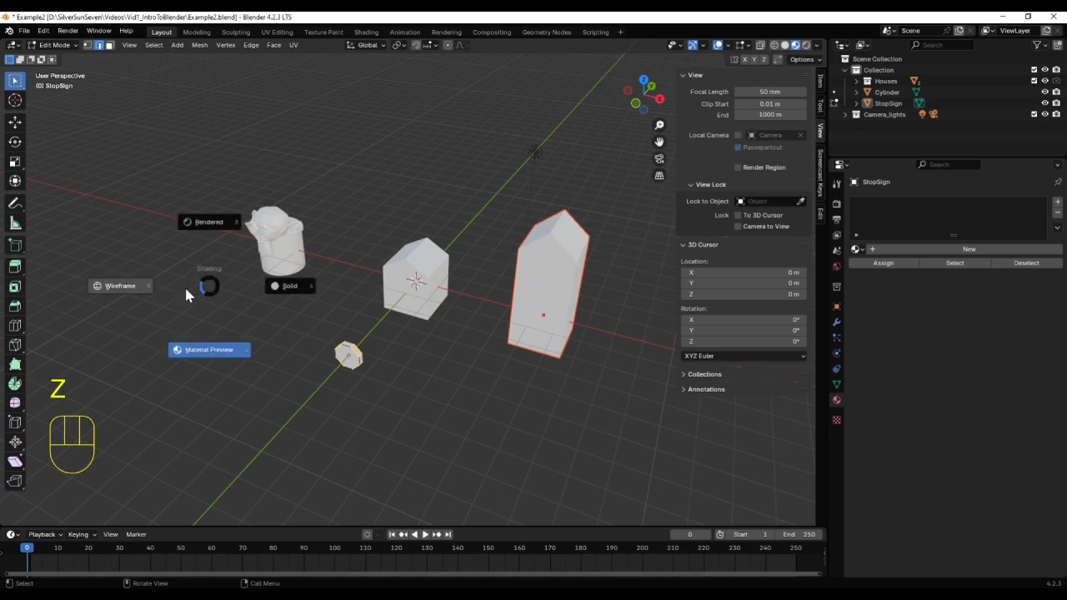
left_click(138, 284)
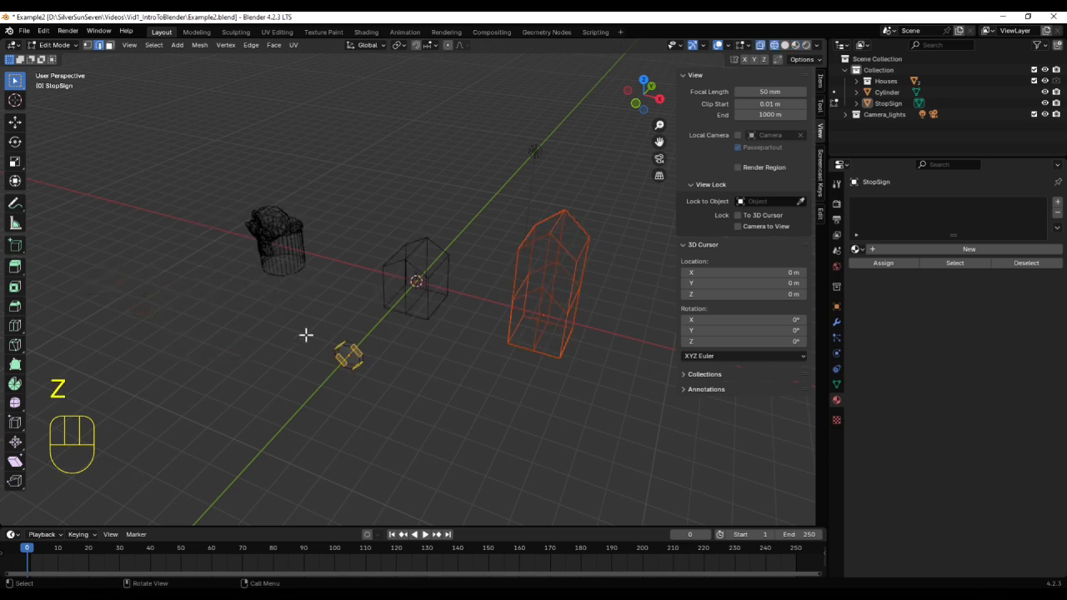
mouse_move(412, 350)
middle_mouse_down()
mouse_move(431, 350)
mouse_move(445, 325)
mouse_move(408, 322)
mouse_move(401, 339)
mouse_move(419, 335)
middle_mouse_up()
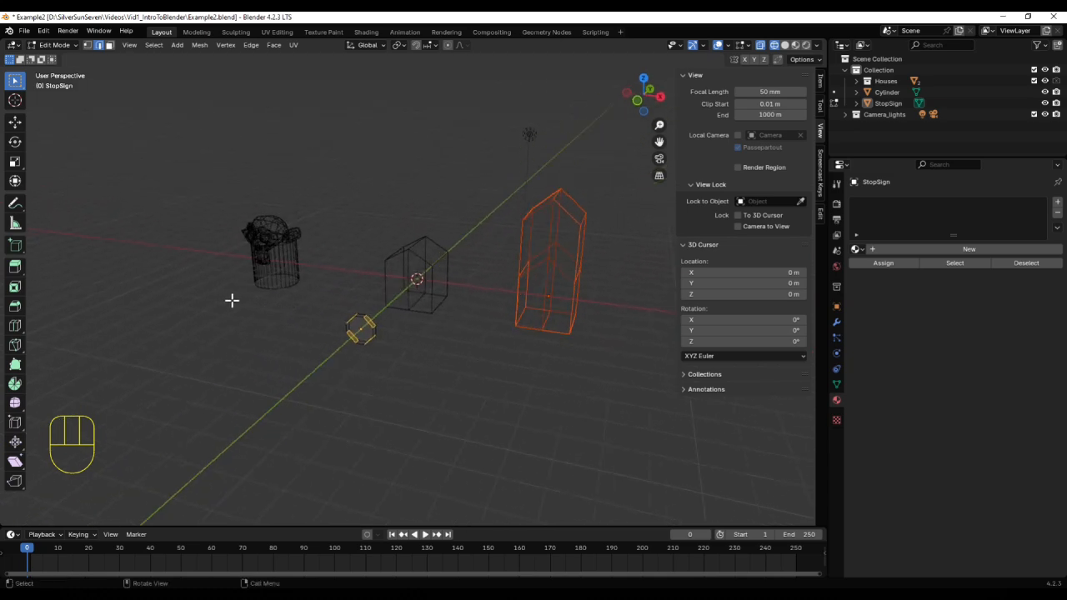
- Preview the scene in Rendered shading, then return the viewport to Solid shading
key("z")
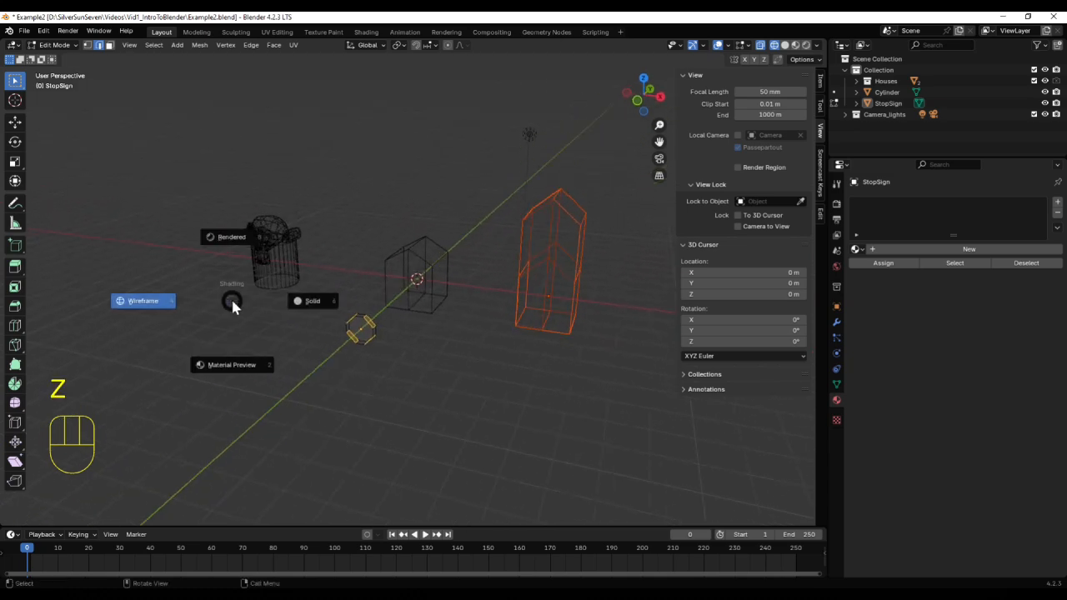
left_click(229, 240)
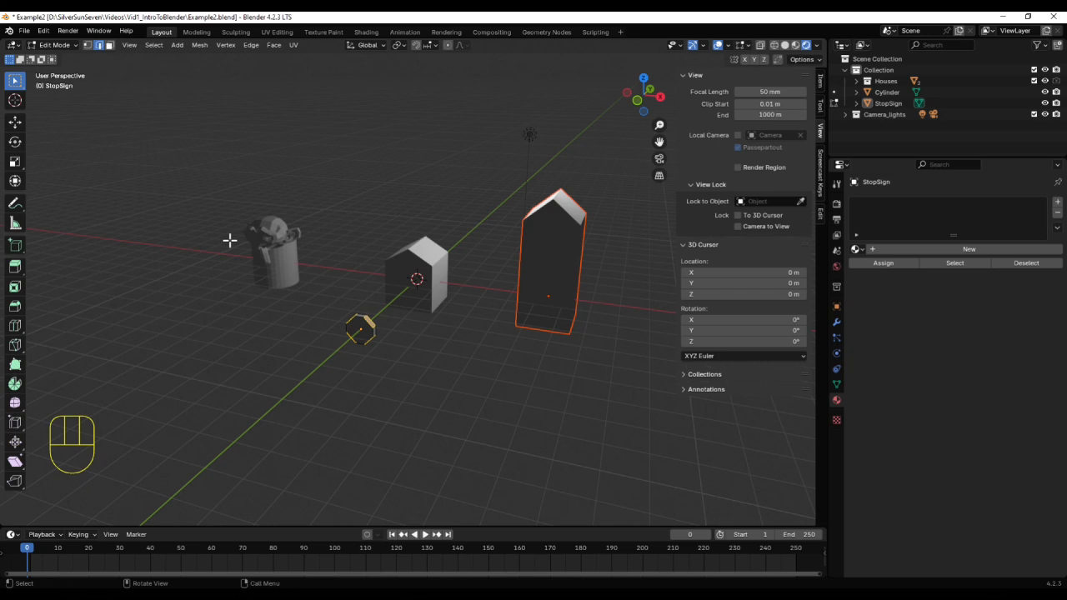
key("z")
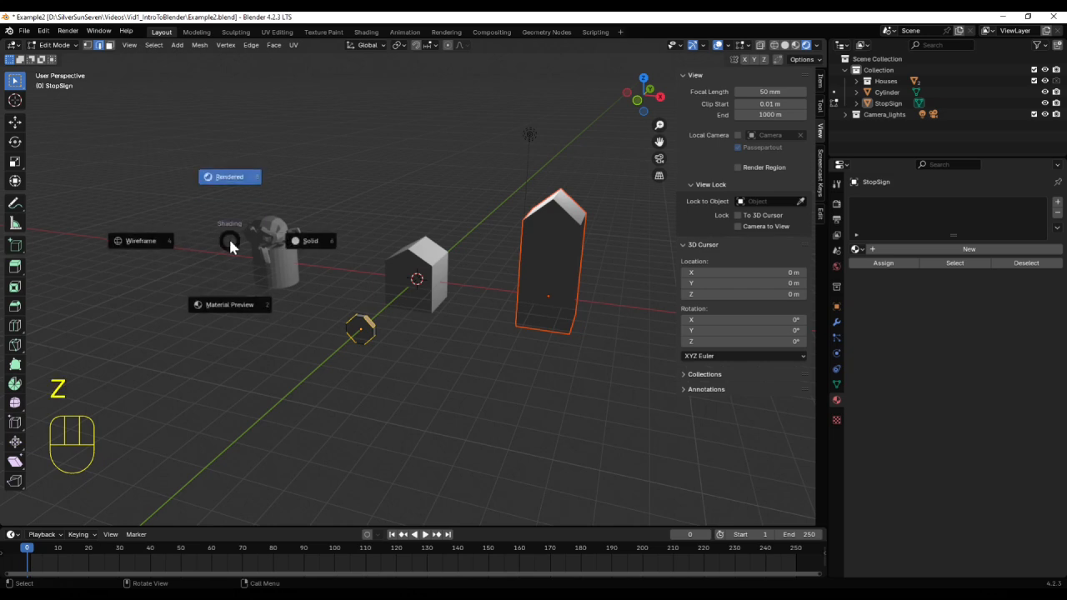
left_click(300, 245)
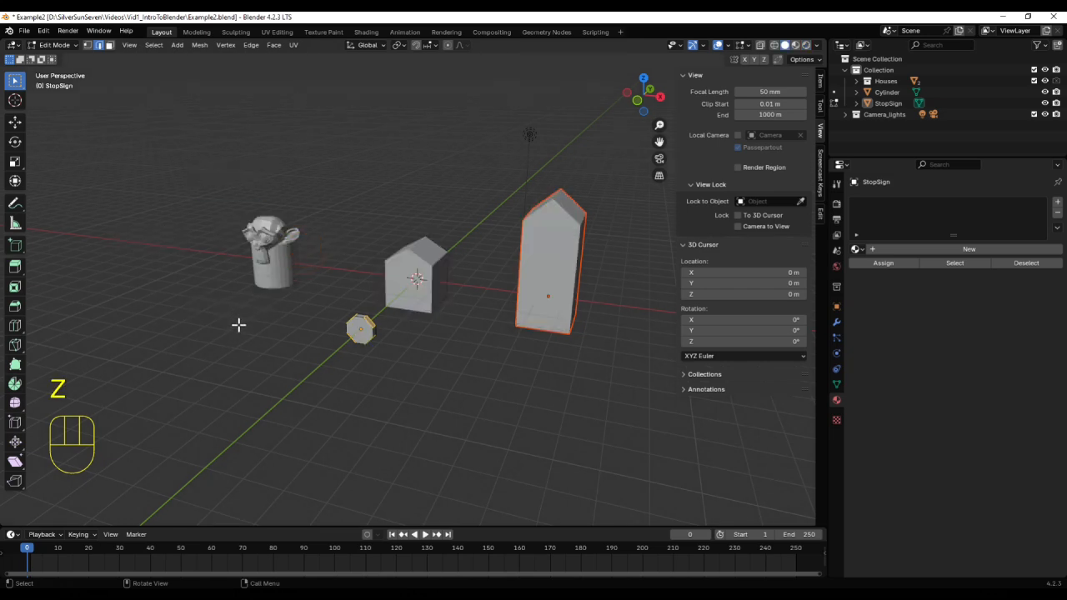
- Return to Object Mode and snap the monkey-topped cylinder to the 3D cursor using Selection to Cursor (Keep Offset)
key("shift+s")
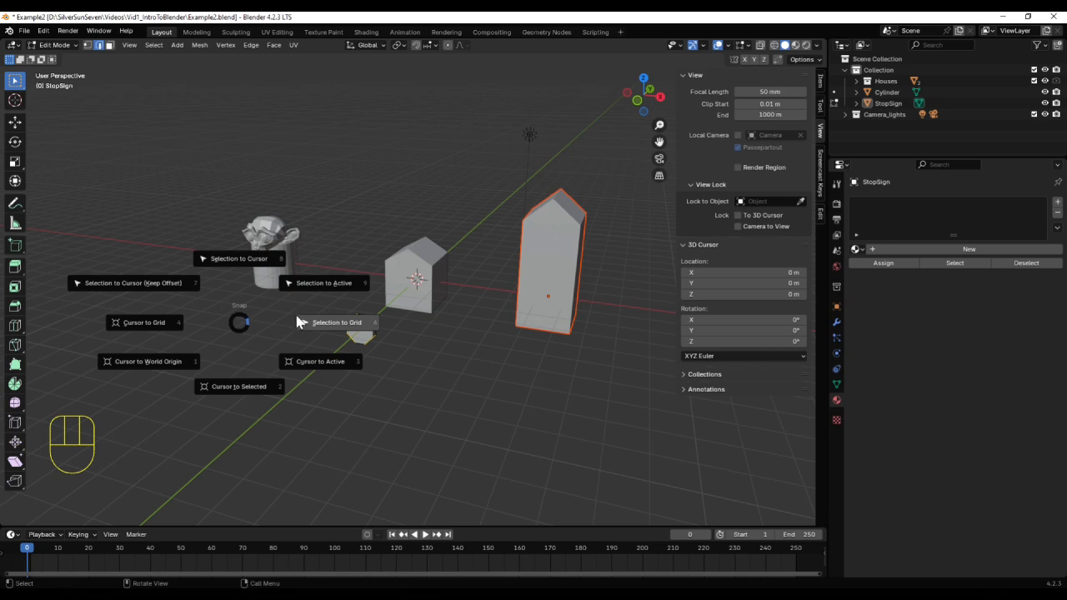
left_click(439, 185)
key("Tab")
left_click(274, 270)
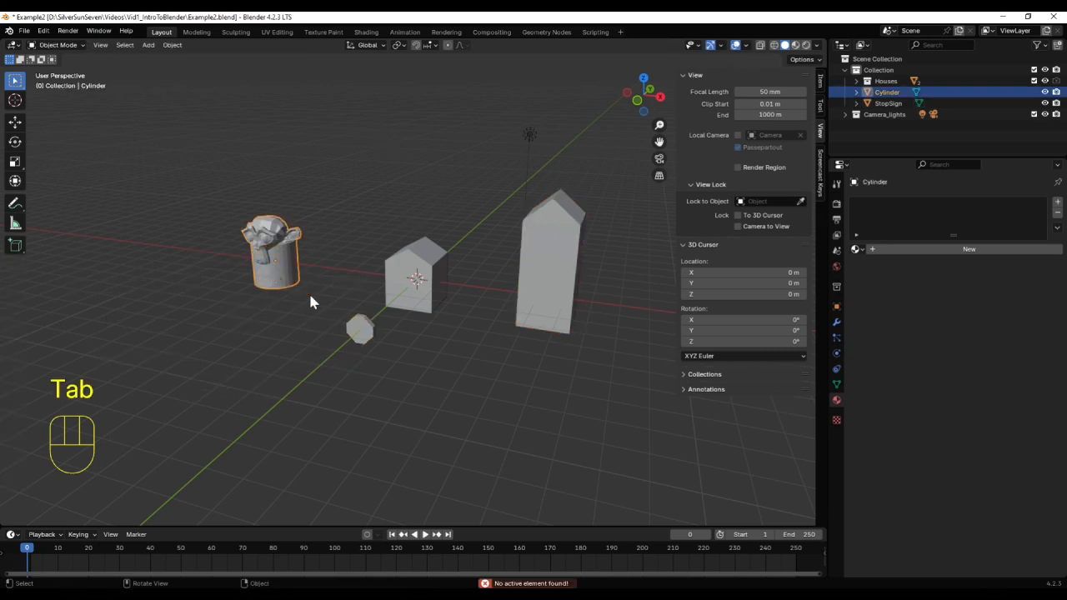
key("shift+s")
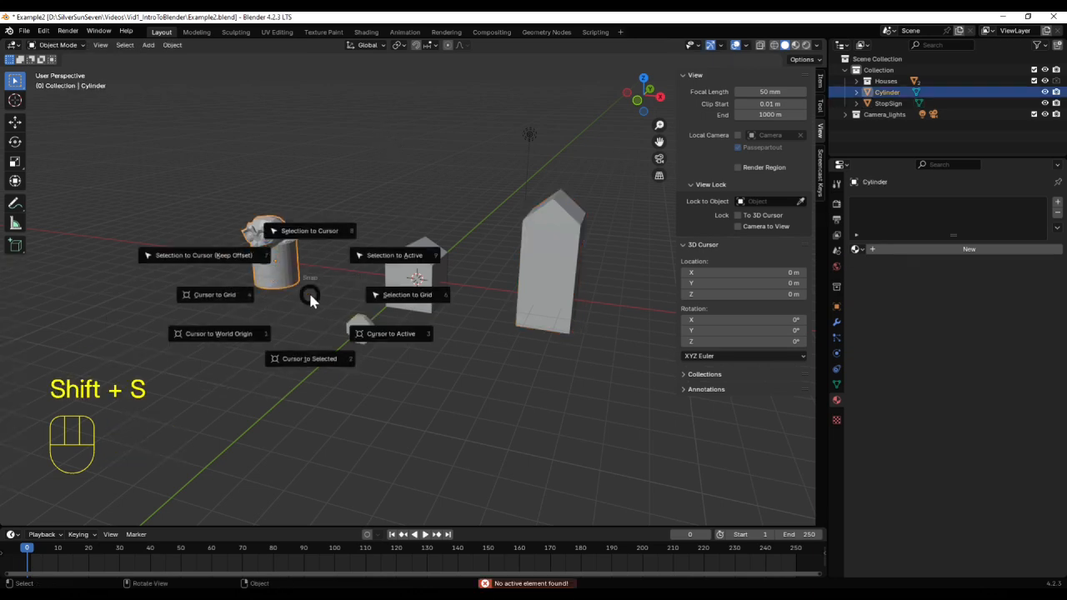
left_click(232, 261)
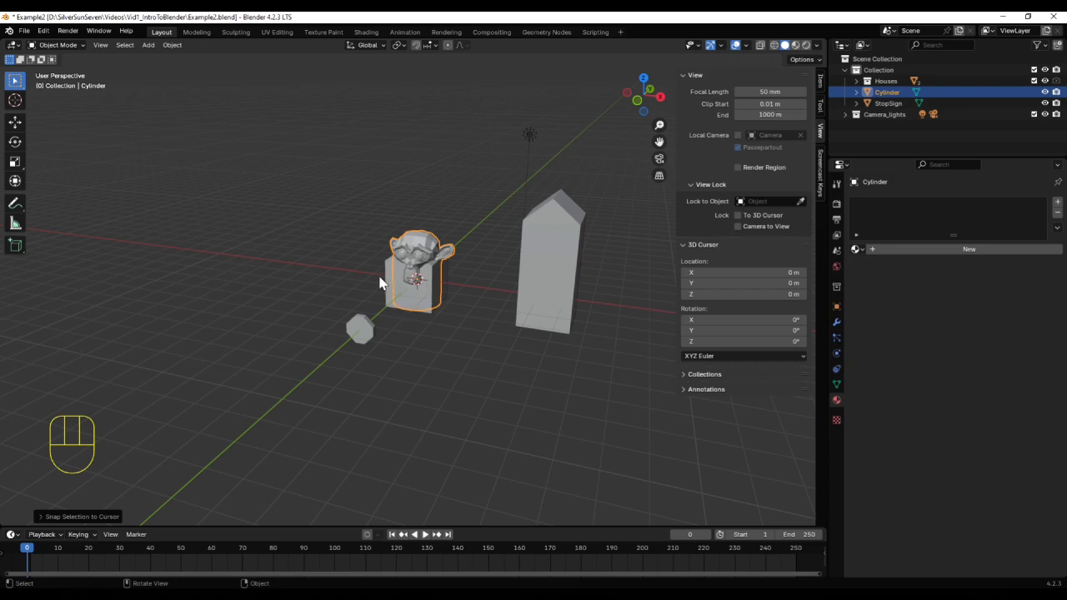
- Place the 3D cursor in empty space at about X -6.2, Y -2.5, Z -0.35 m, then snap it back to the world origin
right_click(257, 289, "shift")
key("shift+s")
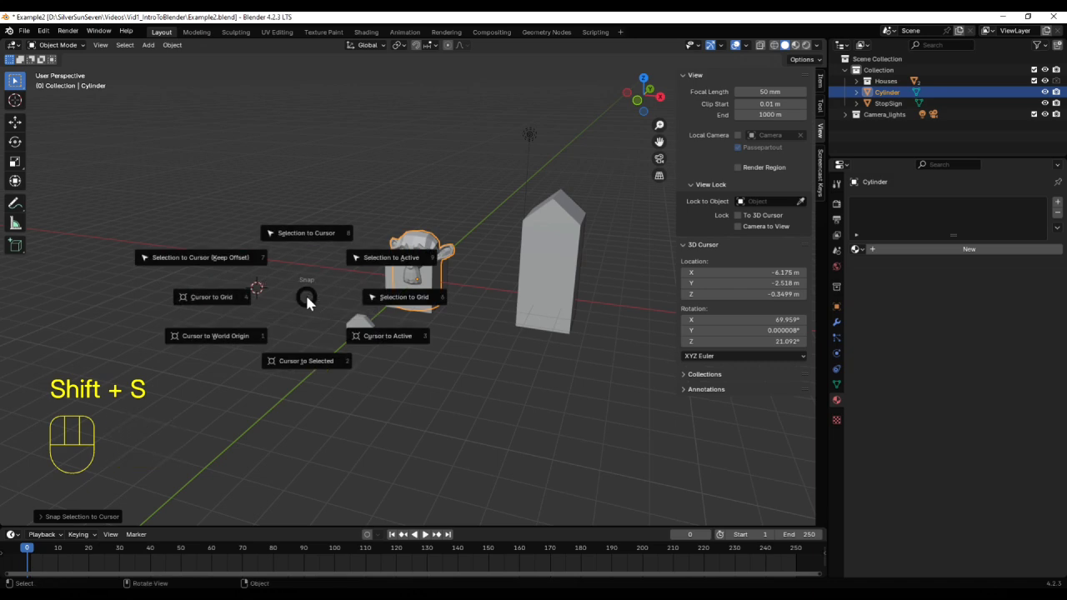
left_click(230, 342)
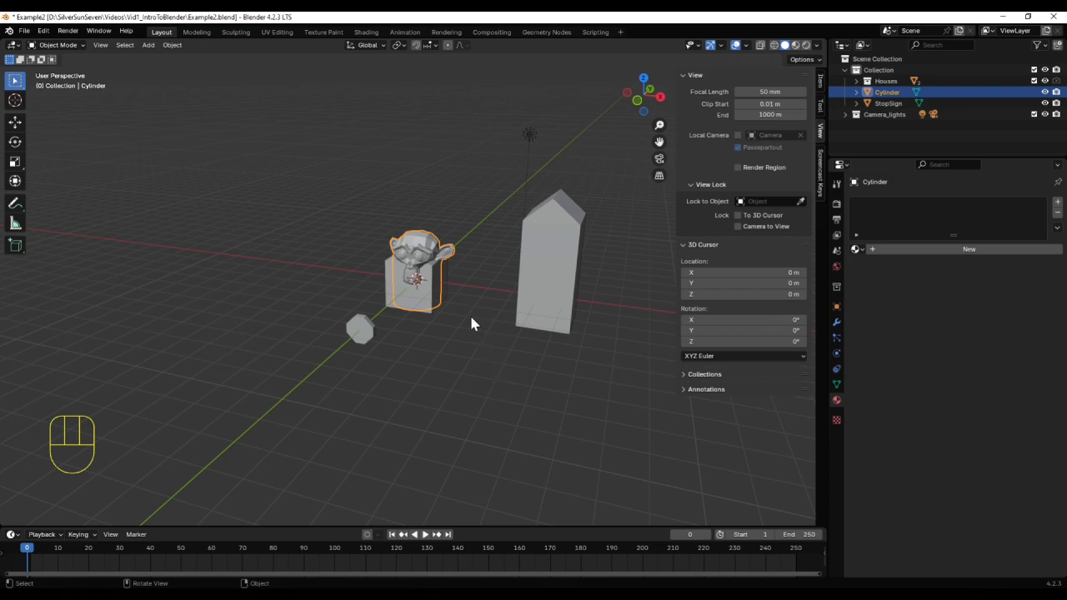
- Move the monkey-topped cylinder along the global X axis in the negative direction, well clear of the small house
key("g")
key("x")
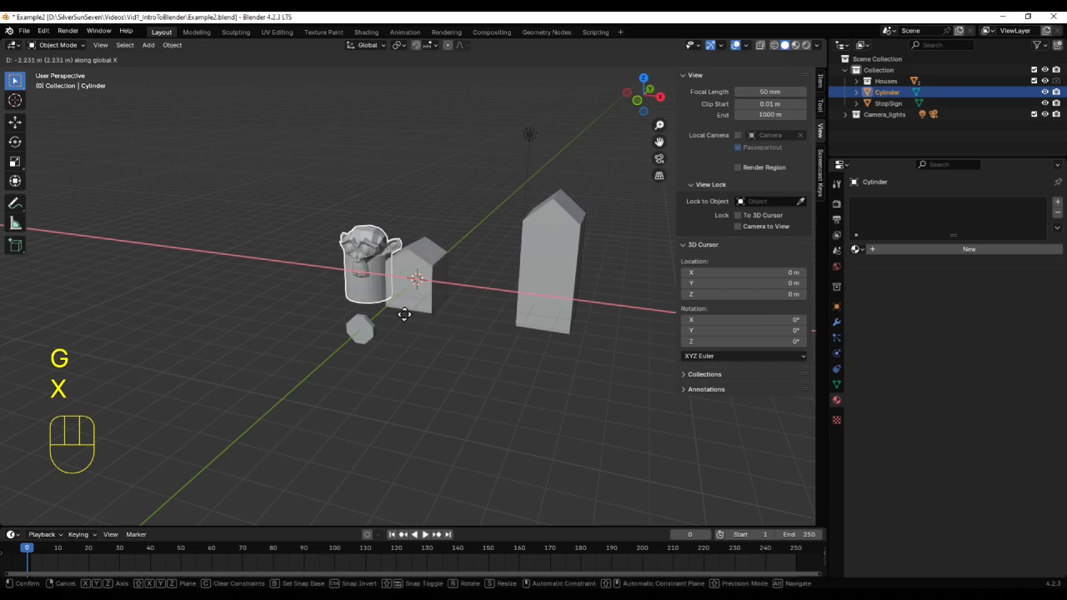
left_click(309, 313)
- Enter Edit Mode on the monkey-topped cylinder, switch to vertex select mode, and select a vertex on the head
scroll(436, 357, "up", 4)
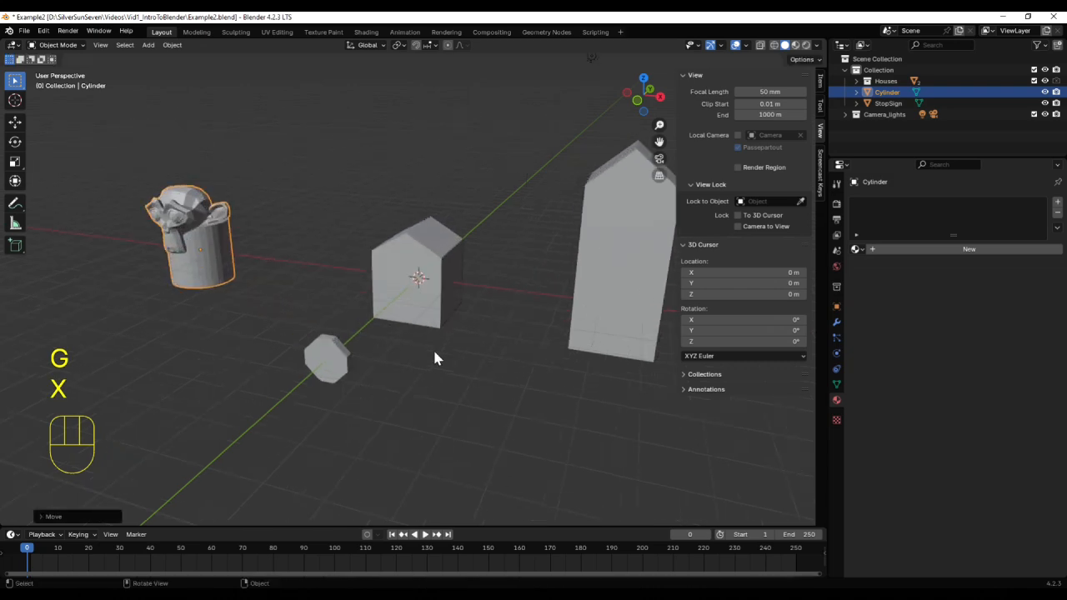
scroll(434, 358, "down", 4)
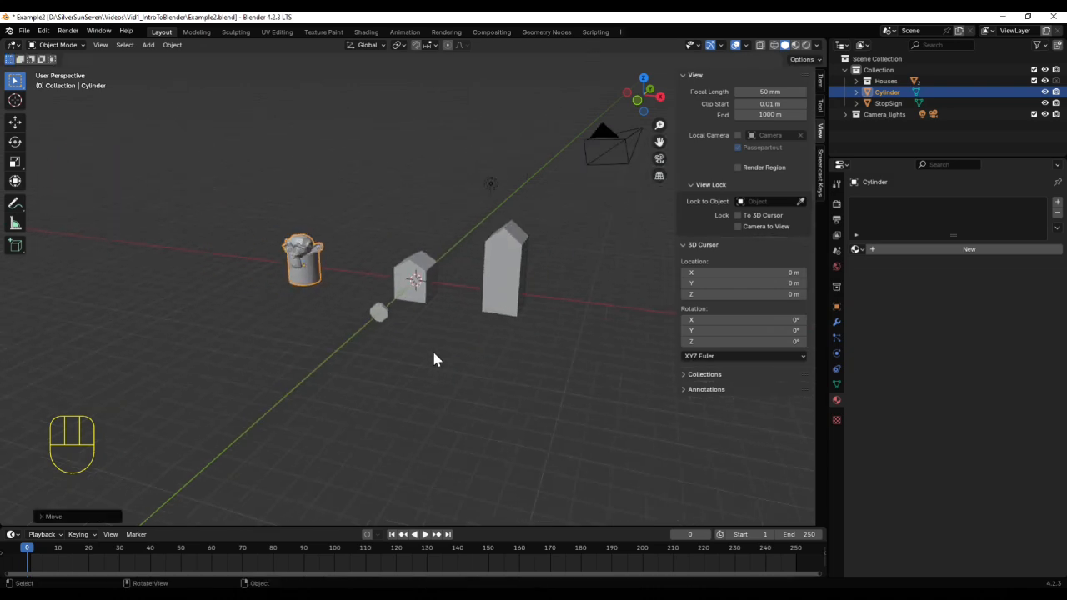
scroll(434, 358, "up", 2)
middle_click_drag(354, 418, 317, 376)
key("shift")
middle_click_drag(381, 410, 364, 439)
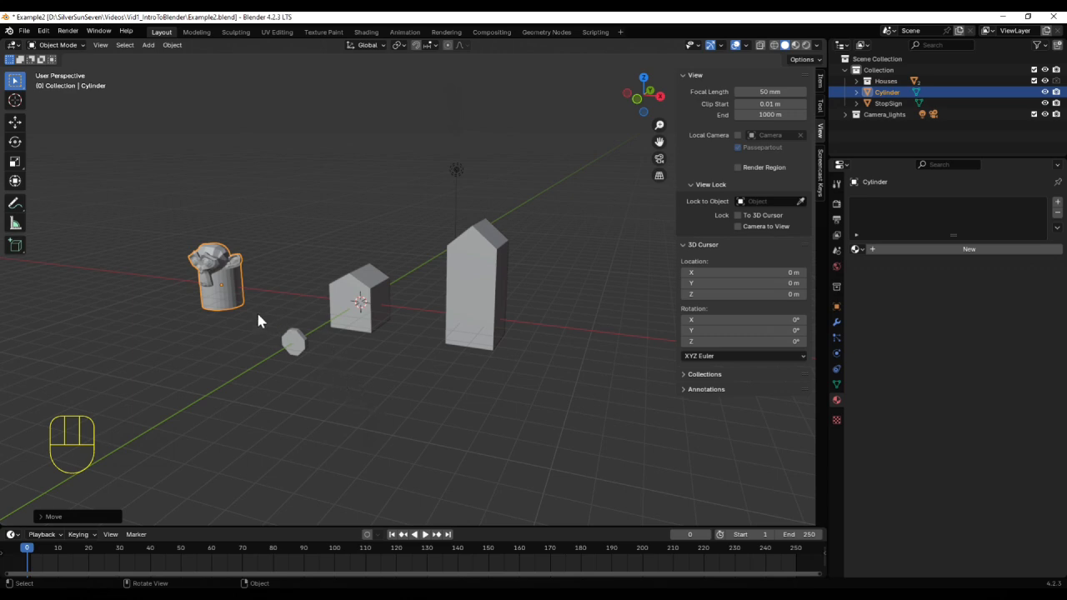
key("Tab")
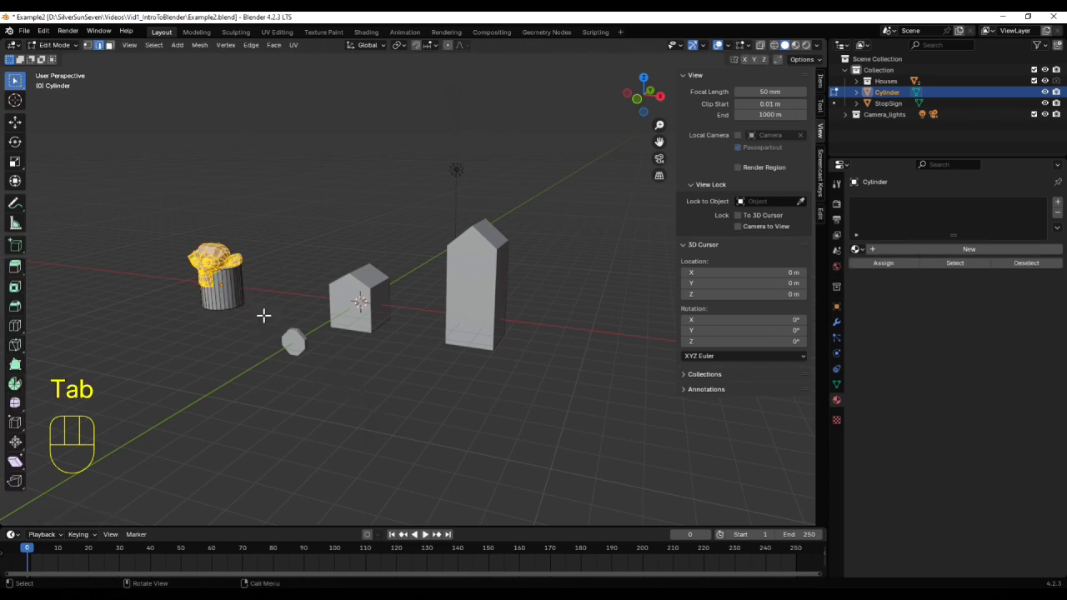
middle_click_drag(262, 320, 295, 324)
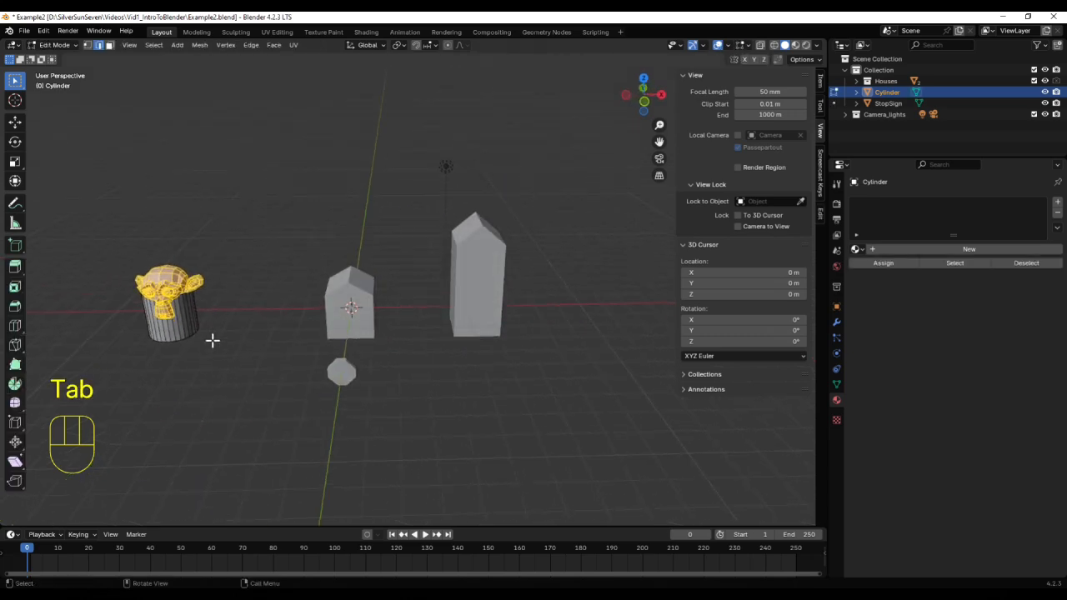
scroll(212, 340, "up", 2)
key("1")
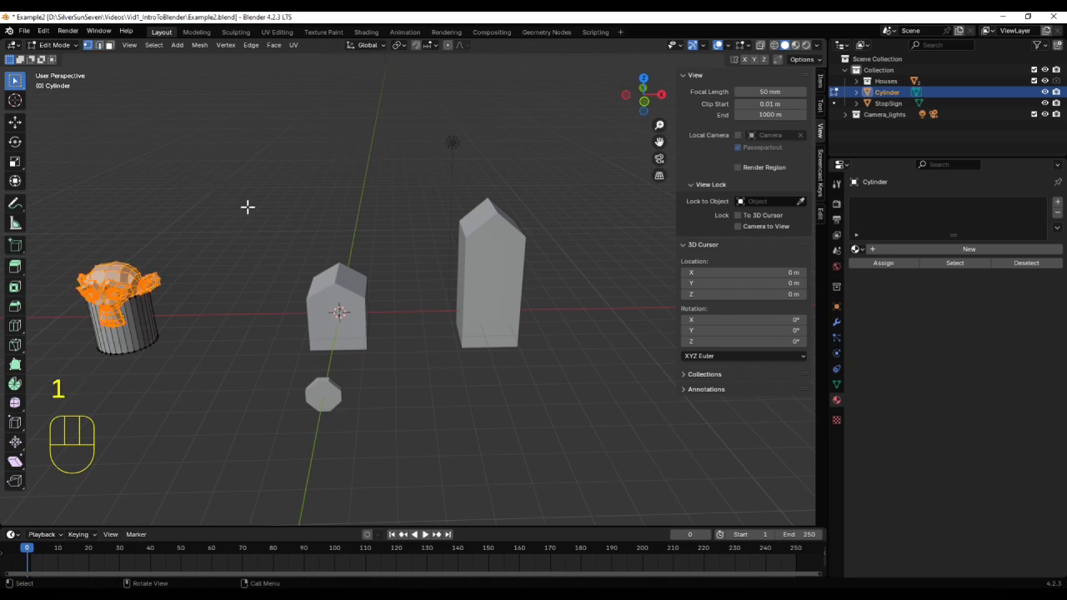
left_click(114, 278)
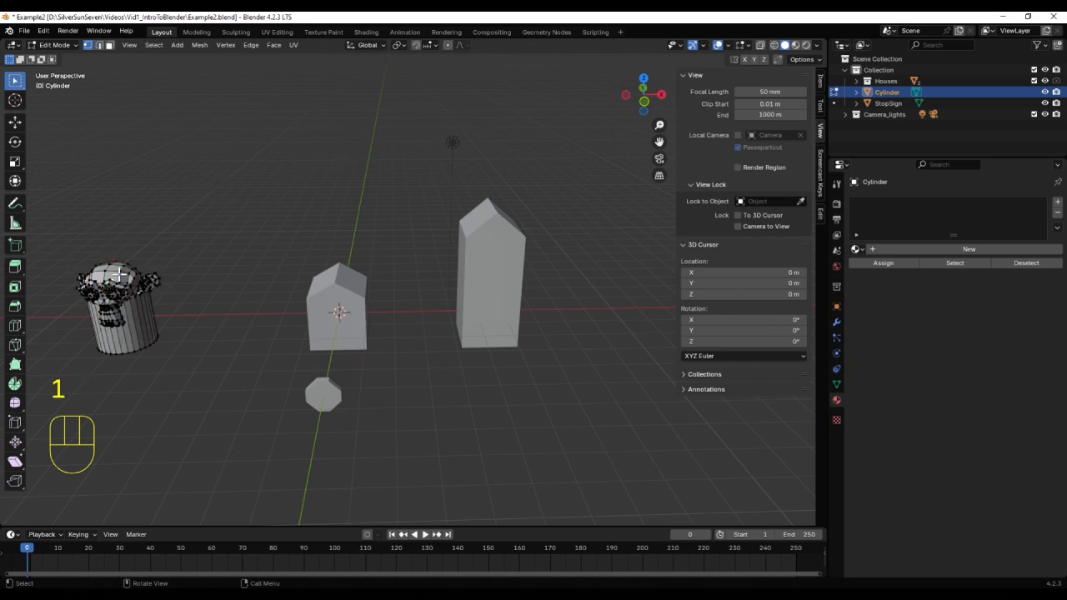
- Select a small group of vertices on the upper front of the monkey's head
scroll(124, 286, "up", 1)
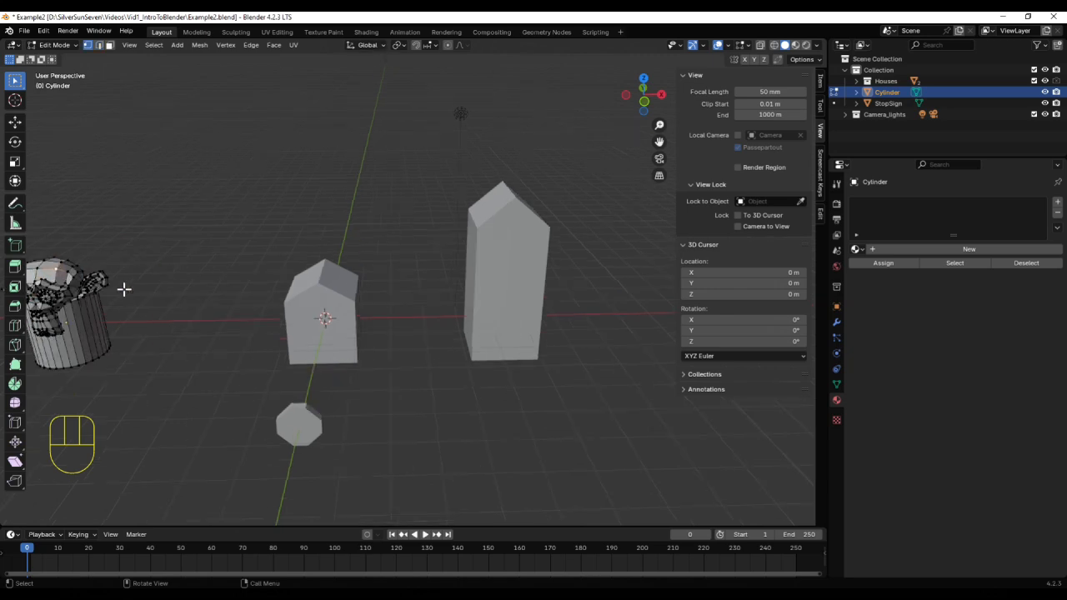
middle_click_drag(114, 343, 381, 308, "shift")
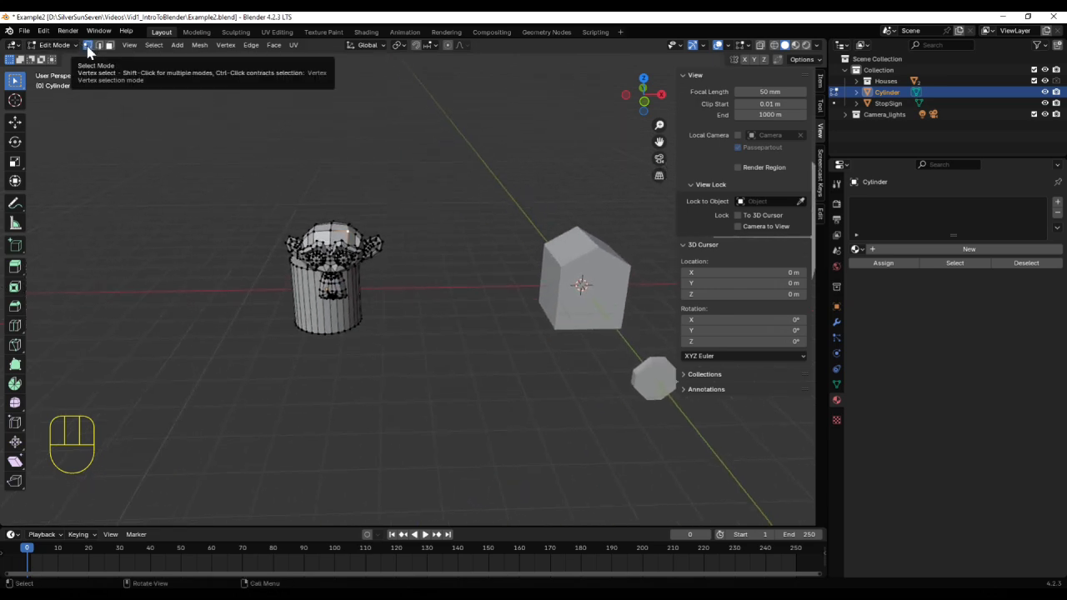
left_click(335, 226)
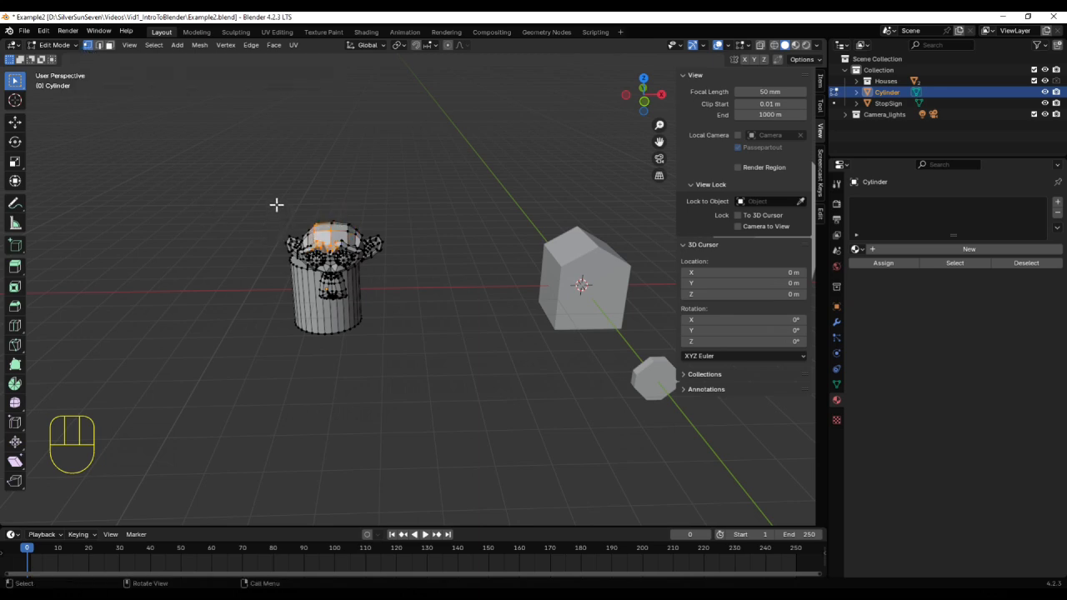
- Switch to edge select mode and select individual edges on the cylinder's side and the monkey's face
left_click(99, 46)
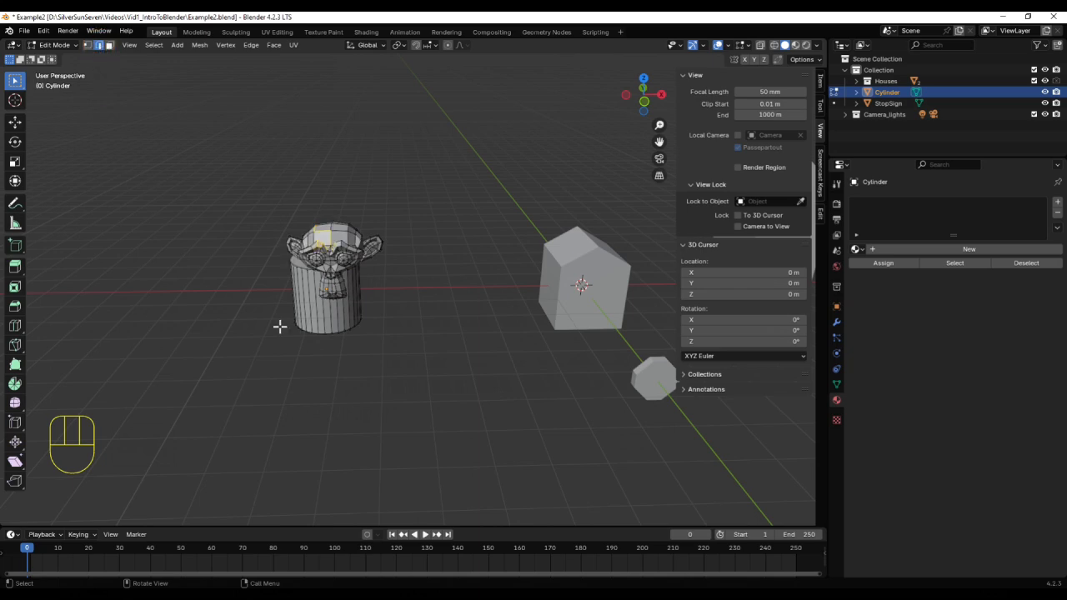
left_click(308, 313)
left_click(334, 287)
left_click(299, 296)
- Select one vertical side face of the cylinder in face select mode, cycling through vertex and edge modes back to face mode
left_click(109, 46)
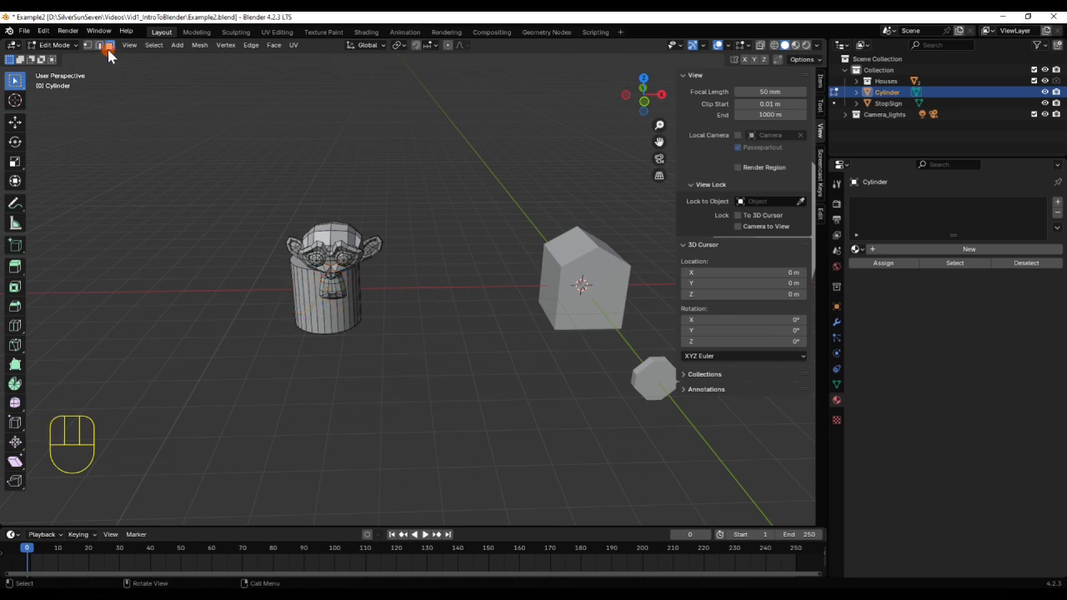
left_click(305, 300)
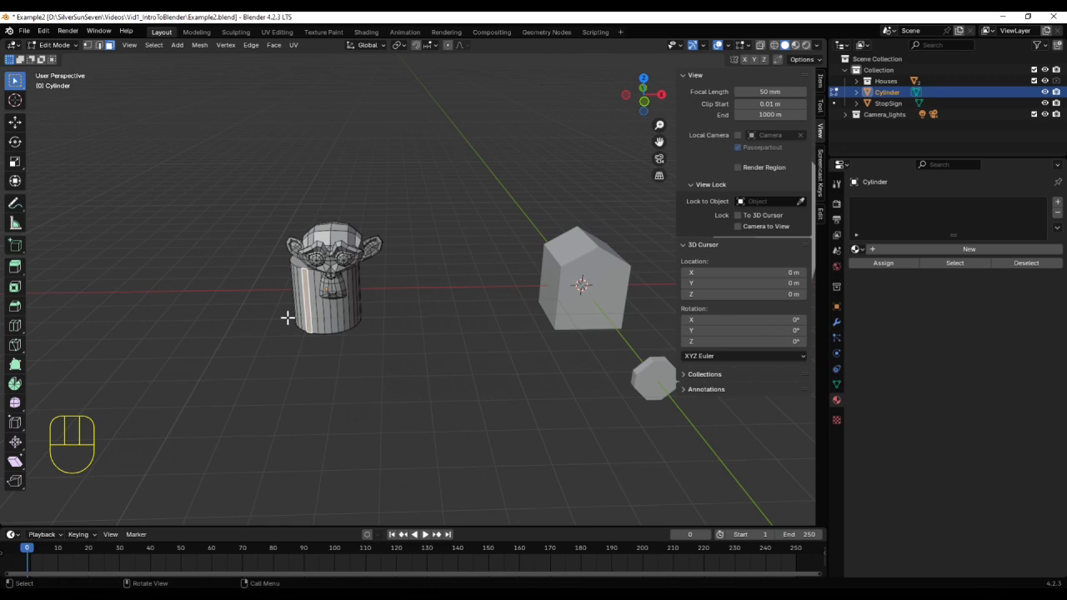
key("1")
key("2")
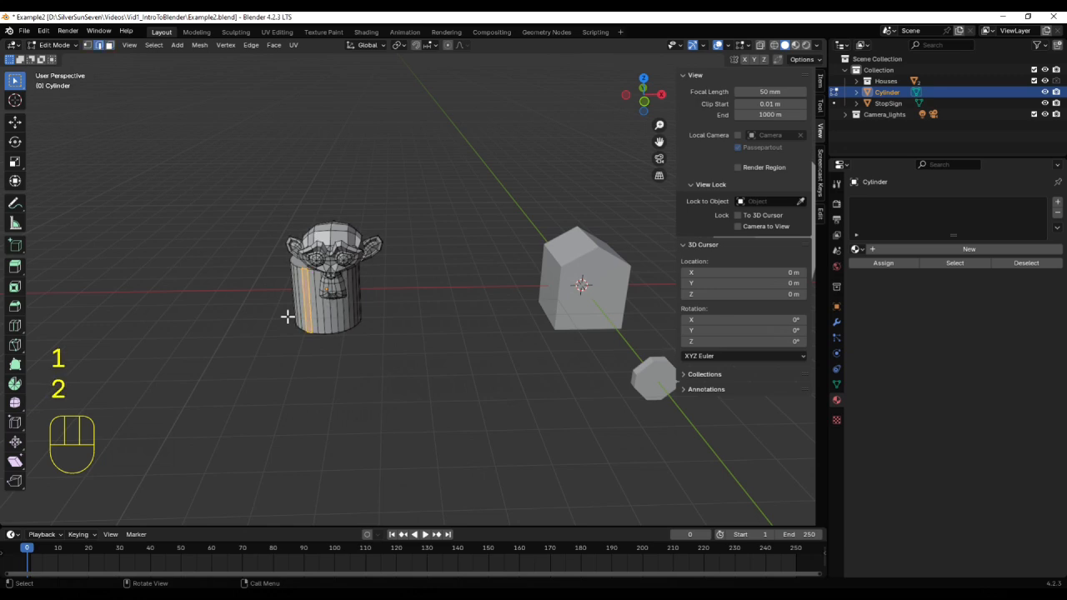
key("3")
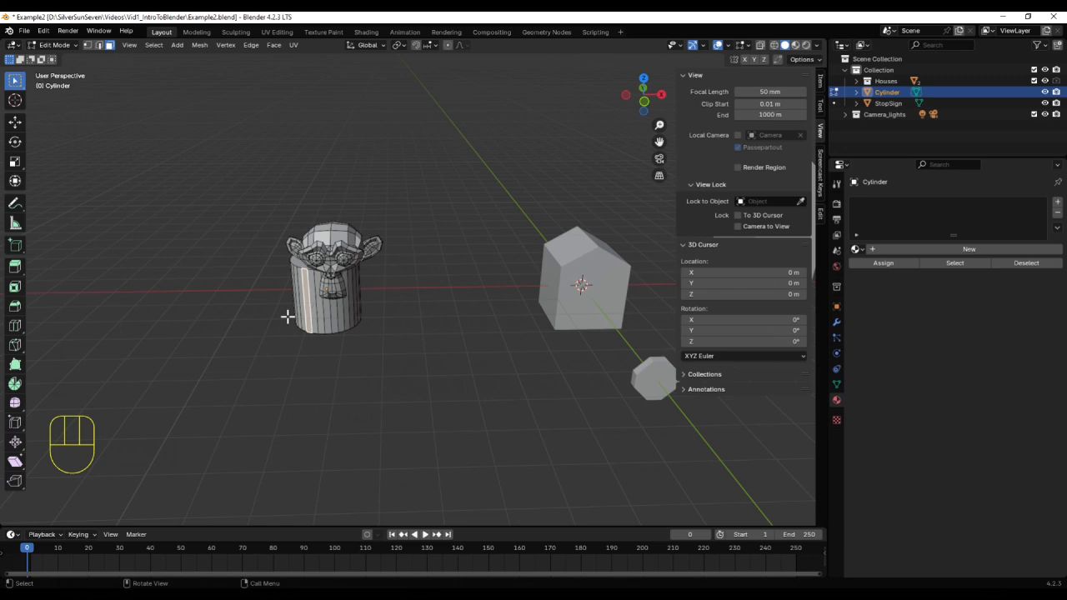
- Extrude the selected side face of the cylinder outward and scale the extruded end face down
key("e")
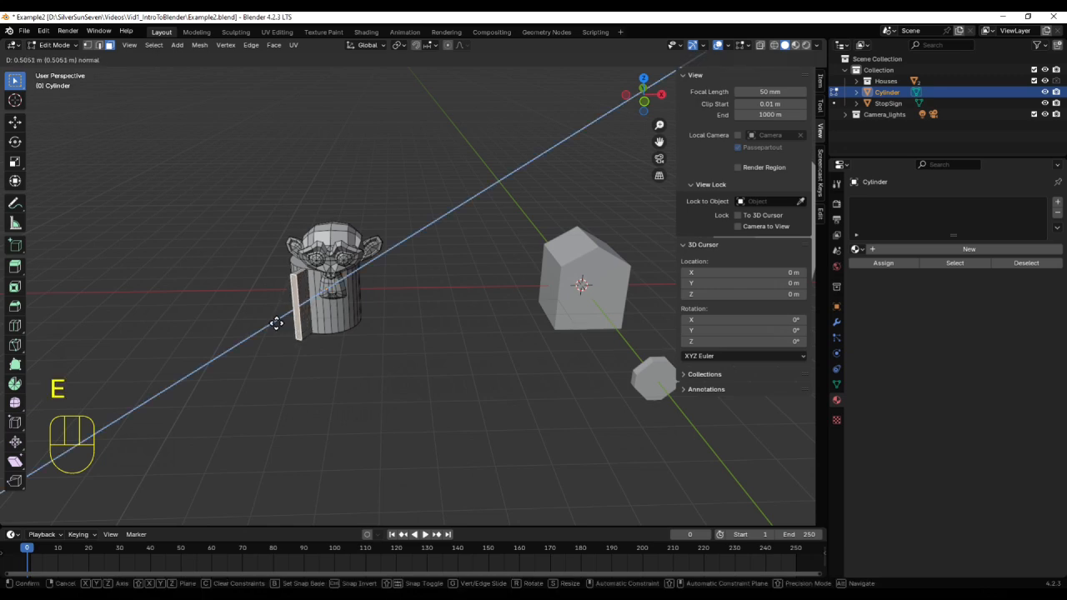
left_click(251, 339)
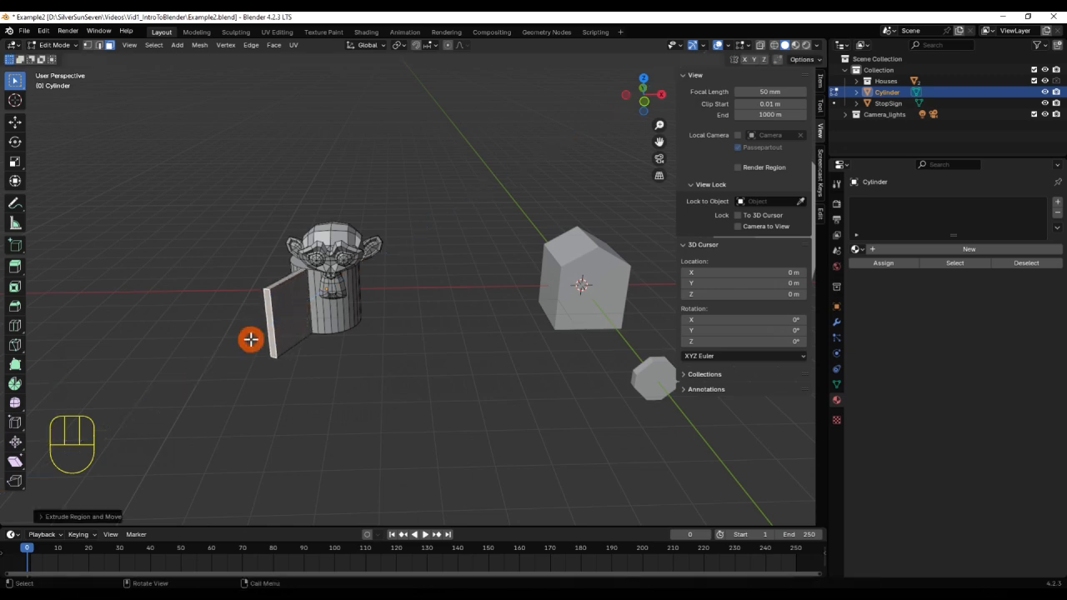
key("s")
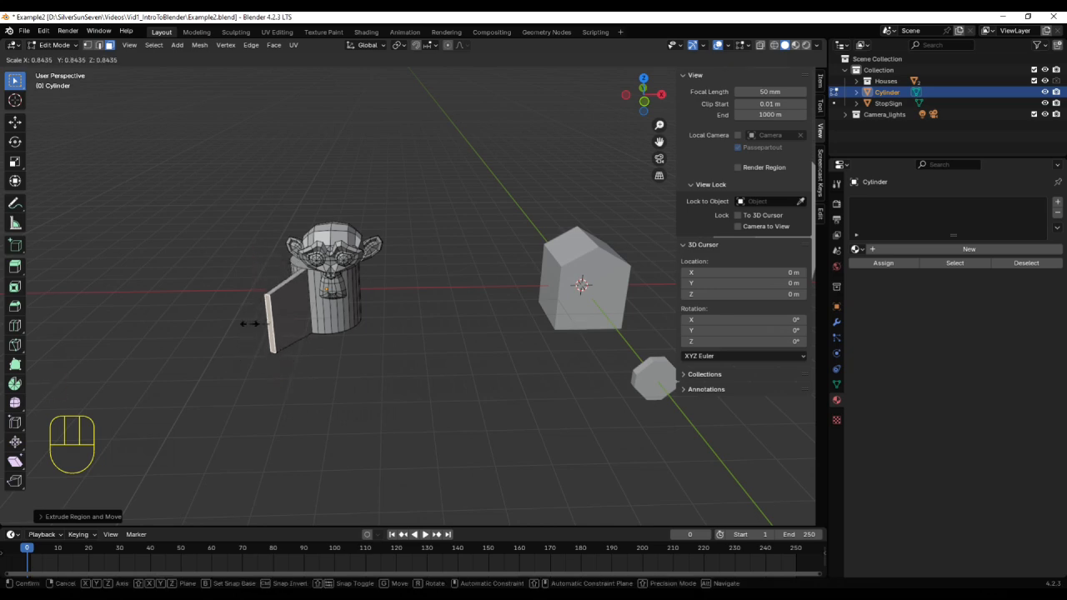
left_click(257, 325)
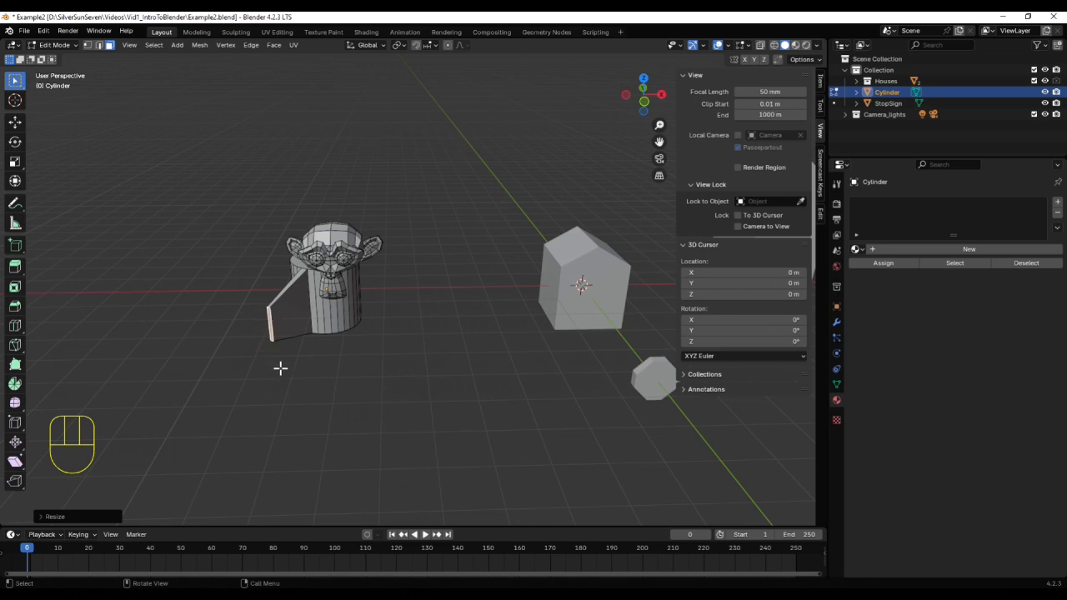
- Rotate the extruded end face in the view plane so it lies nearly flat, twisting the extruded flap
key("r")
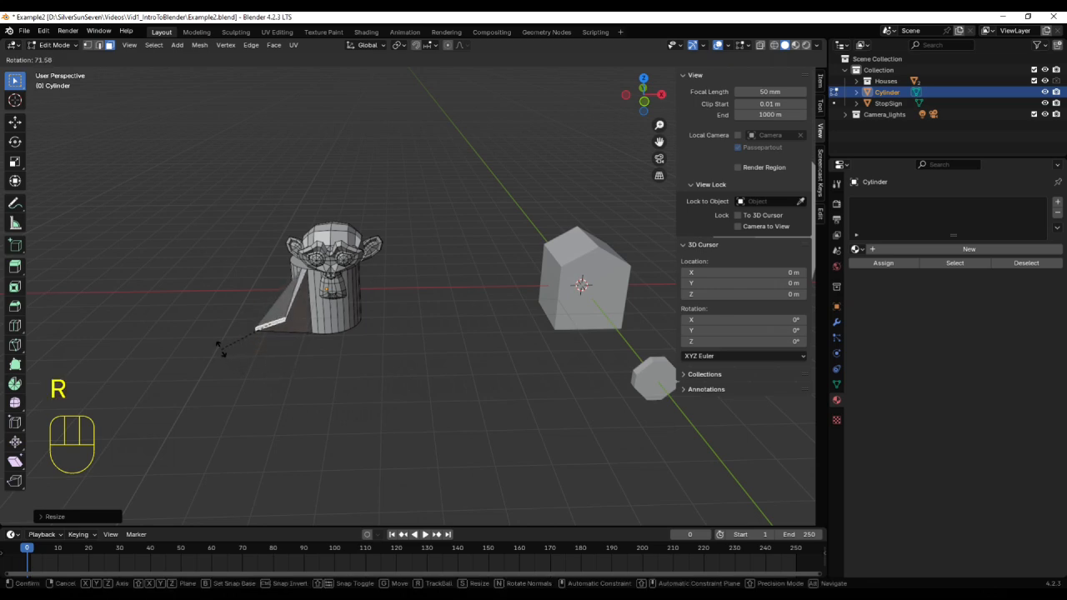
left_click(216, 338)
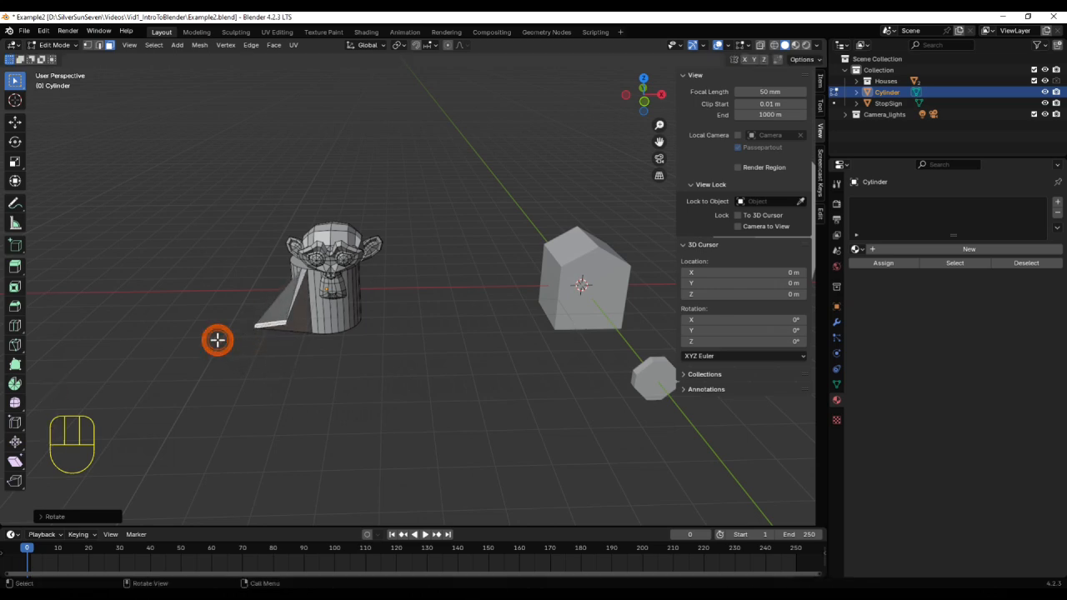
middle_click_drag(276, 391, 282, 365)
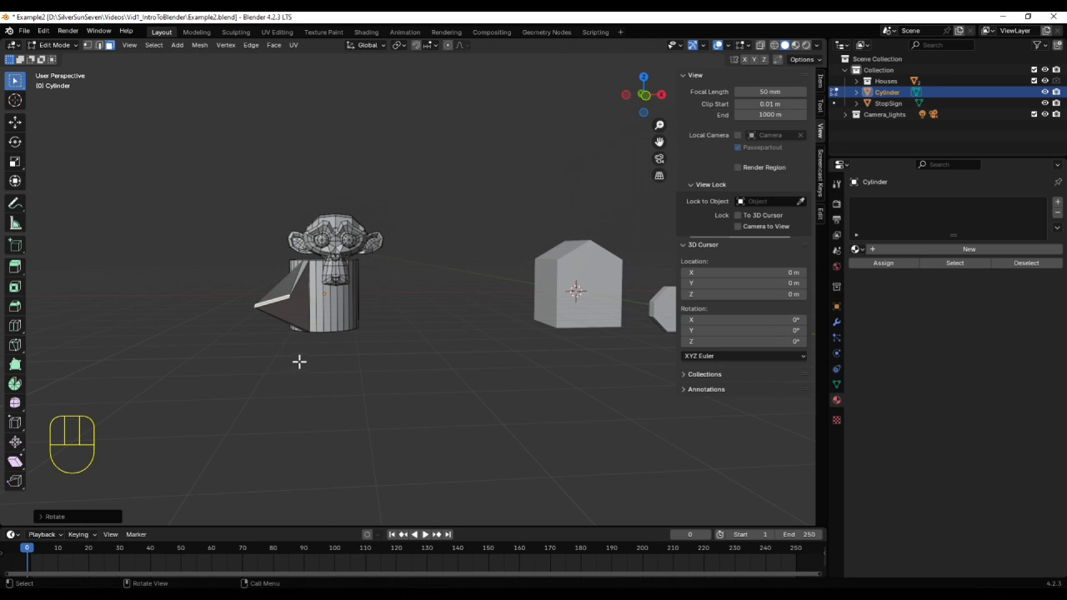
scroll(300, 334, "up", 1)
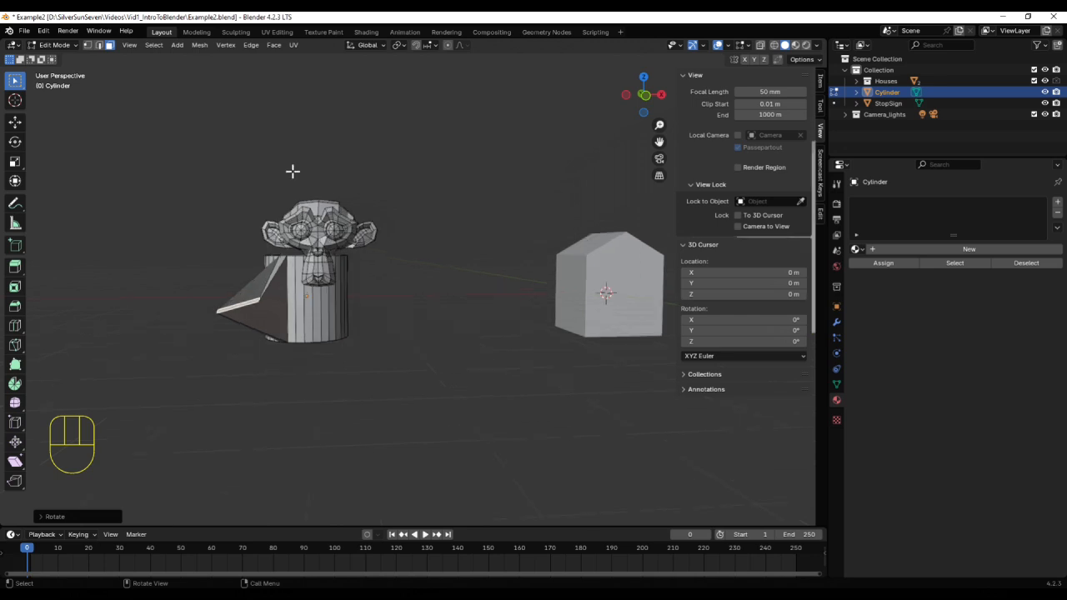
- Choose Median Point as the transform pivot and try rotating the entire cylinder and monkey mesh around it
left_click(401, 46)
left_click(399, 45)
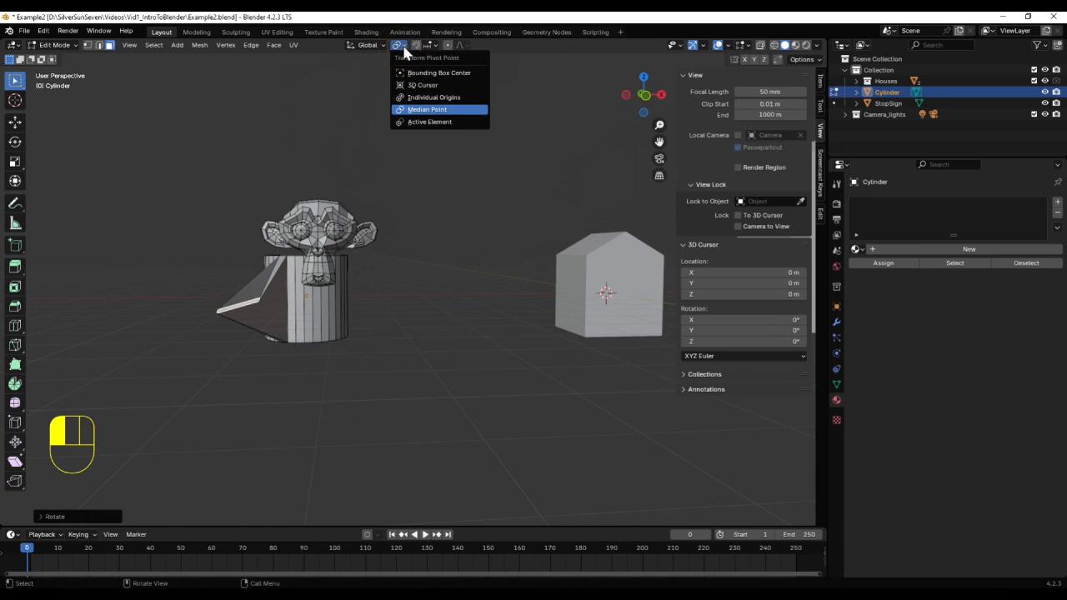
left_click(419, 116)
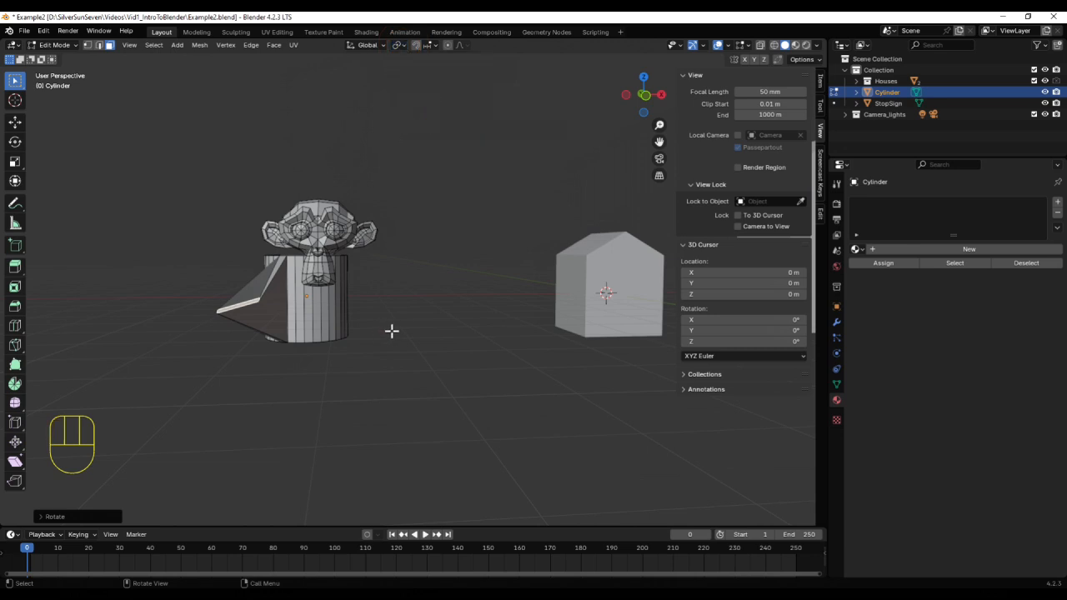
key("a")
key("r")
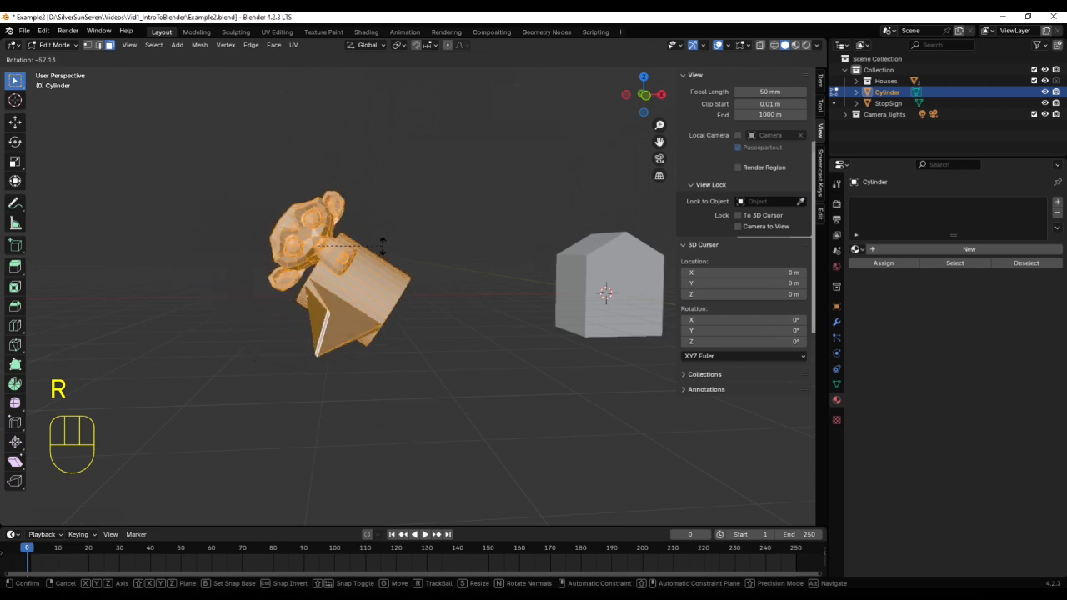
right_click(360, 287)
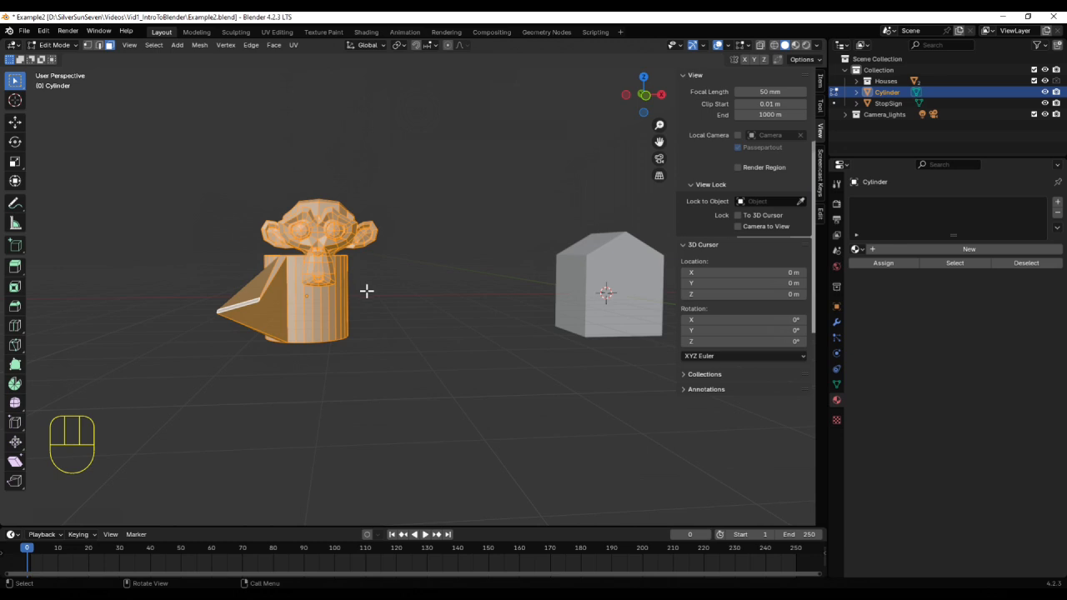
- Change the transform pivot to the 3D Cursor and try rotating the entire mesh around it
left_click(403, 47)
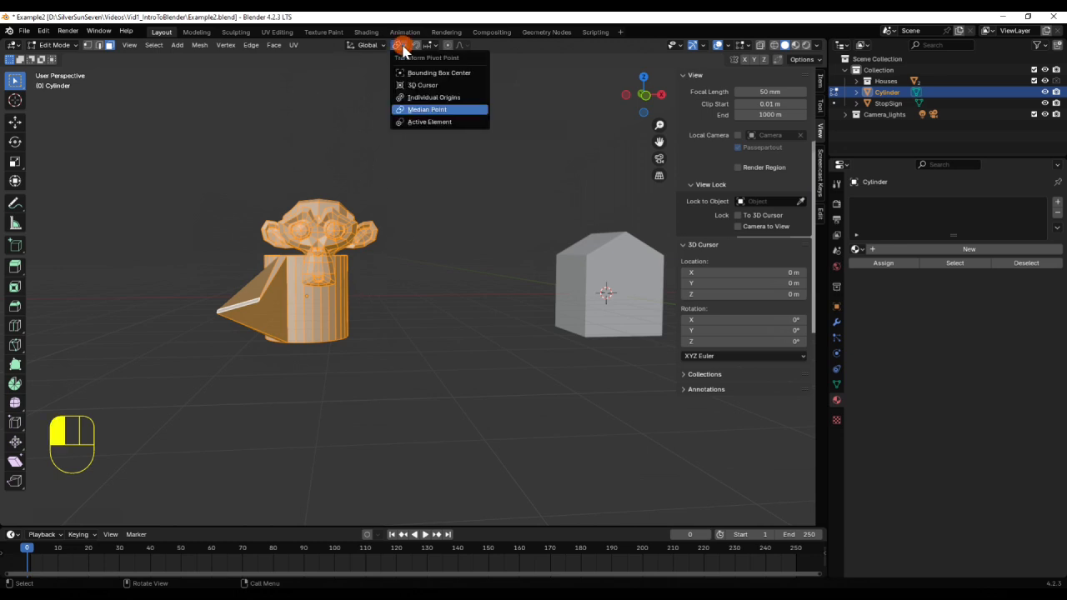
left_click(409, 75)
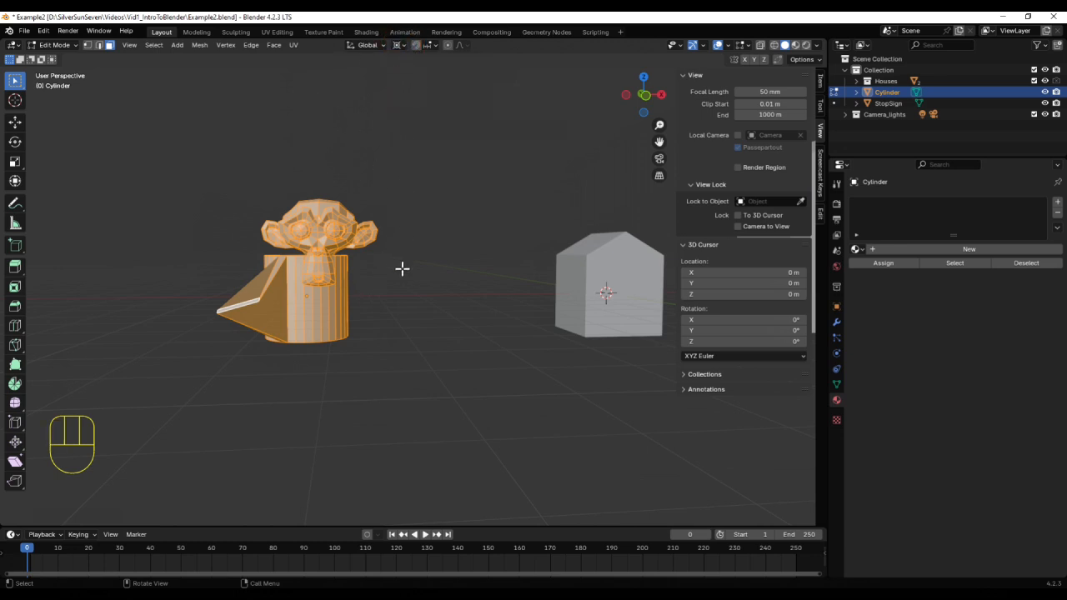
key("r")
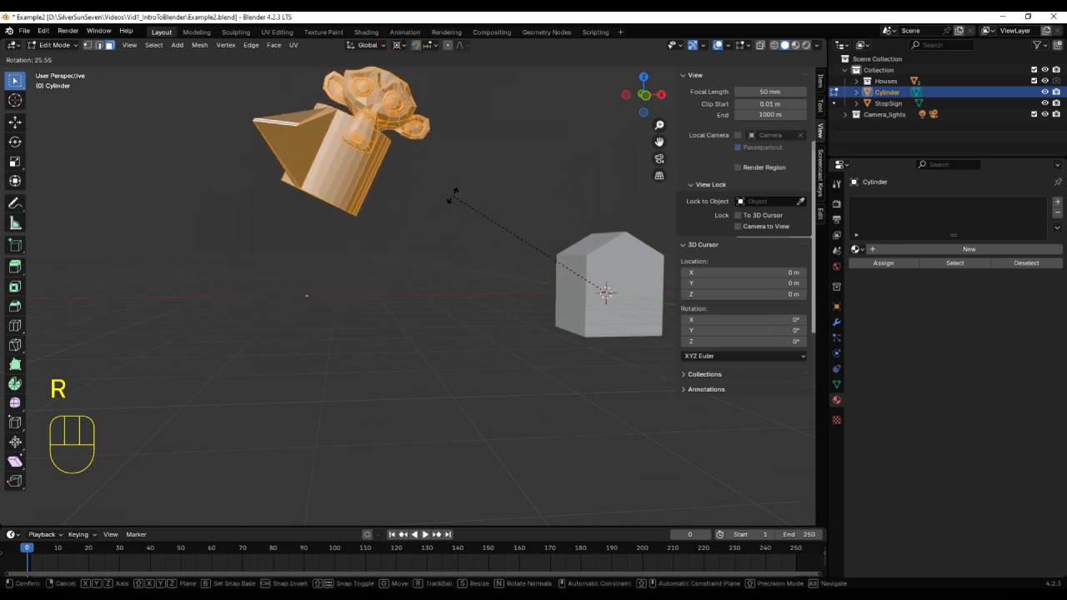
right_click(377, 344)
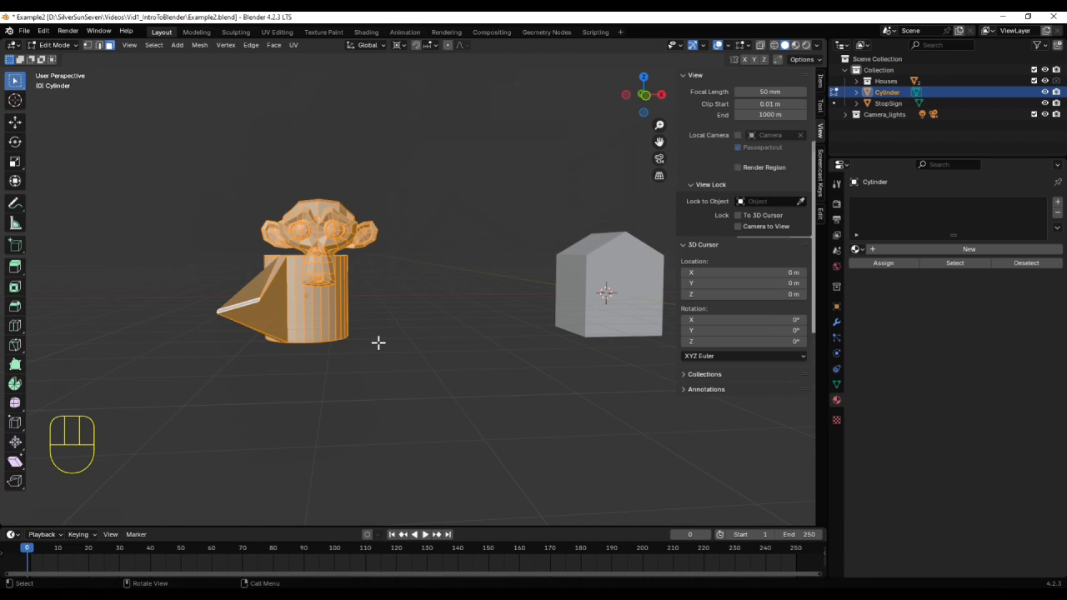
- Set the transform pivot to Active Element and try rotating the whole mesh around an active vertex on the monkey's forehead
left_click(405, 48)
left_click(413, 123)
key("1")
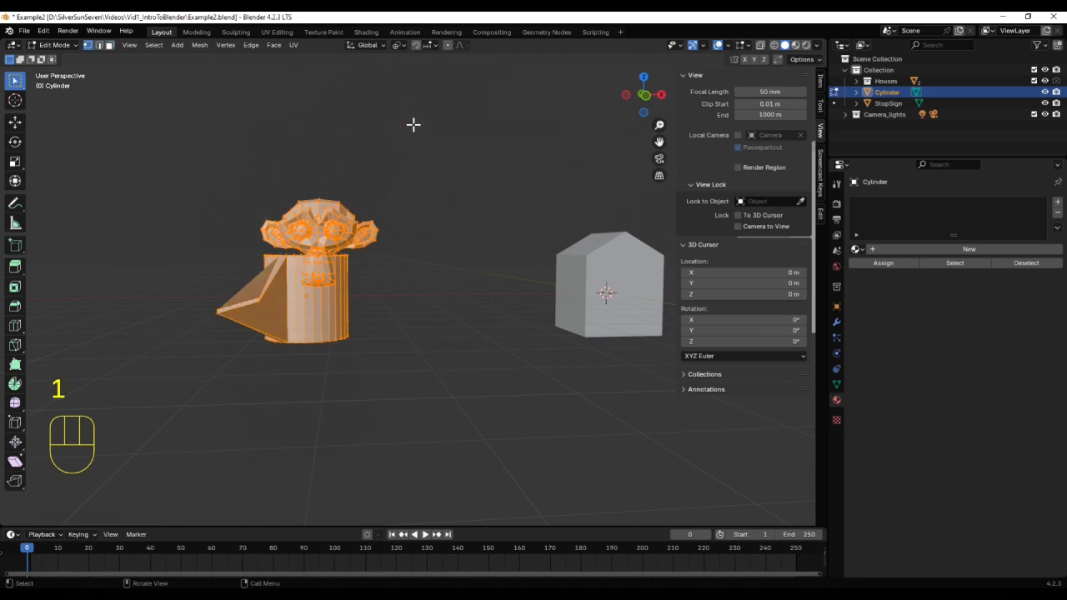
left_click(331, 212)
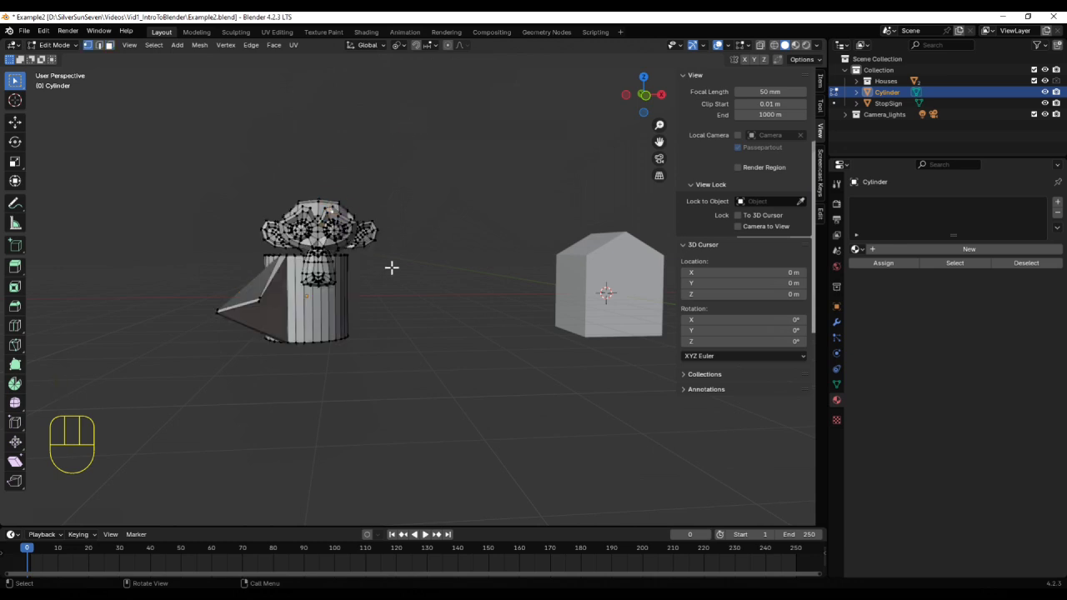
key("r")
right_click(333, 309)
key("a")
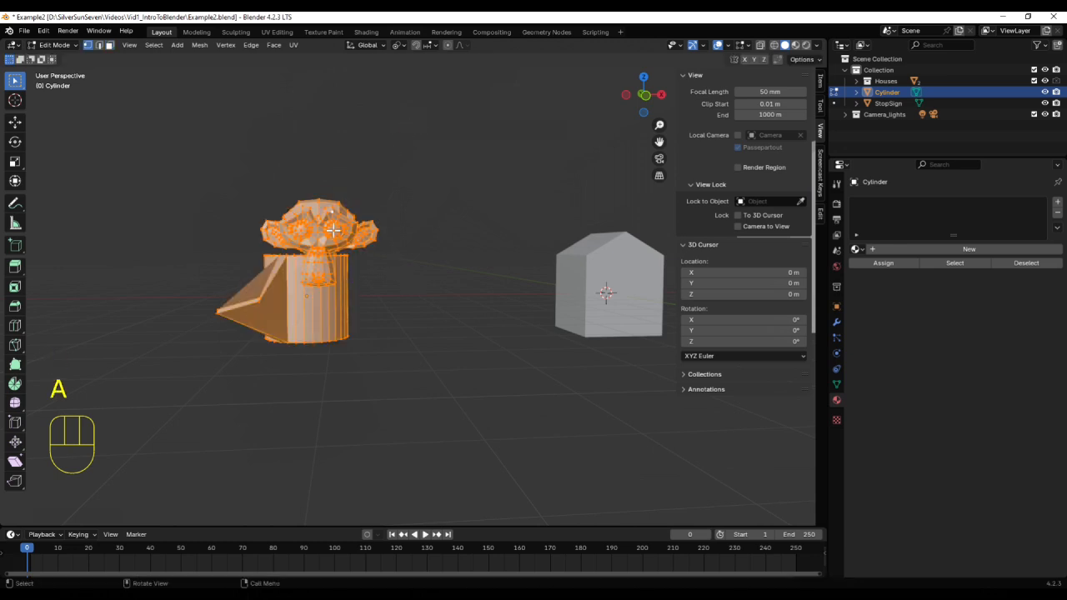
key("r")
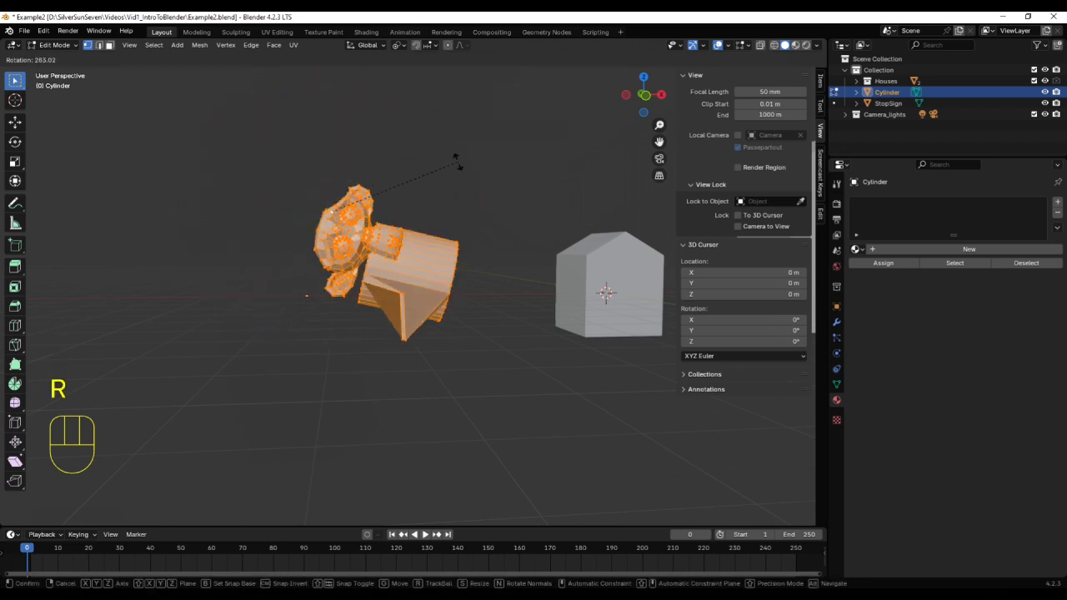
left_click(402, 312)
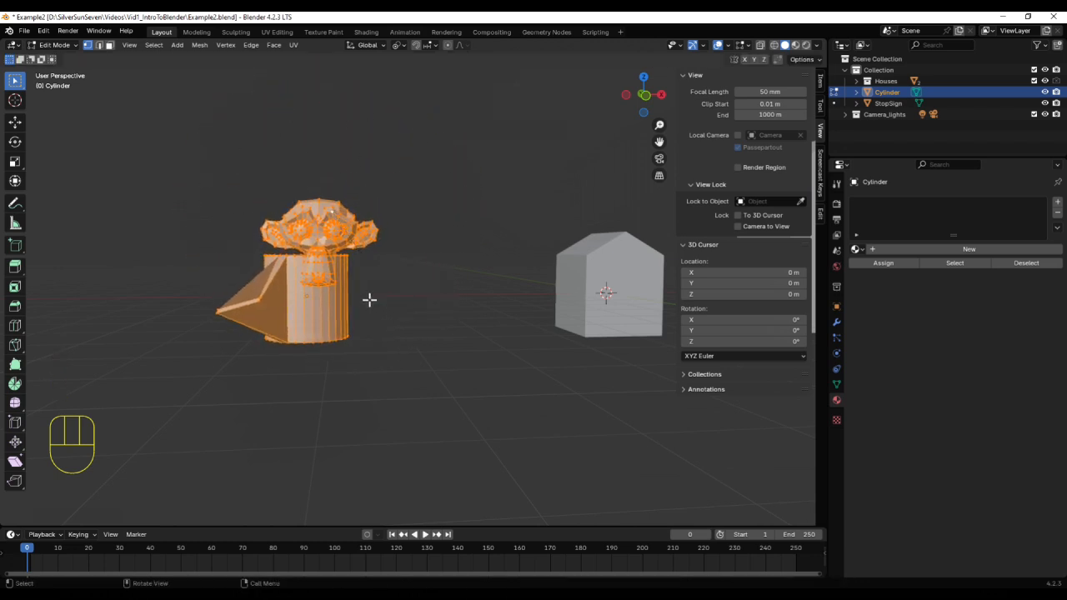
- Turn on snapping and choose Increment as the snap target
left_click(402, 47)
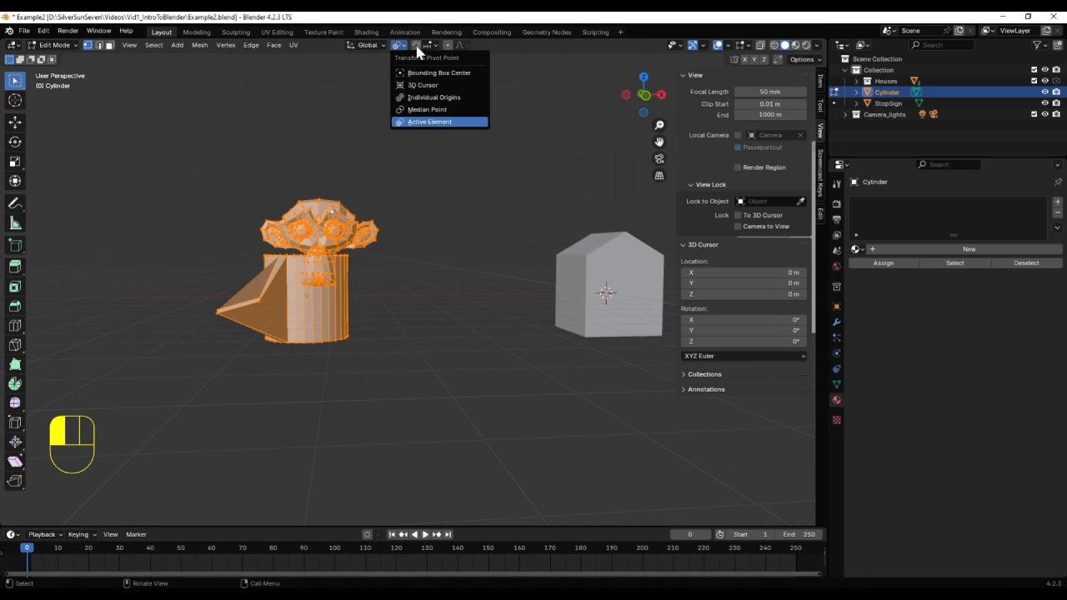
left_click(417, 50)
left_click(419, 47)
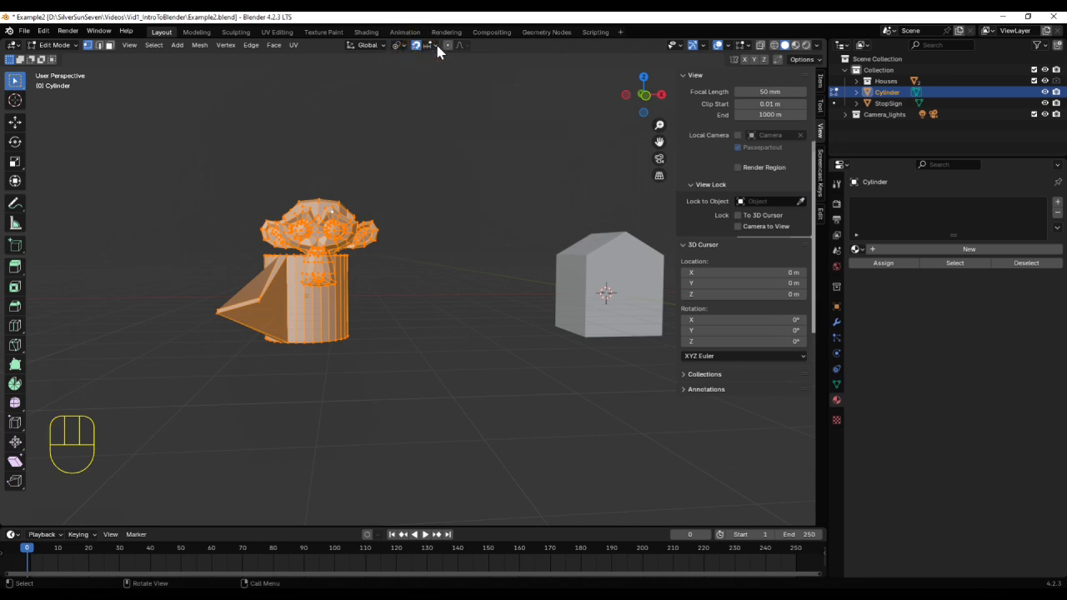
left_click(435, 46)
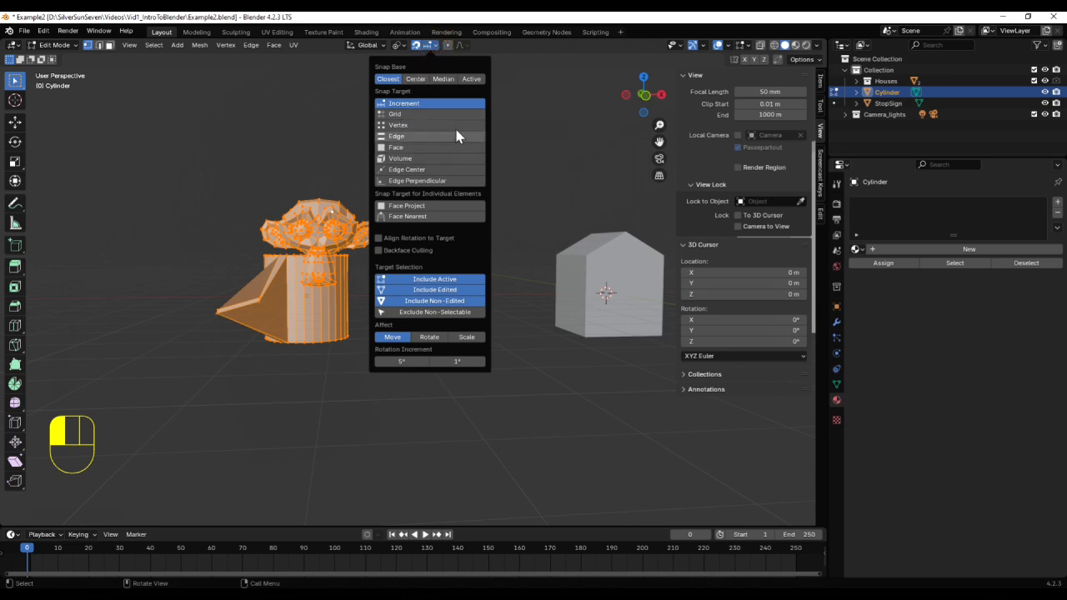
left_click(435, 104)
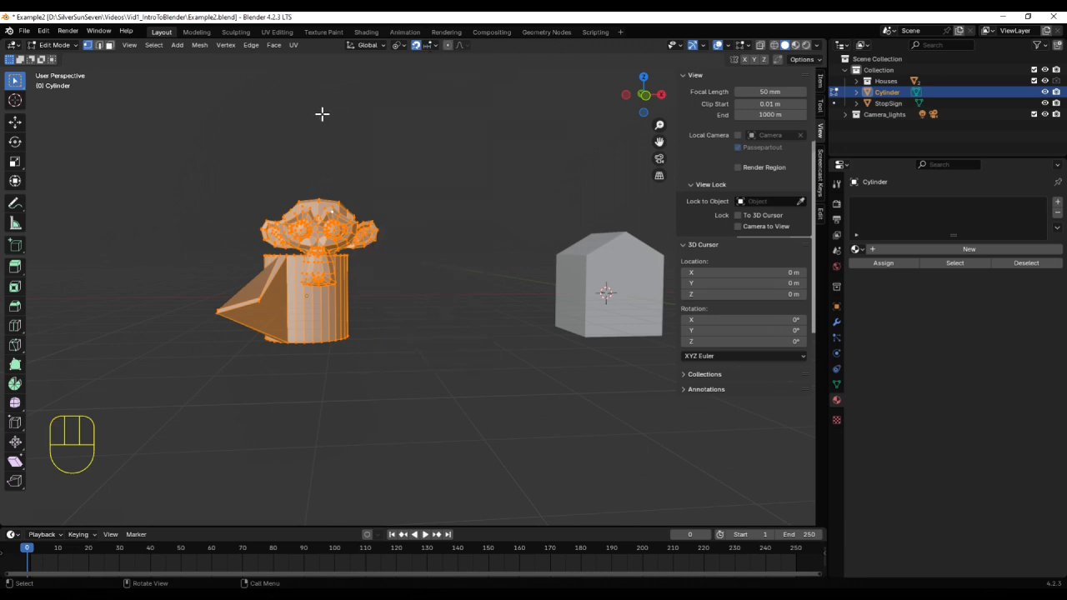
- Try moving the whole mesh along the Y axis in snapped increments, and check the scene's unit settings
middle_click_drag(381, 187, 354, 262)
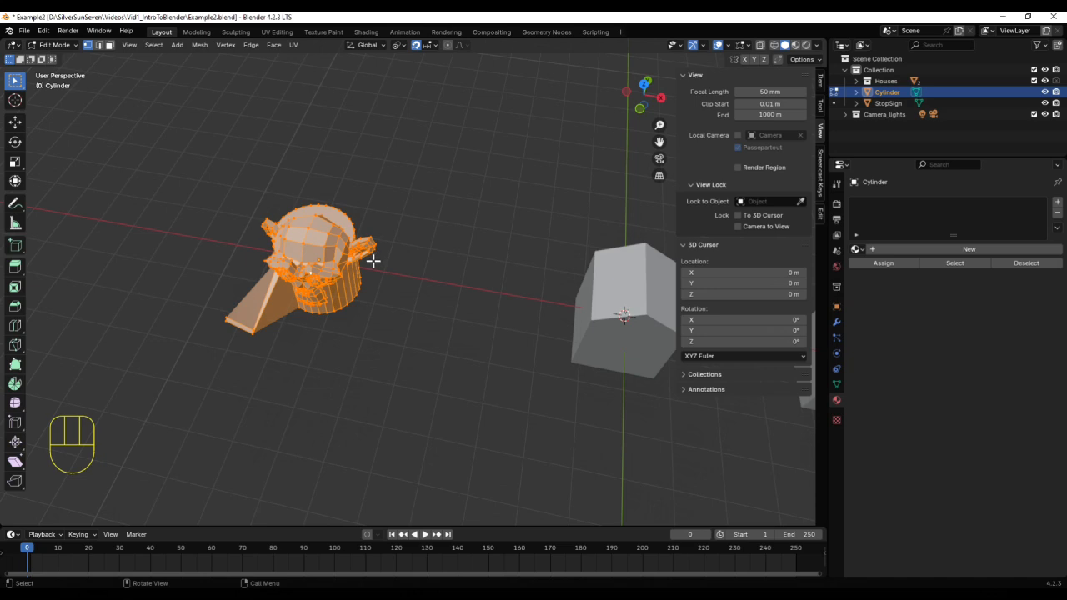
key("g")
key("y")
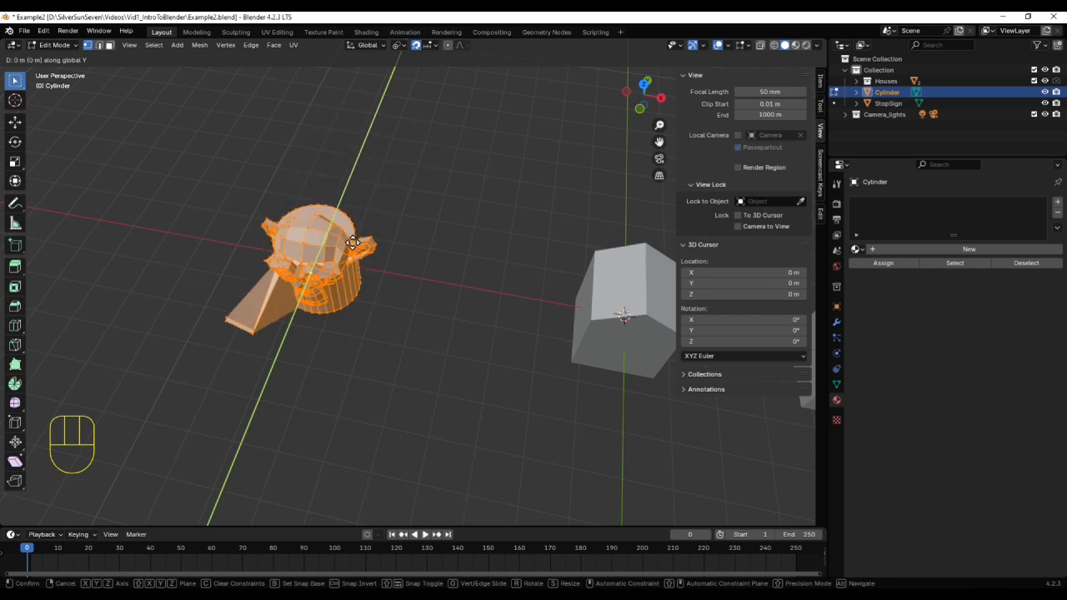
left_click(352, 242)
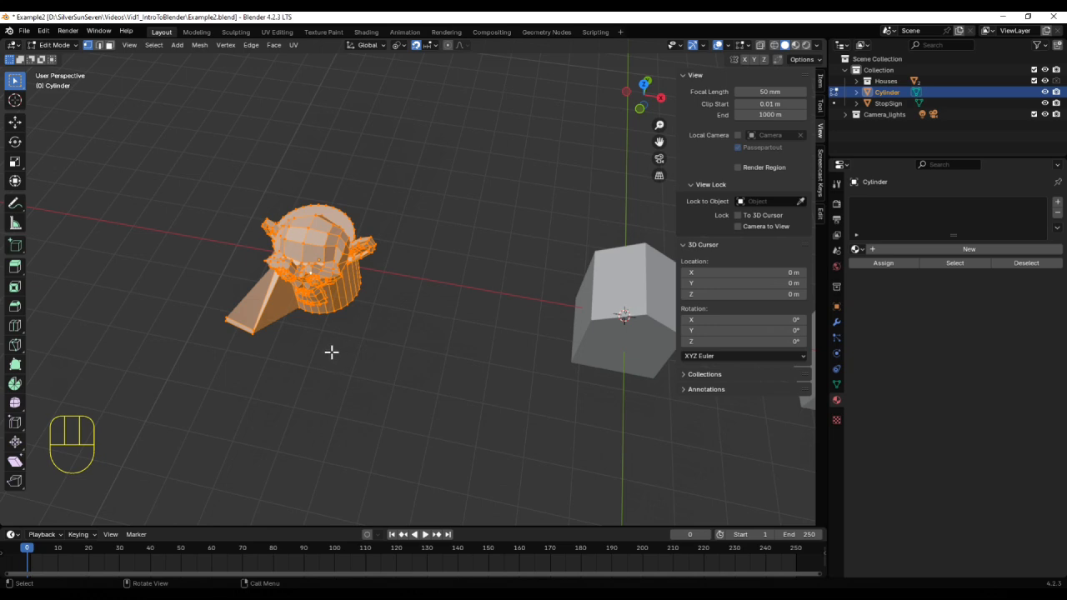
middle_click_drag(336, 353, 373, 305)
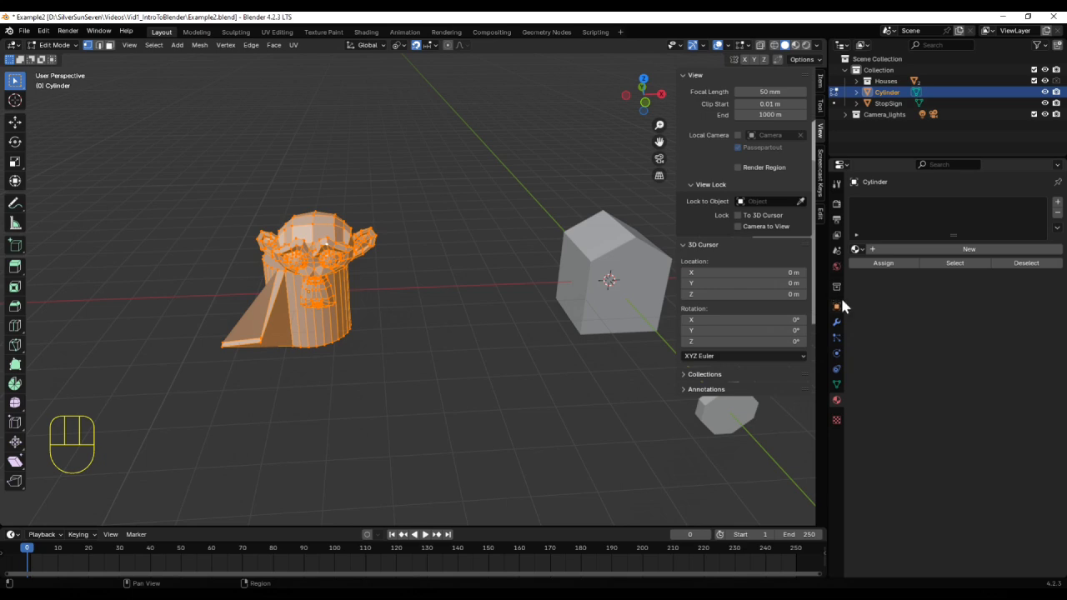
left_click(838, 252)
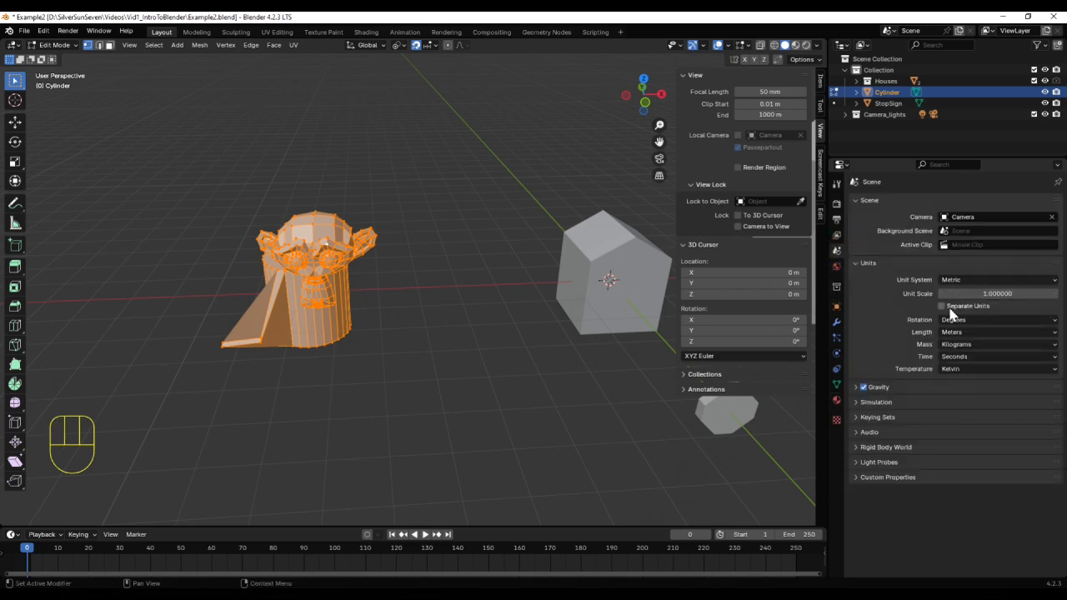
- With proportional editing on and snapping off, raise a vertex on the monkey's brow about 0.39 m along Z, using a proportional size of about 0.91 m
left_click(448, 45)
left_click(416, 45)
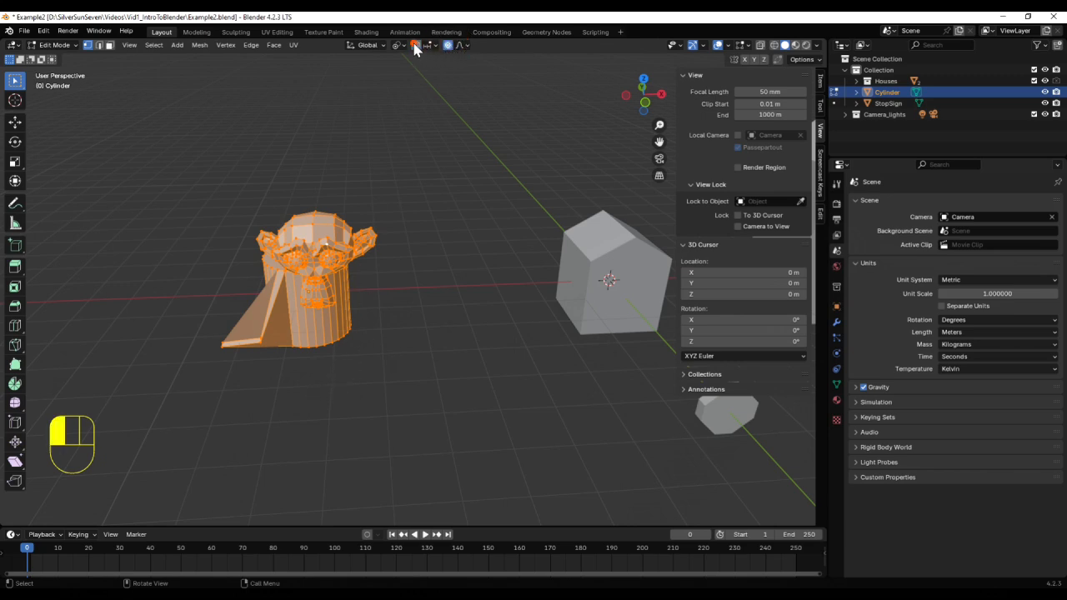
left_click(326, 242)
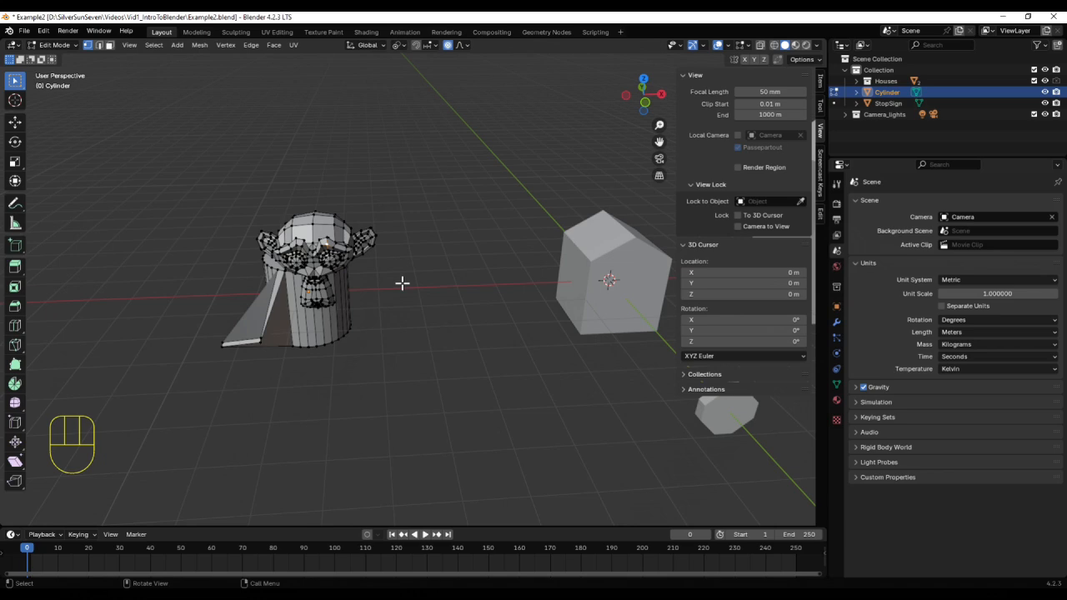
key("g")
key("z")
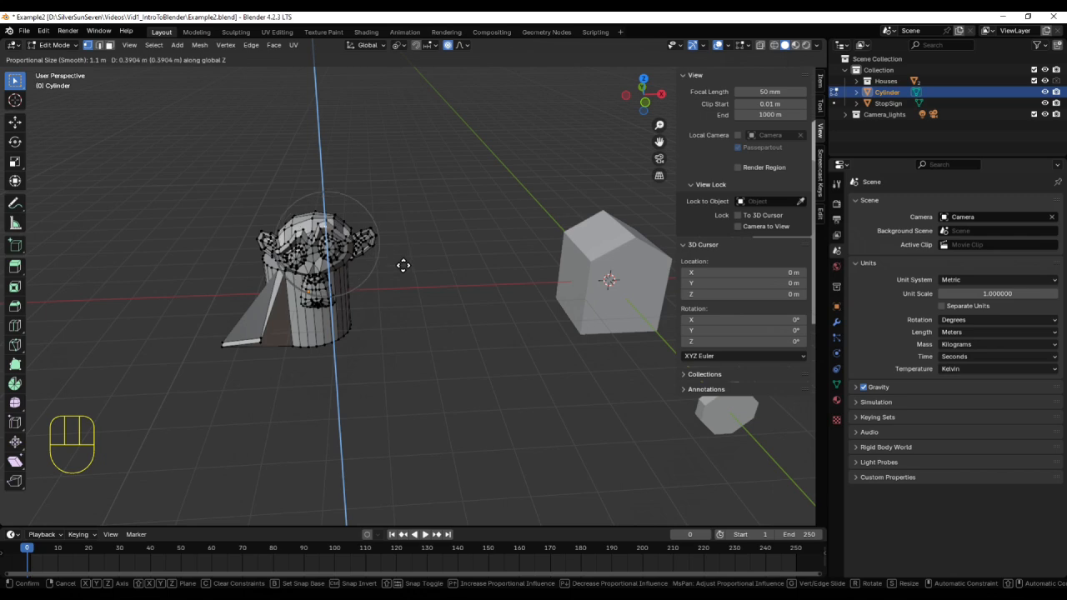
scroll(403, 265, "up", 3)
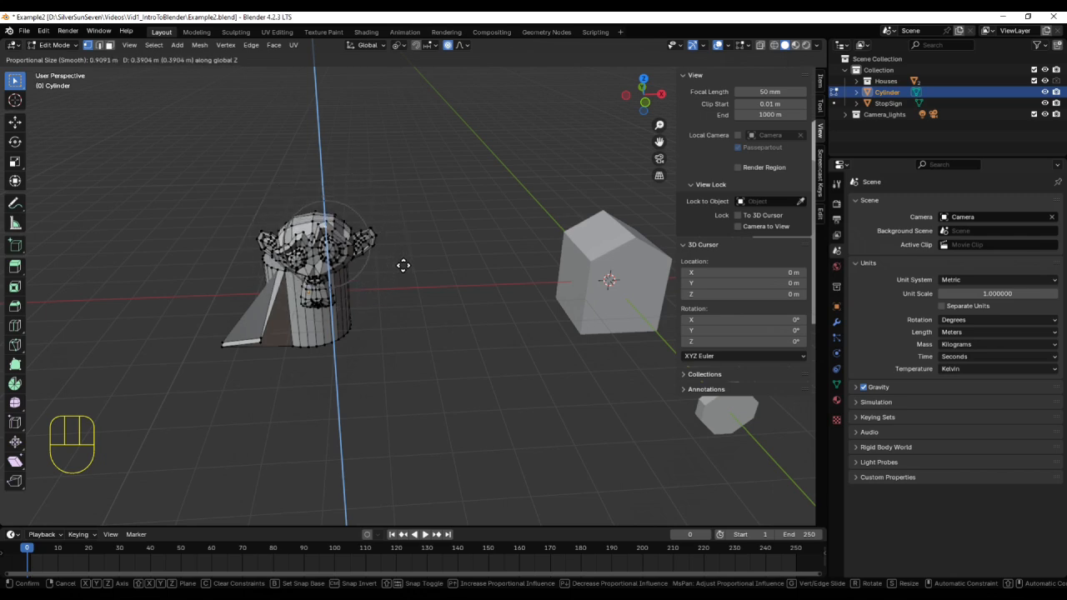
left_click(403, 265)
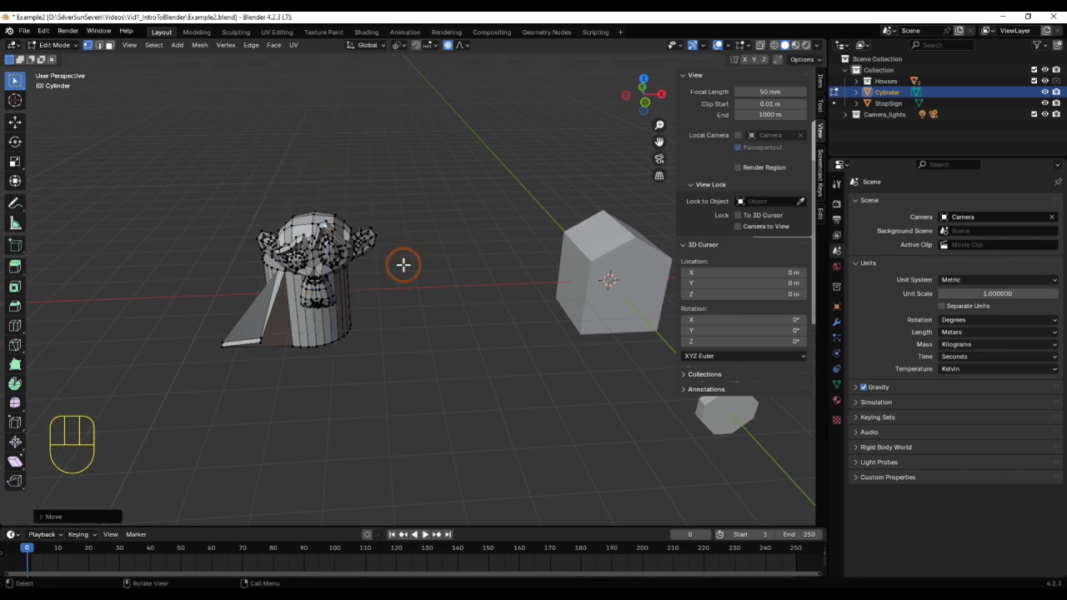
- Undo the proportional move of the monkey's brow vertex and turn off proportional editing
right_click(402, 262)
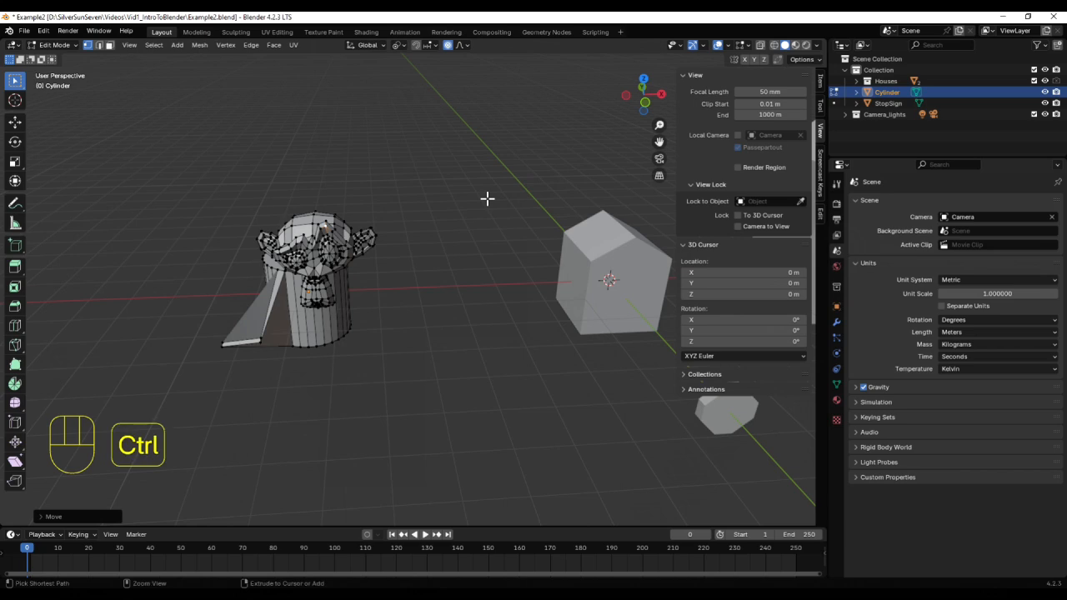
key("ctrl+z")
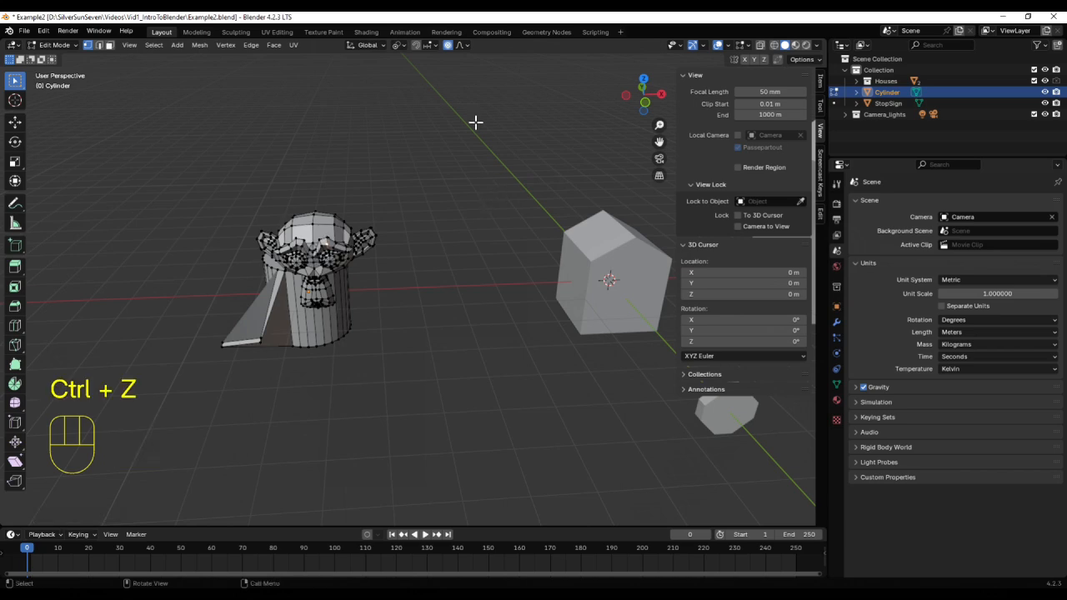
left_click(448, 45)
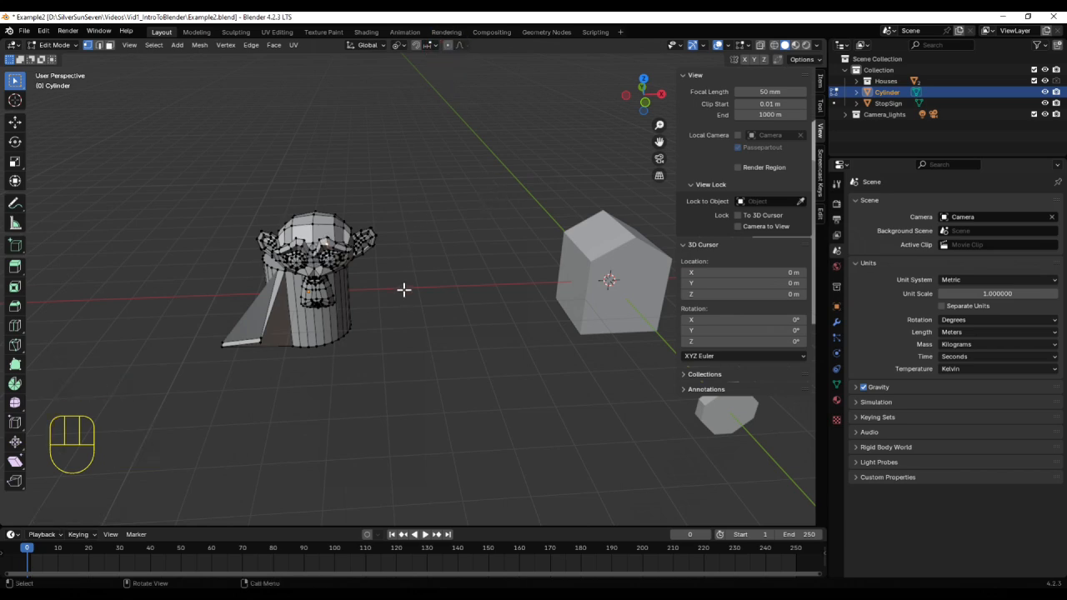
- Try raising the selected brow vertex along Z without proportional editing, inspect the spike, and undo the move
key("g")
key("z")
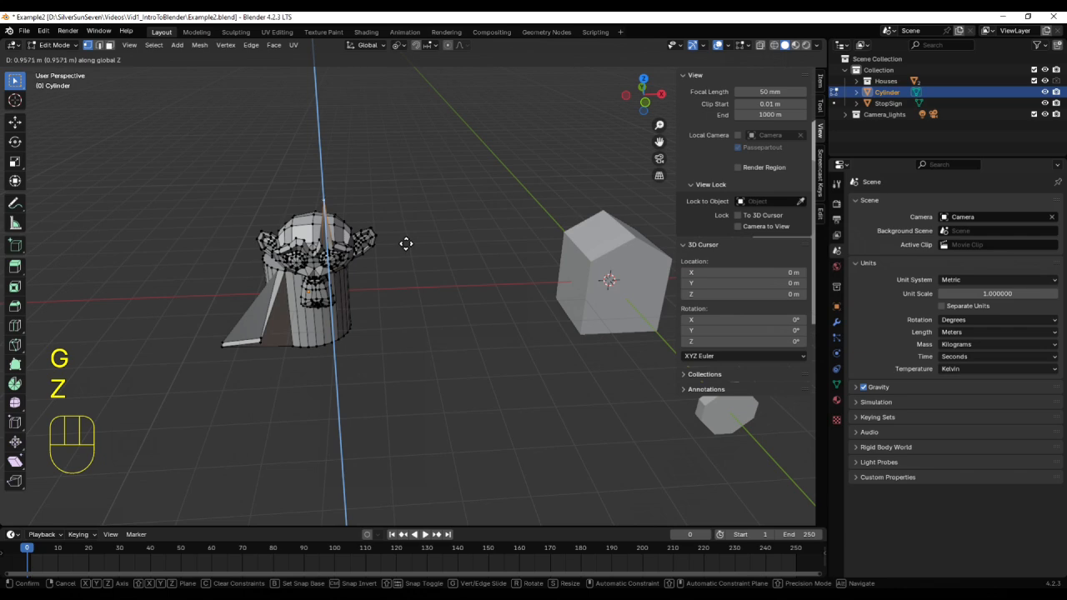
left_click(408, 225)
middle_click_drag(422, 245, 493, 258)
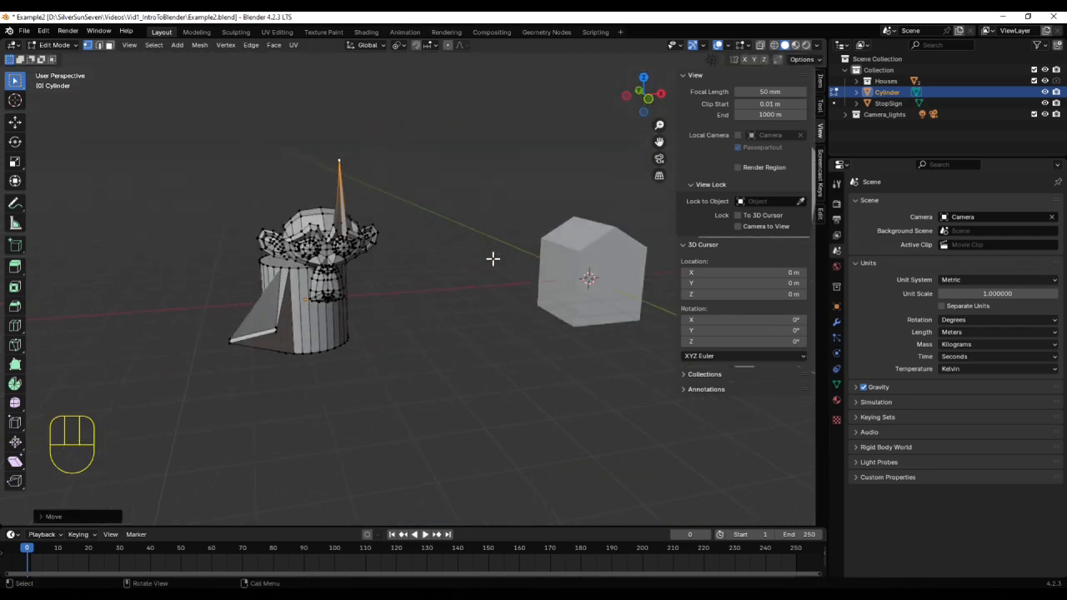
key("ctrl+z")
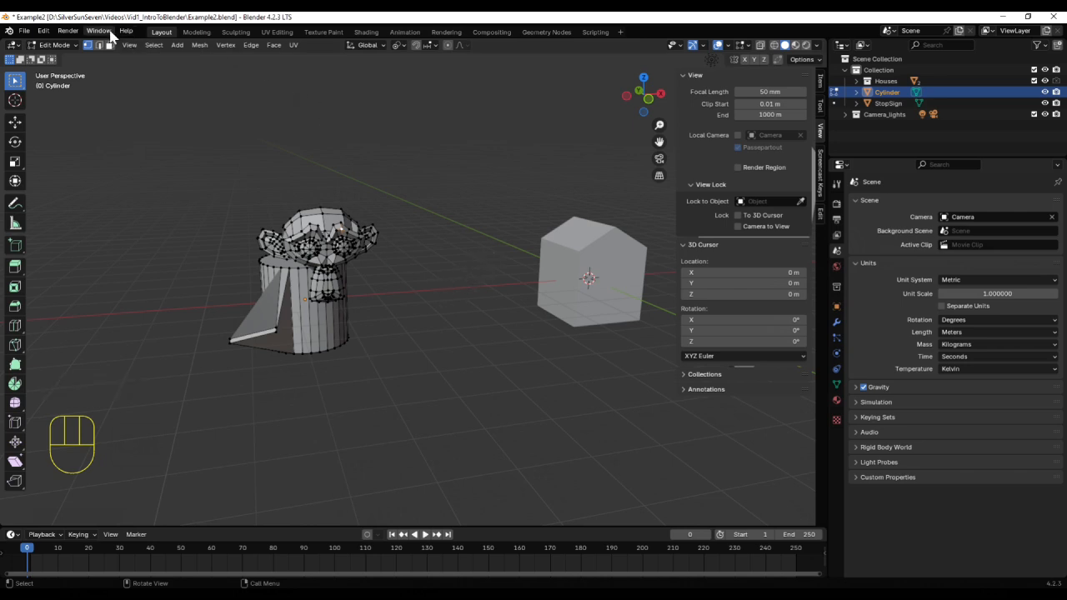
- Examine the undo history's list of earlier operations
left_click(54, 32)
mouse_move(54, 65)
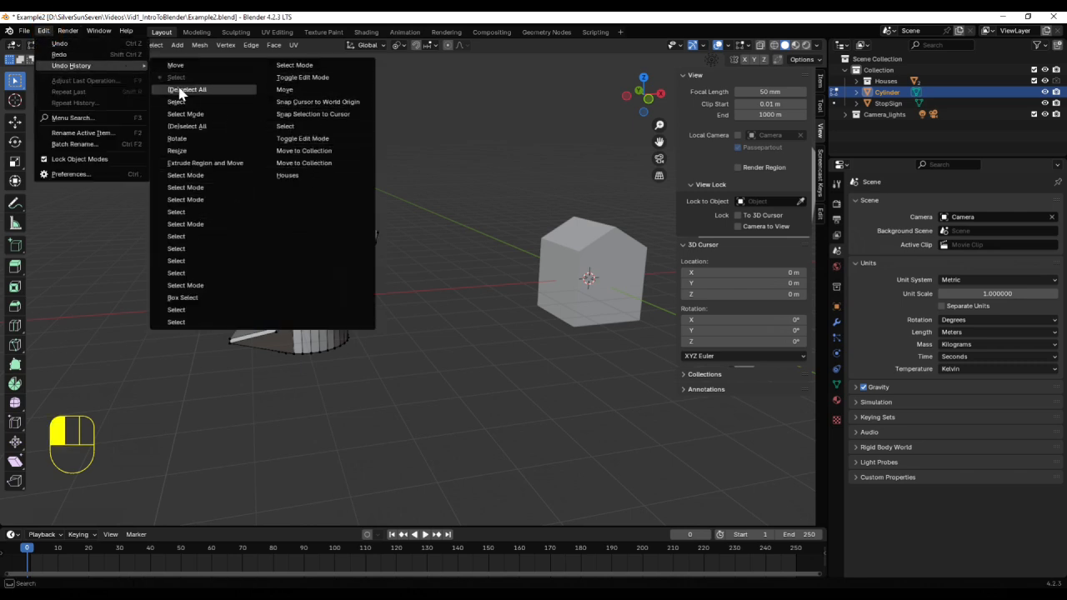
left_click(188, 125)
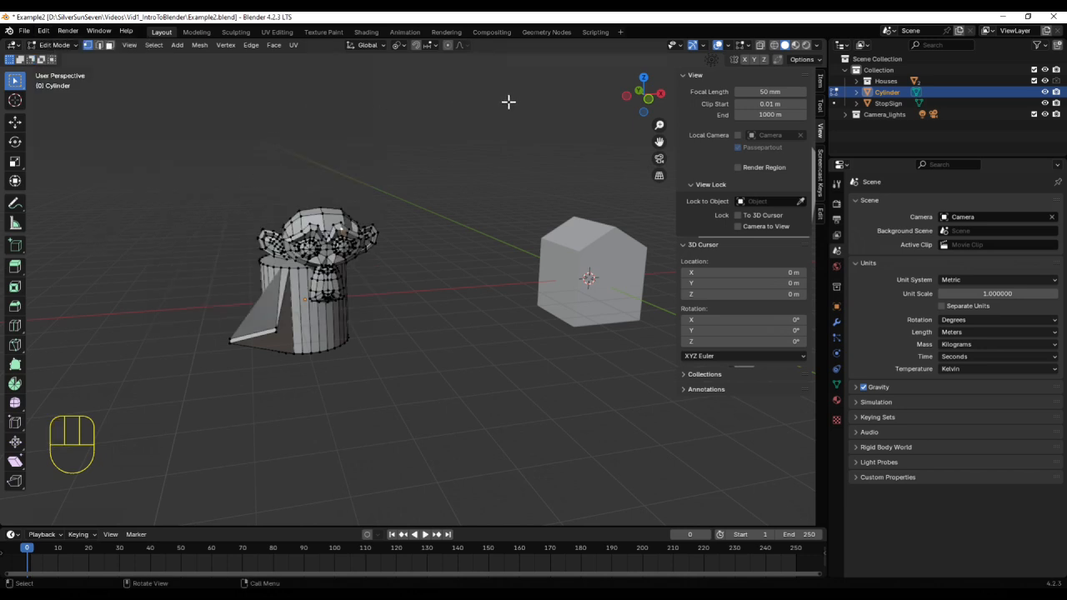
- Compare the Wireframe, Solid, Material Preview and Rendered viewport shading modes, and return to Solid
left_click(774, 45)
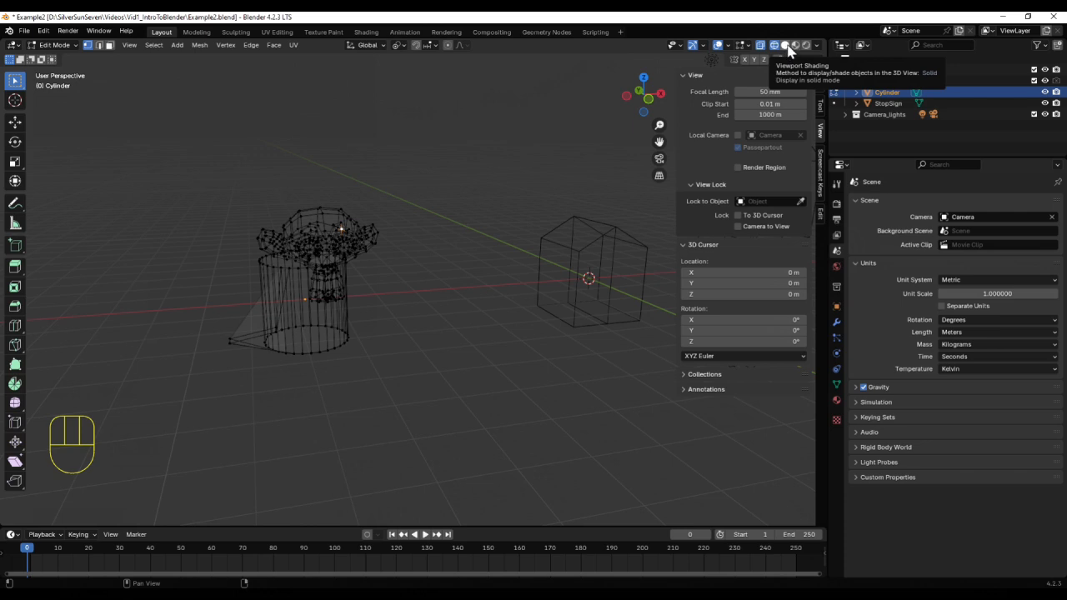
left_click(785, 45)
left_click(796, 45)
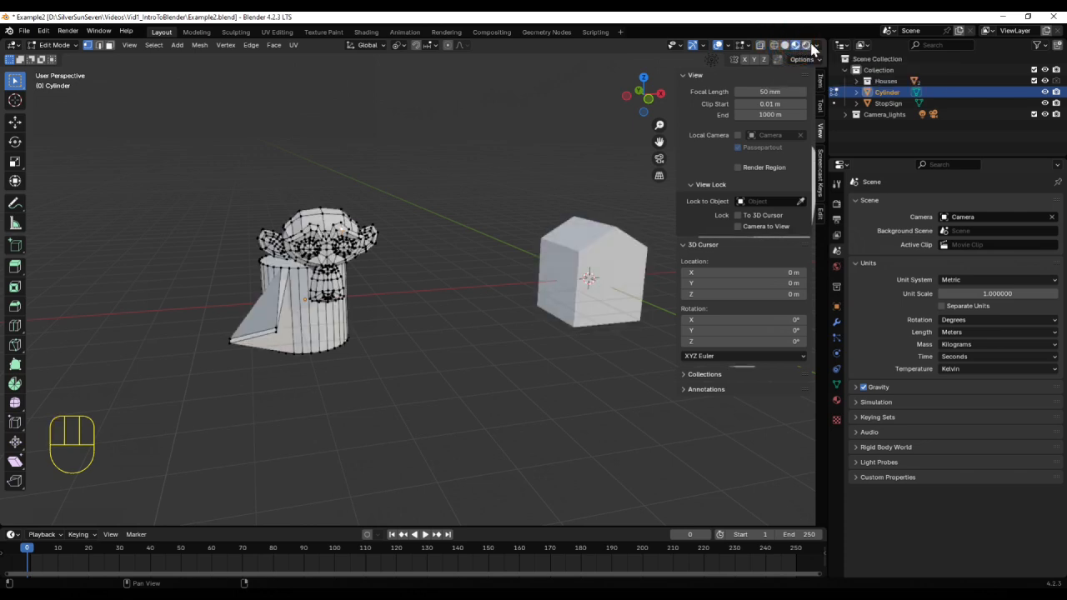
left_click(806, 45)
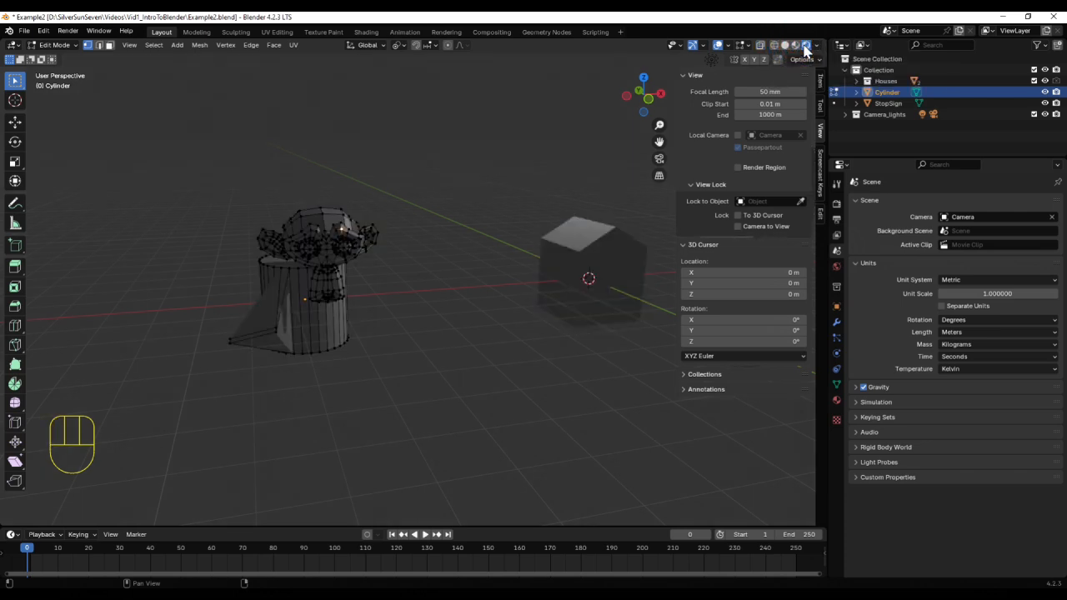
left_click(785, 45)
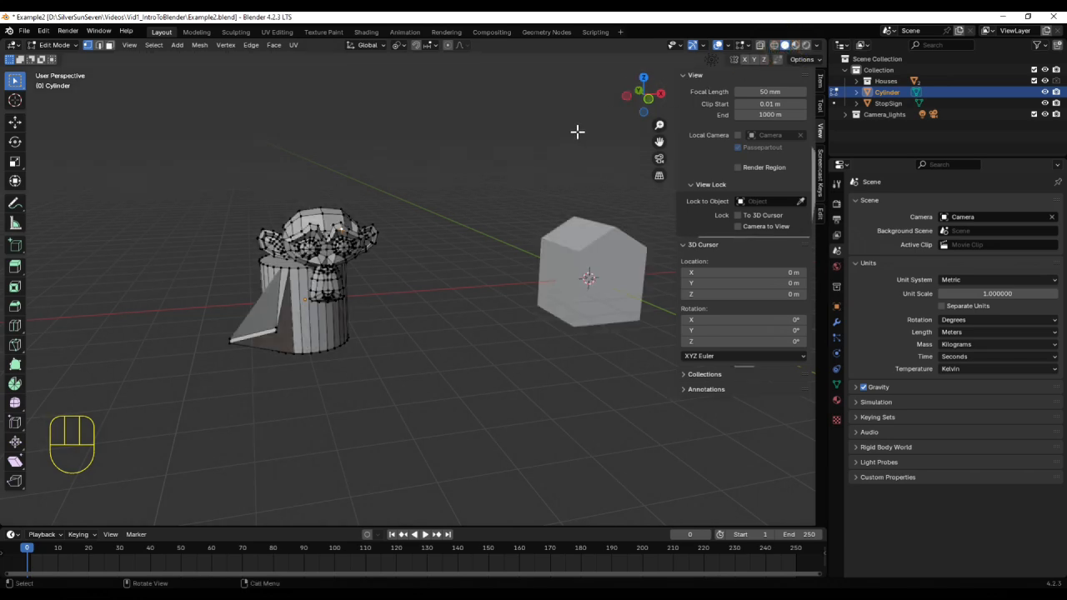
- Enable X-ray and box-select the vertices around the right part of the cylinder's base, including those on the far side
left_click(760, 46)
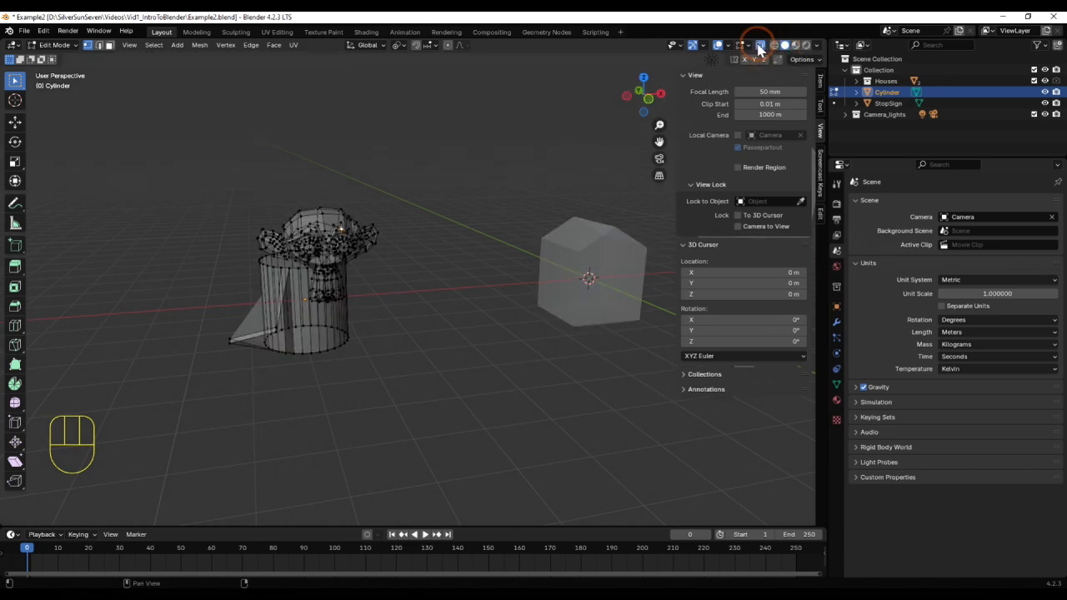
middle_click_drag(515, 262, 492, 275)
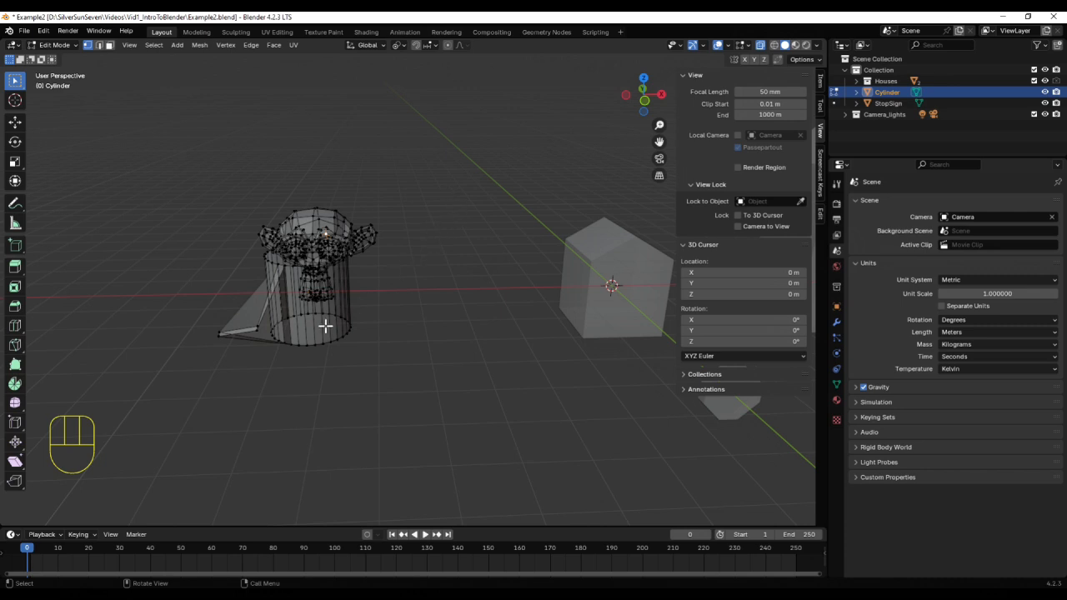
left_click_drag(376, 310, 297, 356)
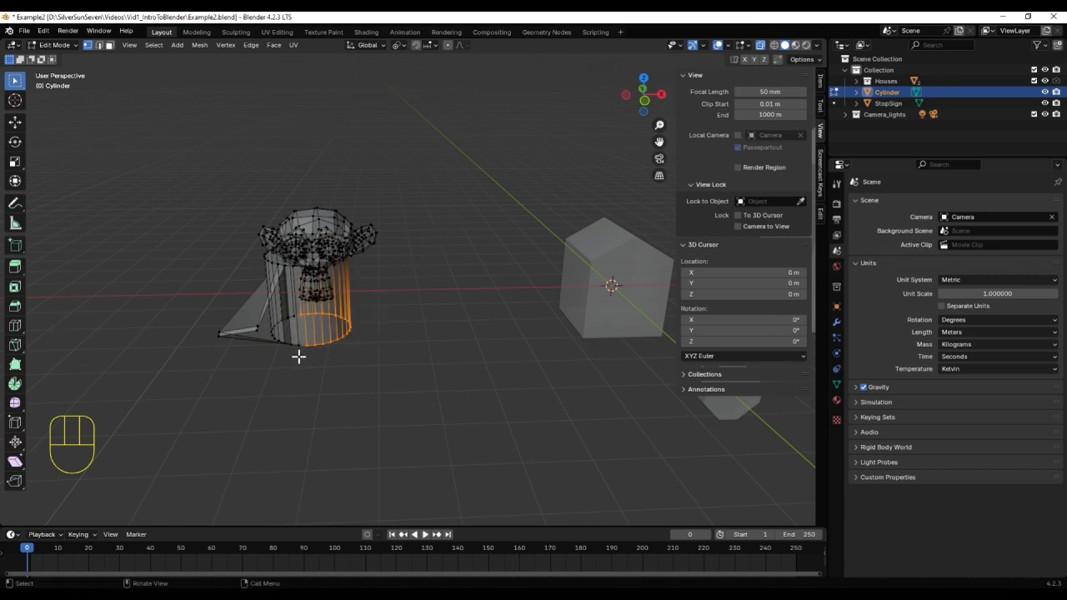
mouse_move(328, 362)
middle_mouse_down()
mouse_move(342, 341)
mouse_move(341, 351)
middle_mouse_up()
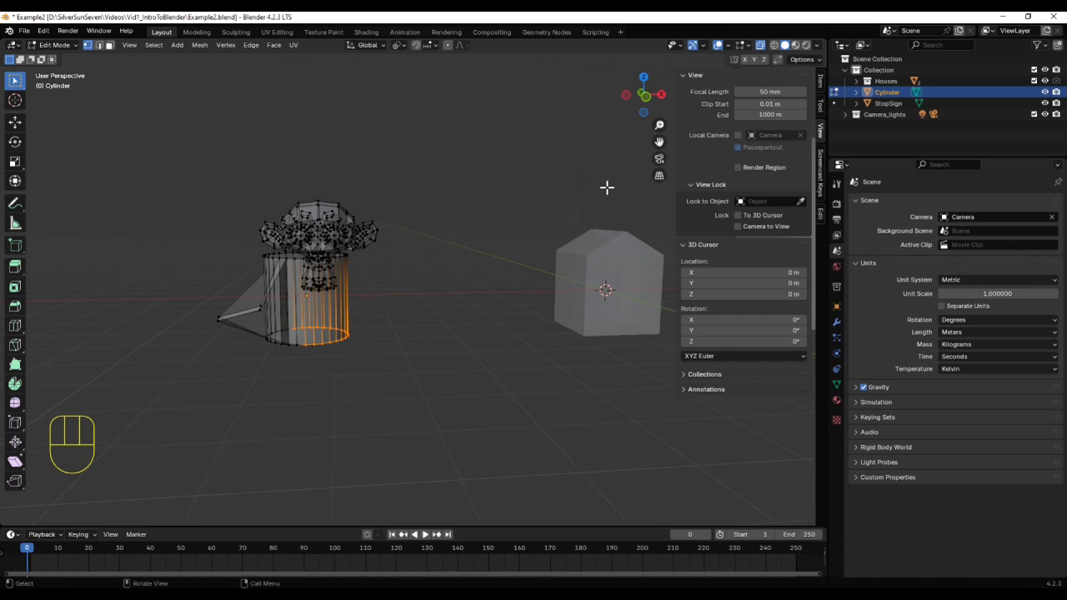